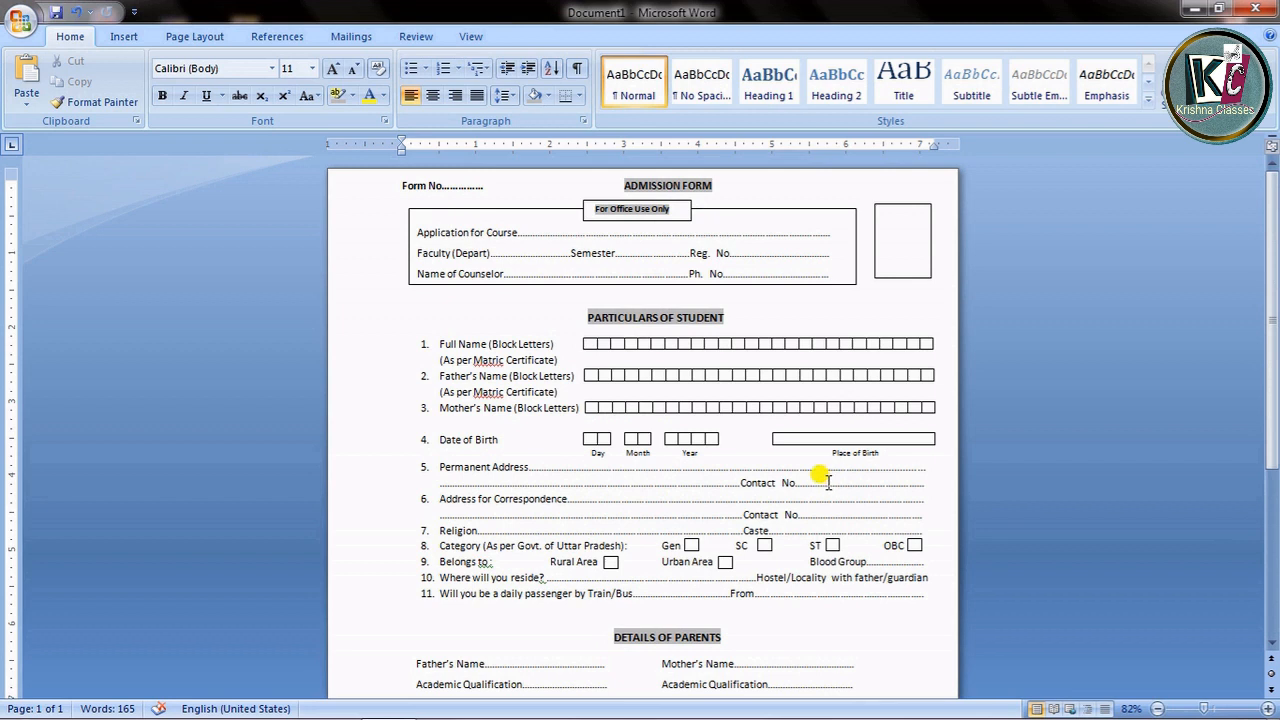
# - Review the finished admission form from the header section down to the previous qualifications table
pyautogui.click(860, 357)
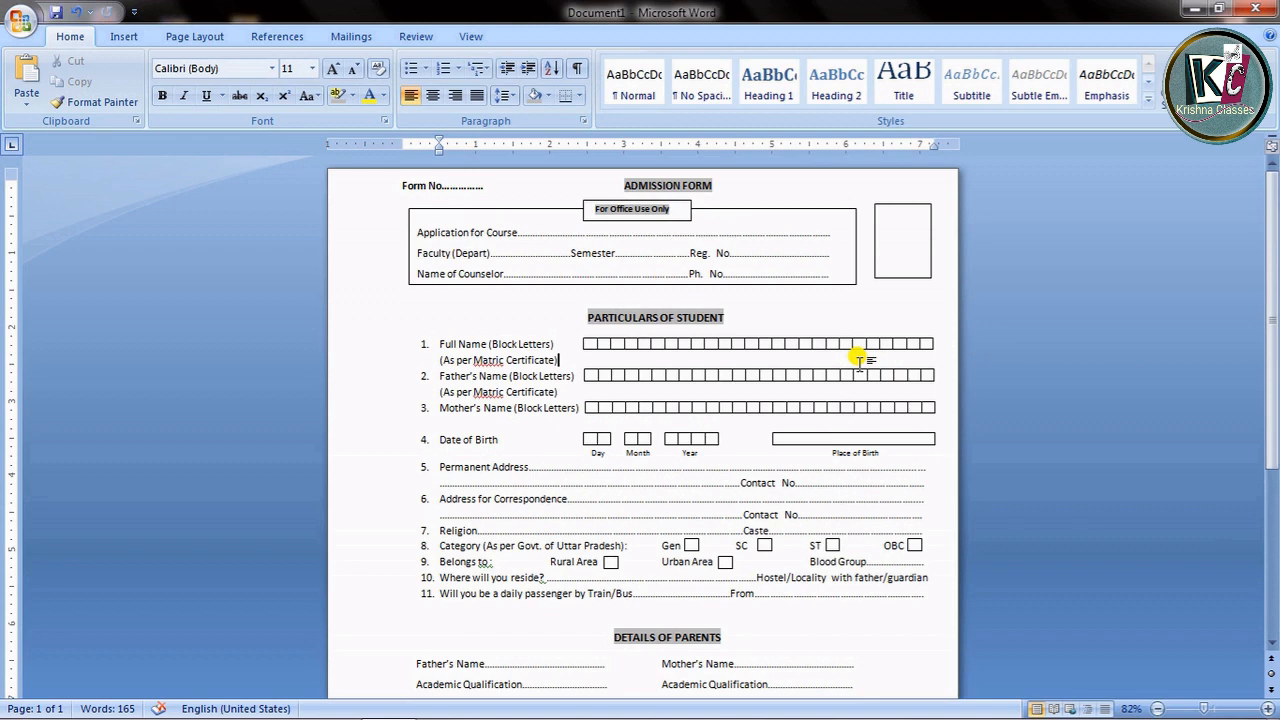
pyautogui.scroll(-6, 857, 357)
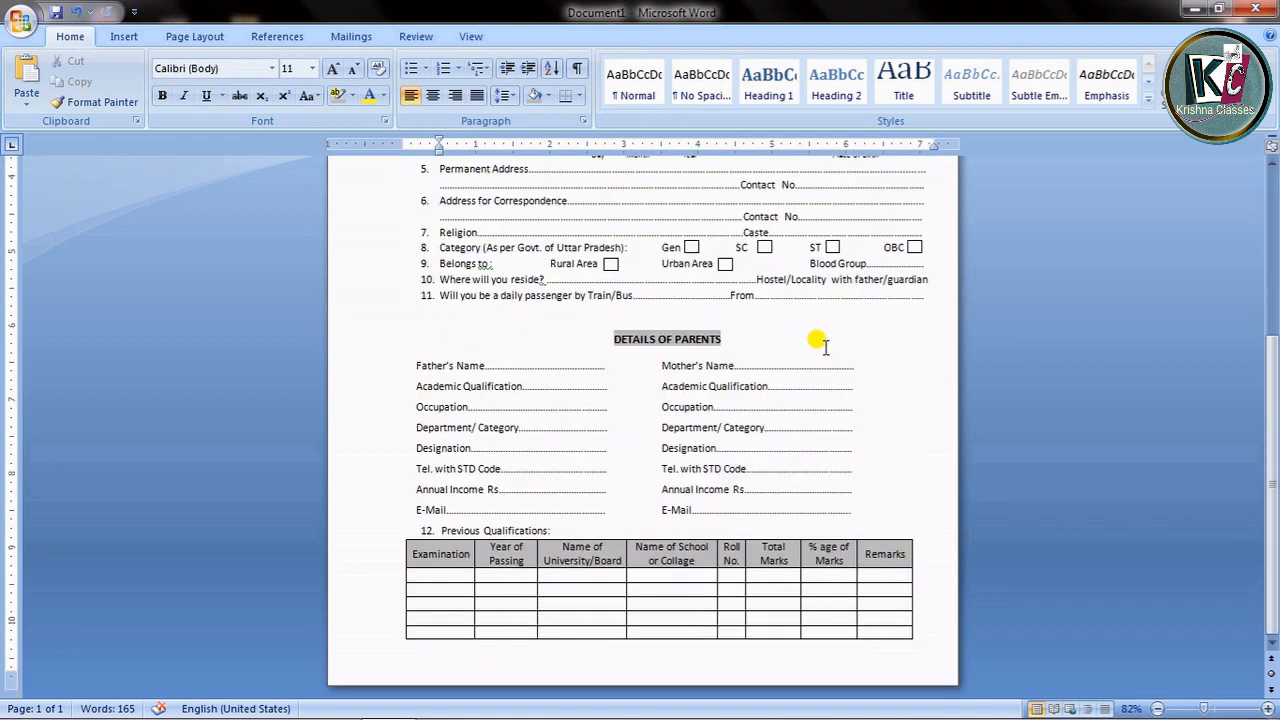
pyautogui.scroll(6, 820, 345)
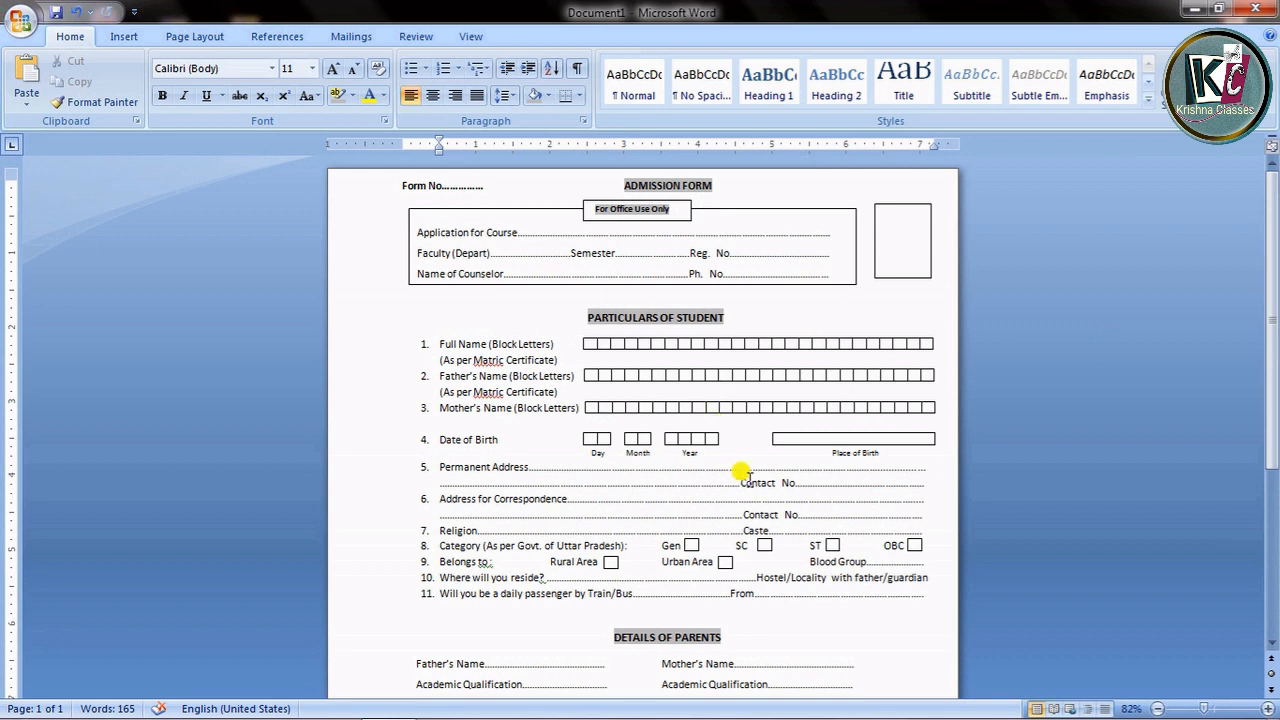
pyautogui.click(836, 485)
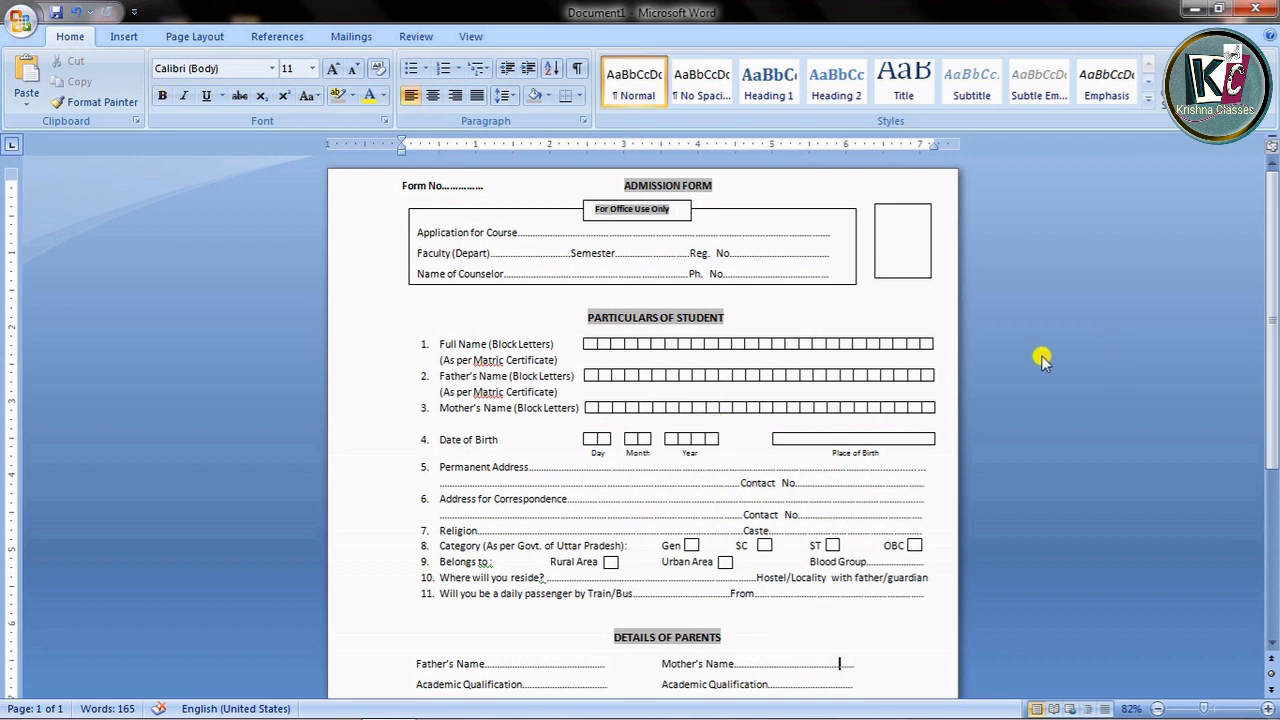
pyautogui.click(853, 358)
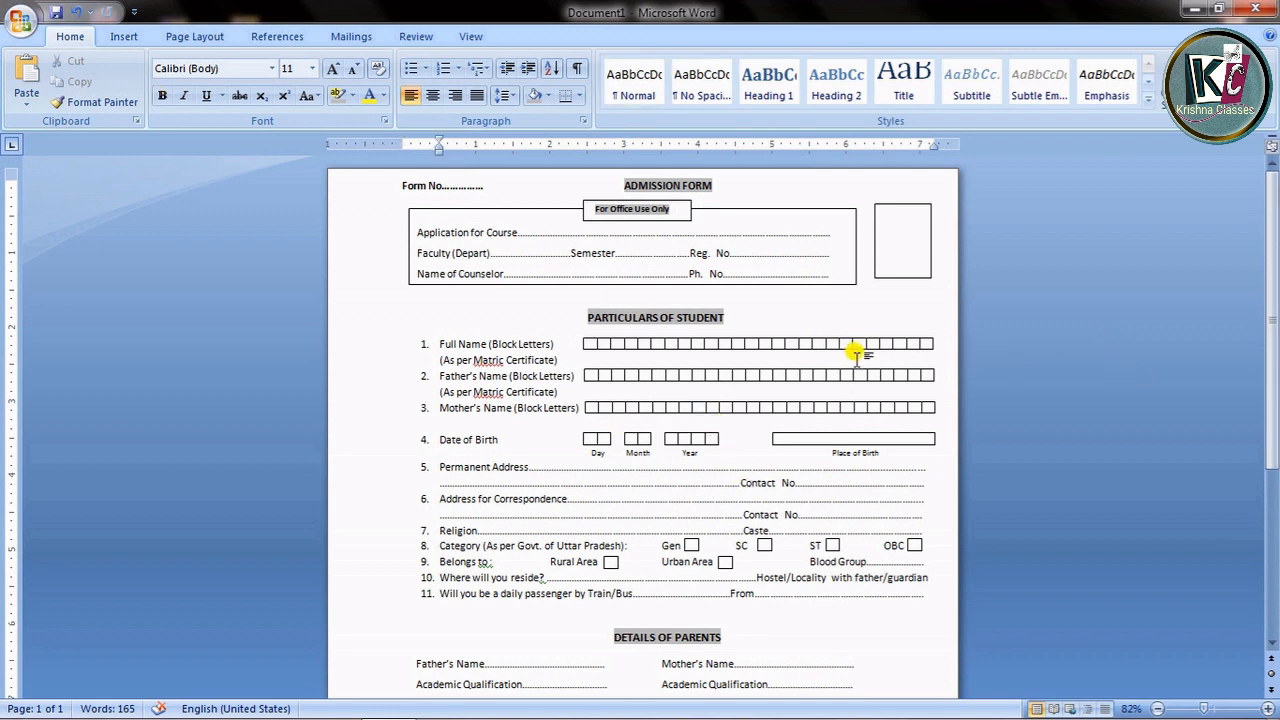
pyautogui.scroll(-6, 814, 340)
pyautogui.scroll(6, 825, 347)
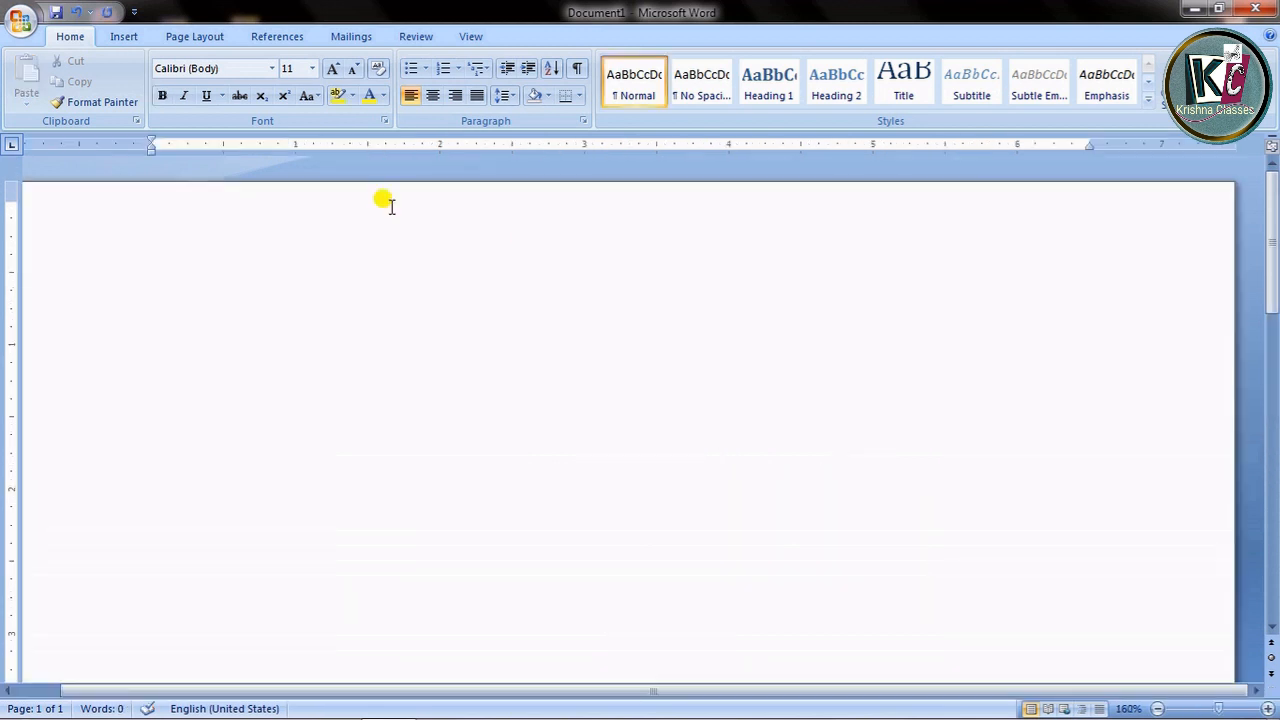
# - Write the first line of the blank page with "Form No" plus a dotted blank and the title "ADMISSION FORM" at the 3-inch mark
pyautogui.click(180, 222)
pyautogui.press('Tab')
pyautogui.press('Tab')
pyautogui.press('Tab')
pyautogui.press('Tab')
pyautogui.click(165, 215)
pyautogui.press('Tab')
pyautogui.press('Tab')
pyautogui.press('Tab')
pyautogui.press('Tab')
pyautogui.click(163, 214)
pyautogui.write('Form No…………..')
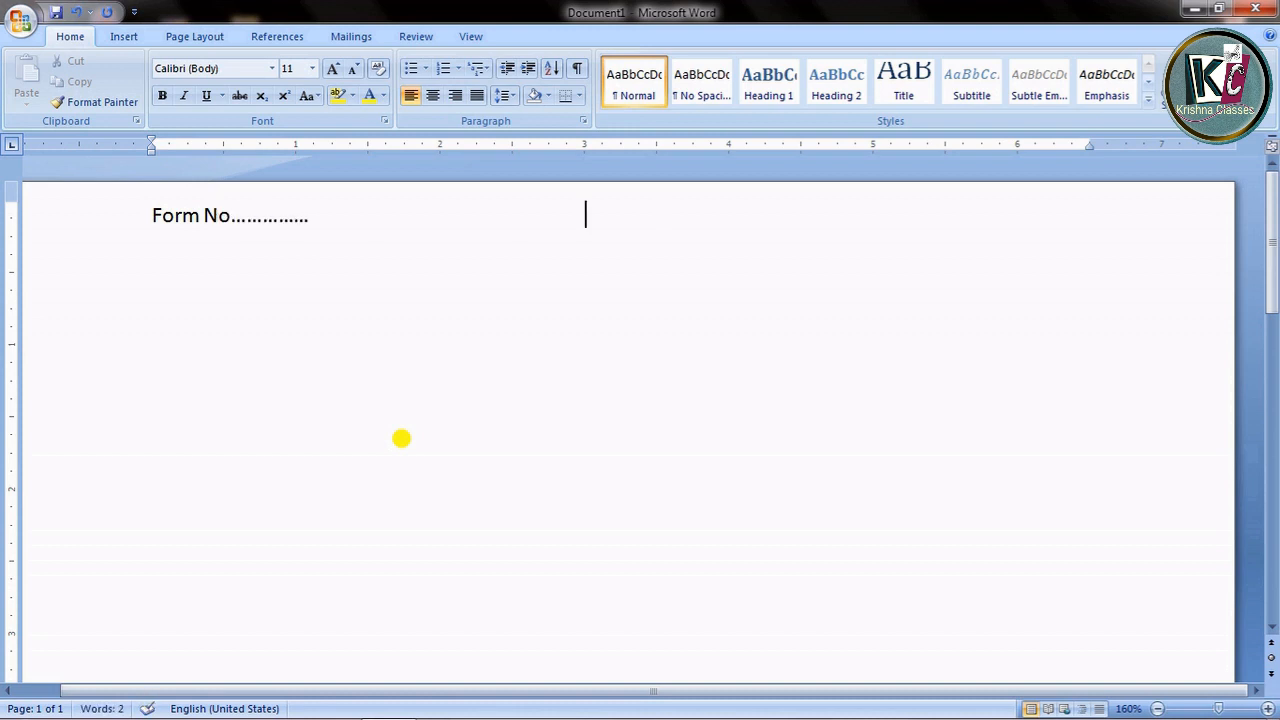
pyautogui.write('ADMISSION')
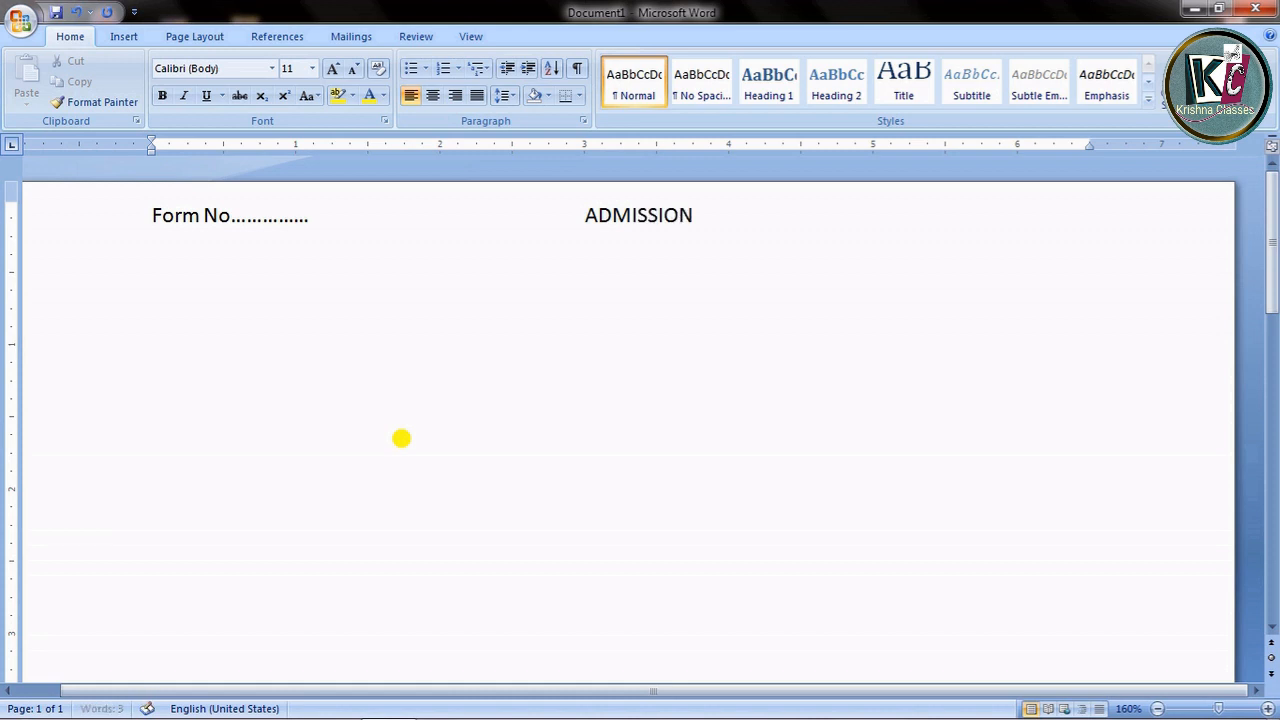
pyautogui.write(' FORM')
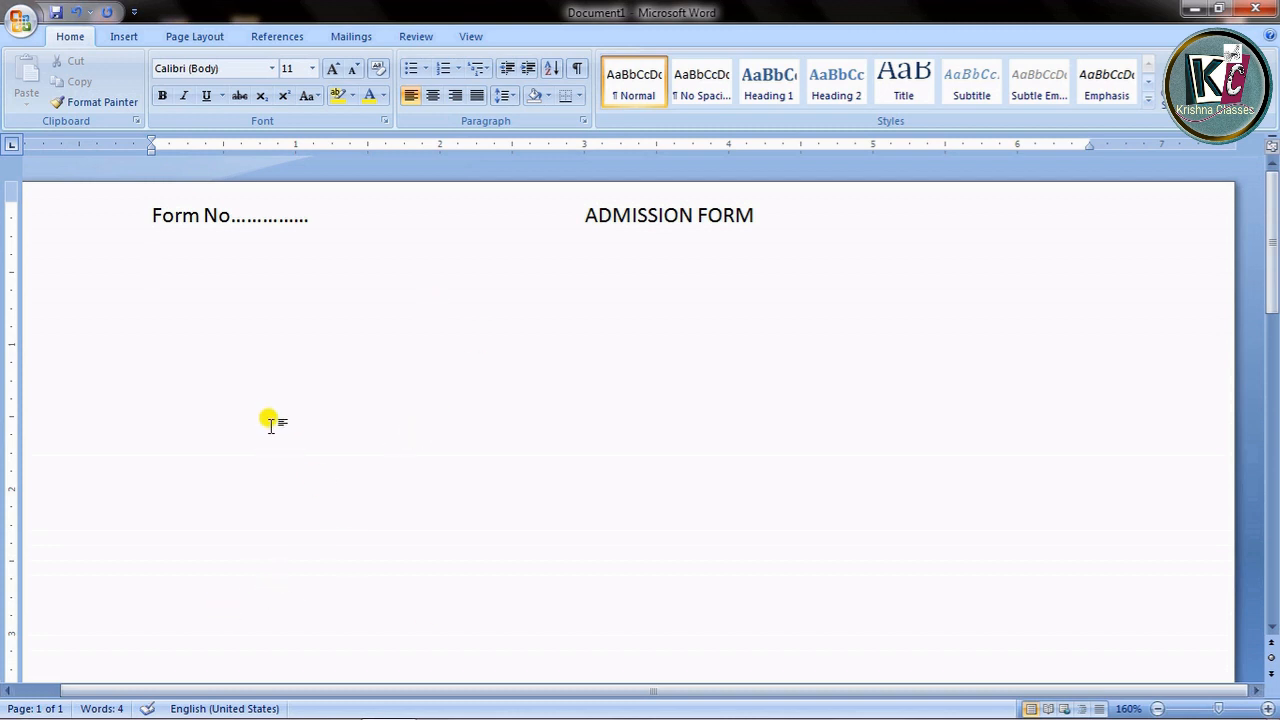
# - Draw a wide rectangle about 6 by 1.1 inches beneath the "Form No" and title line
pyautogui.click(137, 38)
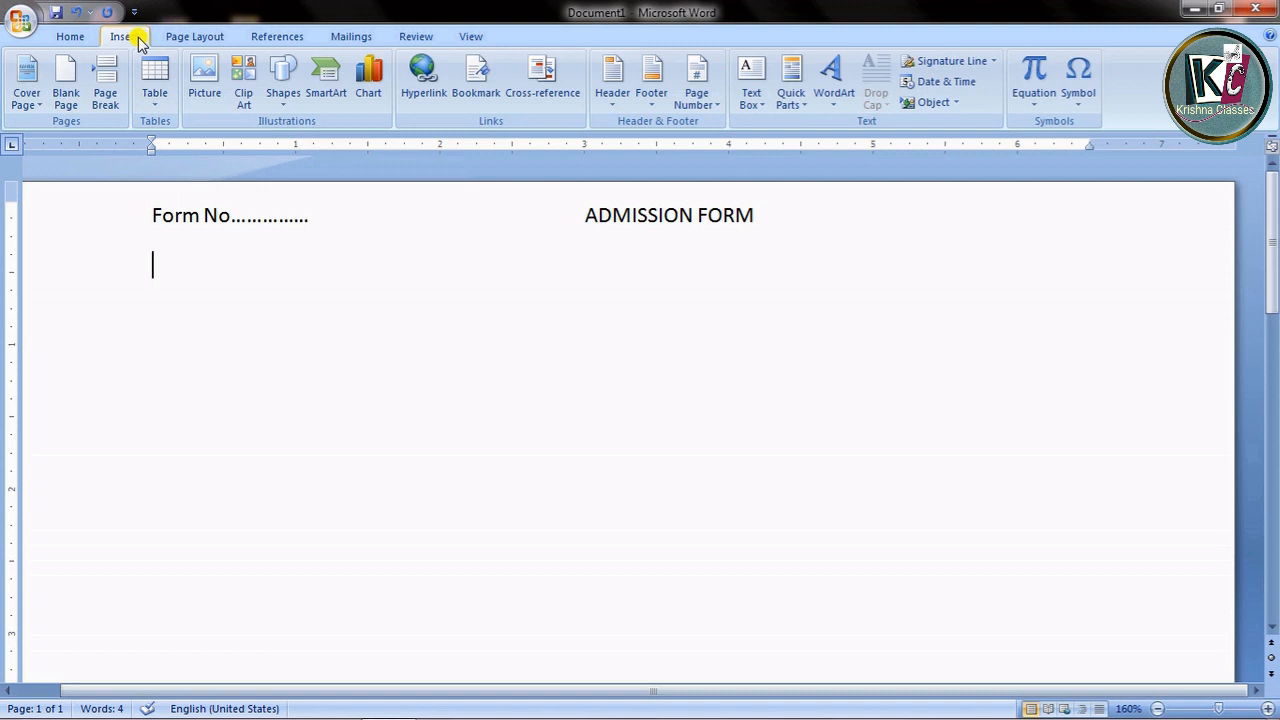
pyautogui.click(280, 110)
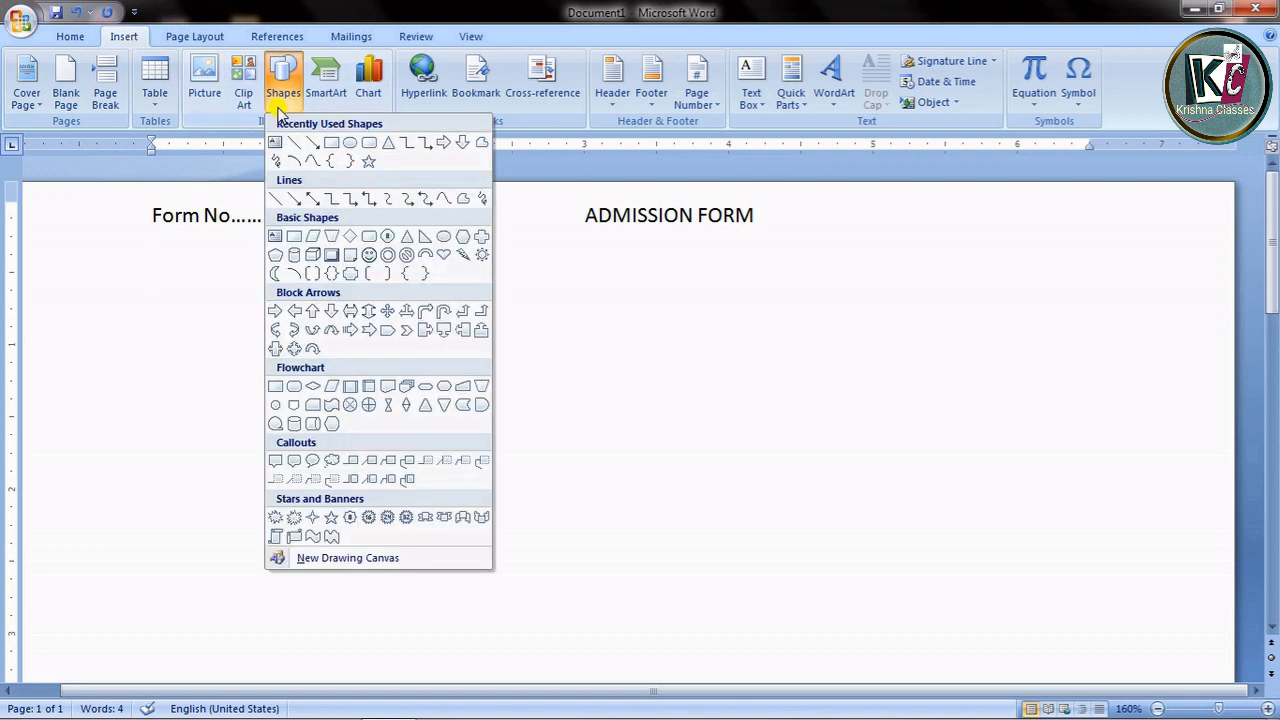
pyautogui.click(330, 143)
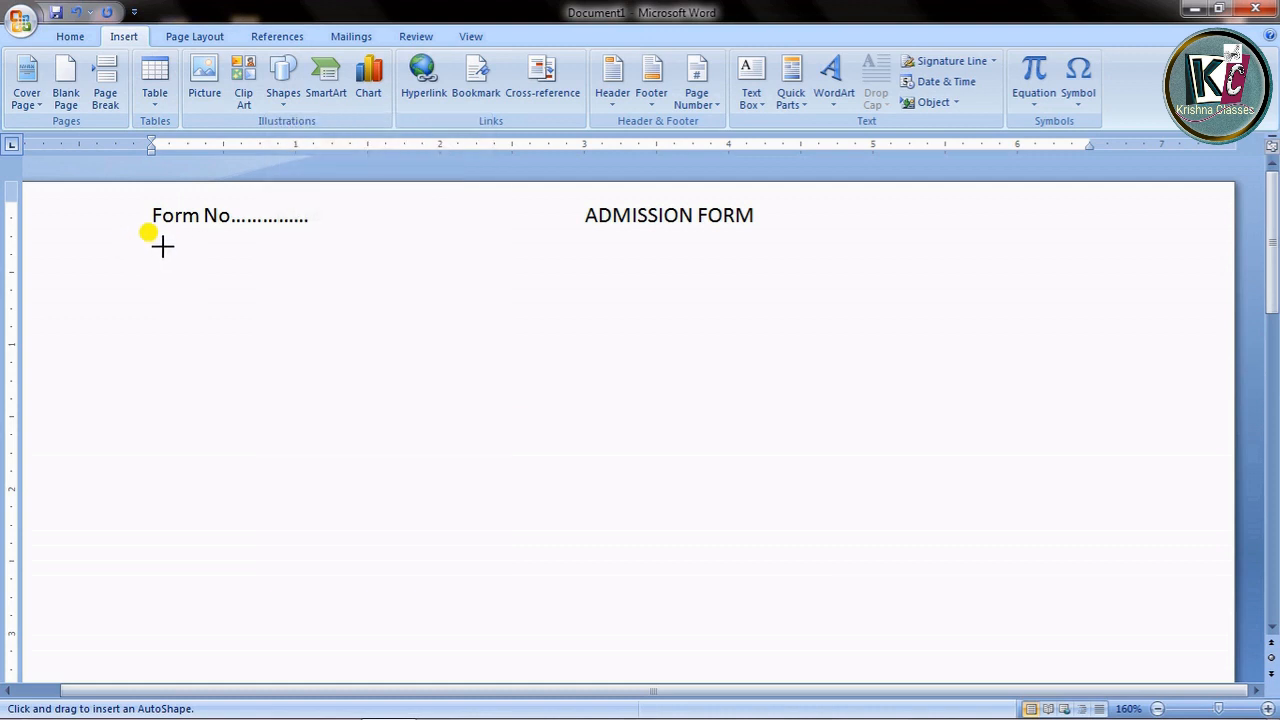
pyautogui.moveTo(162, 246)
pyautogui.mouseDown()
pyautogui.moveTo(217, 300)
pyautogui.moveTo(580, 397)
pyautogui.moveTo(946, 371)
pyautogui.moveTo(1058, 402)
pyautogui.moveTo(1040, 402)
pyautogui.mouseUp()
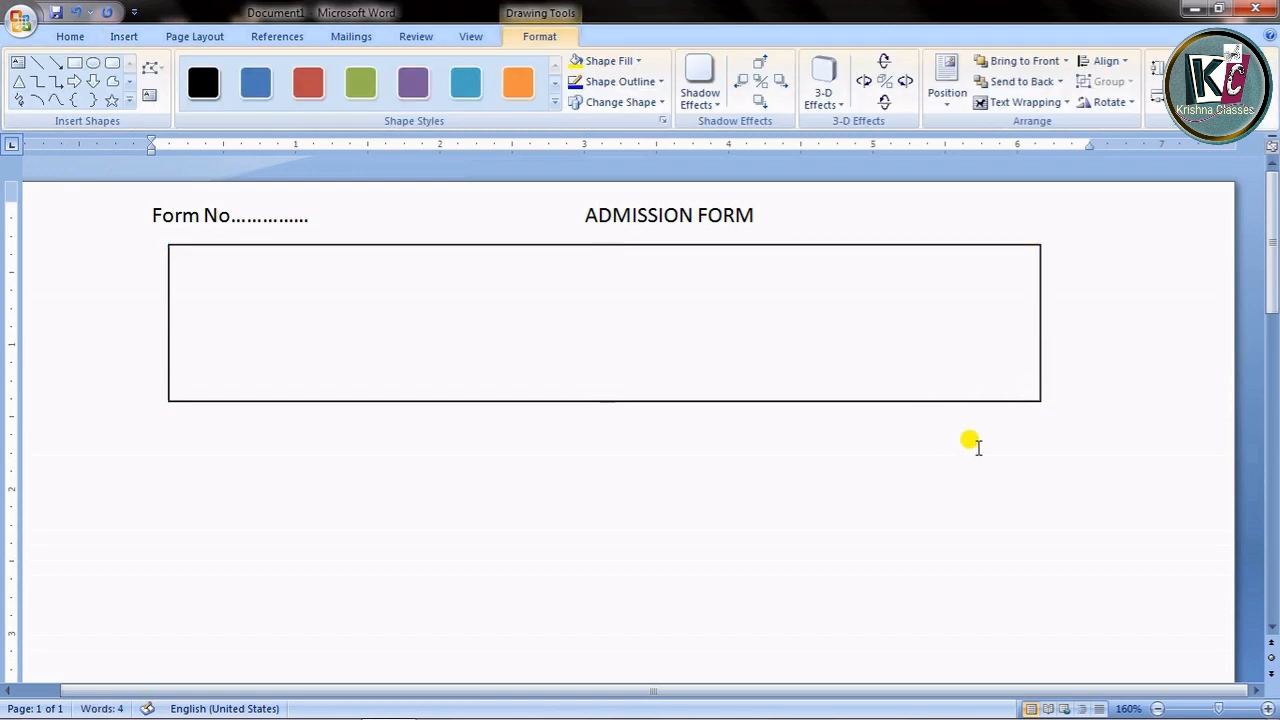
pyautogui.click(971, 443)
# - Draw an upright photo box about 0.75 by 1 inch beside the wide rectangle and nudge it slightly into position
pyautogui.click(124, 37)
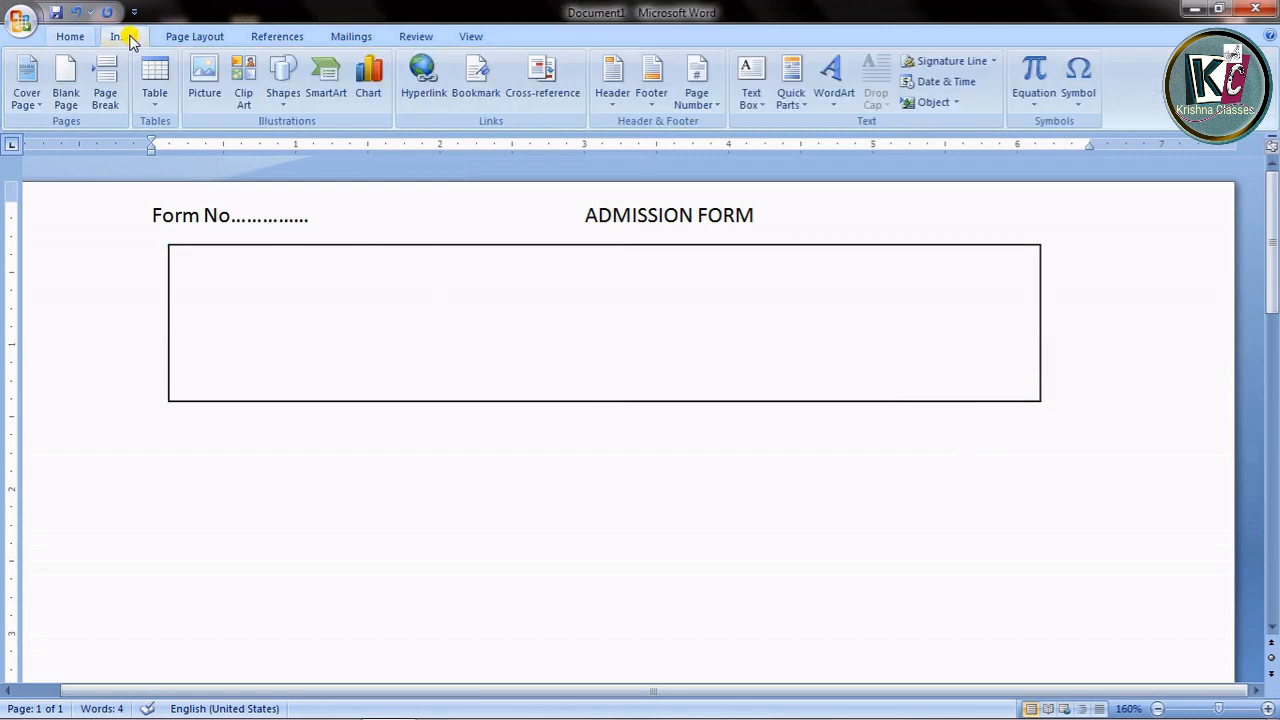
pyautogui.click(287, 100)
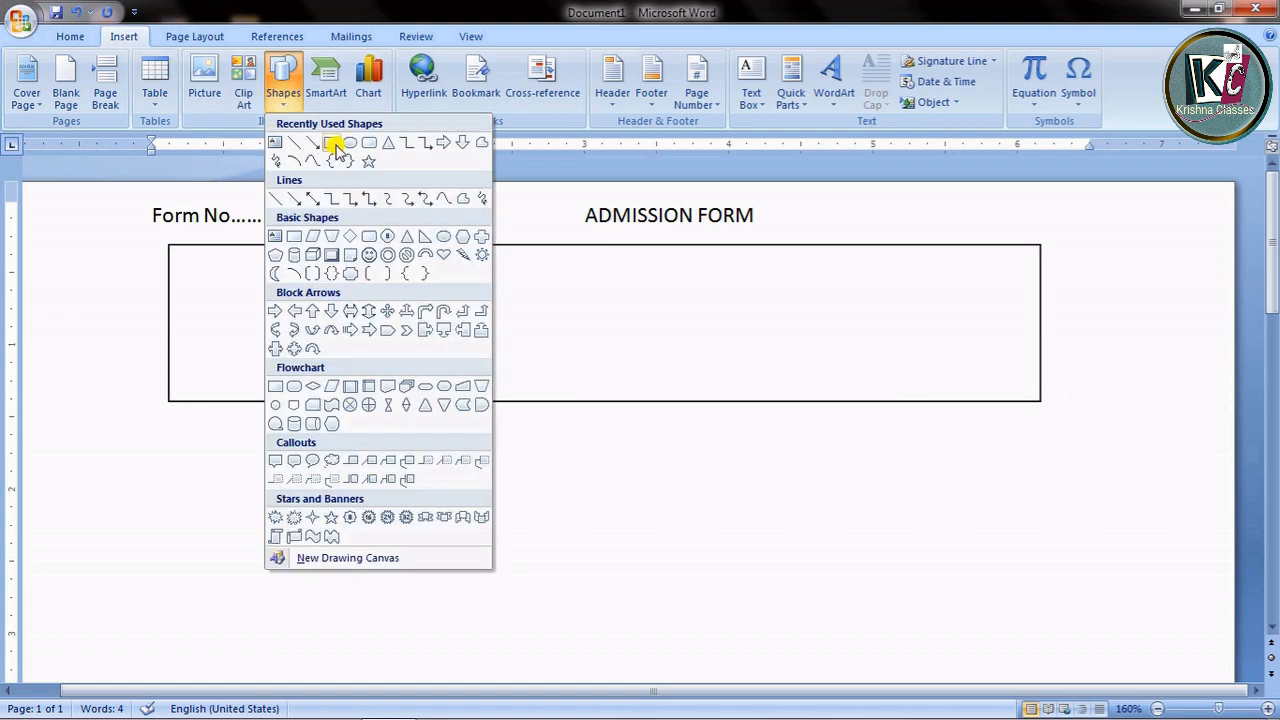
pyautogui.click(333, 145)
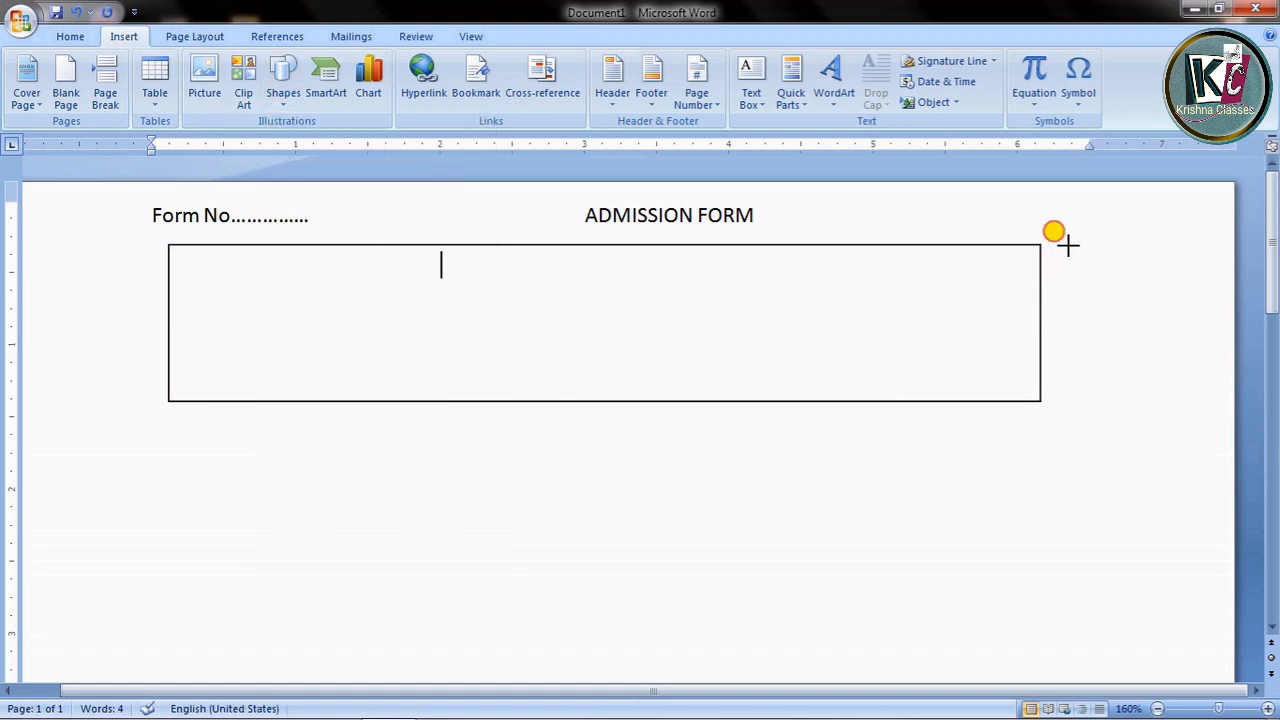
pyautogui.moveTo(1067, 245)
pyautogui.mouseDown()
pyautogui.moveTo(1166, 349)
pyautogui.moveTo(1177, 390)
pyautogui.mouseUp()
pyautogui.moveTo(1114, 333)
pyautogui.mouseDown()
pyautogui.moveTo(1128, 340)
pyautogui.moveTo(1117, 340)
pyautogui.mouseUp()
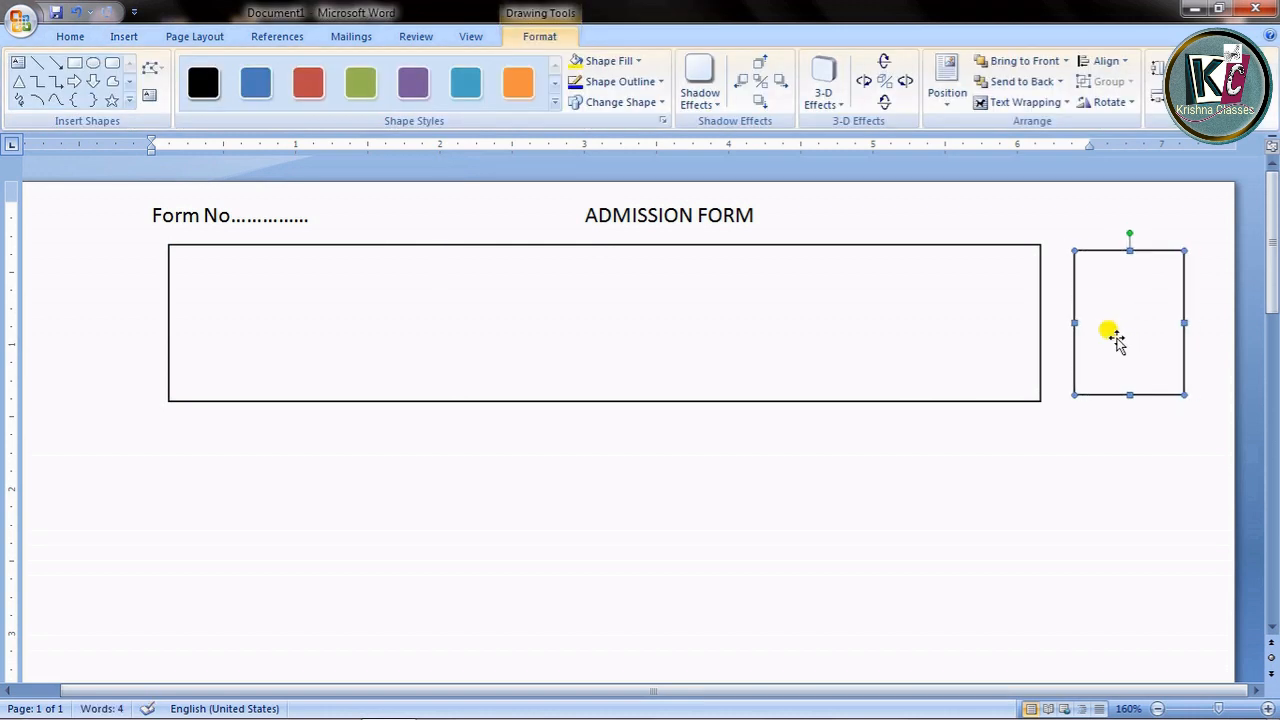
# - Add text to the wide rectangle, entering "Application for Course" followed by a dotted line across the box
pyautogui.click(900, 363)
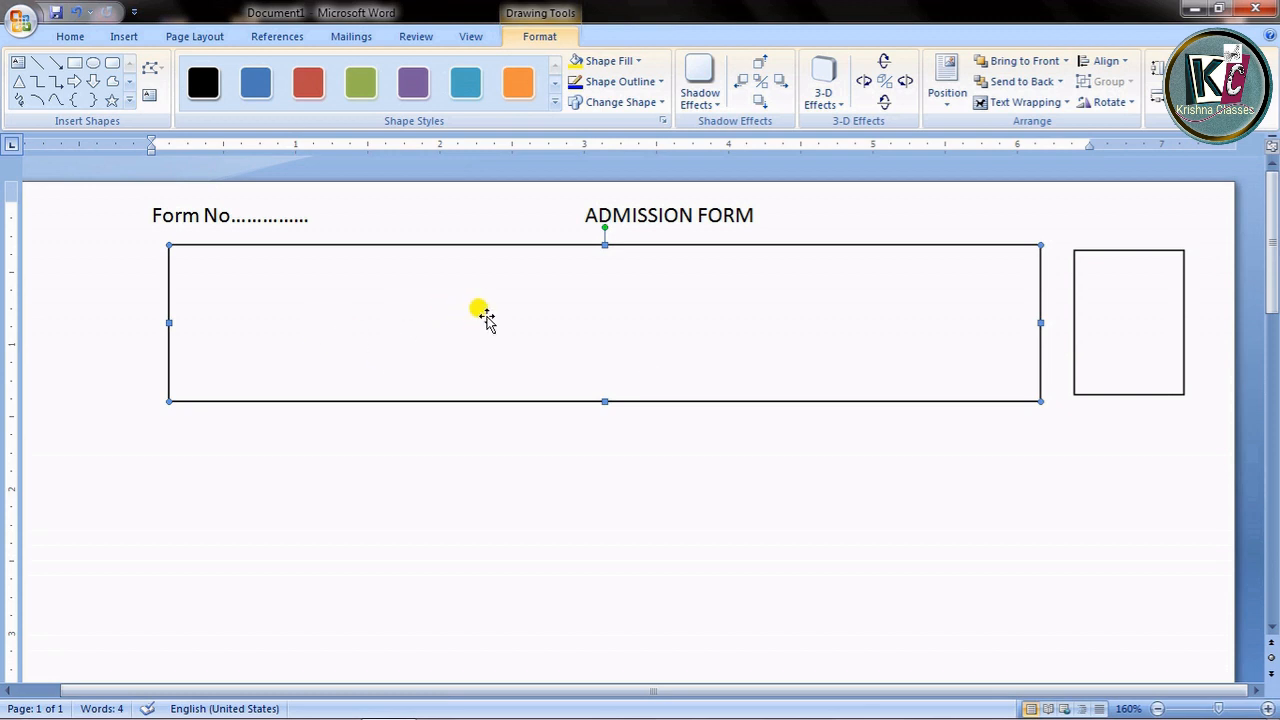
pyautogui.rightClick(489, 316)
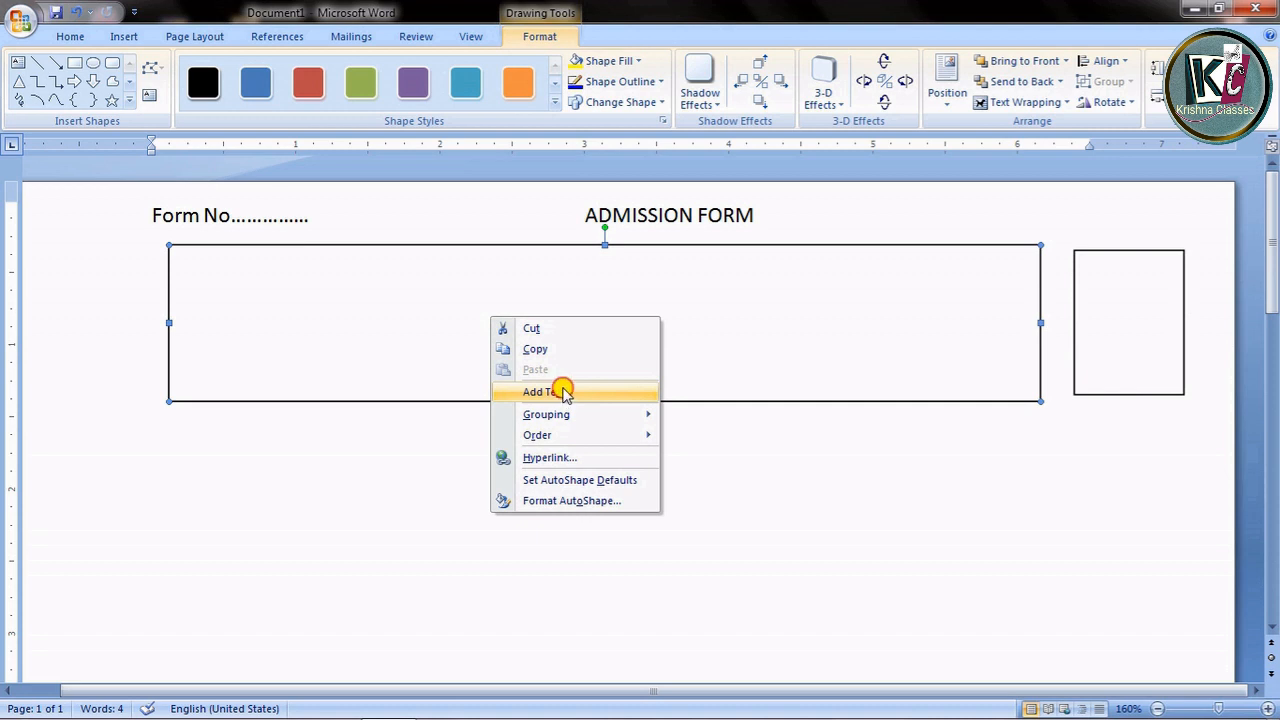
pyautogui.click(562, 392)
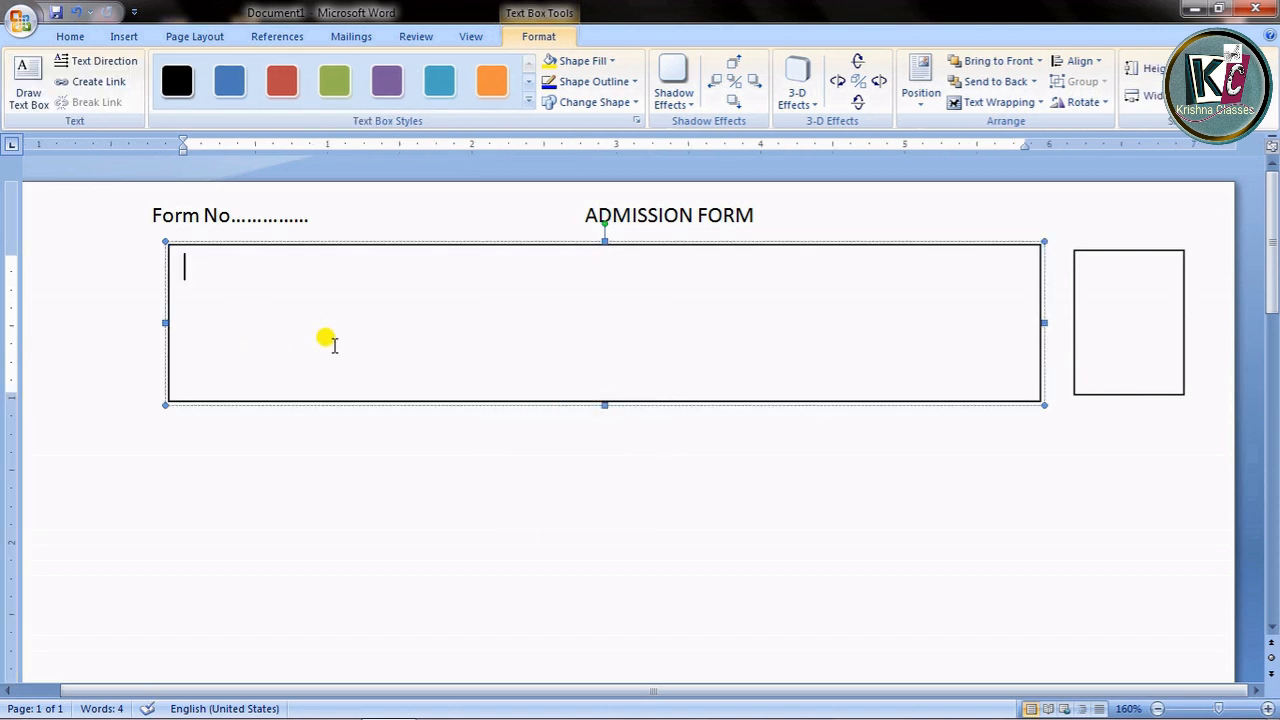
pyautogui.write('a')
pyautogui.press('BackSpace')
pyautogui.write('a')
pyautogui.press('BackSpace')
pyautogui.write('Application ')
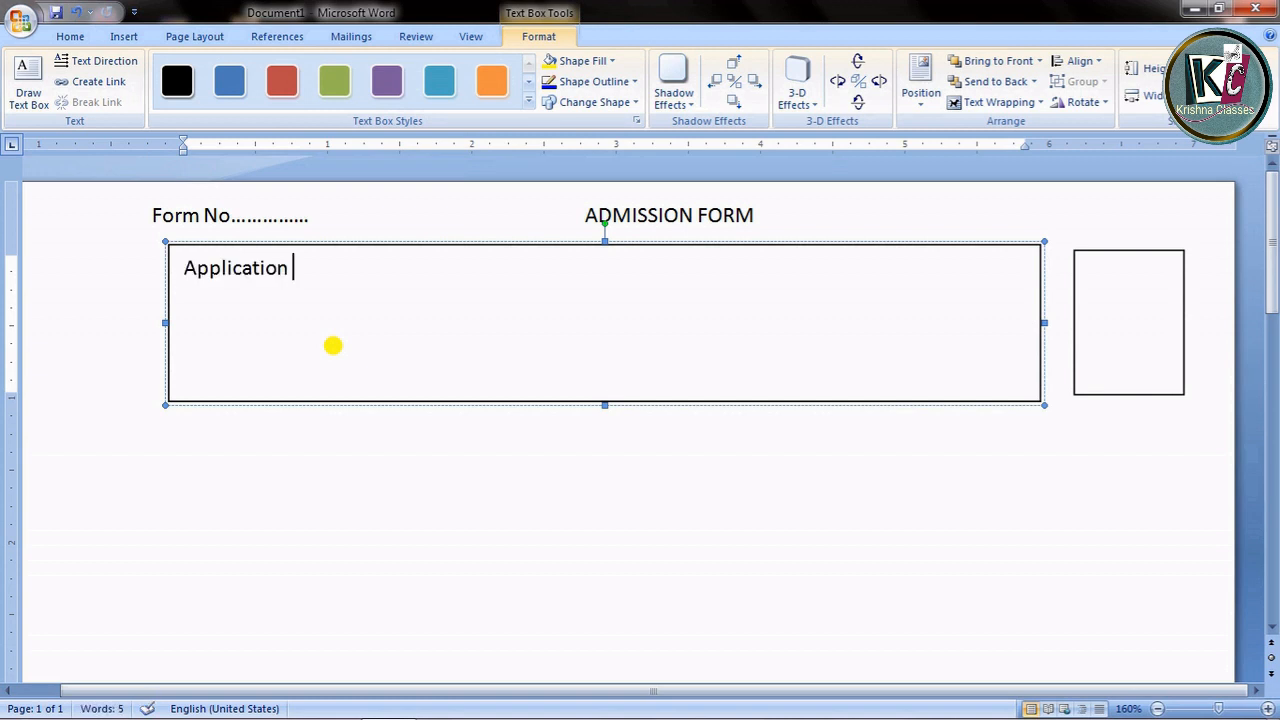
pyautogui.write('for Cou')
pyautogui.press('BackSpace')
pyautogui.write('ourse')
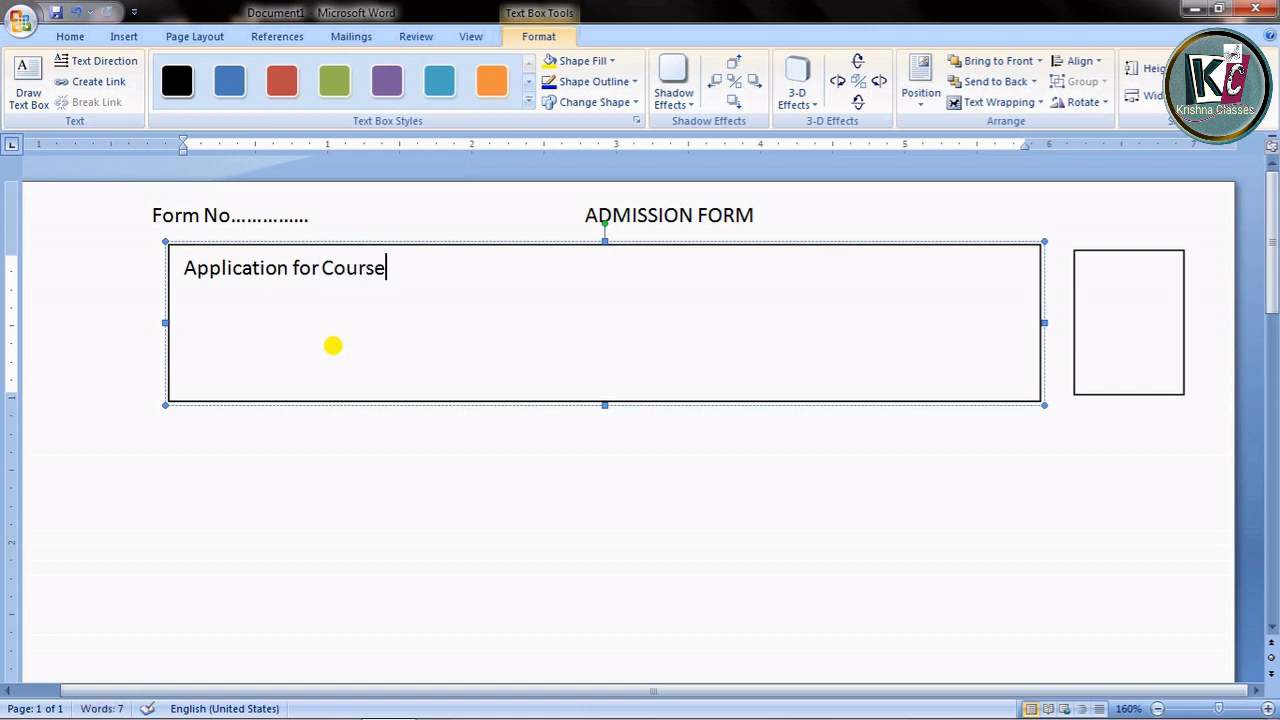
pyautogui.write('...............')
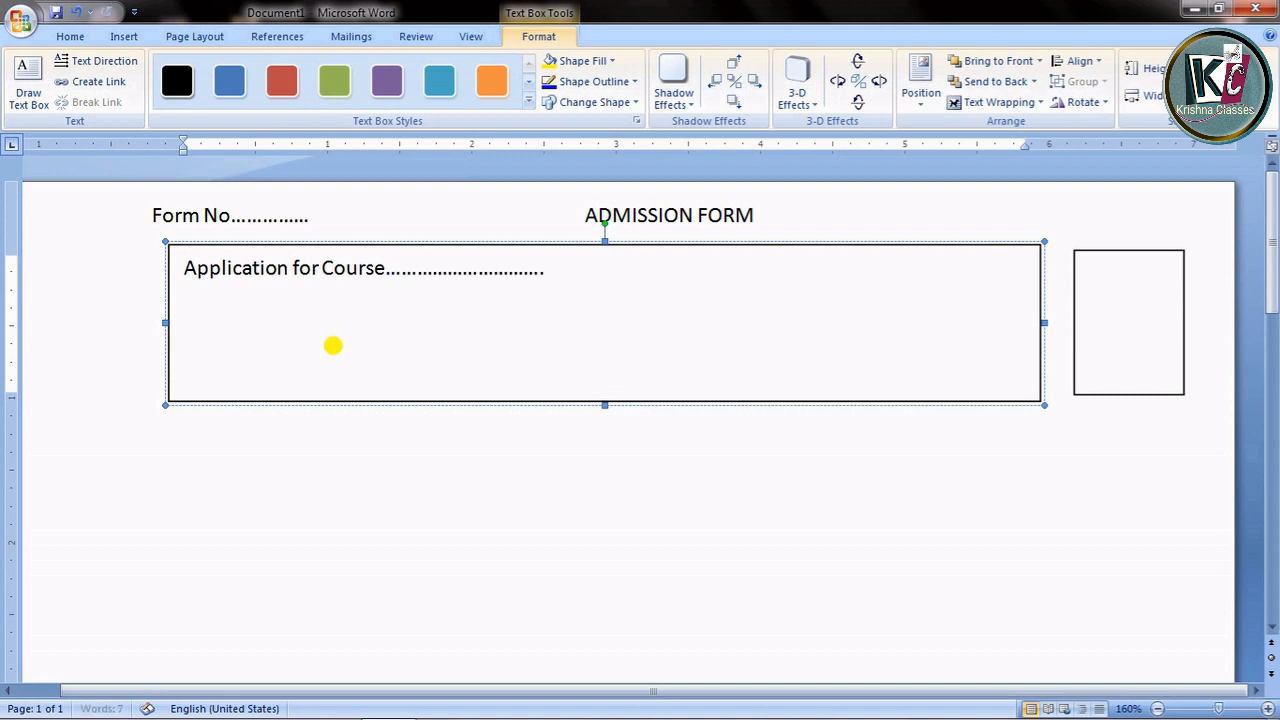
pyautogui.write('.............................................................................')
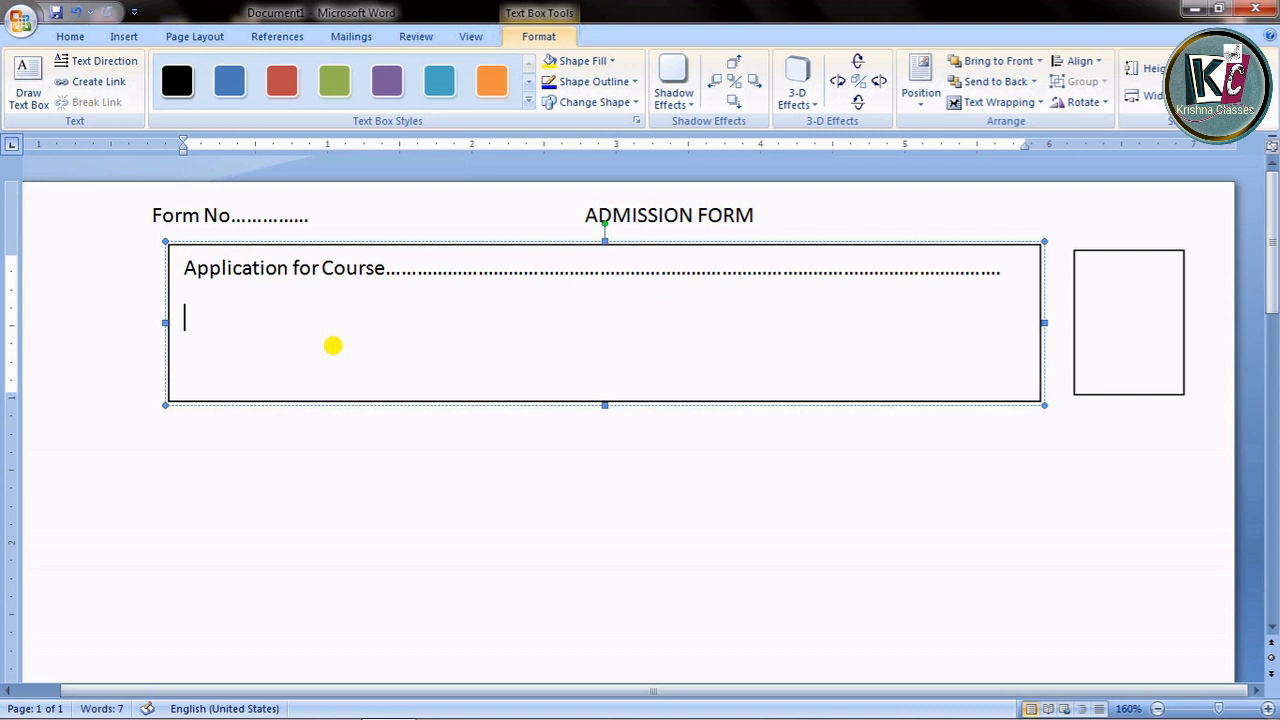
# - Add a second line in the box with dotted blanks for "Faculty (Depart)", "Semester" and "Reg. No"
pyautogui.press('Return')
pyautogui.write('Faculty')
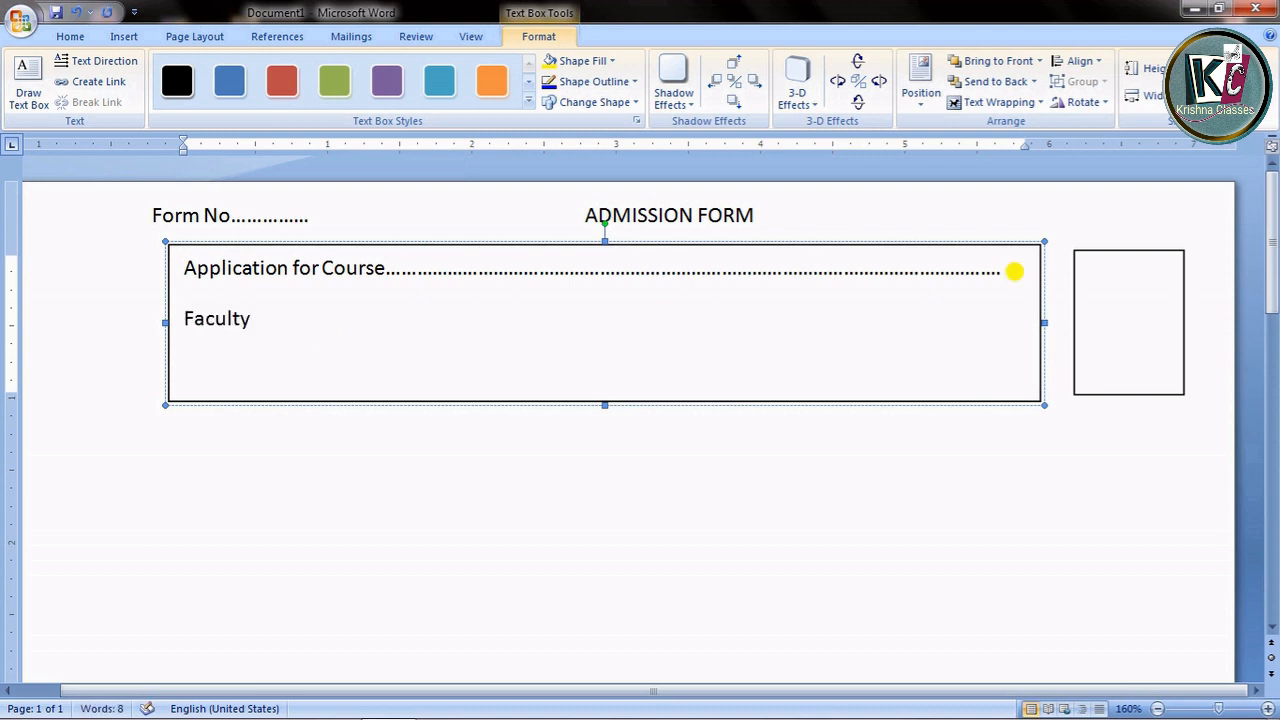
pyautogui.write(' (Depart).....')
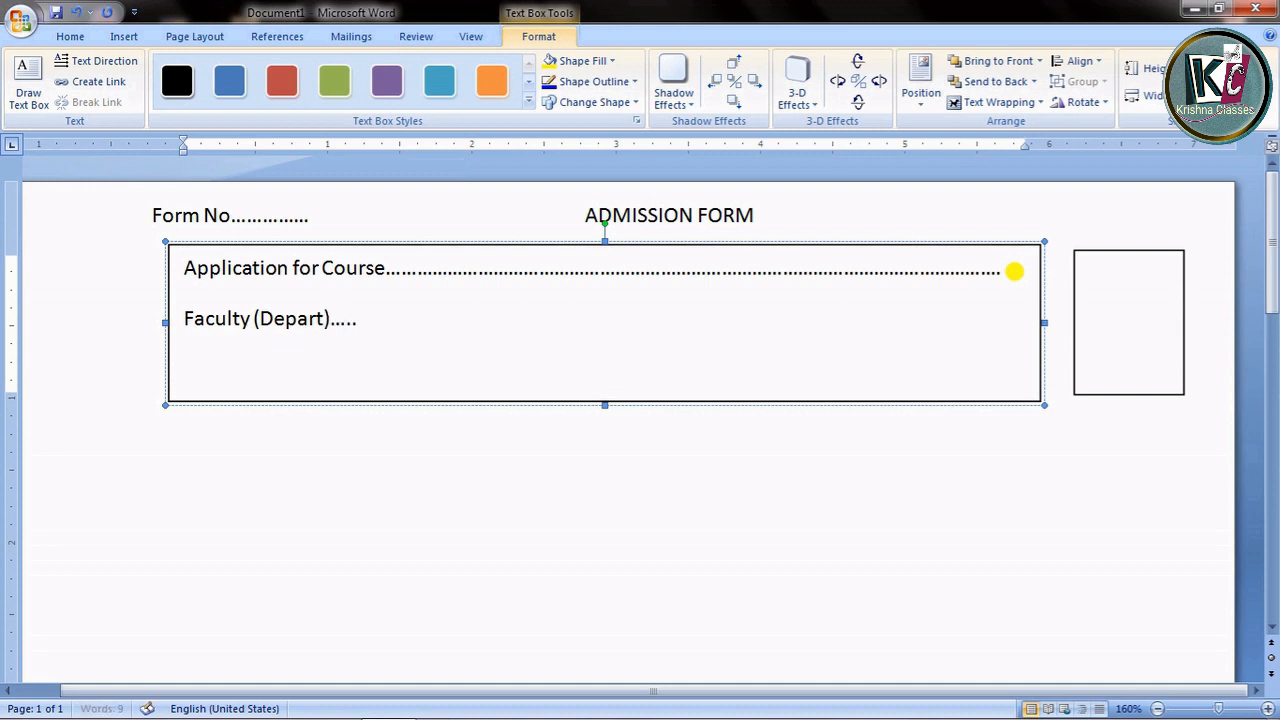
pyautogui.write('Semester.......................')
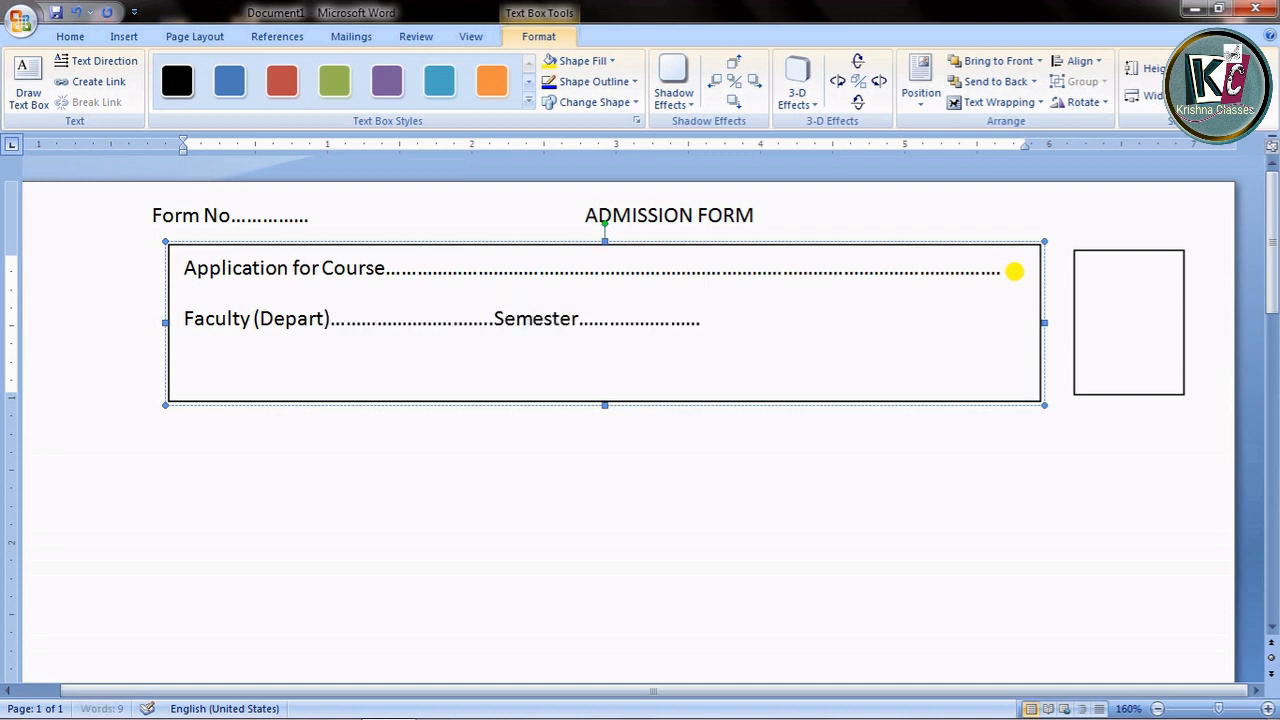
pyautogui.write('Reg. No.')
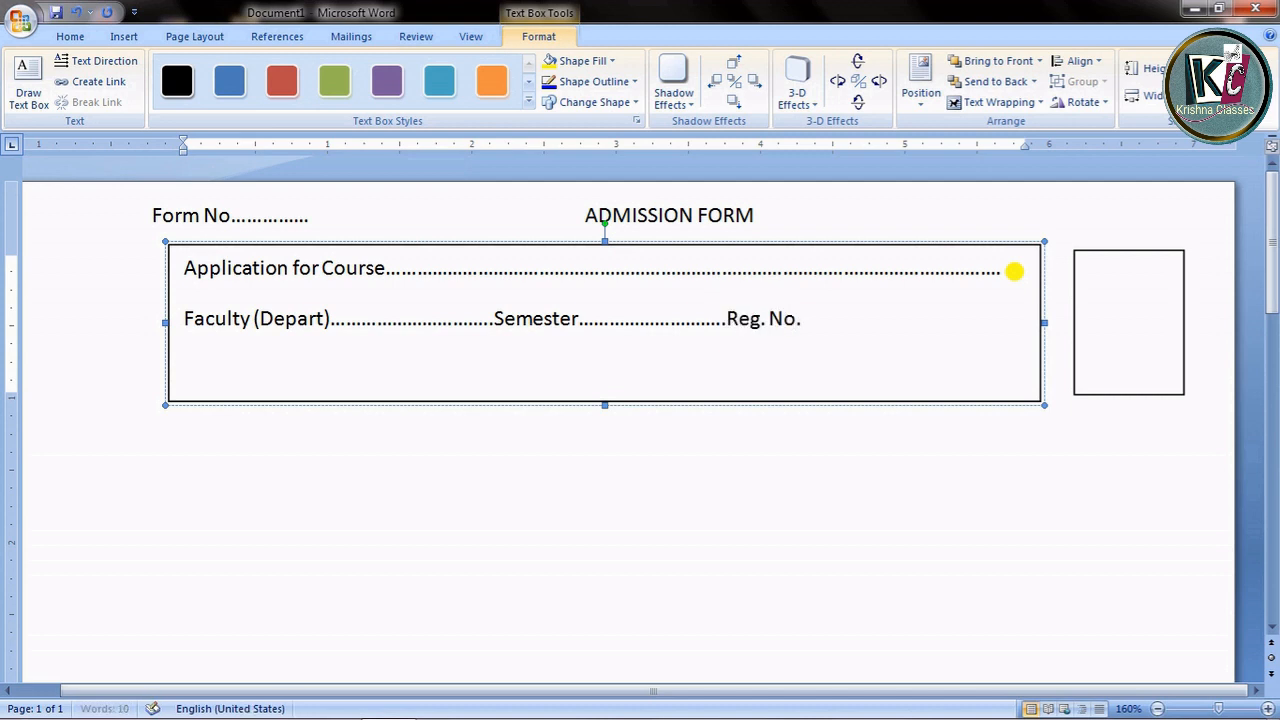
pyautogui.write('..................................')
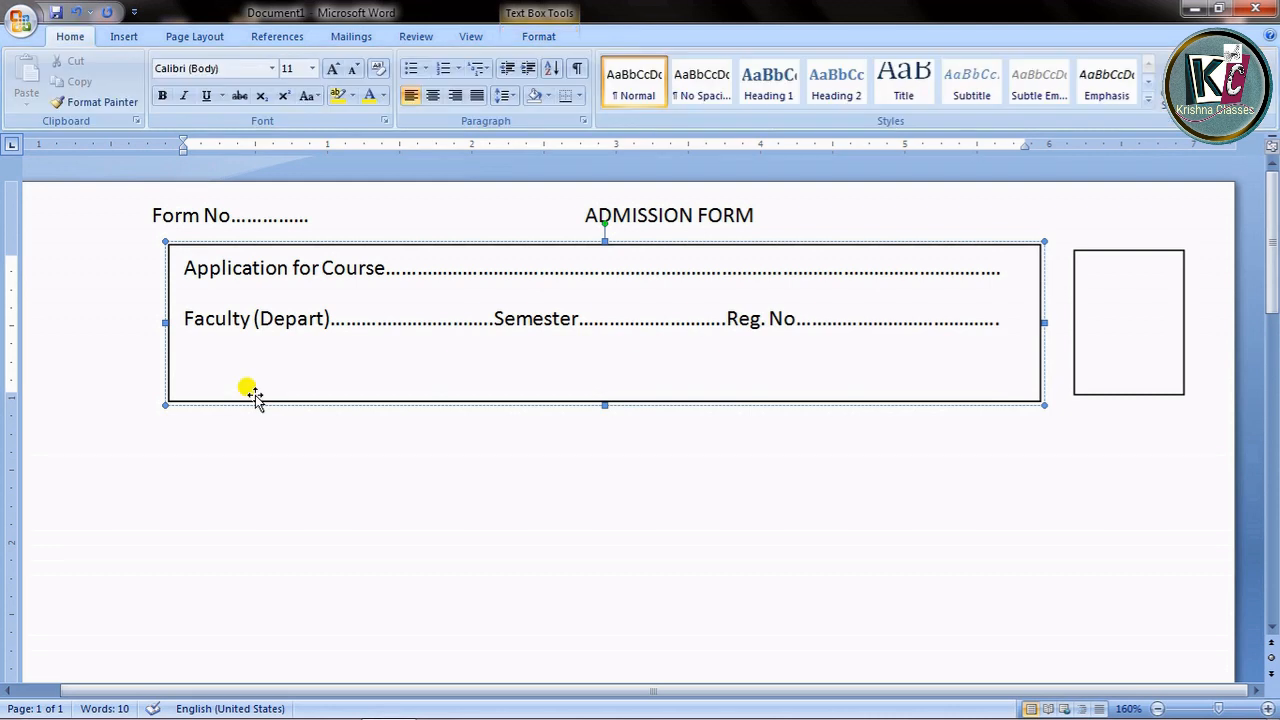
# - Add a third line in the box with dotted blanks for "Name of Counselor" and "Ph. No"
pyautogui.press('Return')
pyautogui.write('N')
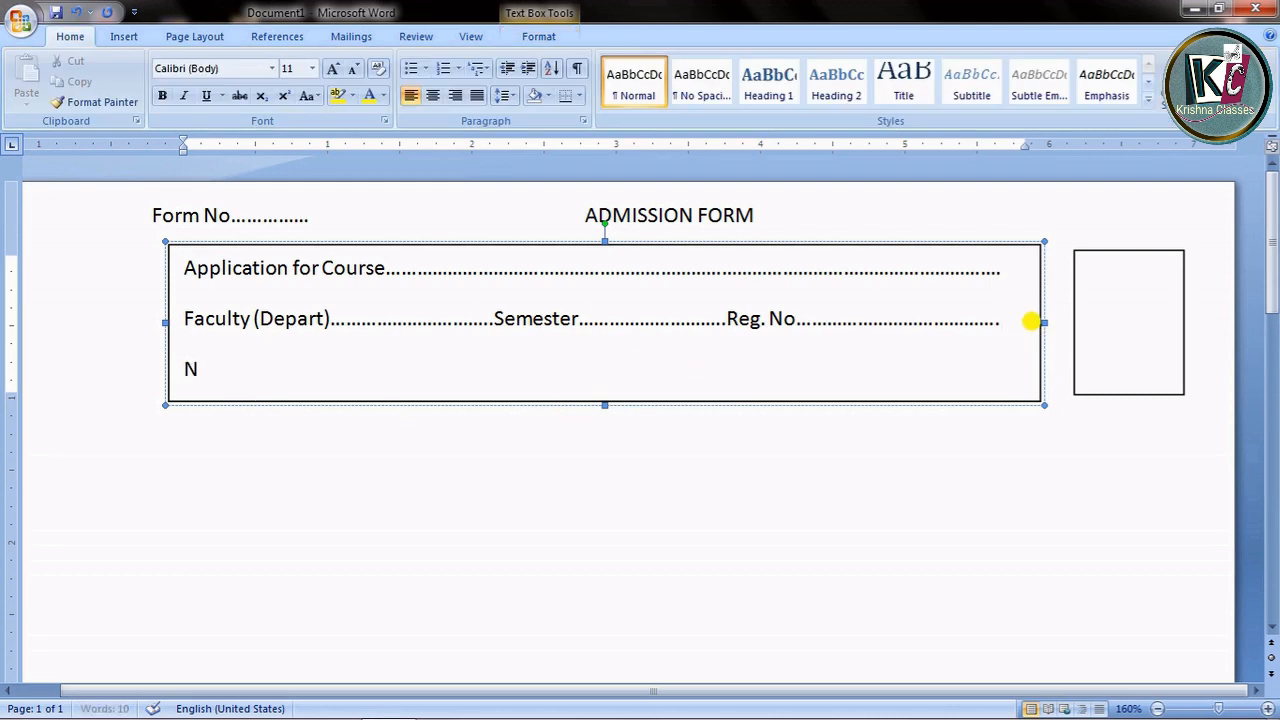
pyautogui.write('ame of Counselor')
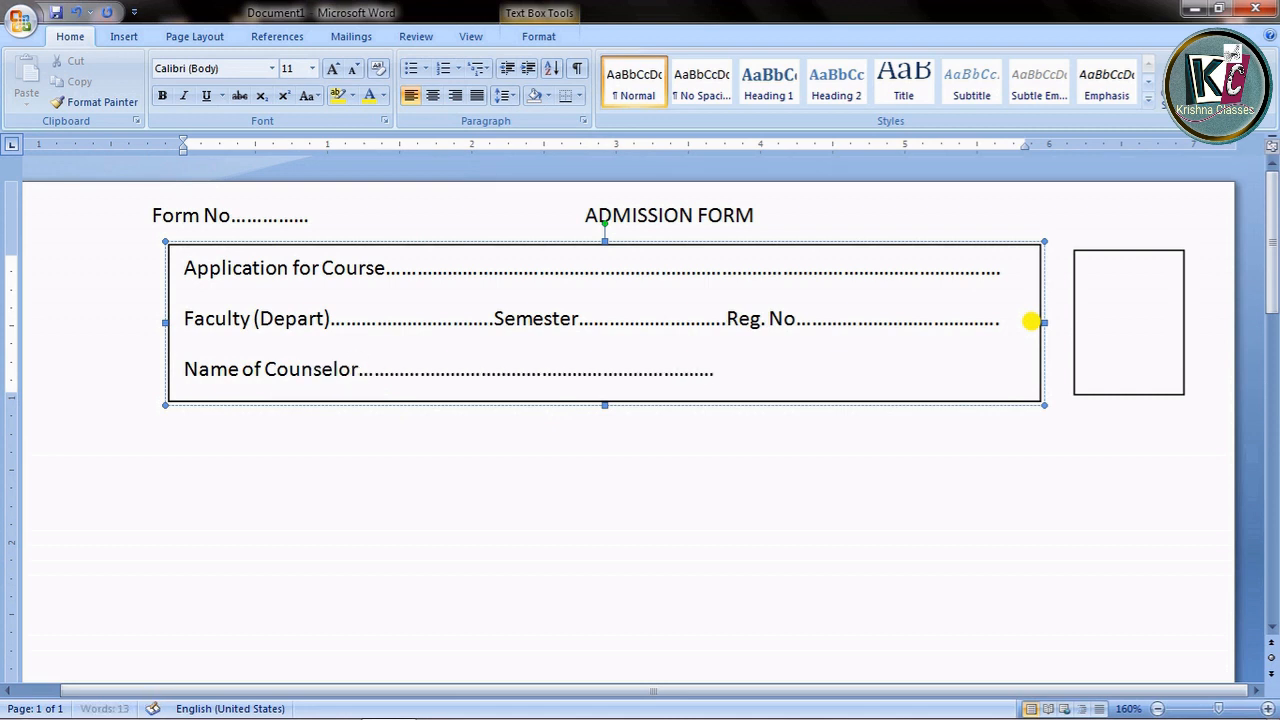
pyautogui.write('...Ph. No.......................................')
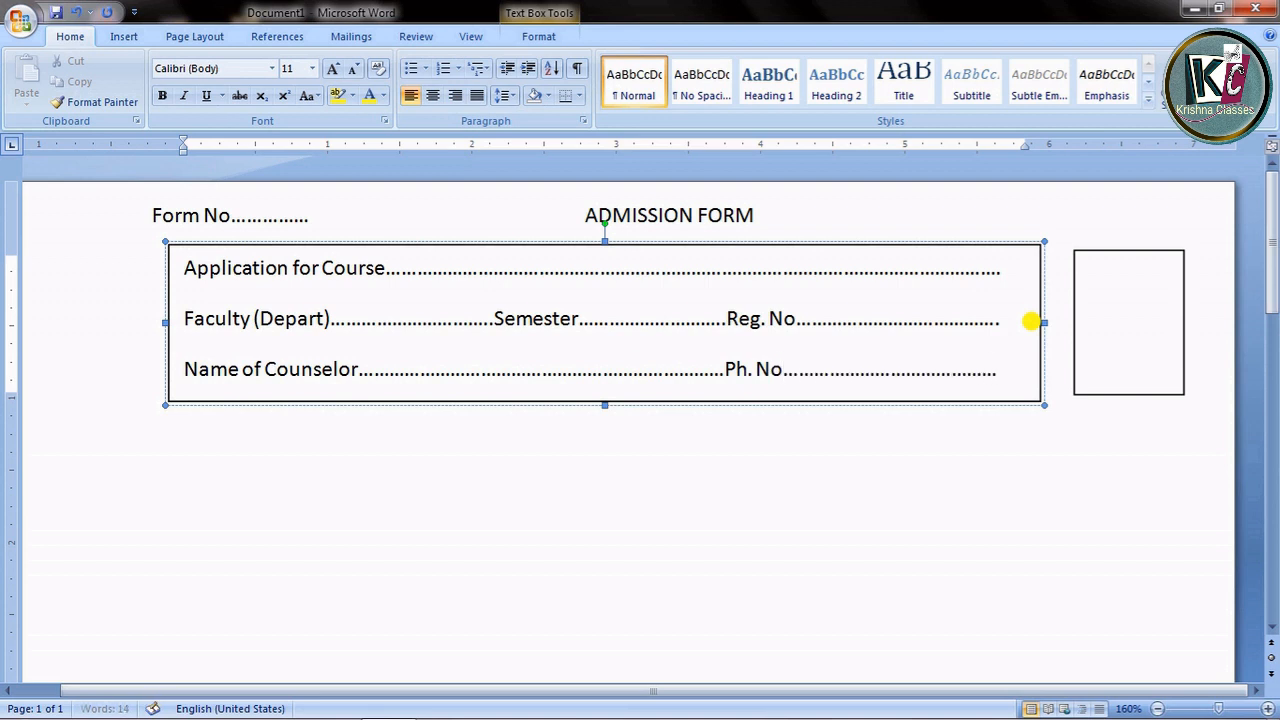
pyautogui.click(674, 490)
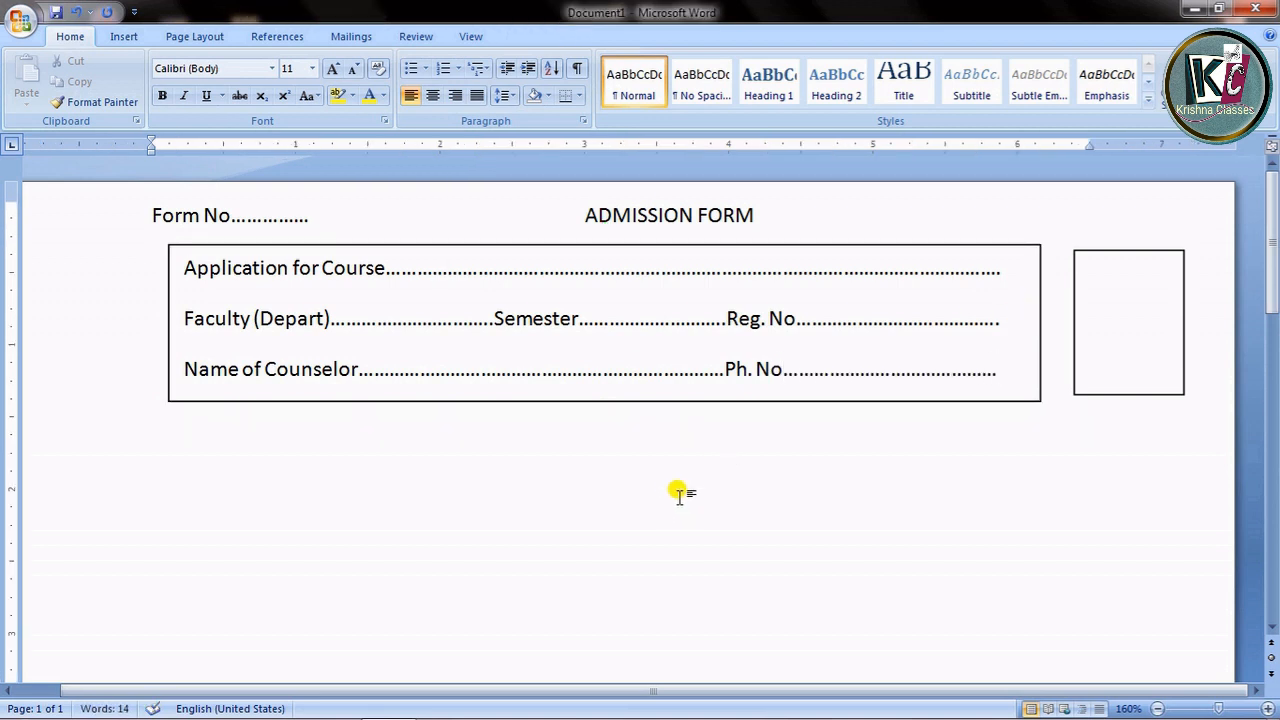
# - Draw a small label rectangle about 2 by 0.2 inches across the upper edge of the wide details box and nudge it into place
pyautogui.click(125, 37)
pyautogui.click(283, 82)
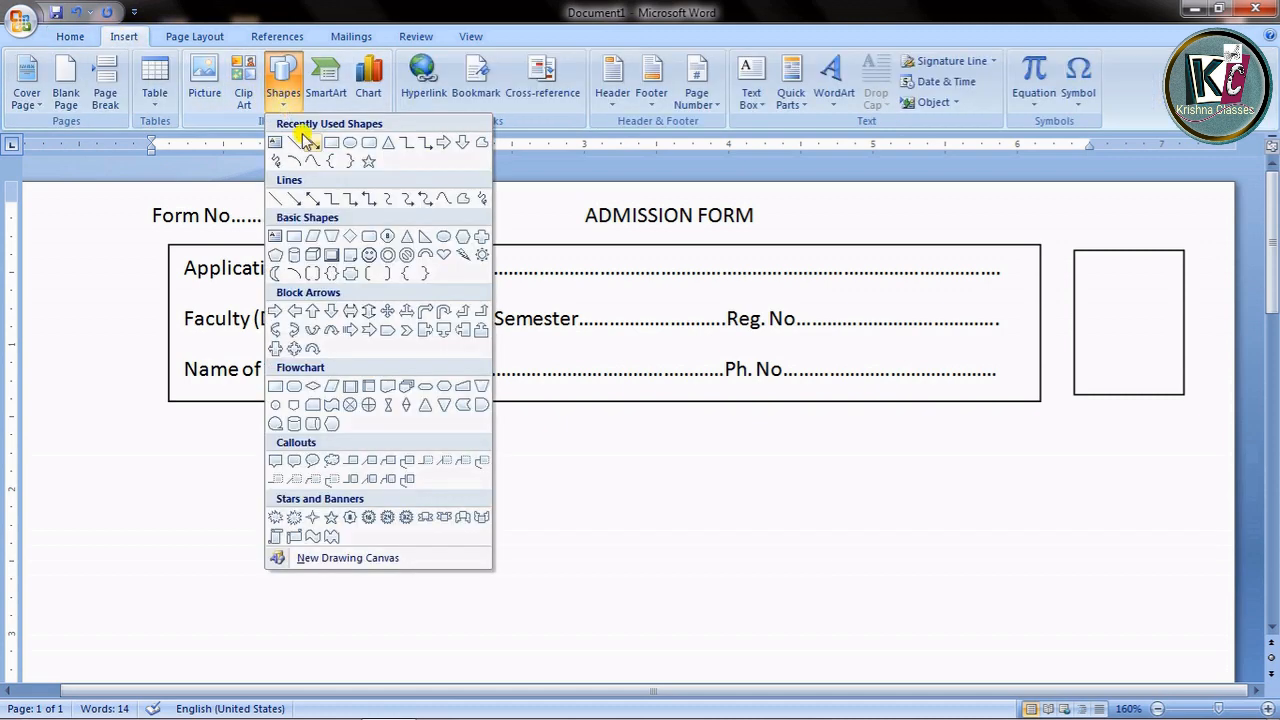
pyautogui.click(337, 147)
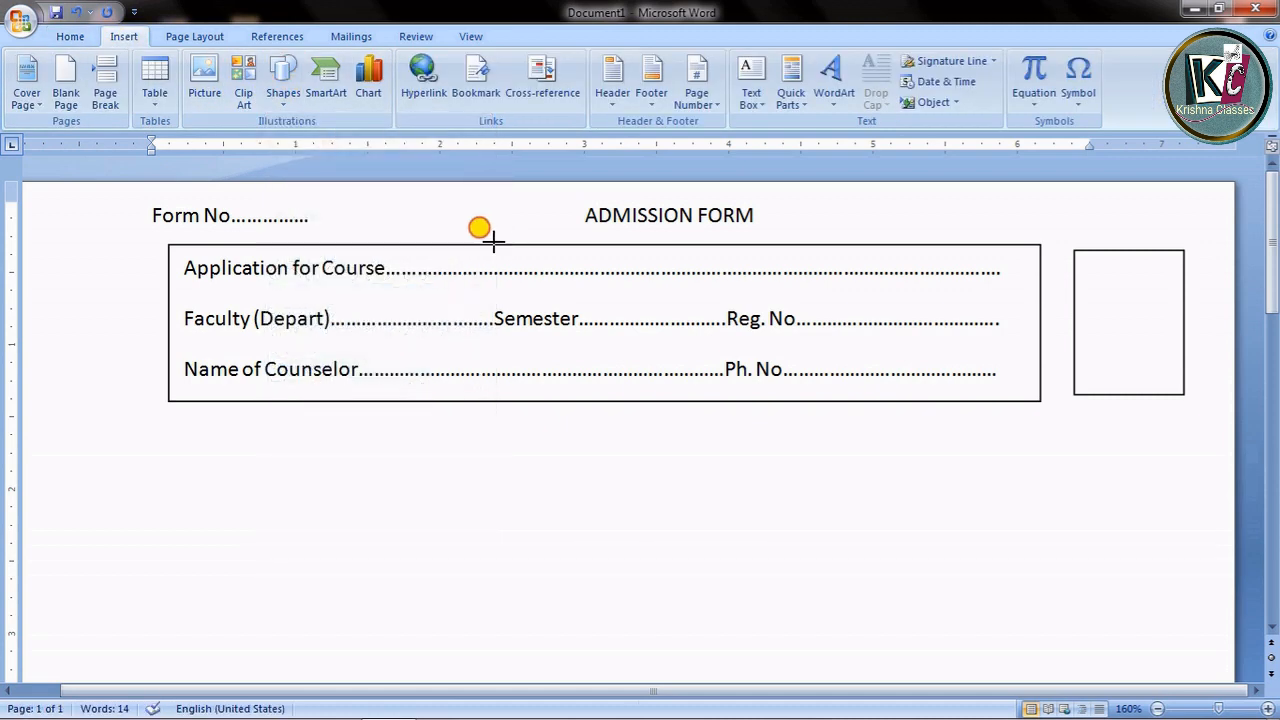
pyautogui.moveTo(630, 243); pyautogui.dragTo(779, 258)
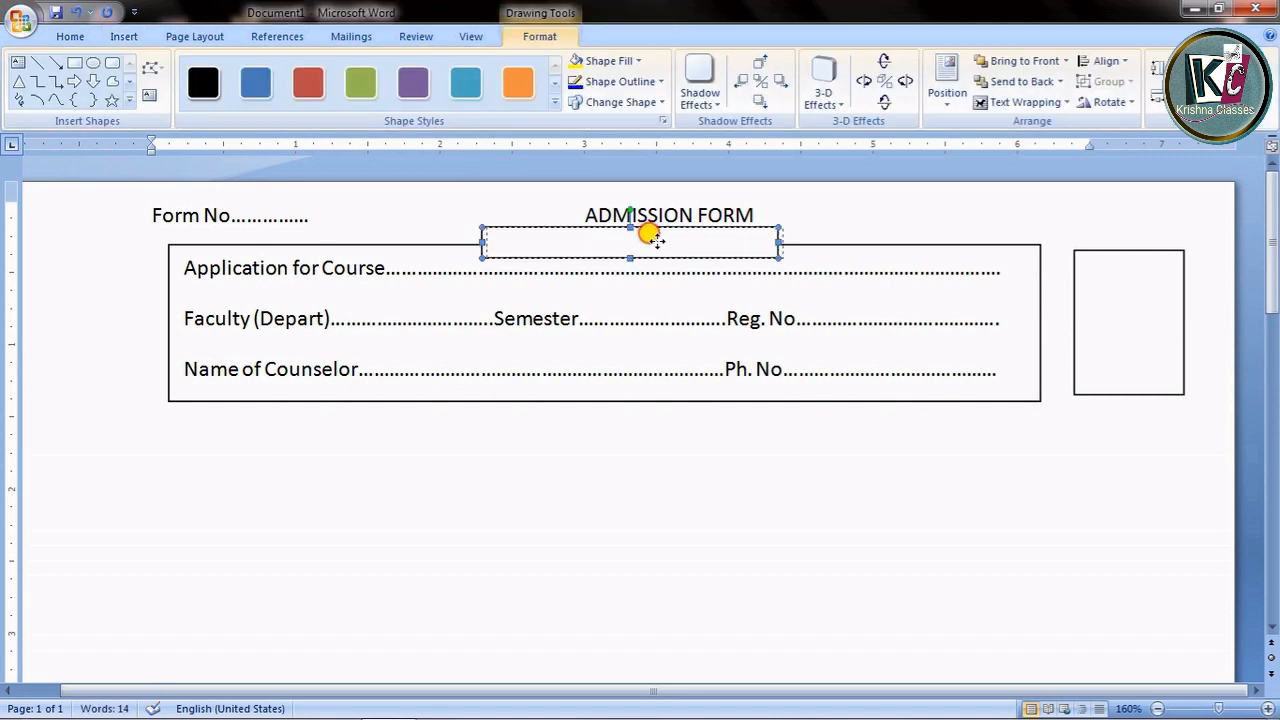
pyautogui.moveTo(652, 241); pyautogui.dragTo(658, 249)
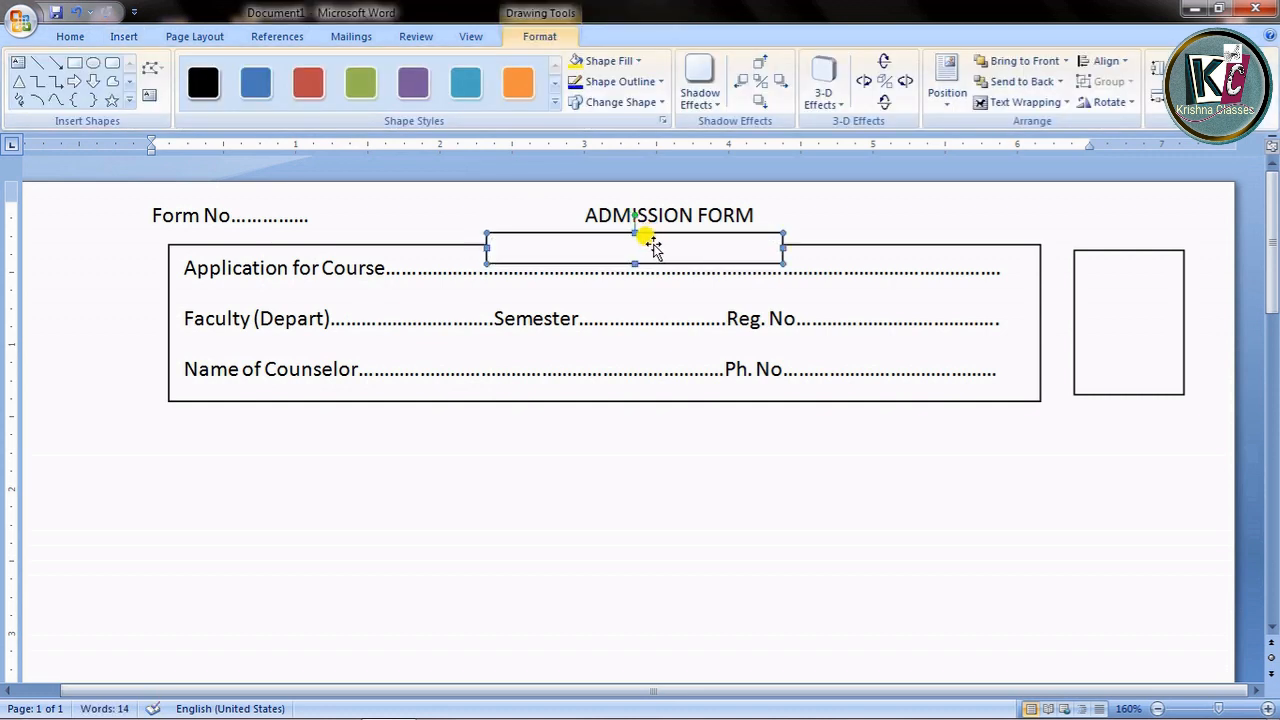
# - Add the text "For Office Use Only" to the small label rectangle at font size 9
pyautogui.rightClick(615, 247)
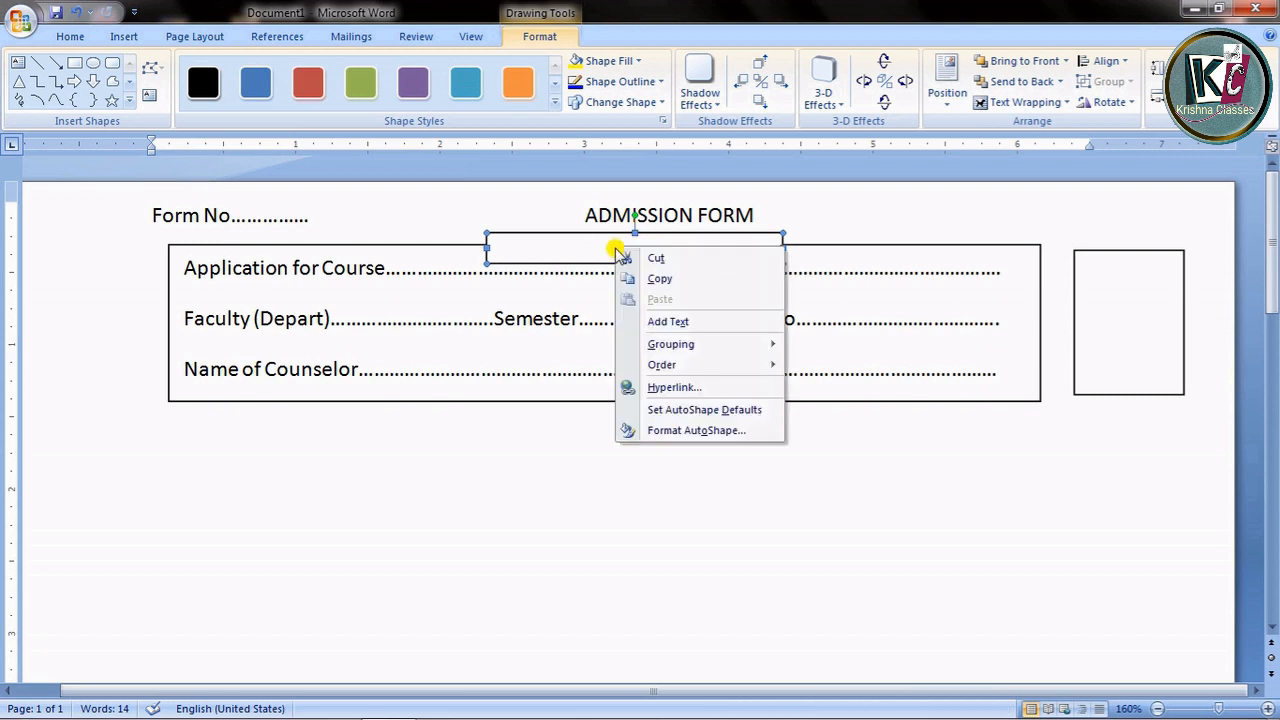
pyautogui.click(668, 322)
pyautogui.write('For')
pyautogui.moveTo(546, 247); pyautogui.dragTo(497, 240)
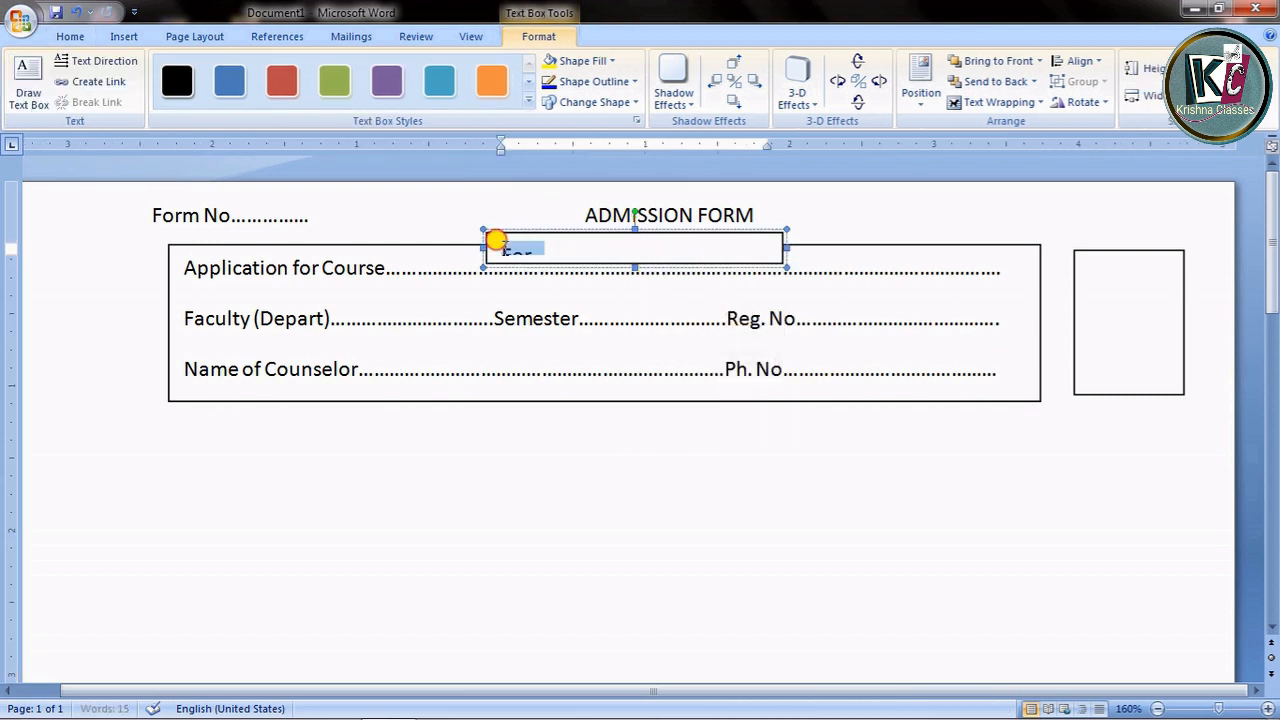
pyautogui.click(68, 37)
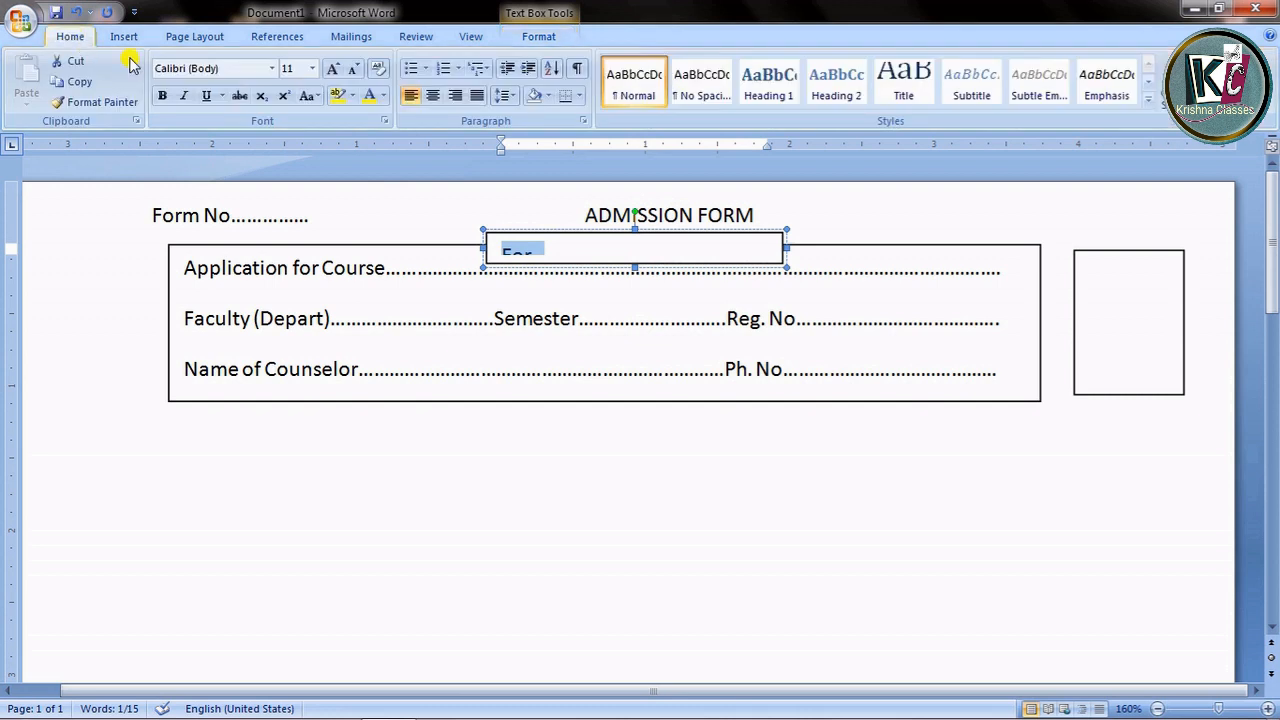
pyautogui.click(312, 68)
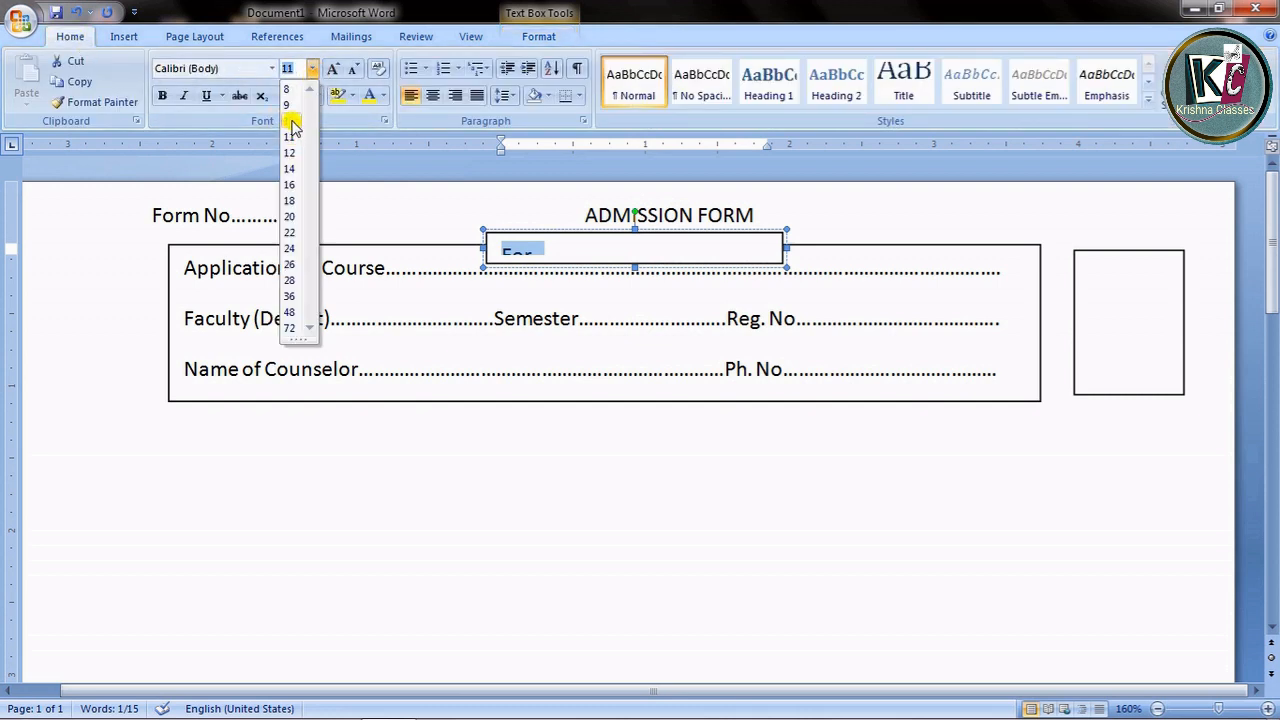
pyautogui.click(291, 105)
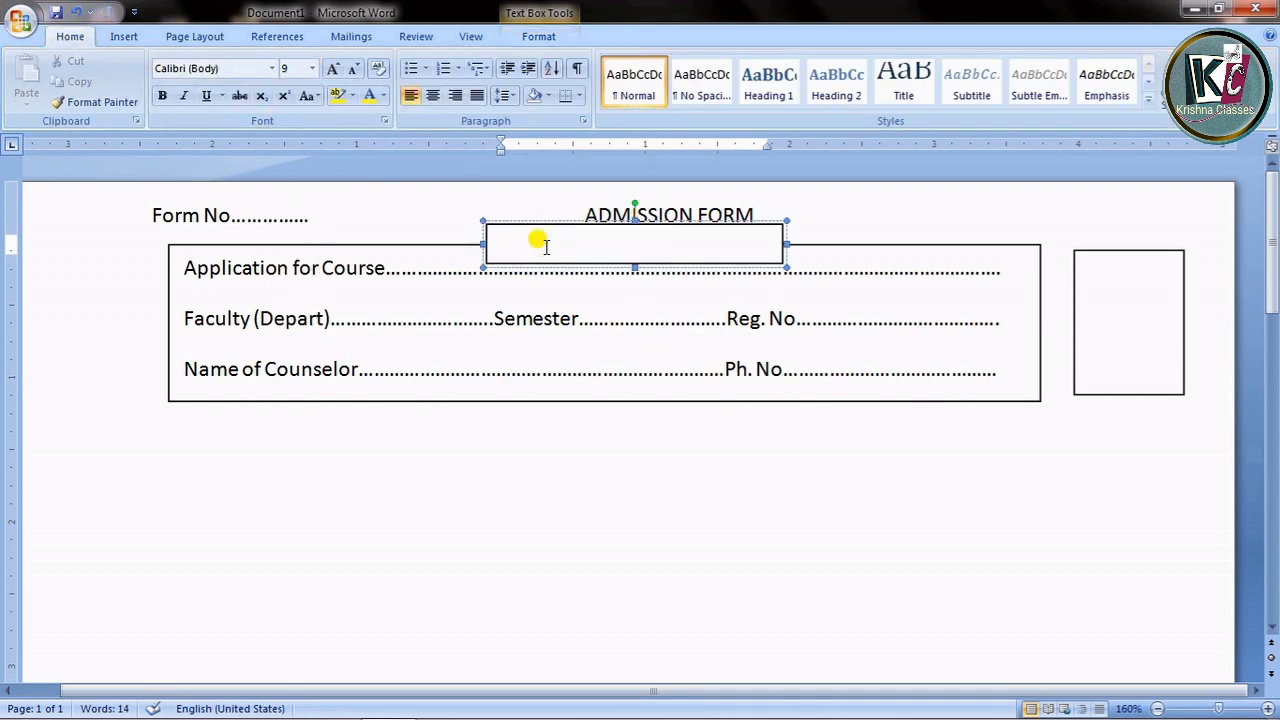
pyautogui.click(589, 290)
pyautogui.click(557, 245)
pyautogui.write('For')
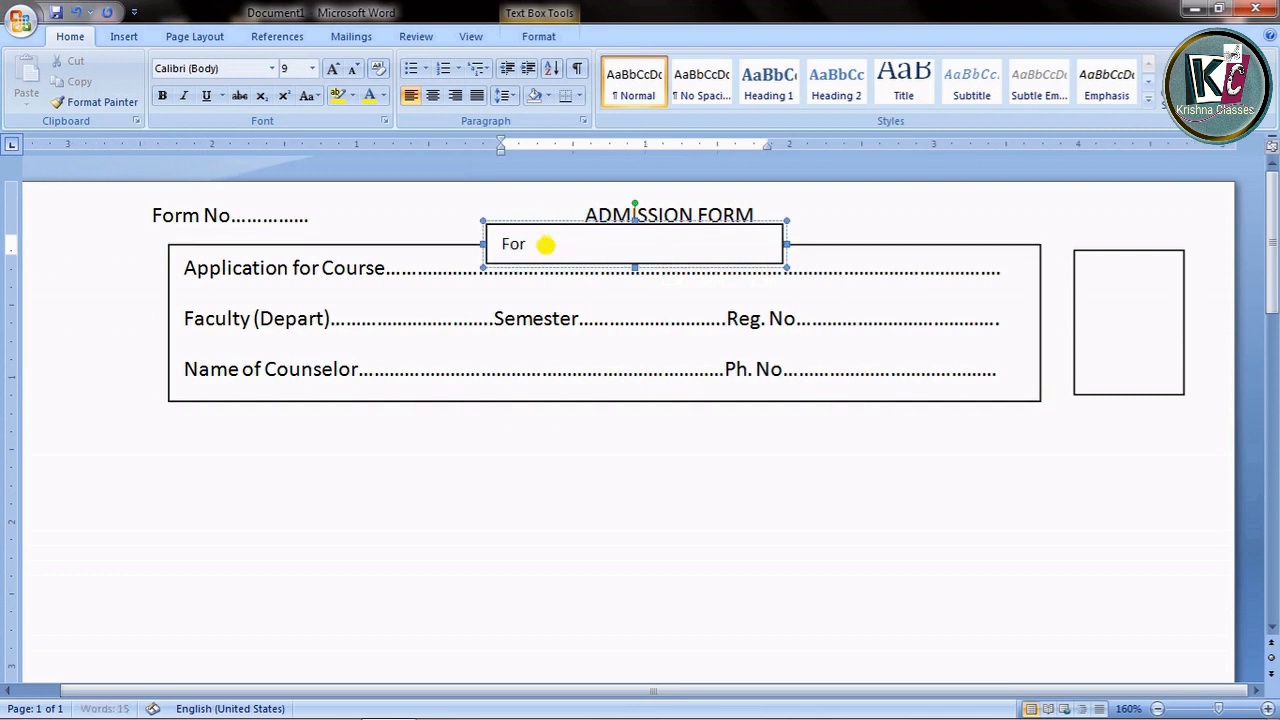
pyautogui.write('ffice Use Only')
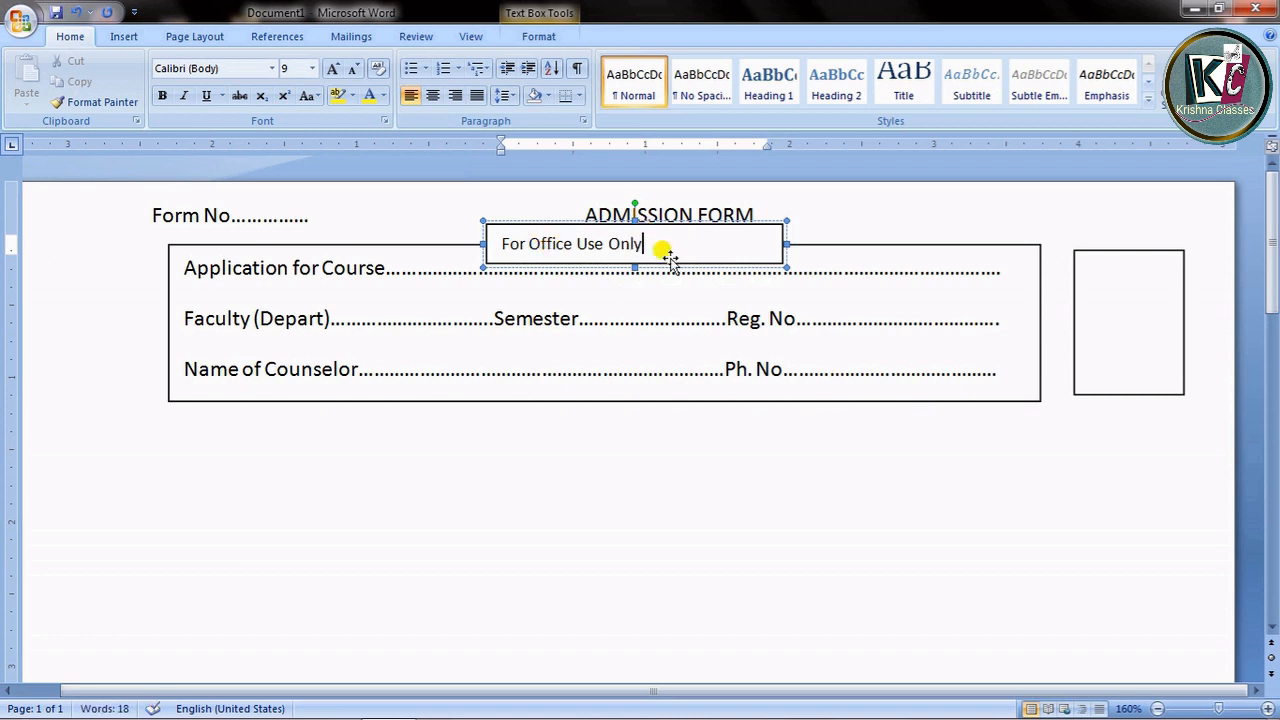
# - Narrow the label rectangle to about 1.5 inches and make its "For Office Use Only" text bold
pyautogui.moveTo(785, 243); pyautogui.dragTo(697, 243)
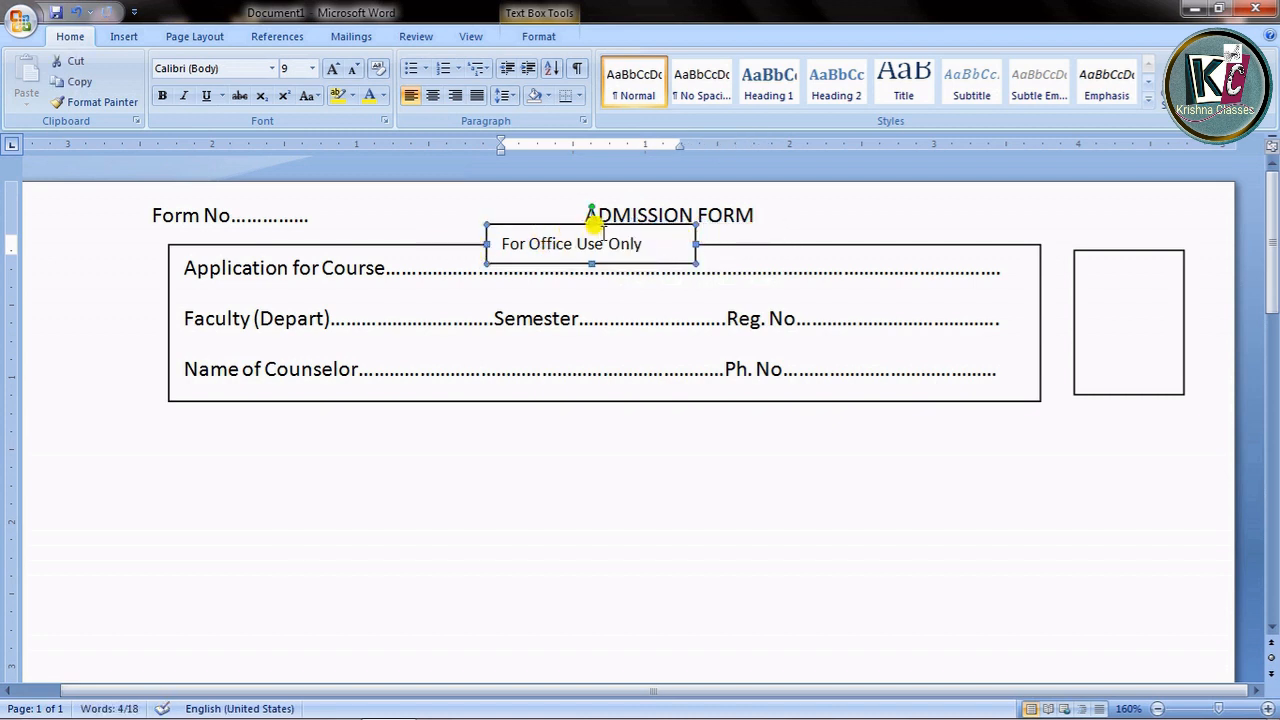
pyautogui.moveTo(591, 223); pyautogui.dragTo(497, 248)
pyautogui.click(609, 247)
pyautogui.click(164, 97)
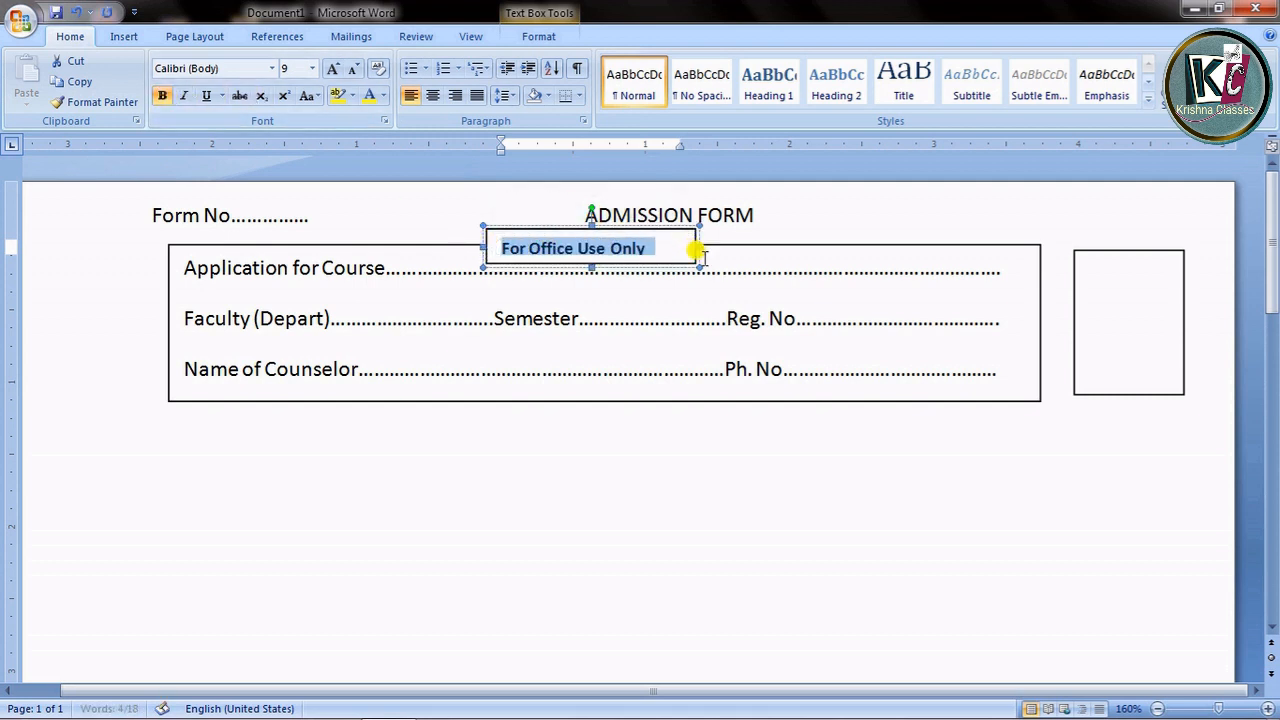
# - Insert a blank line above "Application for Course" and extend the details box downward to about 1.3 inches high
pyautogui.click(177, 265)
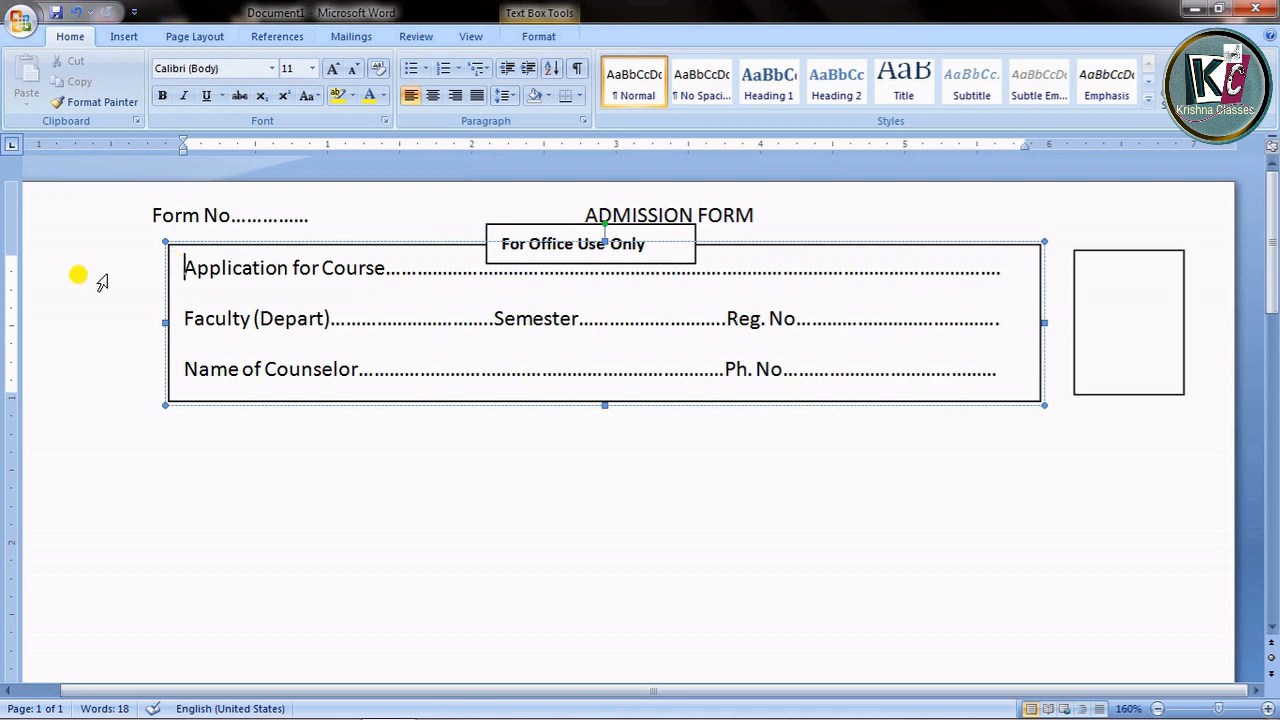
pyautogui.press('Return')
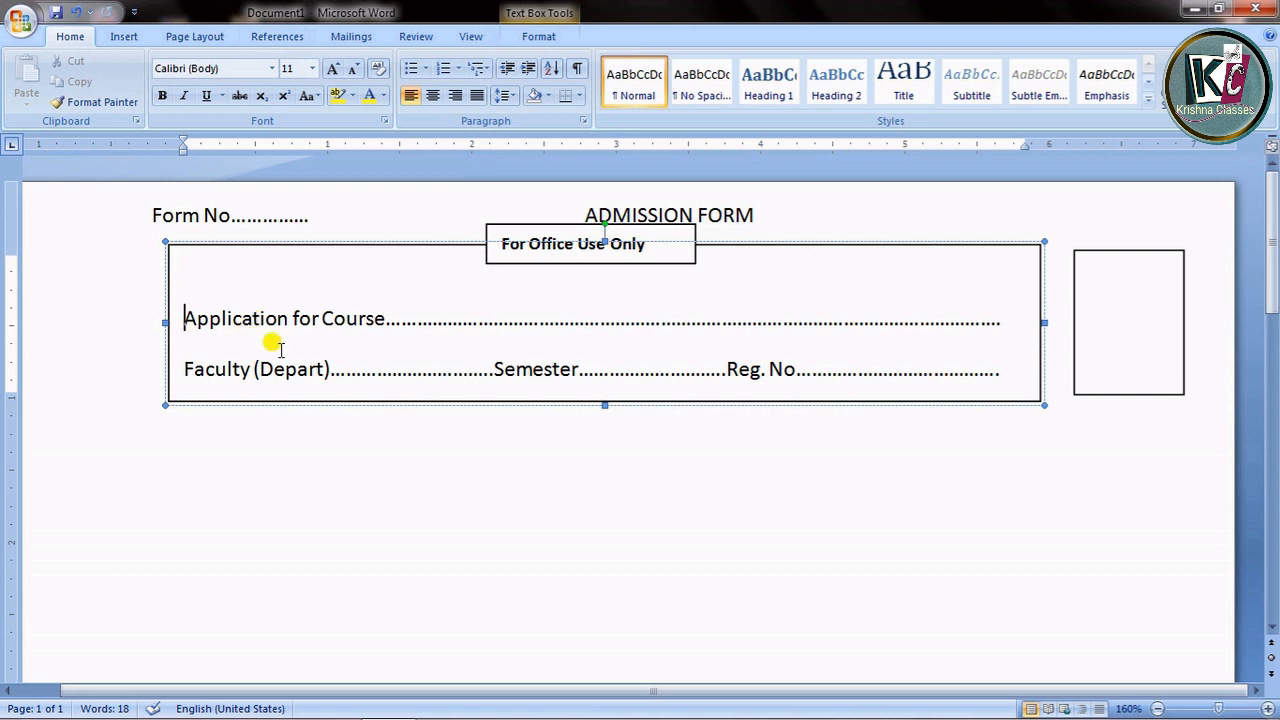
pyautogui.click(600, 399)
pyautogui.moveTo(600, 399); pyautogui.dragTo(603, 417)
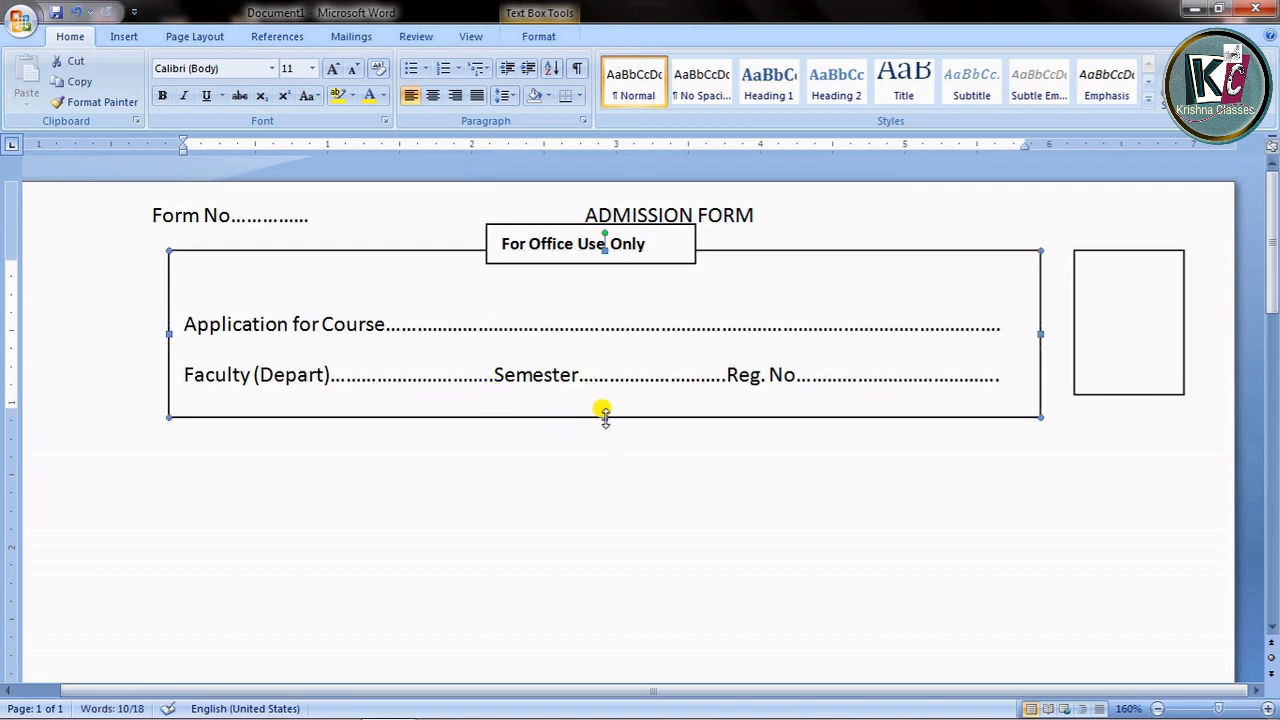
pyautogui.moveTo(603, 418); pyautogui.dragTo(605, 442)
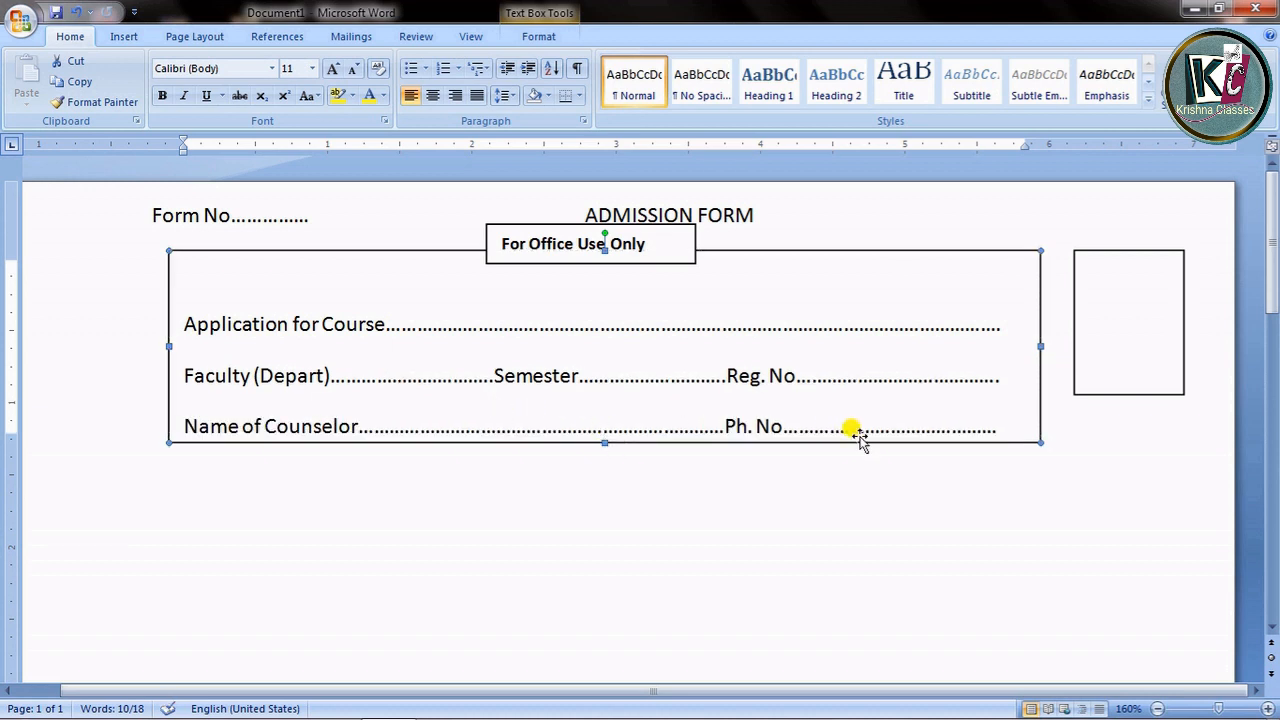
# - Remove the space after the three dotted lines in the details box and set their line spacing to 1.5
pyautogui.moveTo(991, 437); pyautogui.dragTo(177, 320)
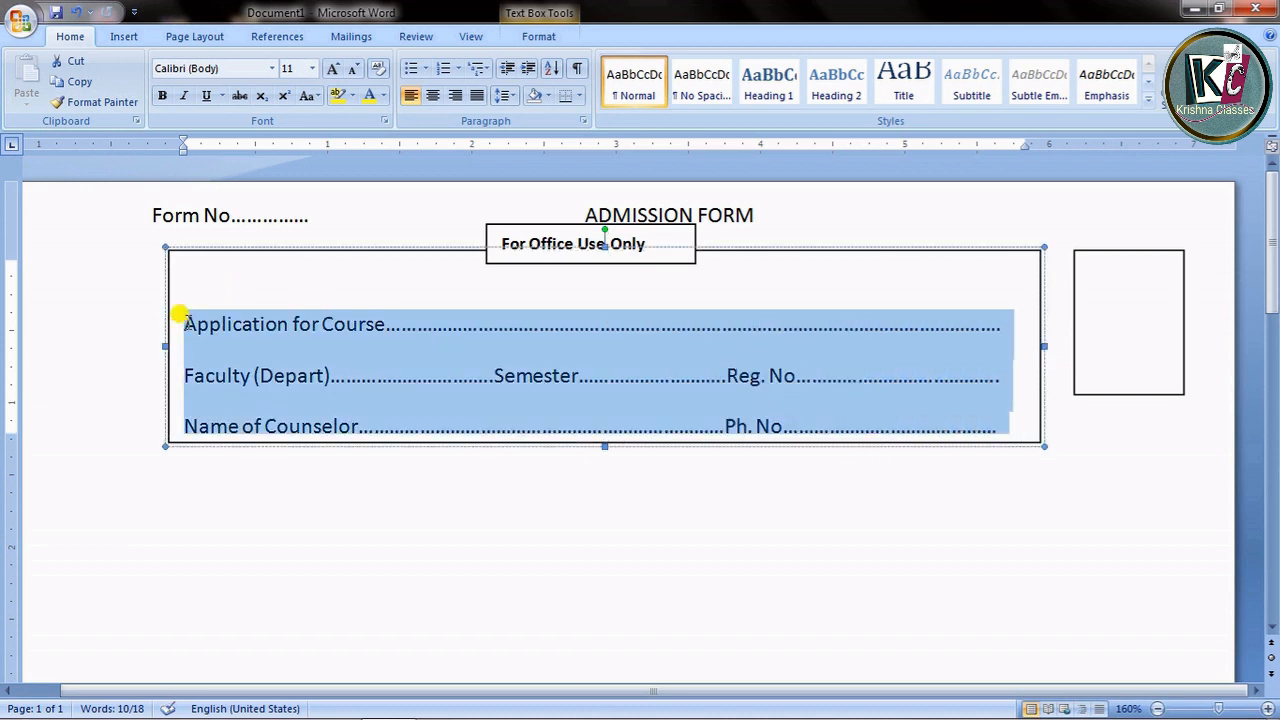
pyautogui.click(507, 95)
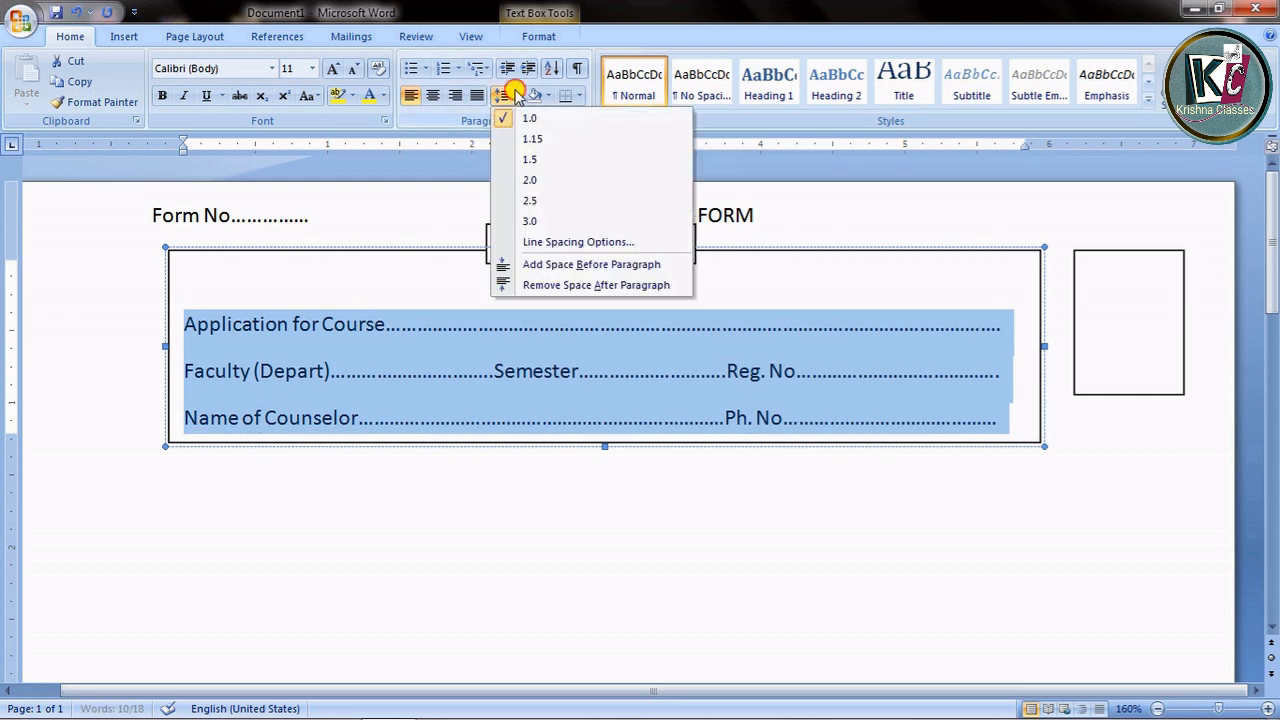
pyautogui.click(573, 288)
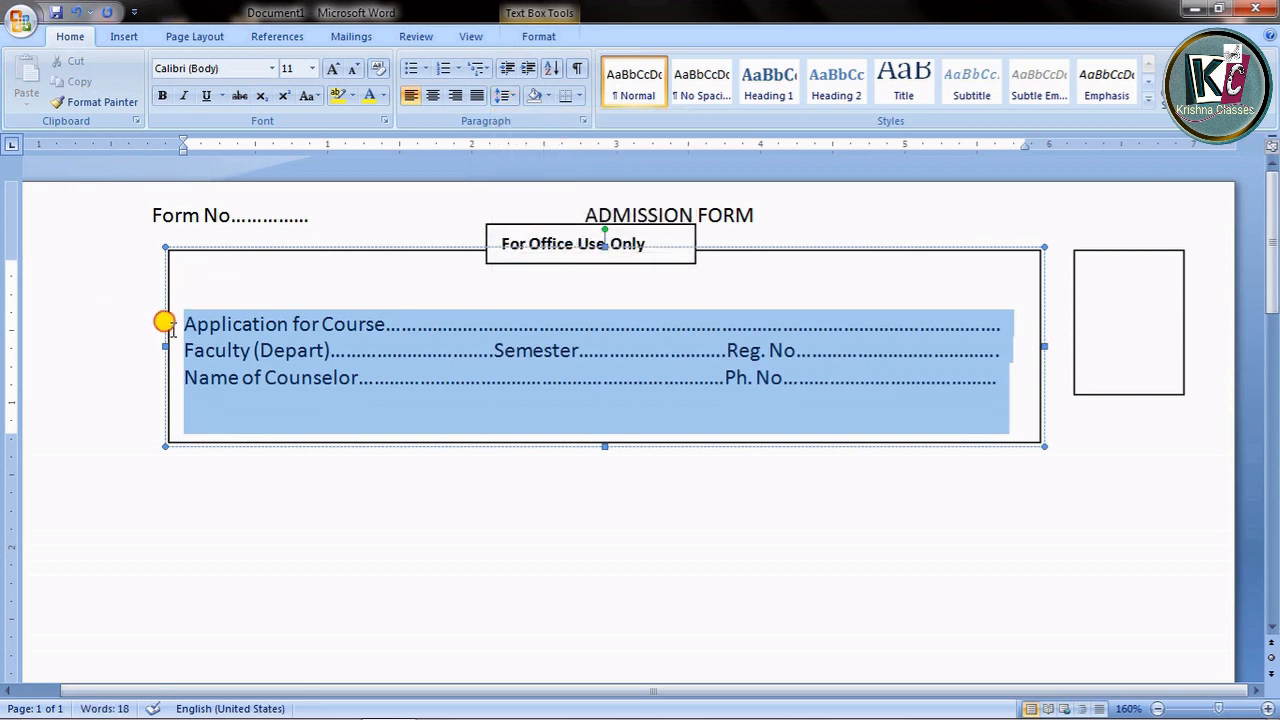
pyautogui.click(507, 95)
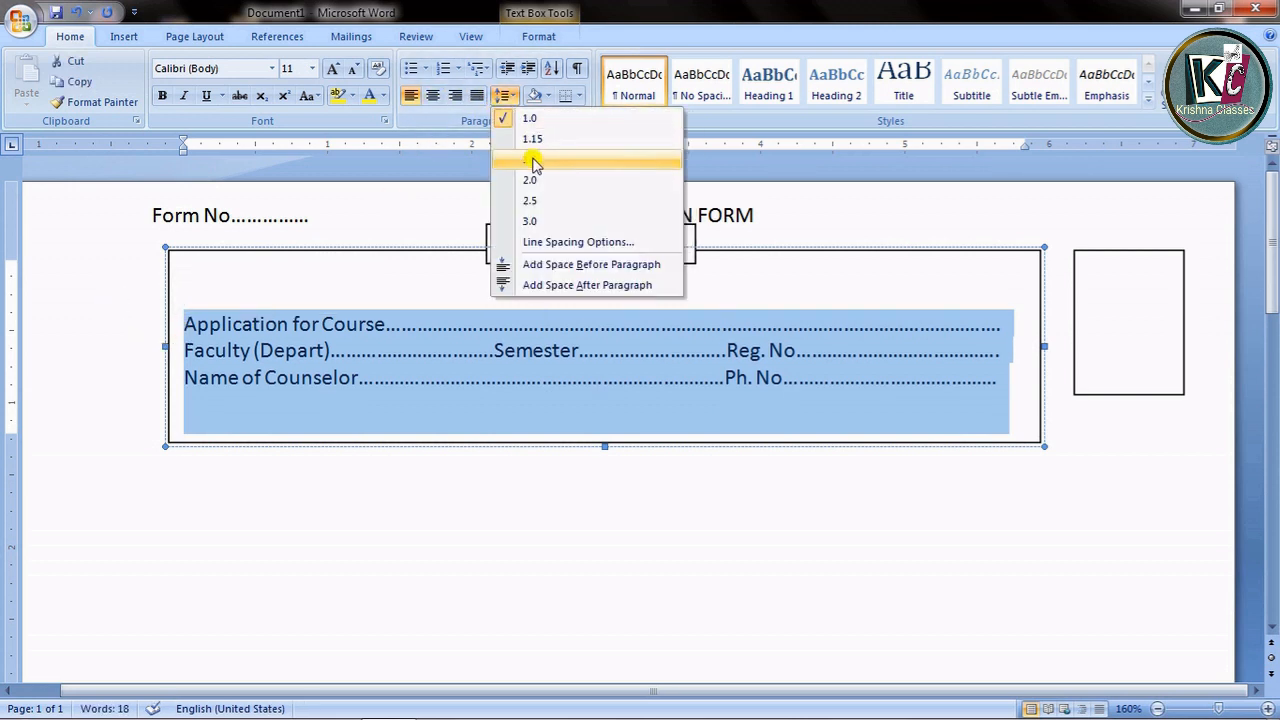
pyautogui.click(533, 161)
# - Shorten the details box from its upper edge to about 1.15 inches high and reposition it so the label sits across that edge
pyautogui.click(605, 248)
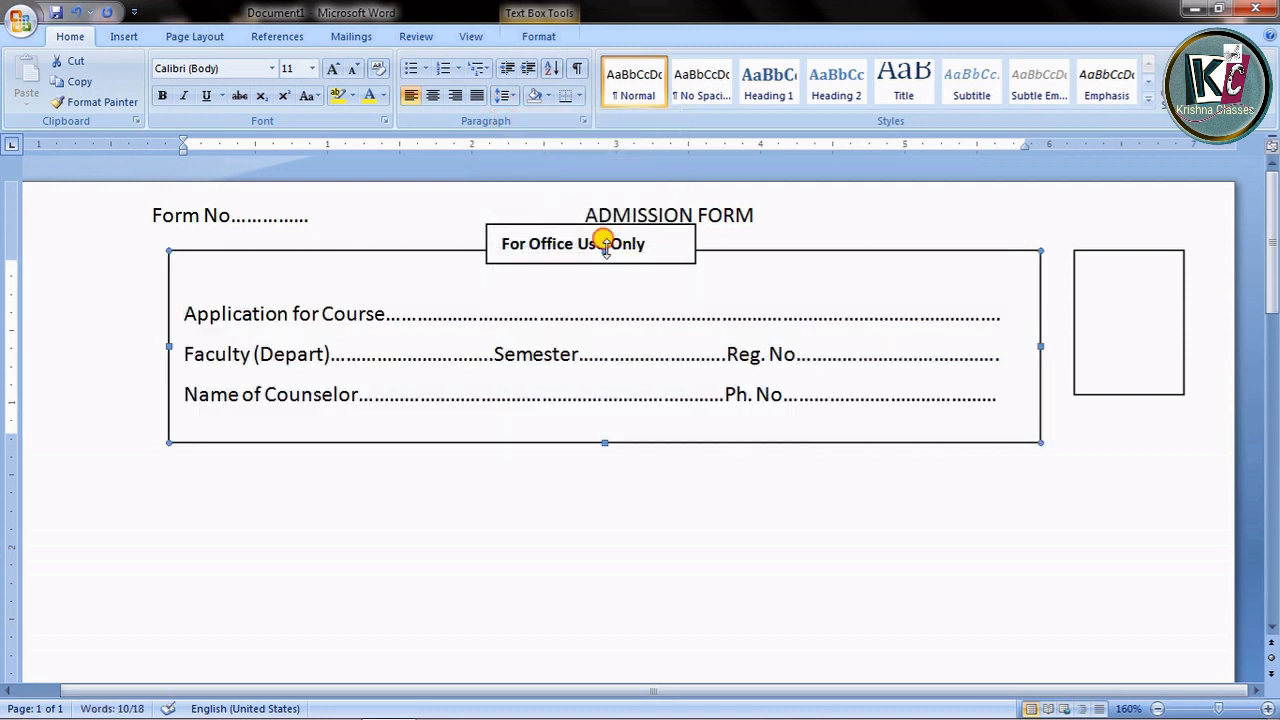
pyautogui.moveTo(605, 248); pyautogui.dragTo(609, 275)
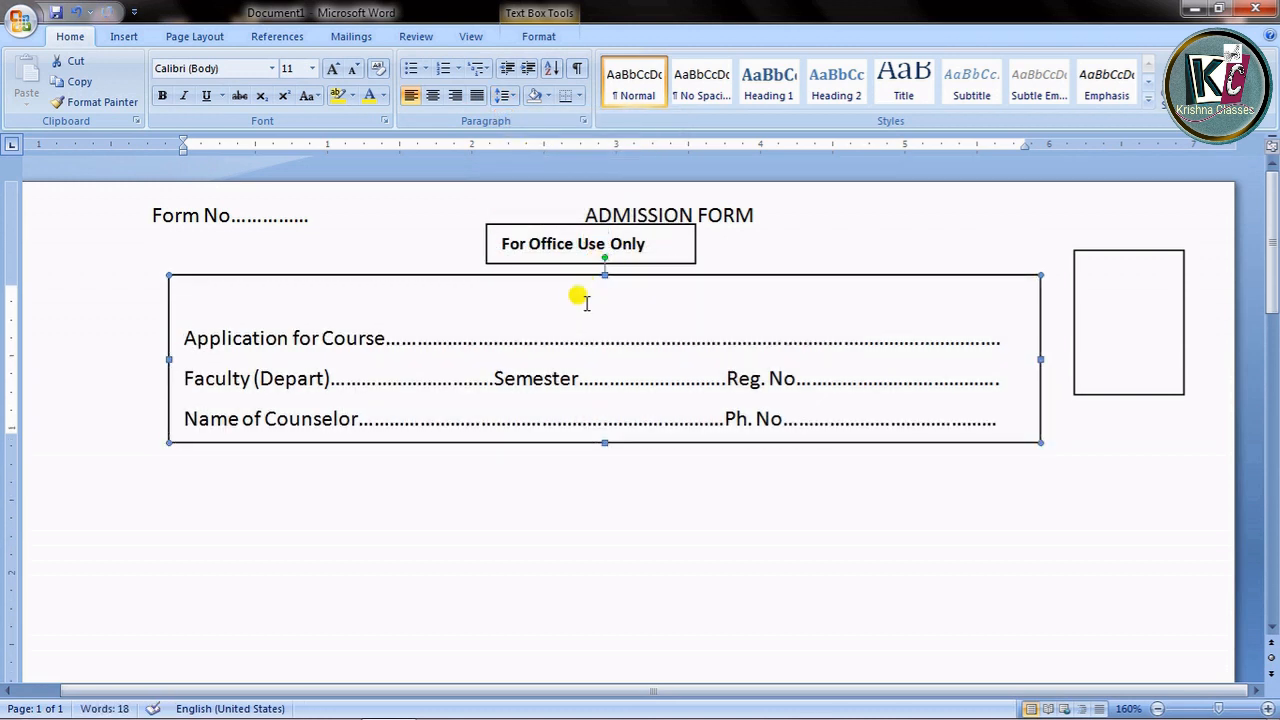
pyautogui.click(568, 267)
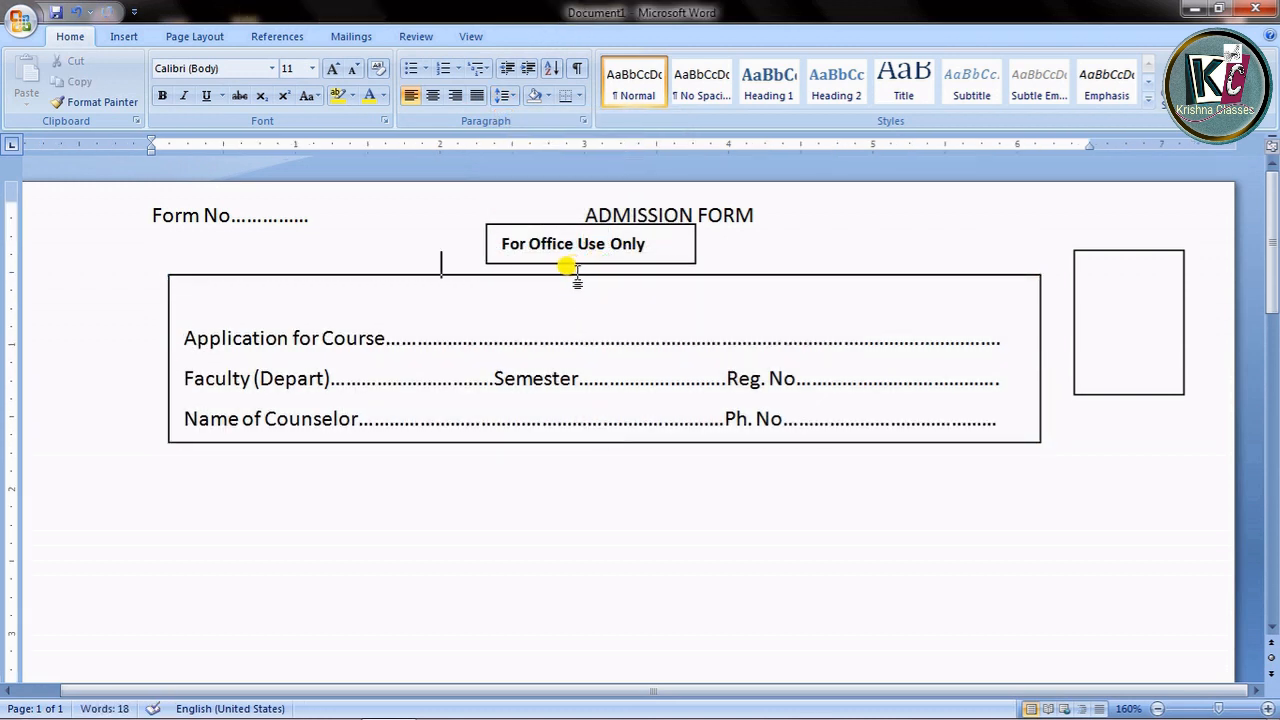
pyautogui.moveTo(568, 280); pyautogui.dragTo(555, 240)
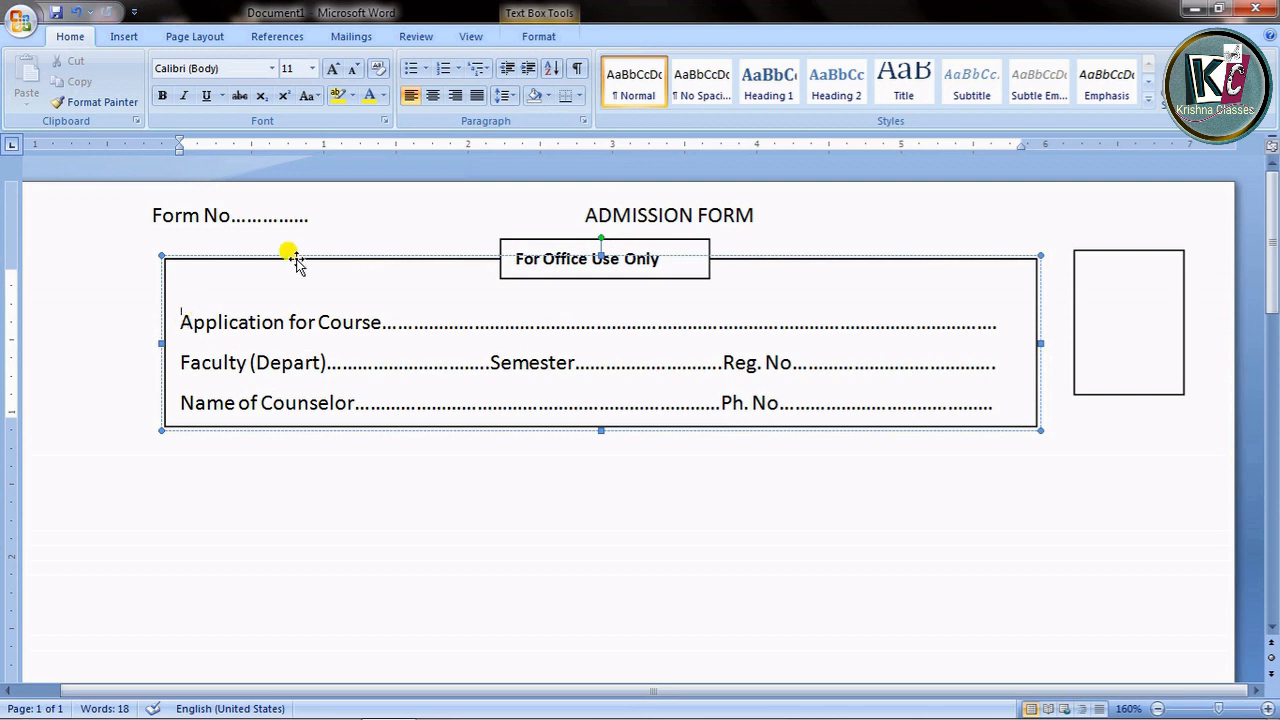
# - Add space before the "Application for Course" line and undo the extra blank line above it
pyautogui.click(503, 95)
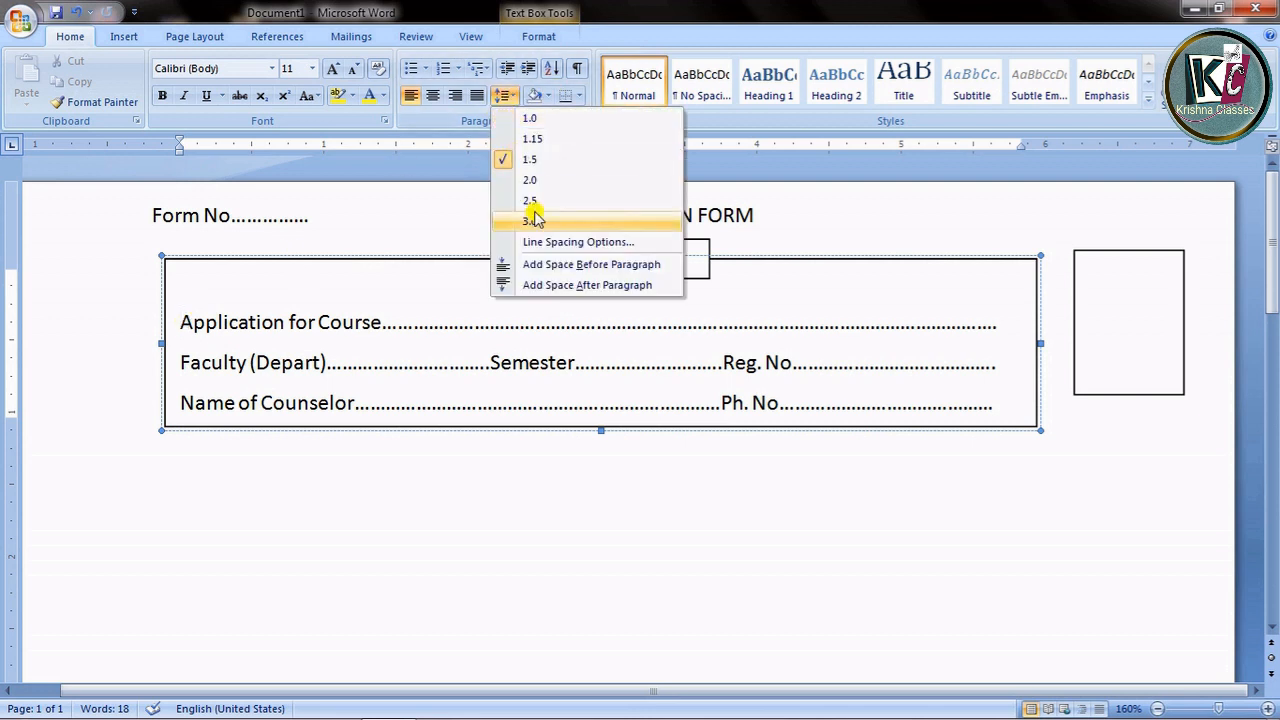
pyautogui.click(538, 264)
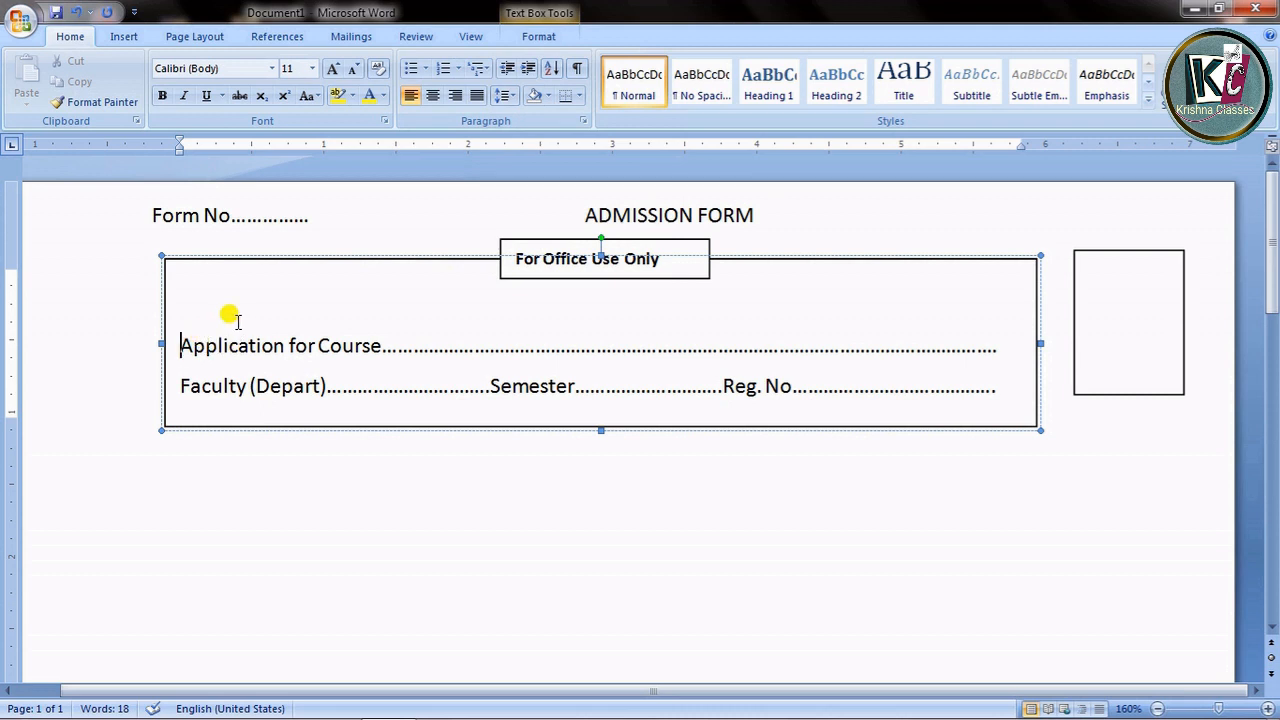
pyautogui.hotkey('ctrl', 'z')
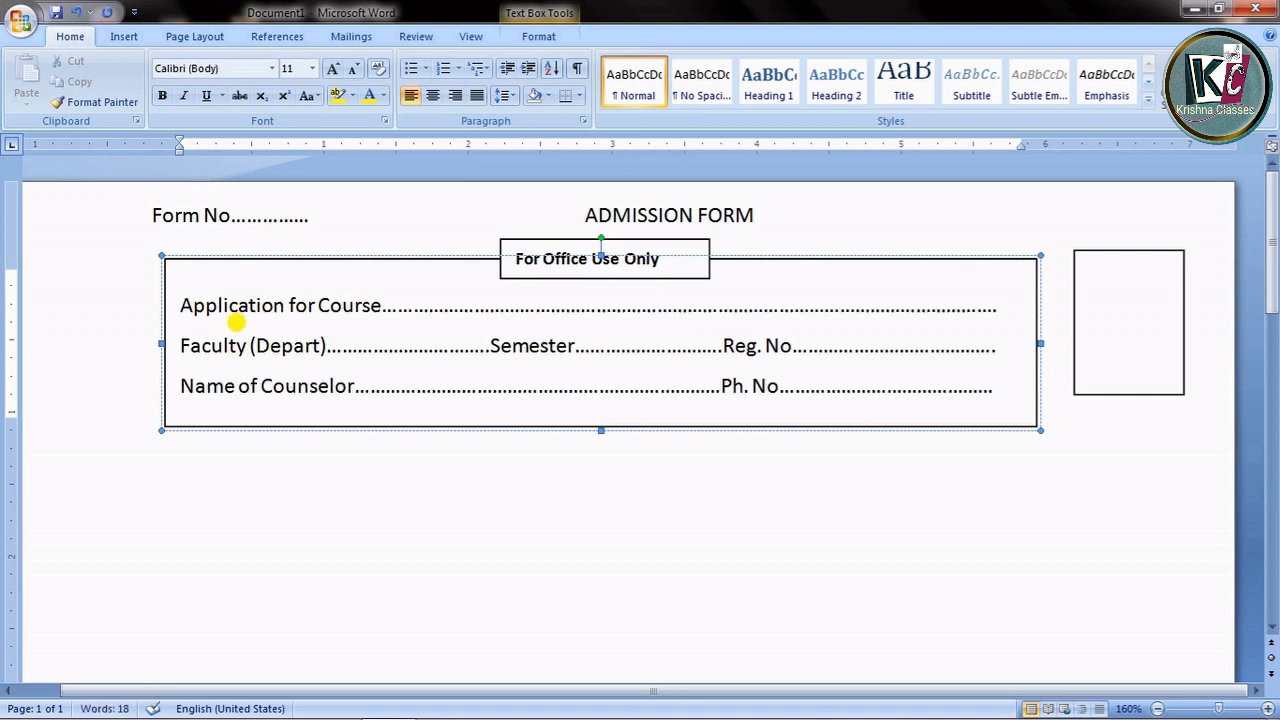
# - Shorten the details box from its lower edge to about 1 inch high, just beneath the "Name of Counselor" line
pyautogui.click(600, 426)
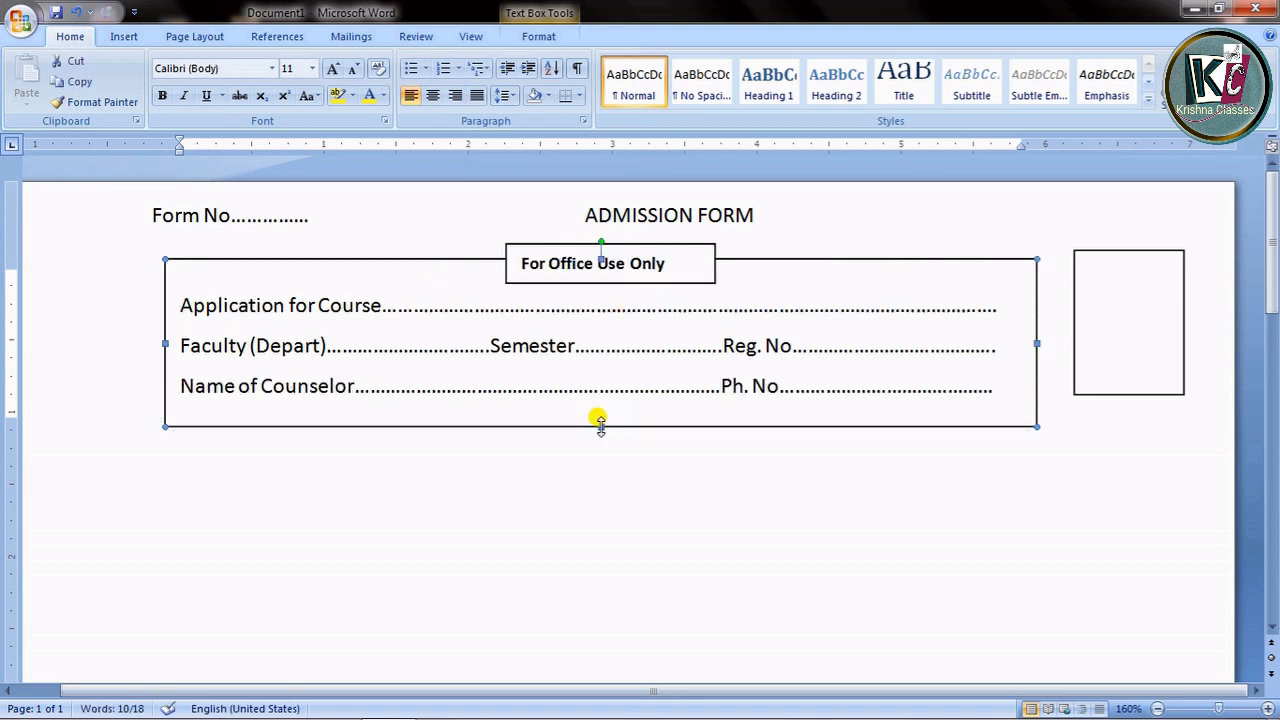
pyautogui.moveTo(600, 426); pyautogui.dragTo(596, 408)
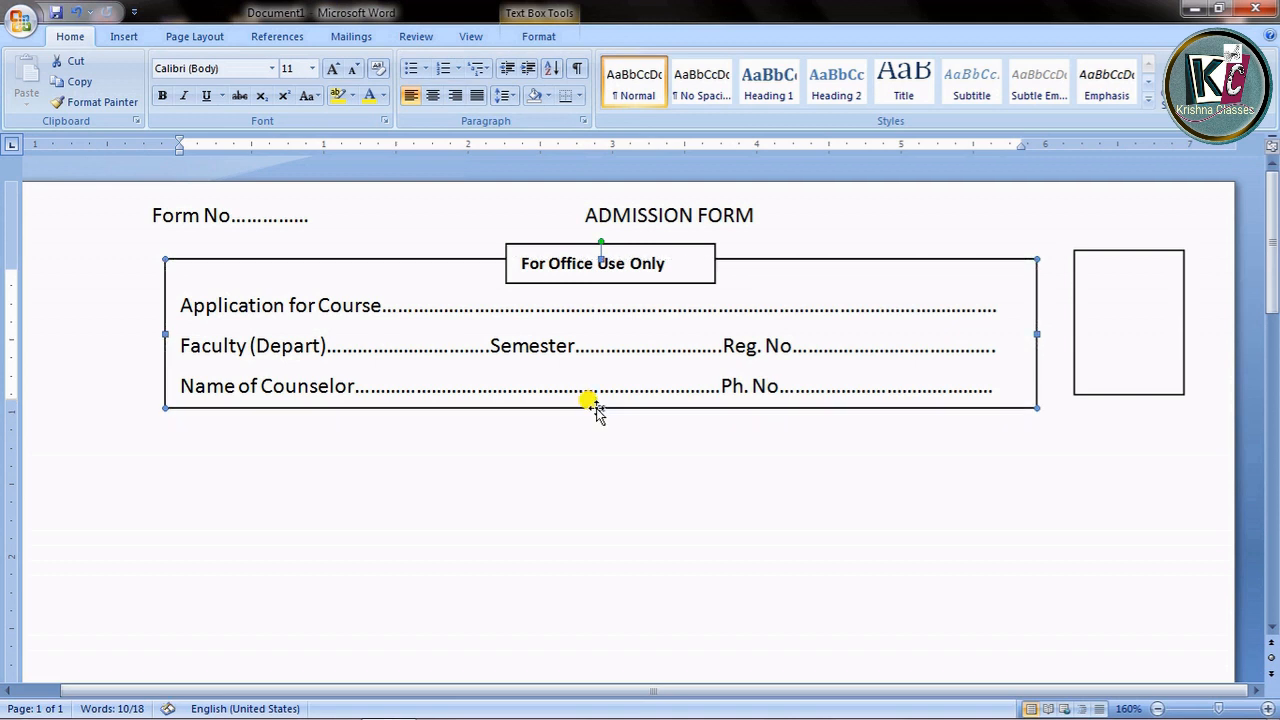
pyautogui.click(585, 422)
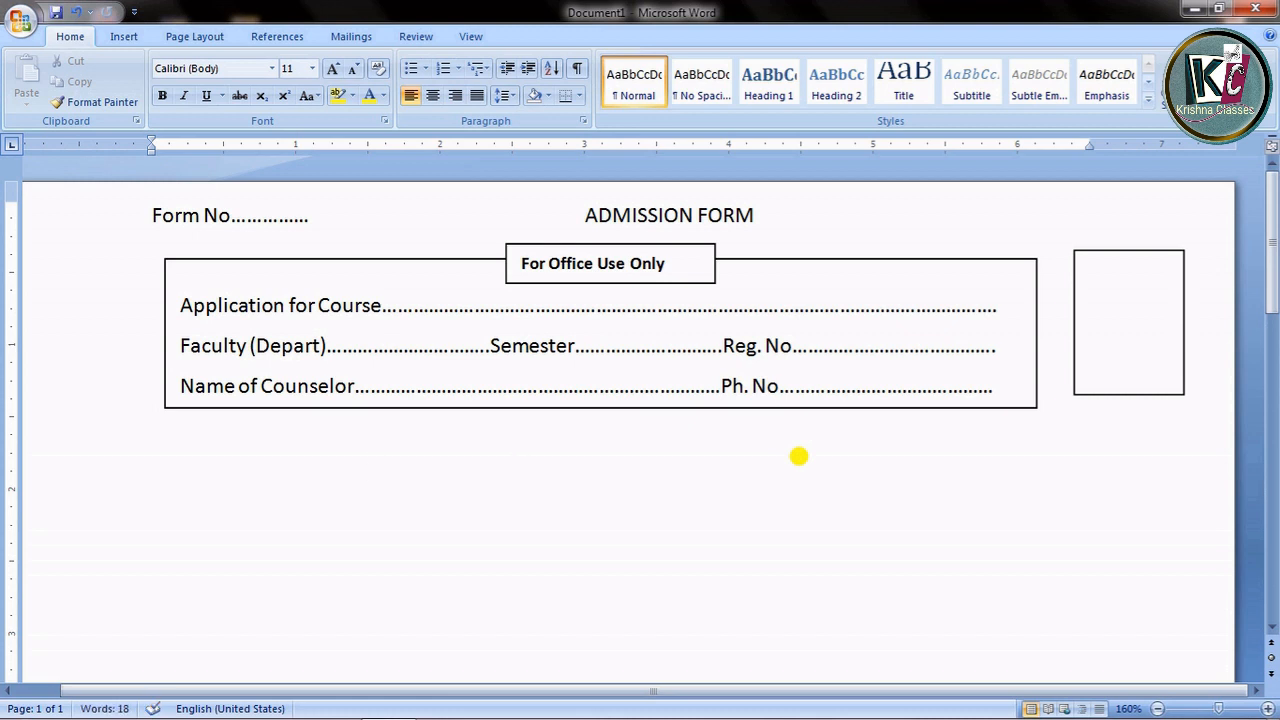
# - Enter the heading "PARTICULARS OF STUDENT" in the middle of the page below the details box and start a numbered list under it
pyautogui.write('PARTI')
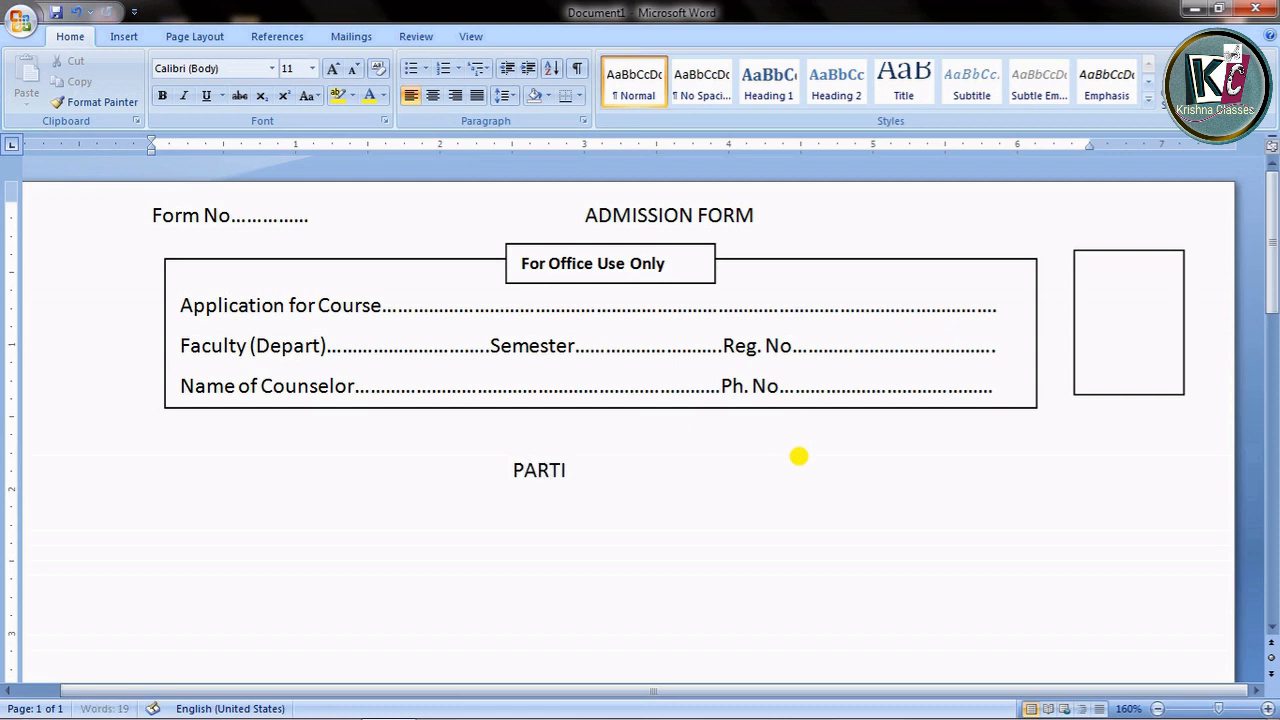
pyautogui.write('CULARS OF STUDENTS')
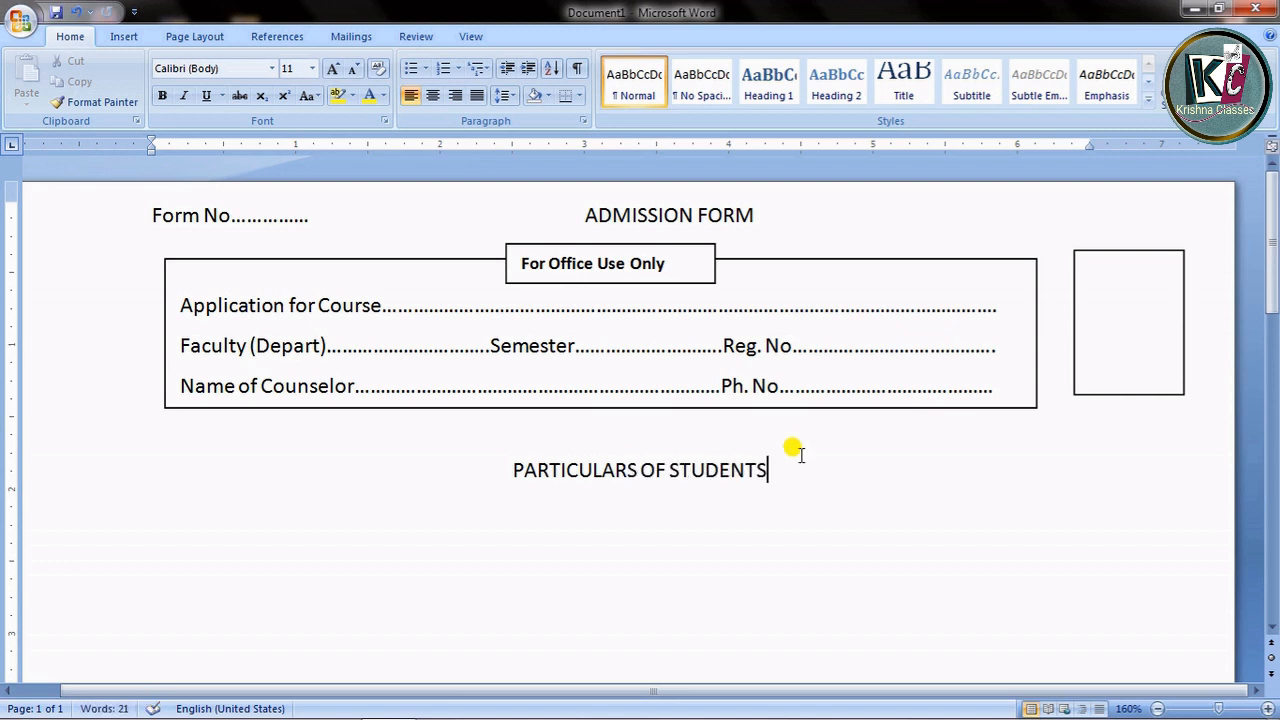
pyautogui.press('BackSpace')
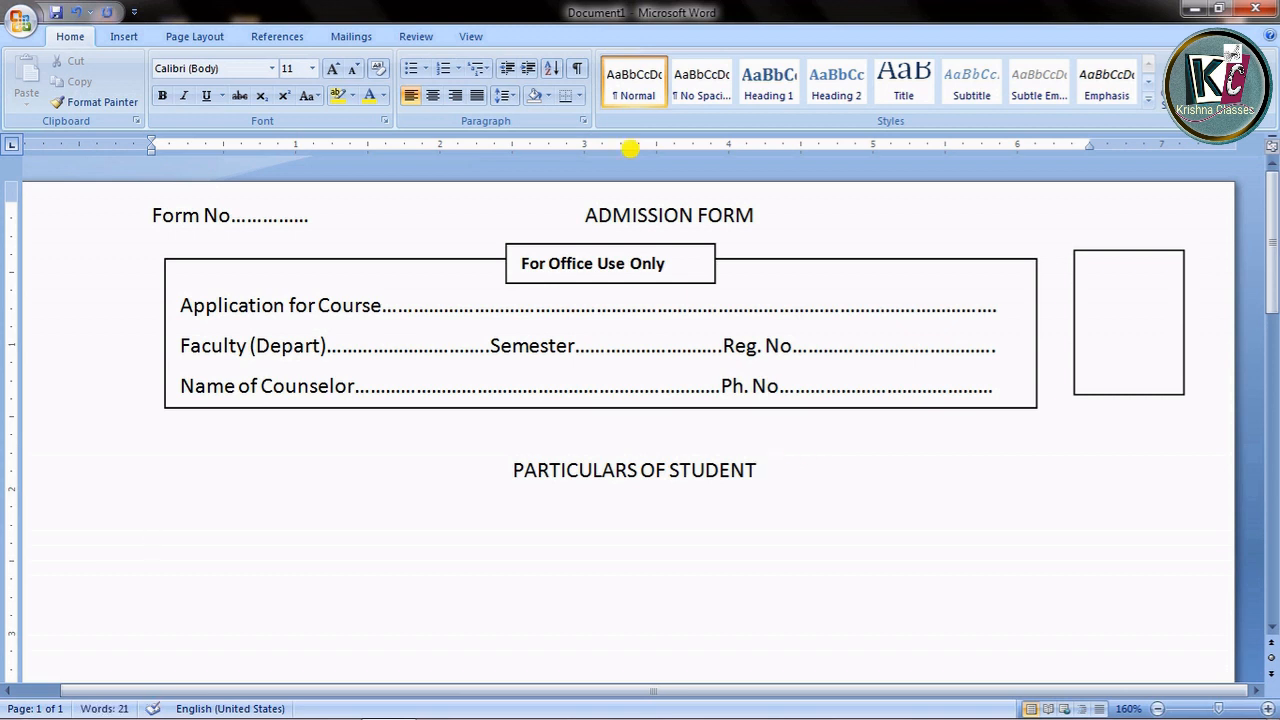
pyautogui.write('. ')
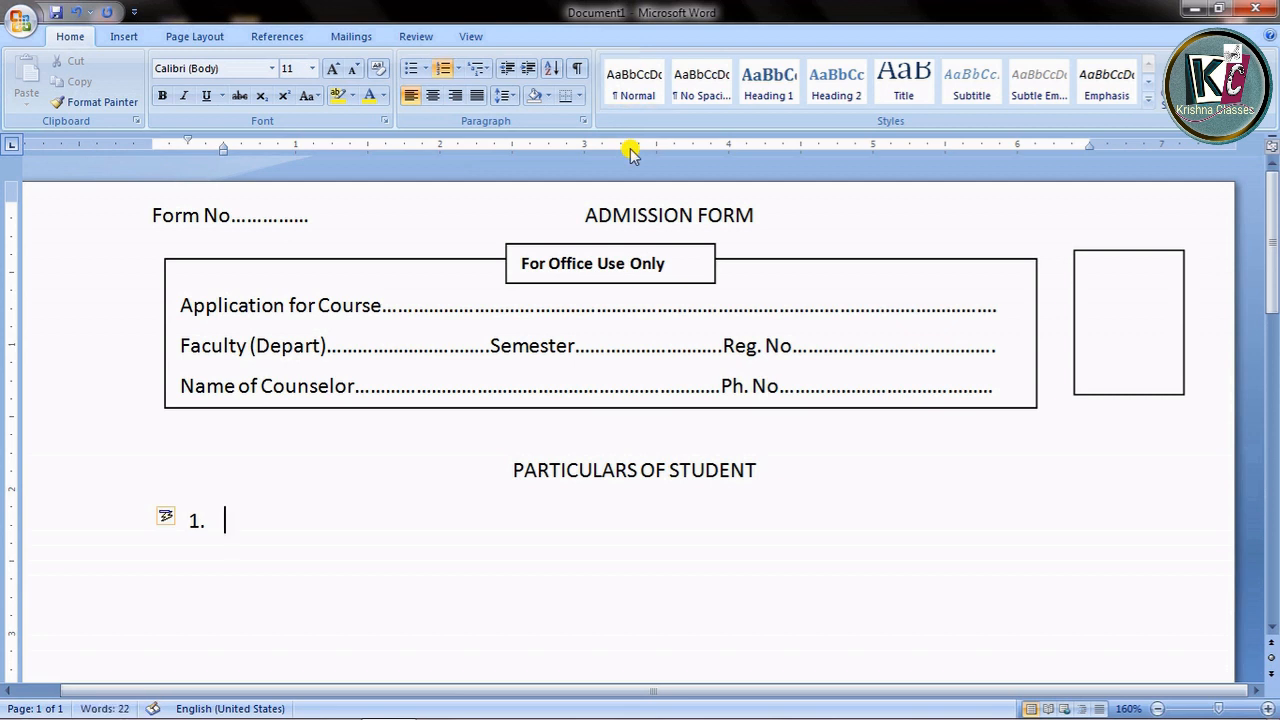
# - Enter "Full Name(Block Letters)" as item 1 of the student particulars list
pyautogui.write('Full')
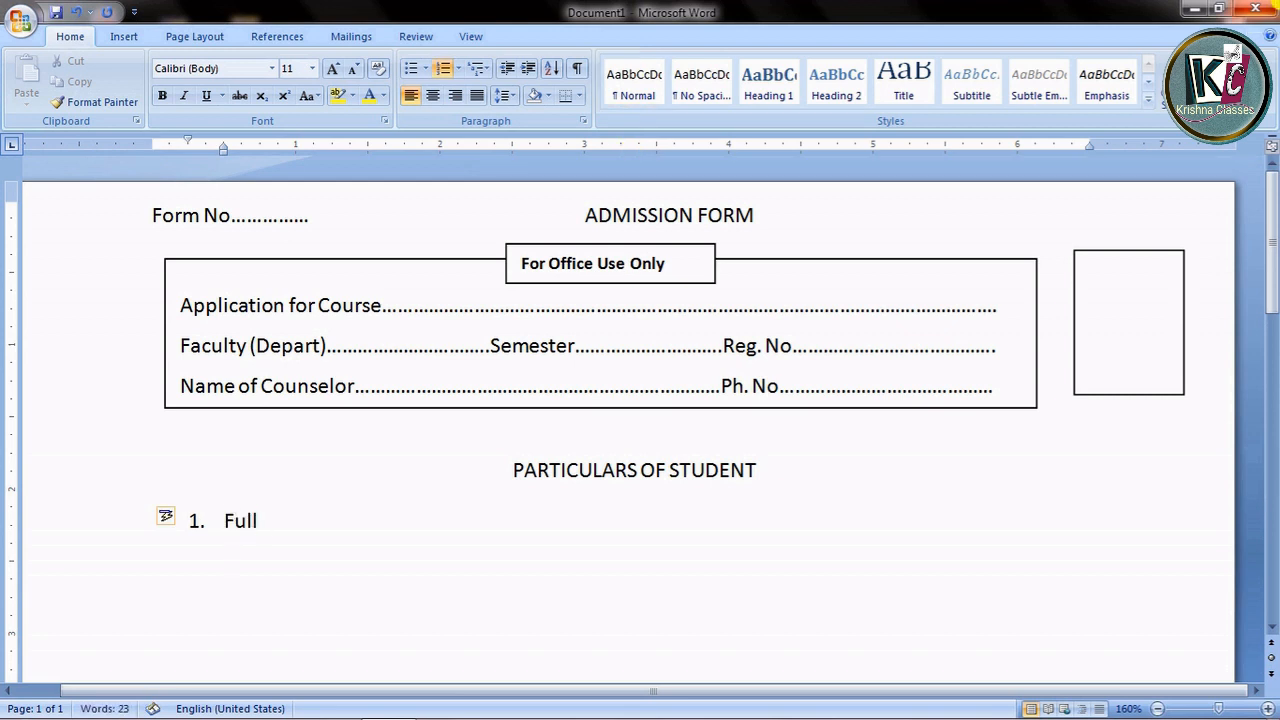
pyautogui.write(' Name(Bloc')
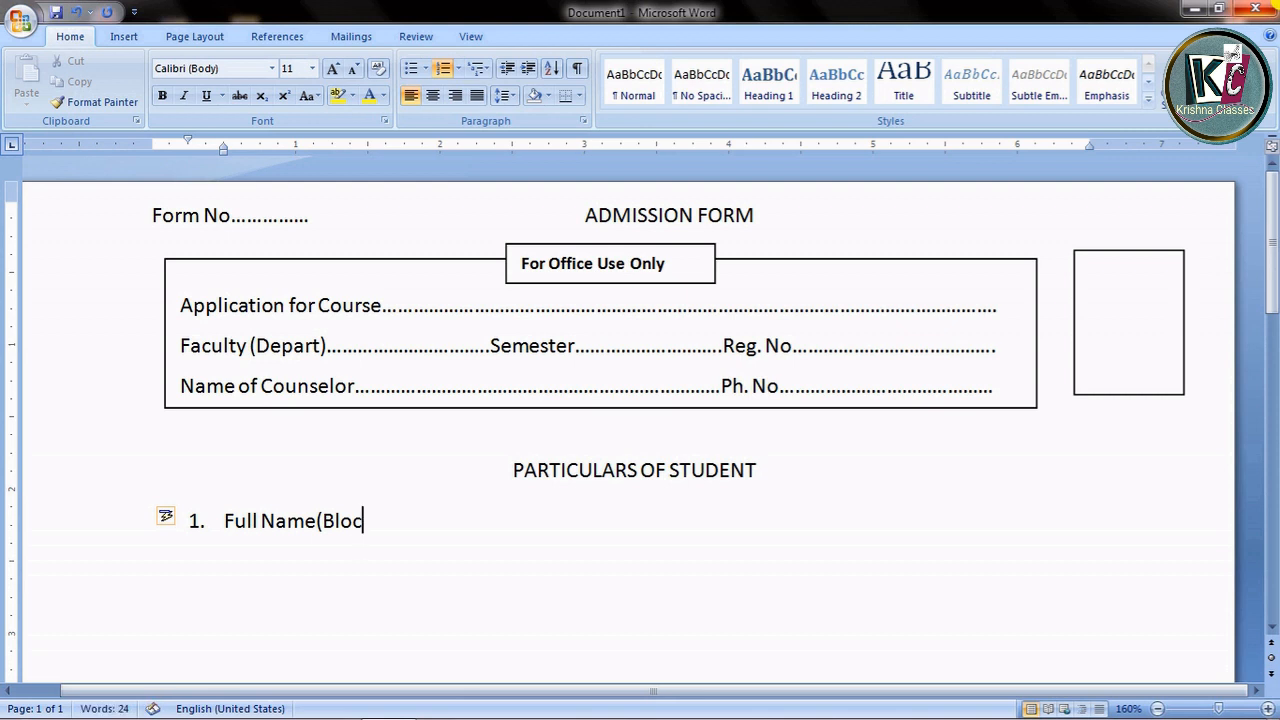
pyautogui.write('k Letter')
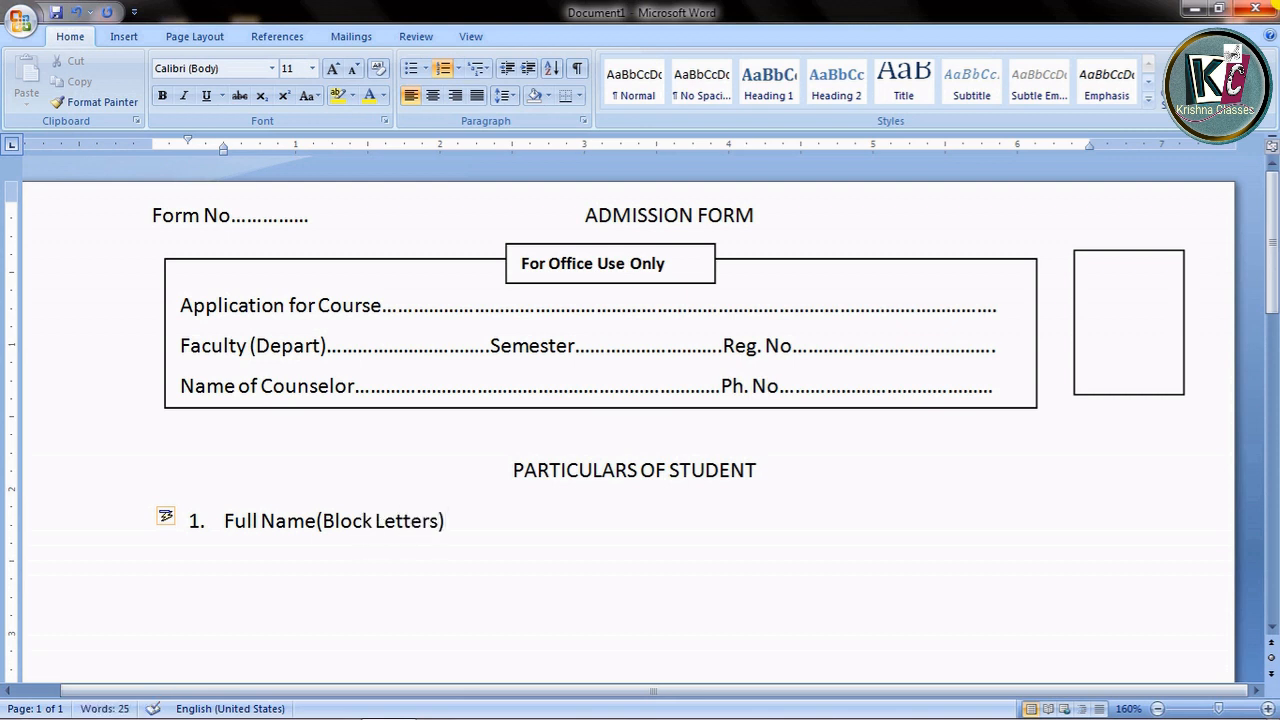
pyautogui.write('s)')
# - Add an unnumbered line reading "(As per Matric Certificate)" directly beneath the Full Name item
pyautogui.press('Return')
pyautogui.press('BackSpace')
pyautogui.write('(As ')
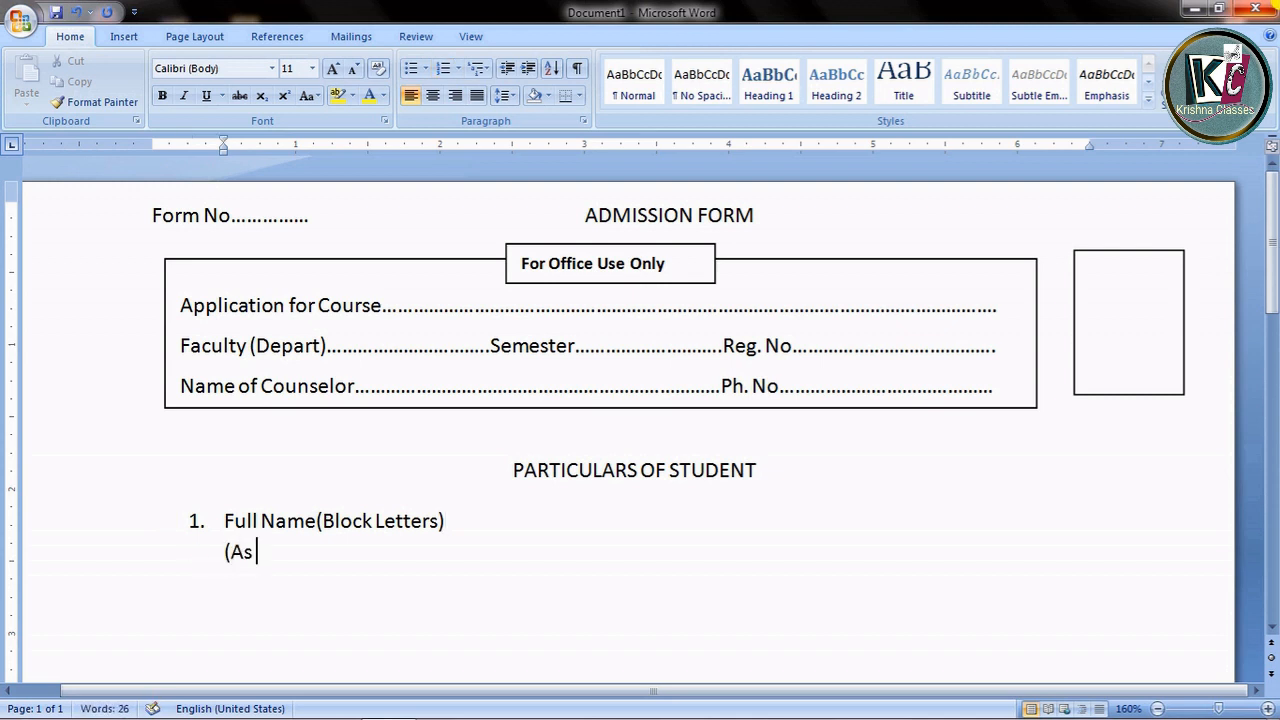
pyautogui.write('per Mat')
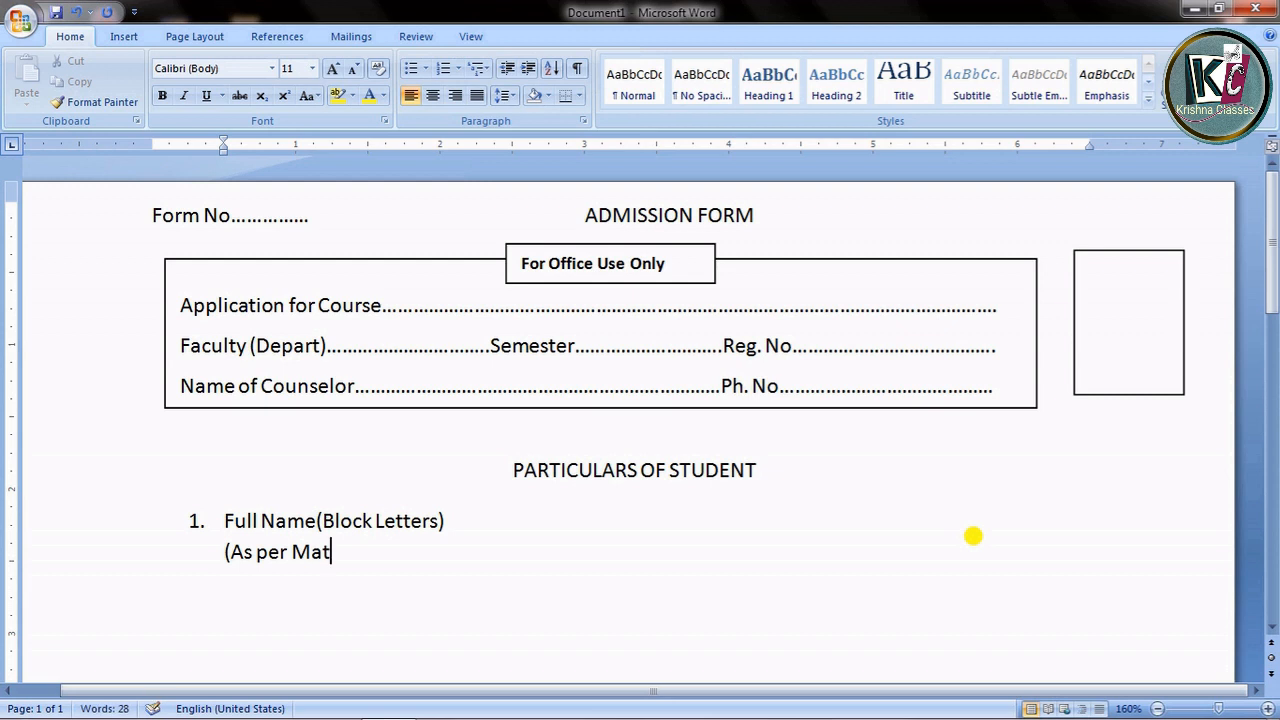
pyautogui.write('ric Certif')
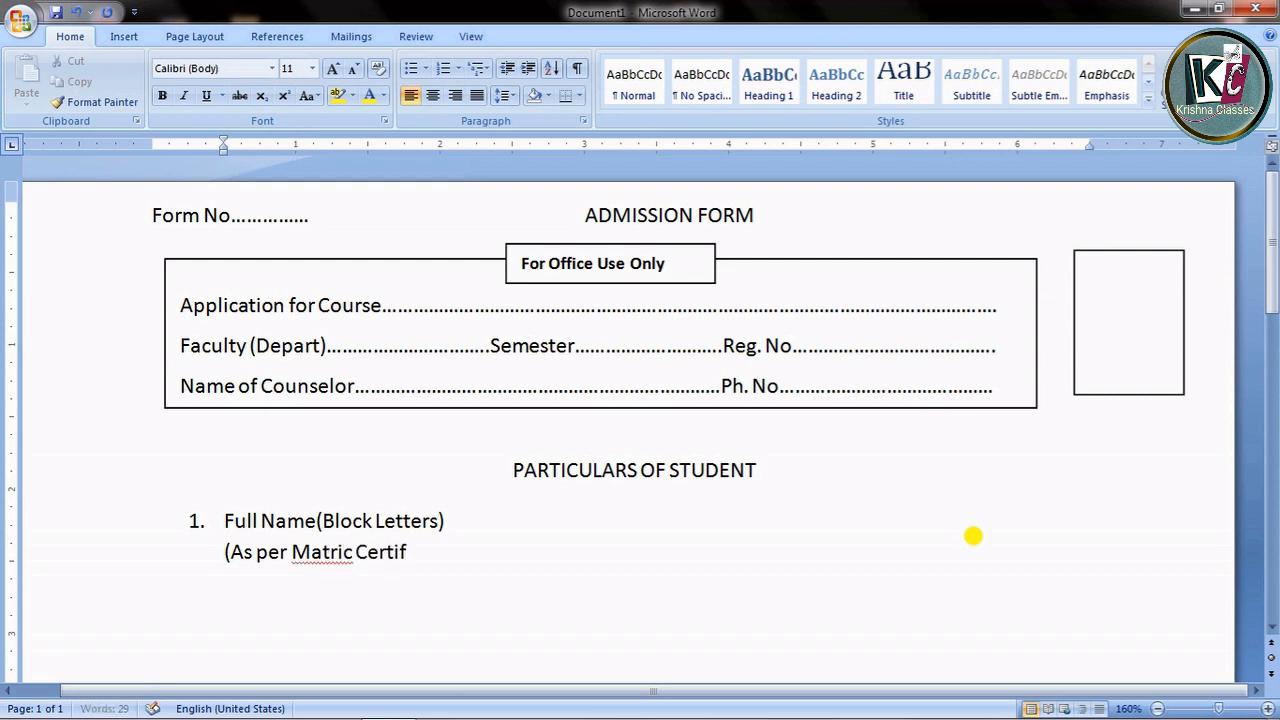
pyautogui.write('icate')
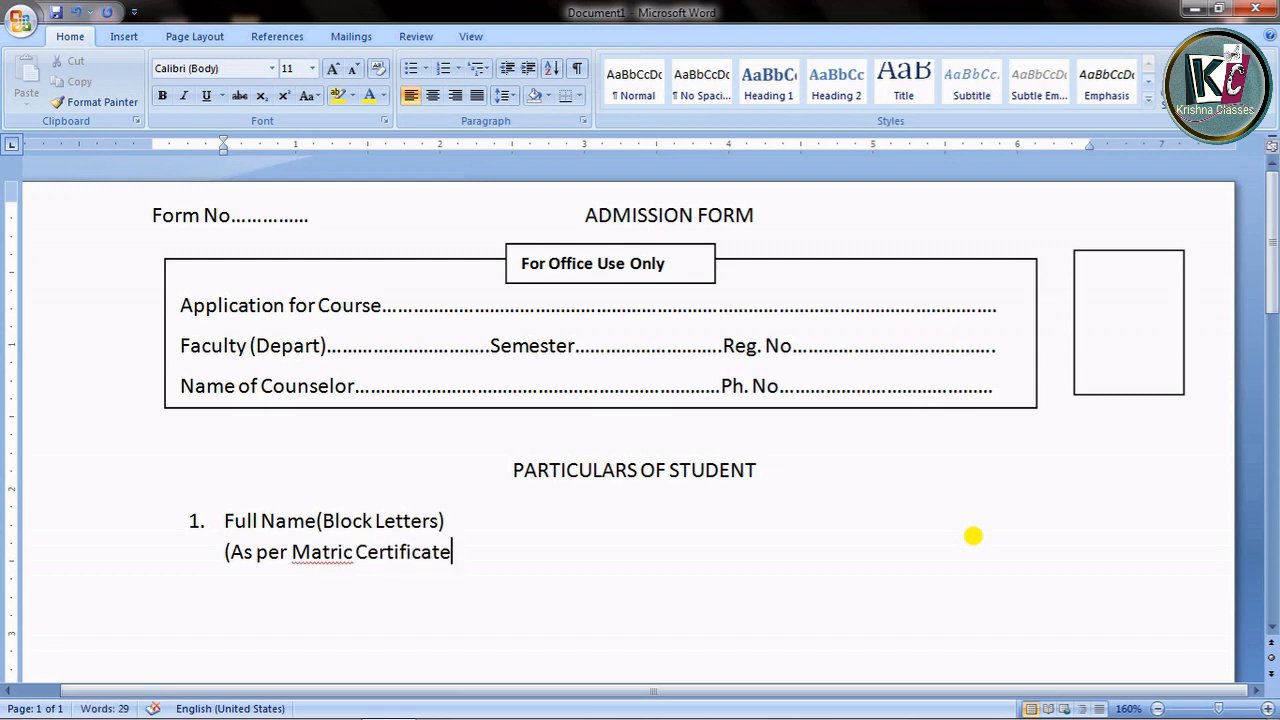
pyautogui.write(')')
# - Add item 2, "Father's Name", to the numbered list below the certificate note
pyautogui.hotkey('ctrl', 'shift', 'n')
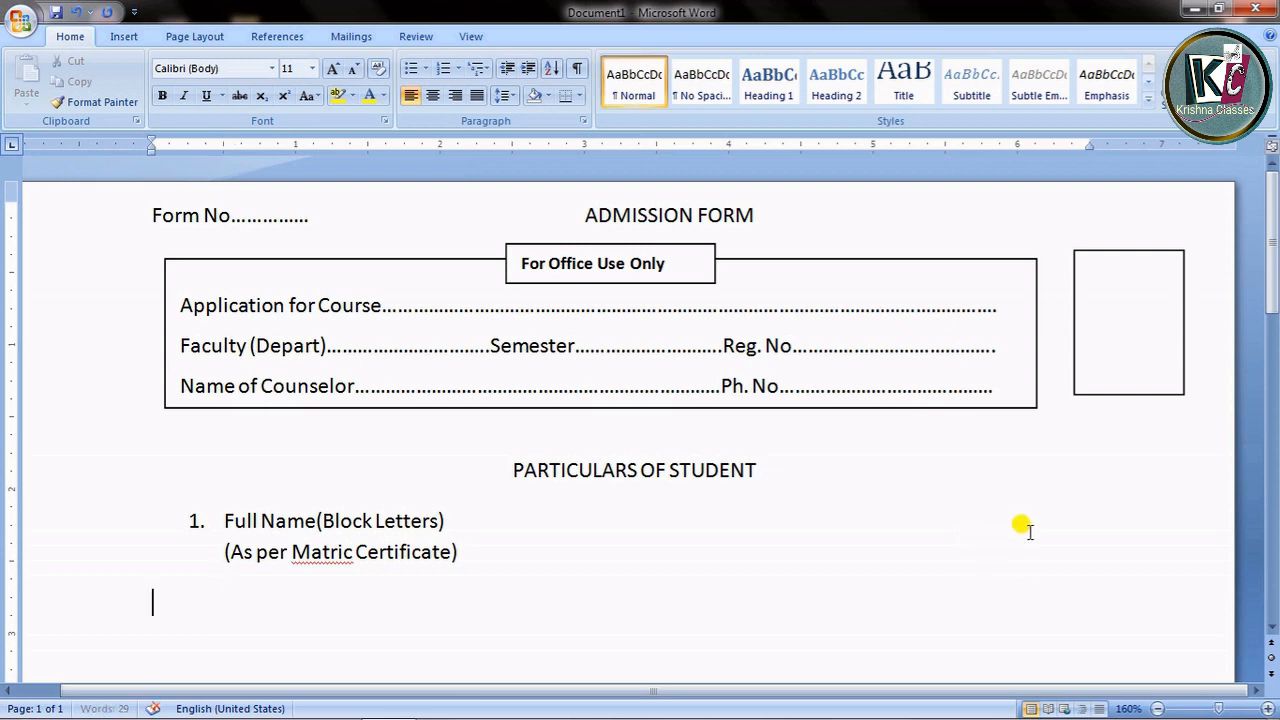
pyautogui.write('2. ')
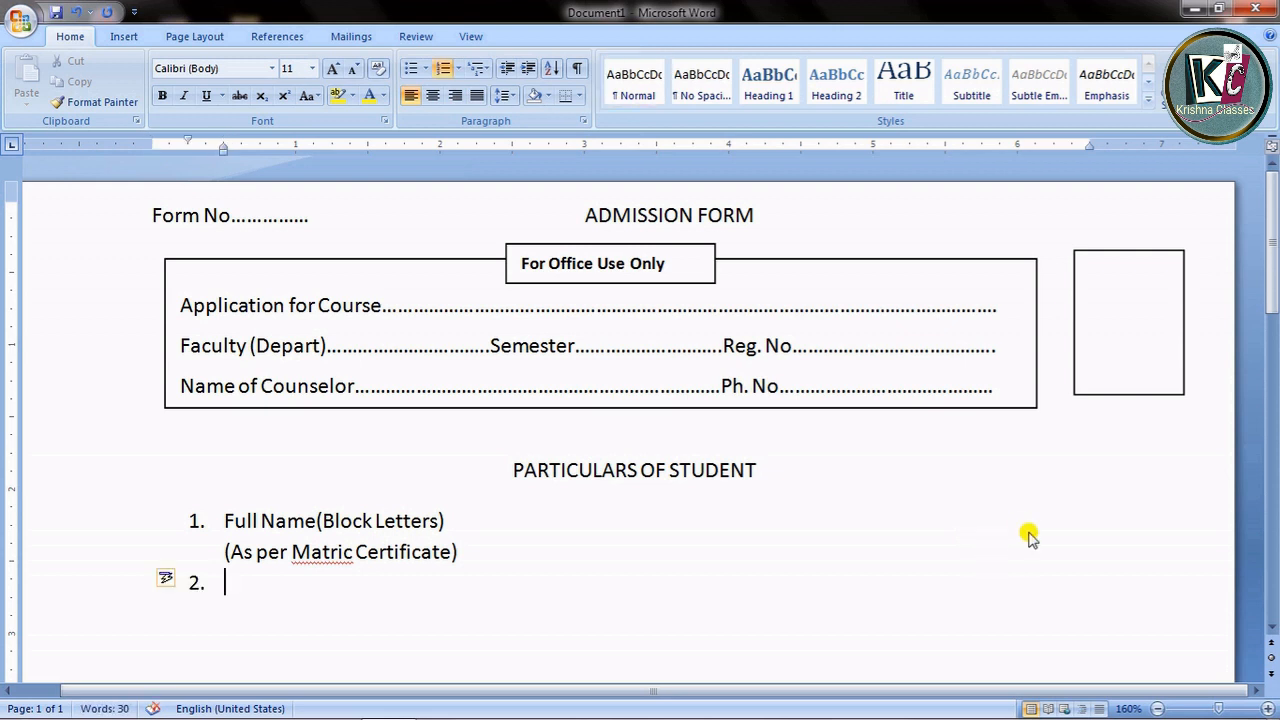
pyautogui.write('Father')
pyautogui.write("'s")
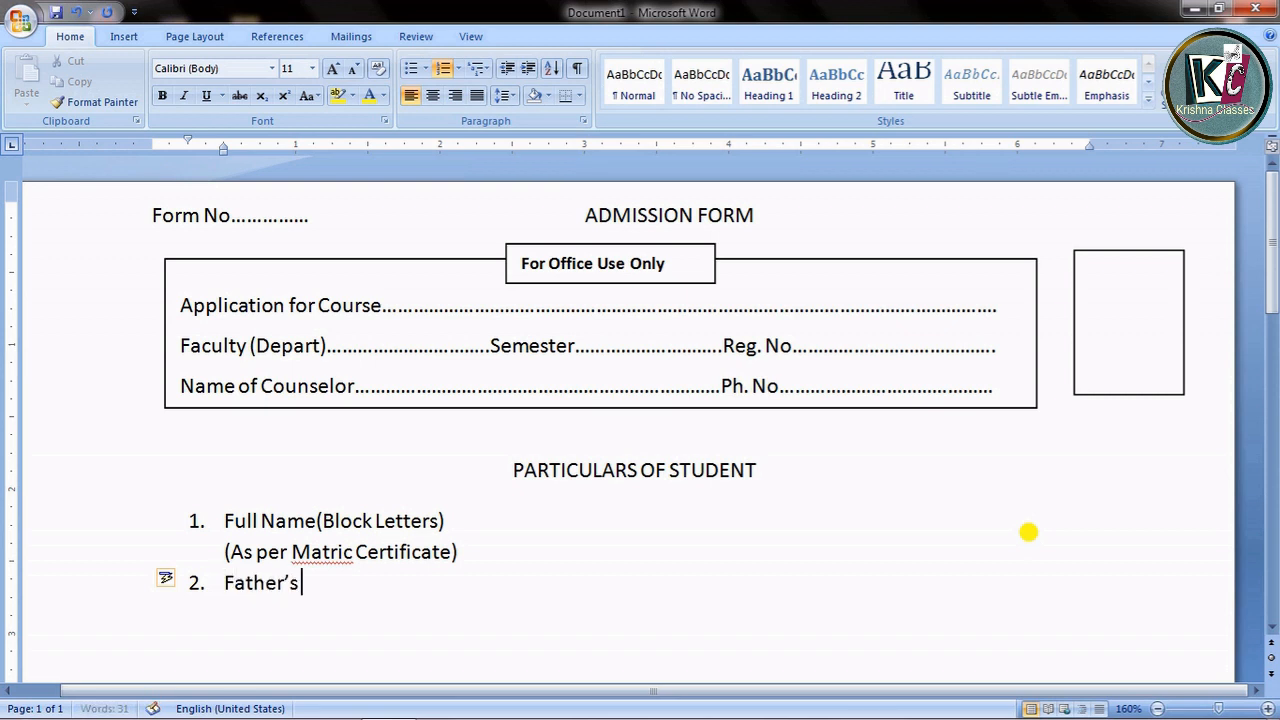
pyautogui.write(' Name')
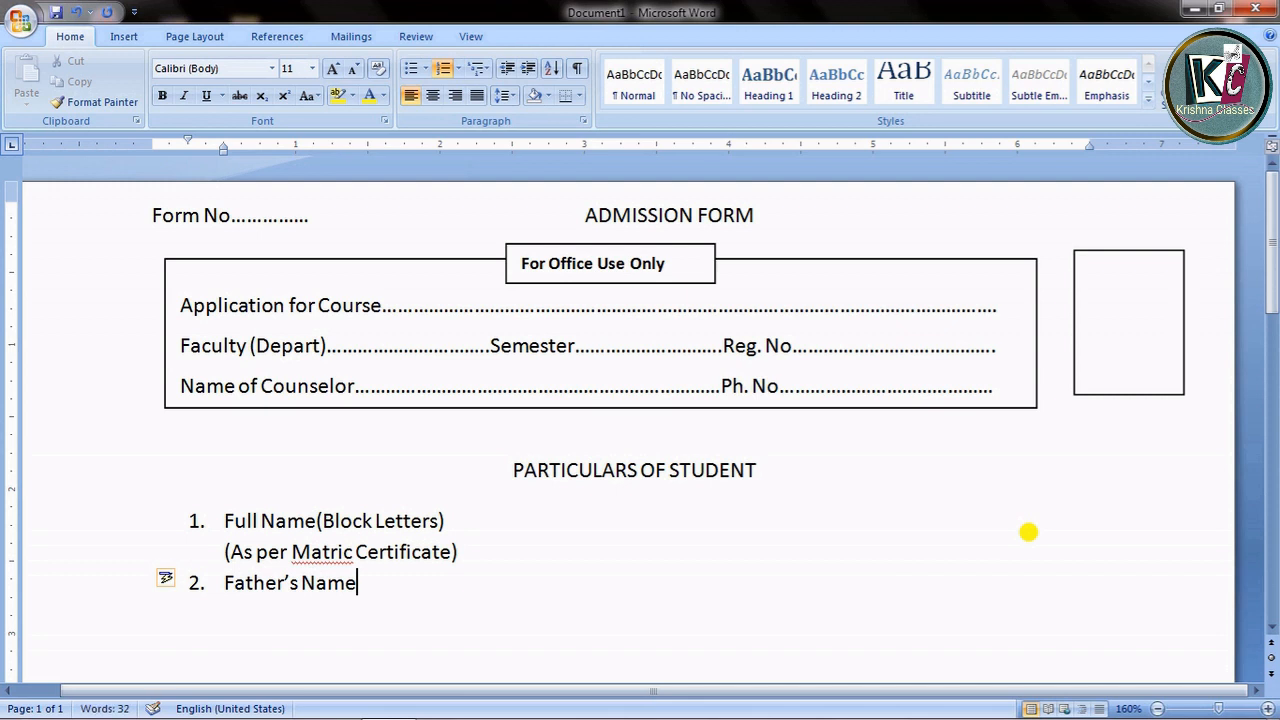
# - Append "(Block Letters)" to the Father's Name item by copying it from the Full Name item
pyautogui.write('(')
pyautogui.moveTo(444, 520); pyautogui.dragTo(309, 518)
pyautogui.rightClick(322, 525)
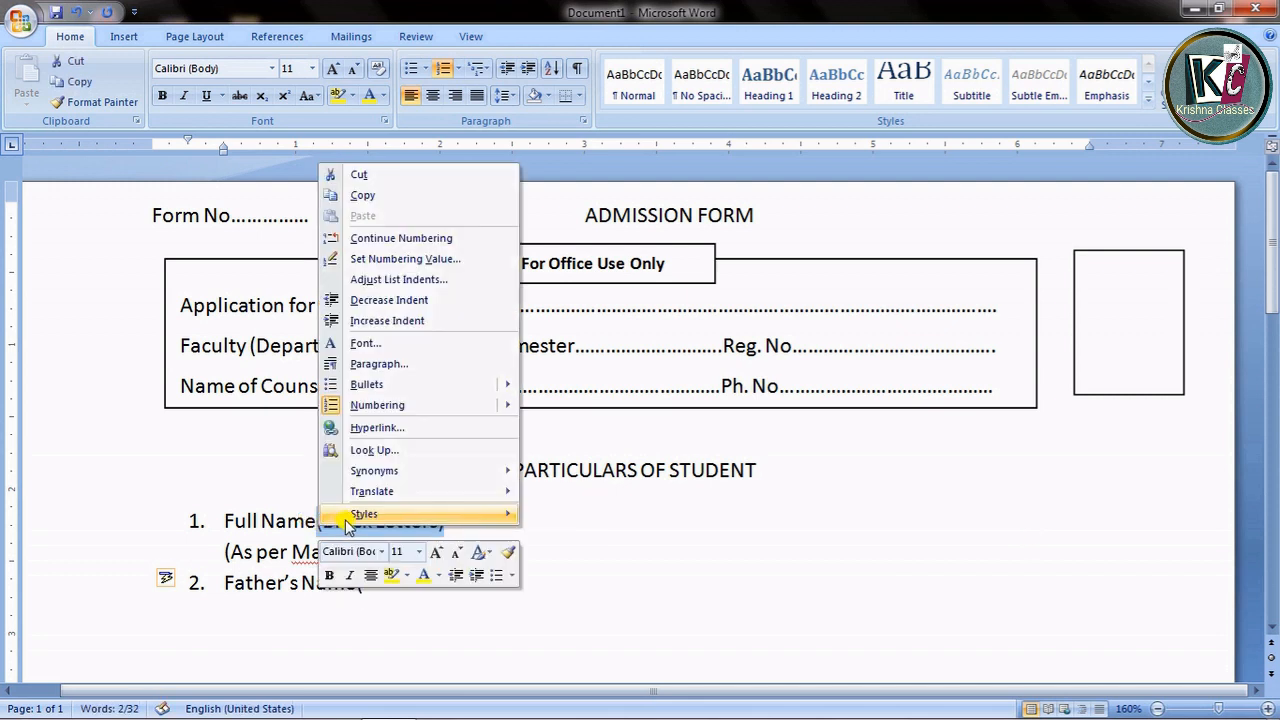
pyautogui.click(390, 196)
pyautogui.click(366, 583)
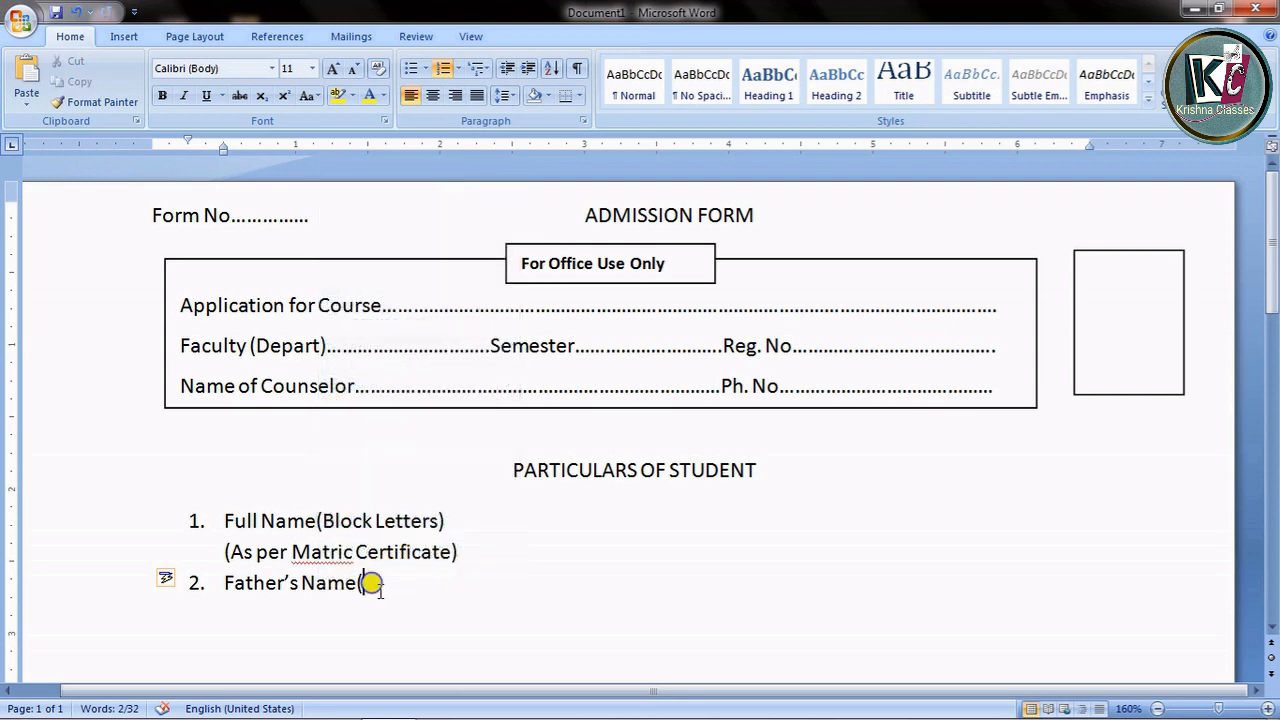
pyautogui.rightClick(382, 586)
pyautogui.click(468, 260)
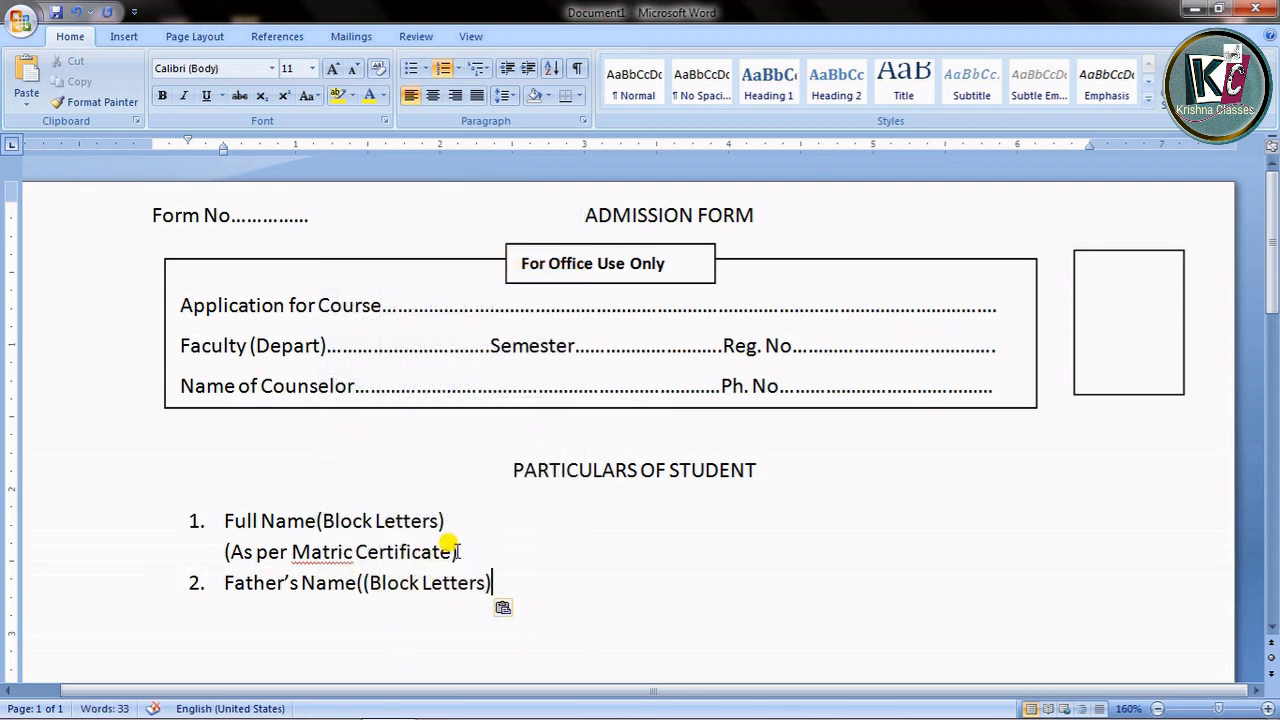
# - Copy the "(As per Matric Certificate)" note beneath the Father's Name item as an unnumbered line
pyautogui.moveTo(457, 551); pyautogui.dragTo(221, 554)
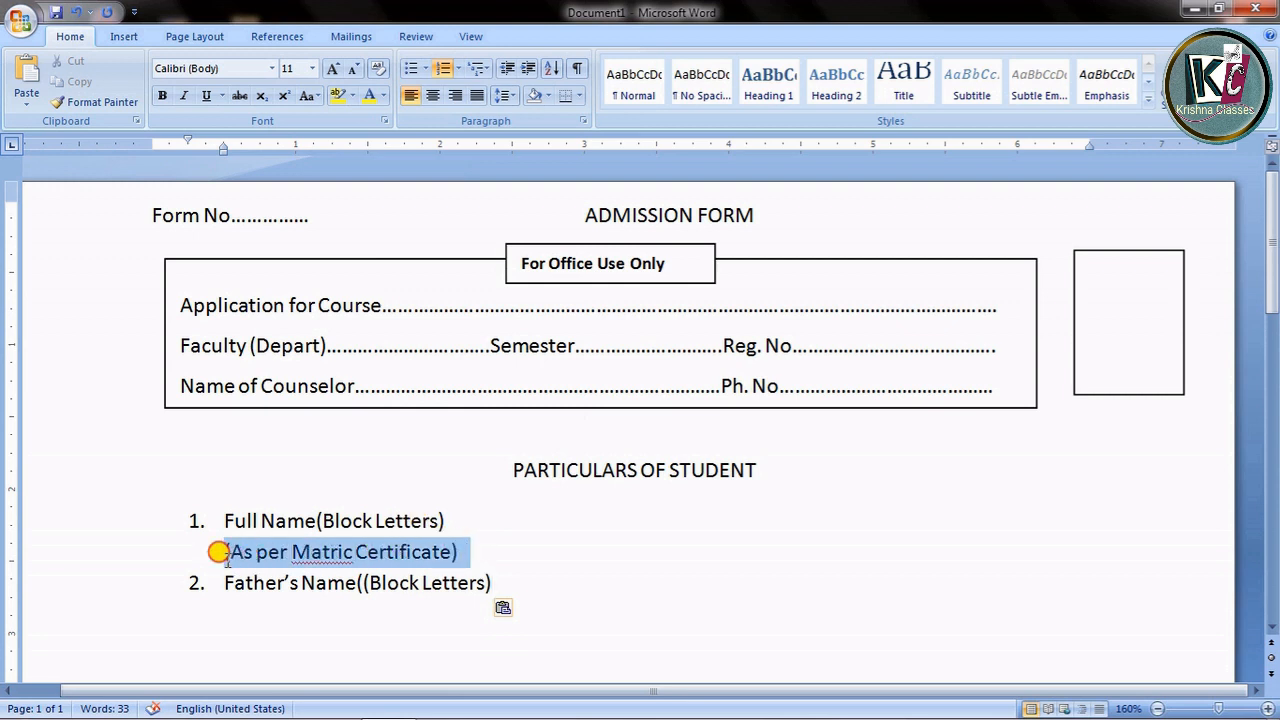
pyautogui.click(512, 590)
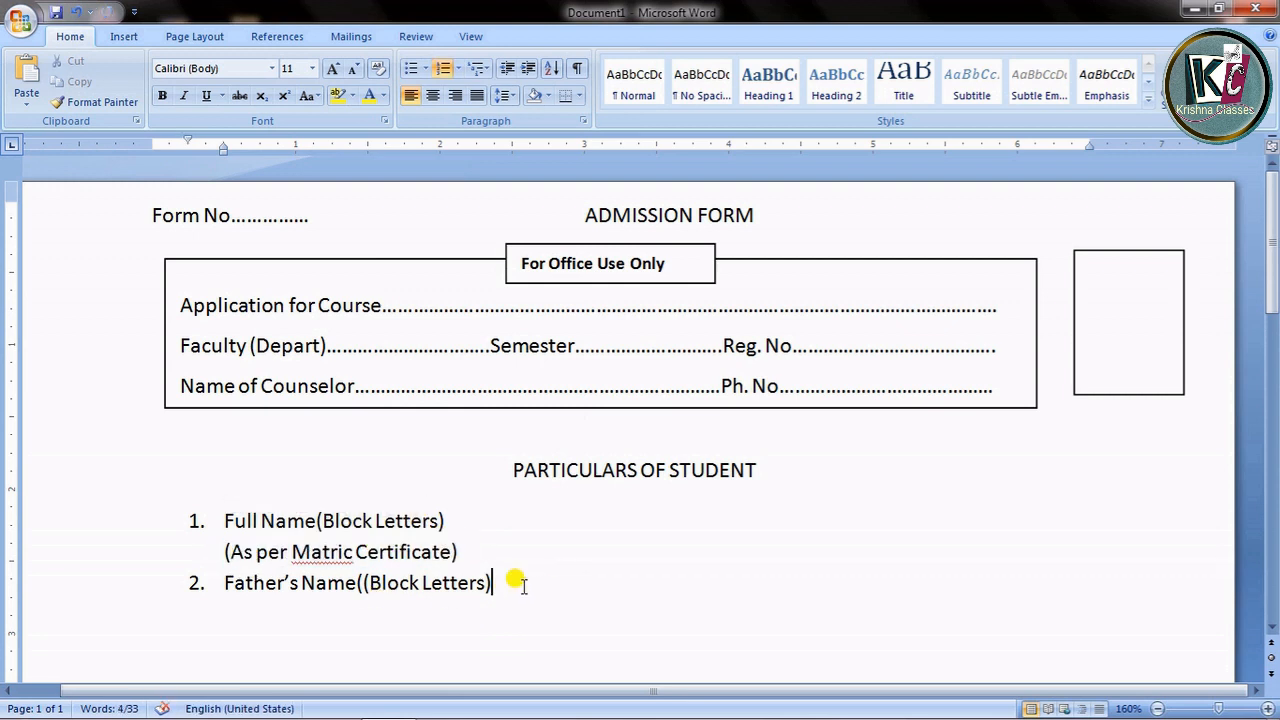
pyautogui.press('Return')
pyautogui.press('BackSpace')
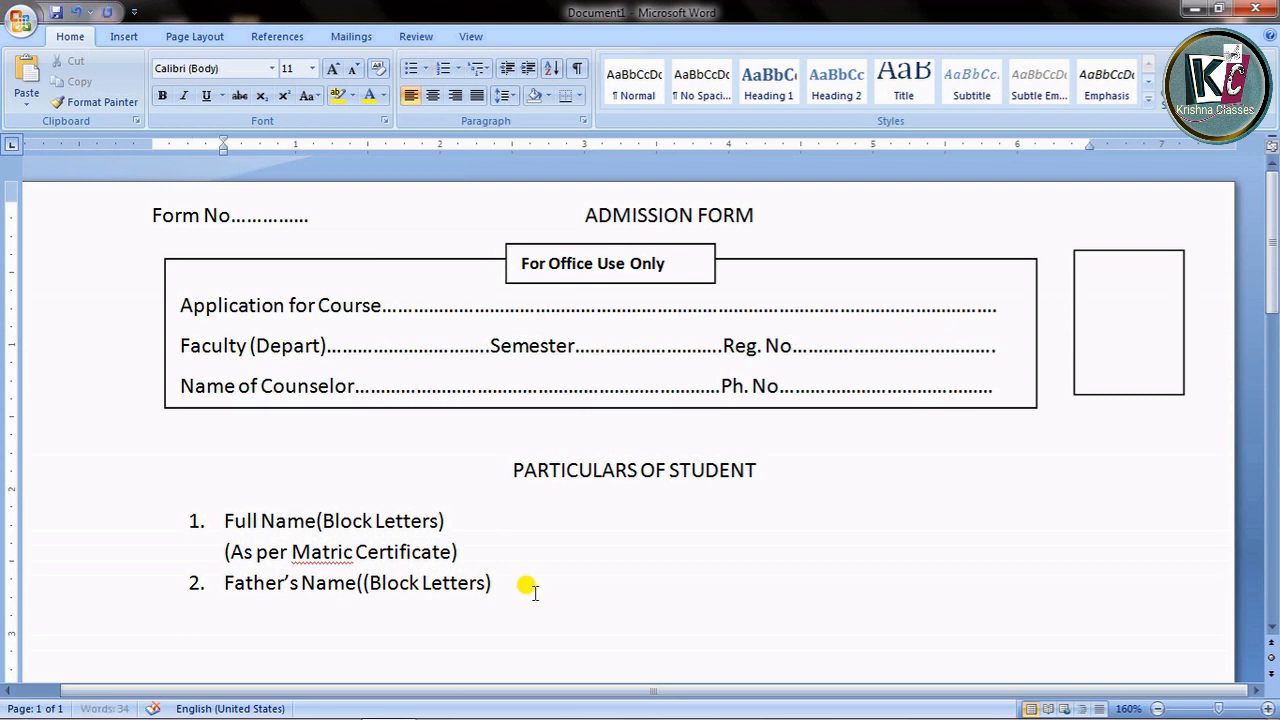
pyautogui.hotkey('ctrl', 'v')
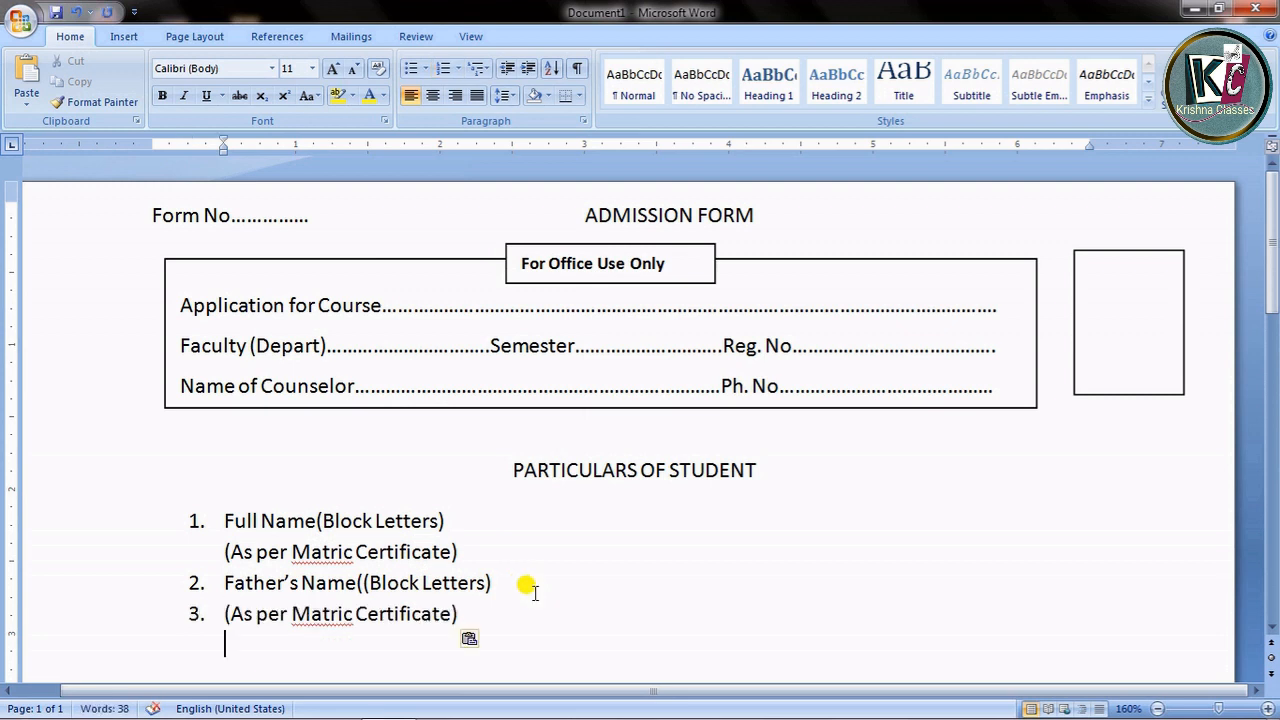
pyautogui.press('Up')
pyautogui.press('BackSpace')
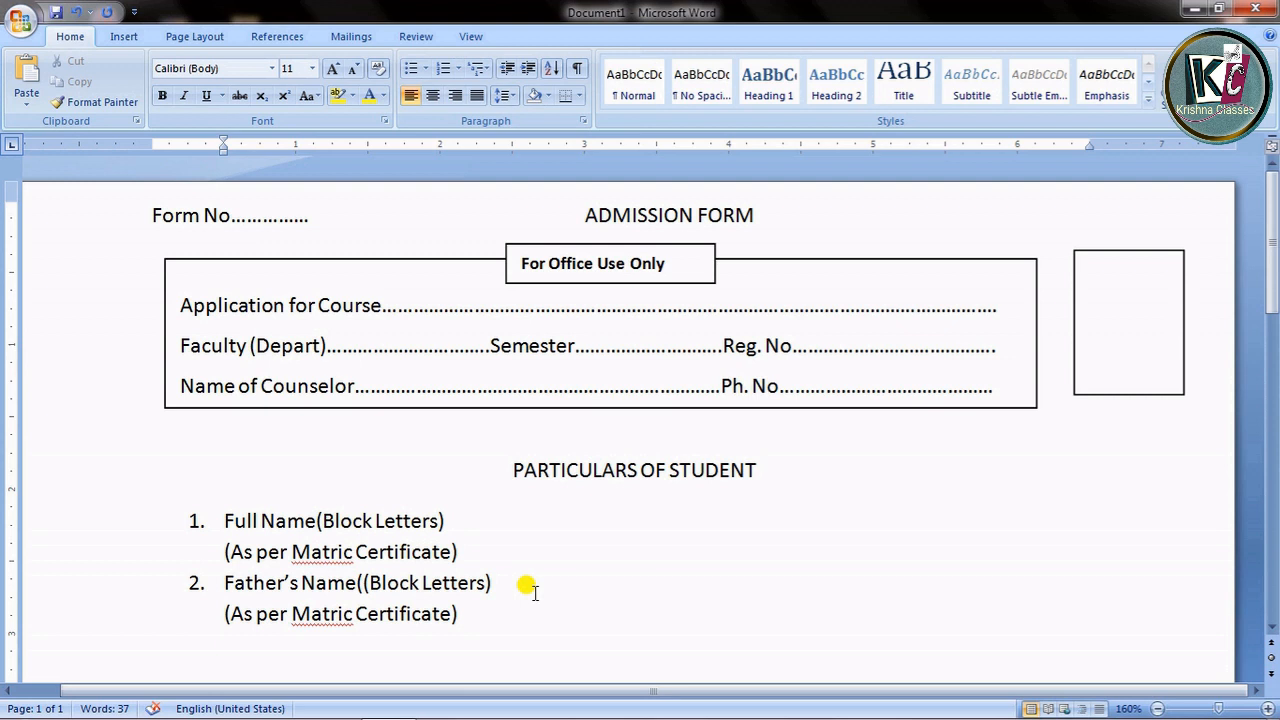
# - Add item 3, "Mother's Name", to the numbered list below the second certificate note
pyautogui.click(466, 610)
pyautogui.press('Return')
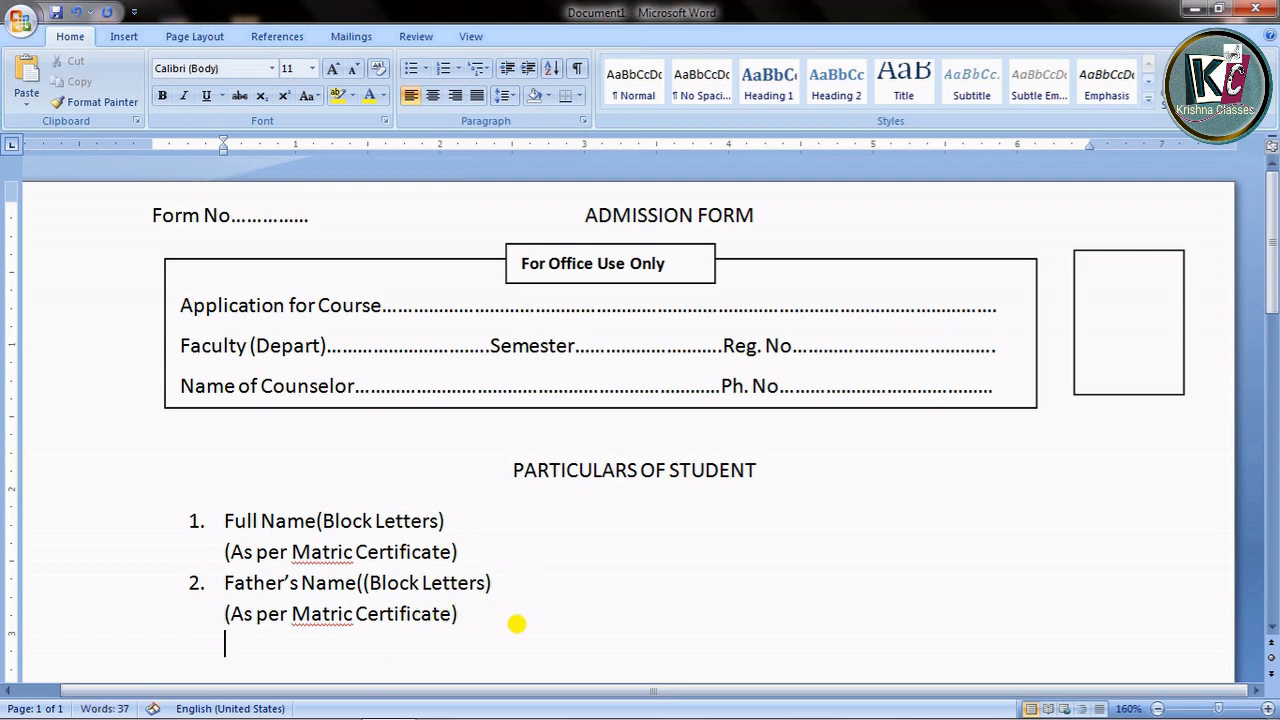
pyautogui.hotkey('ctrl', 'shift', 'n')
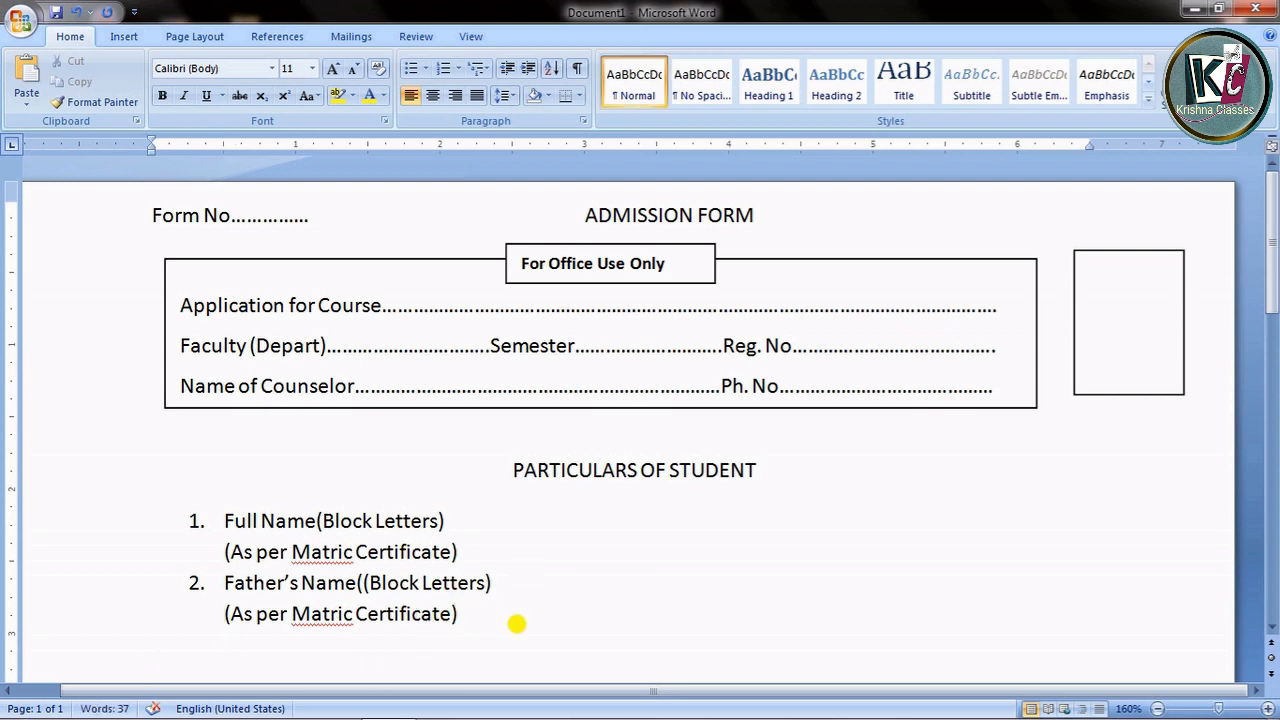
pyautogui.write('3. ')
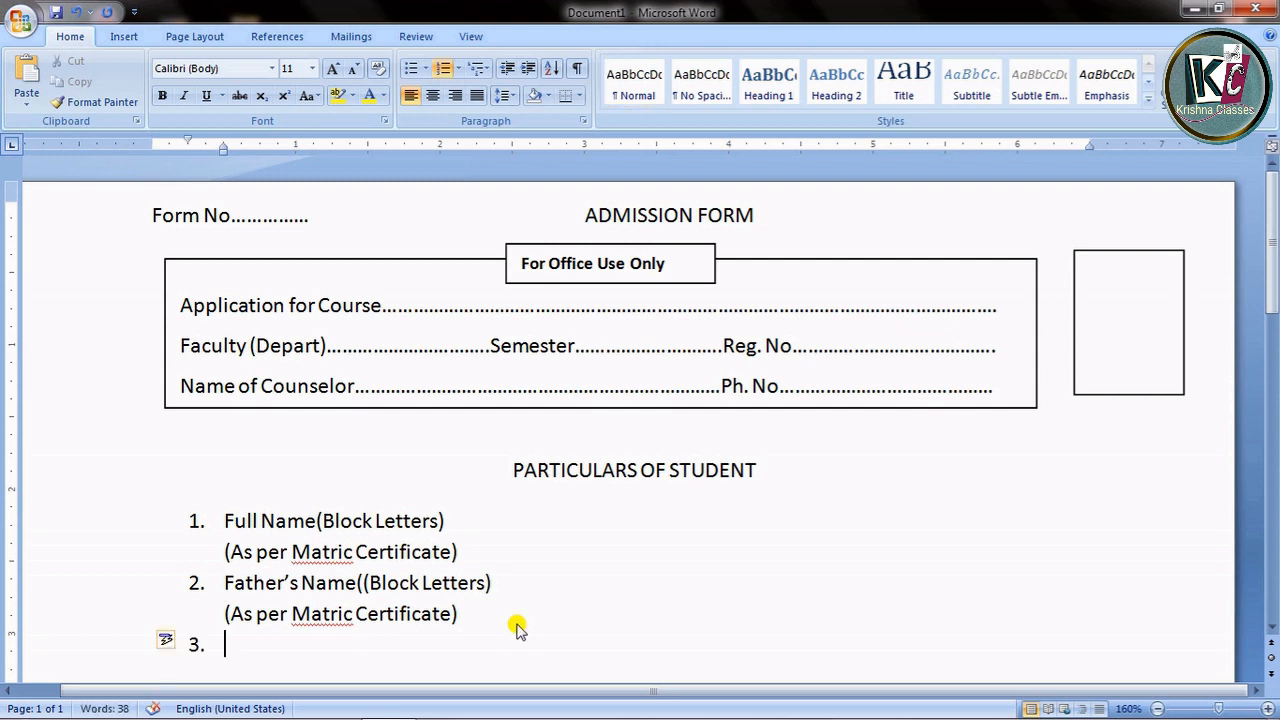
pyautogui.write('Moth')
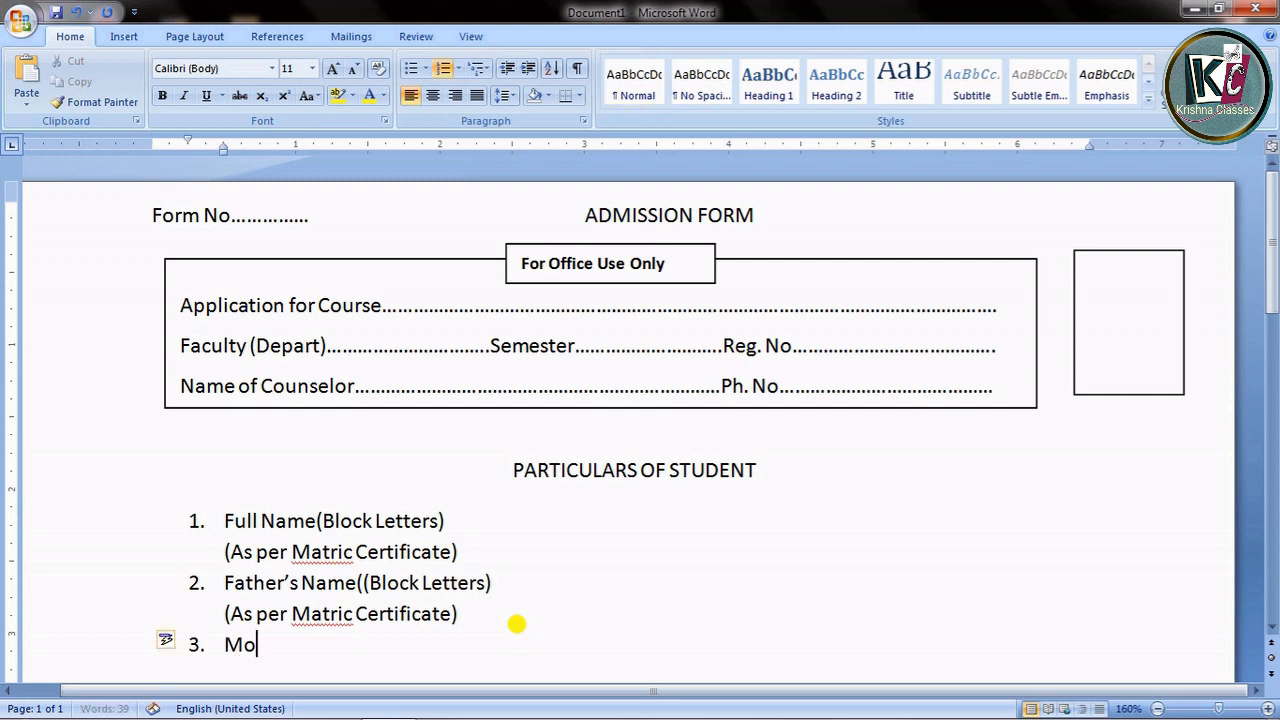
pyautogui.write("er's Name")
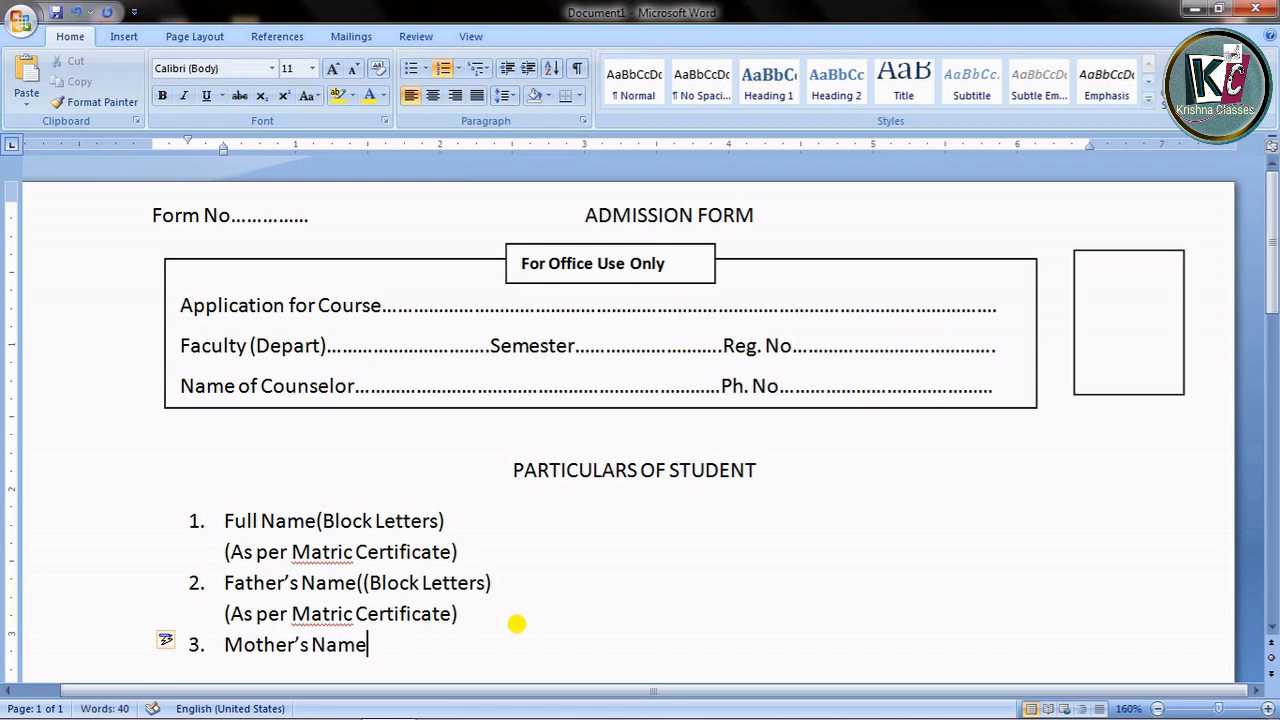
# - Copy "(Block Letters)" from the Father's Name item to the end of "Mother's Name"
pyautogui.moveTo(471, 575); pyautogui.dragTo(356, 584)
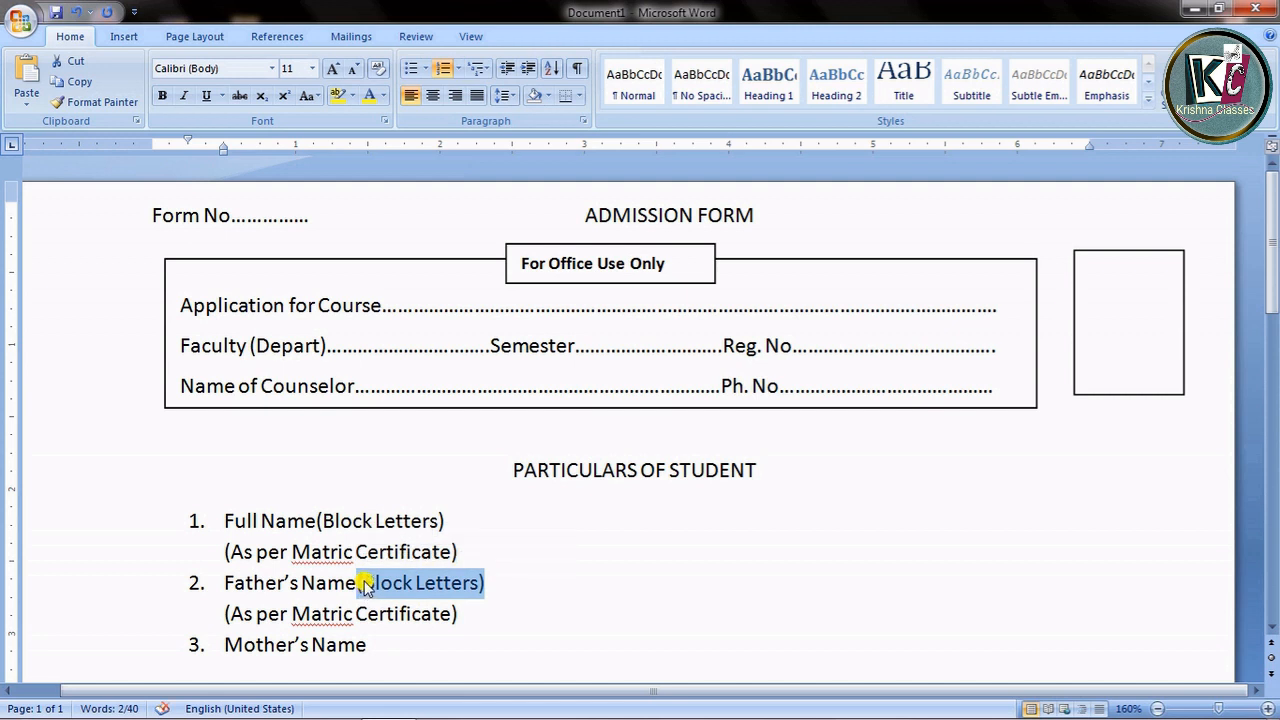
pyautogui.click(383, 644)
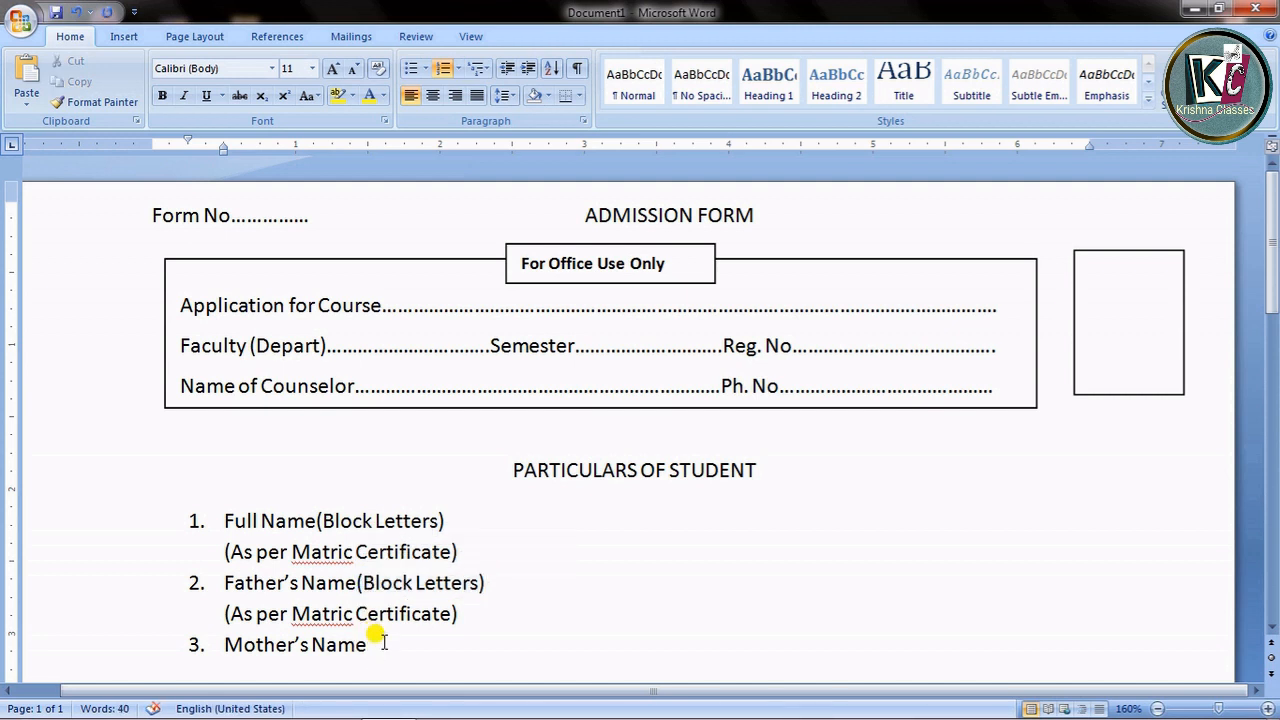
pyautogui.hotkey('ctrl', 'v')
# - Leave a blank unnumbered line under the Mother's Name item and add item 4, "Date of Birth"
pyautogui.press('Return')
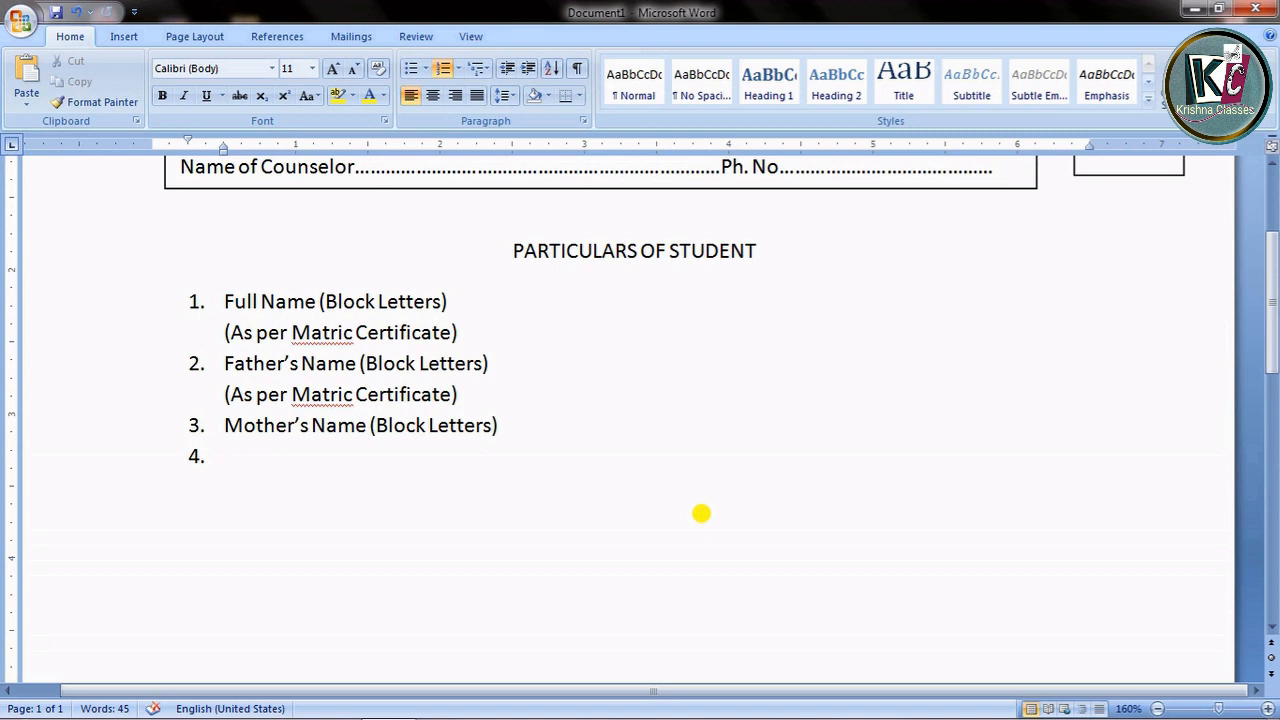
pyautogui.press('BackSpace')
pyautogui.press('Return')
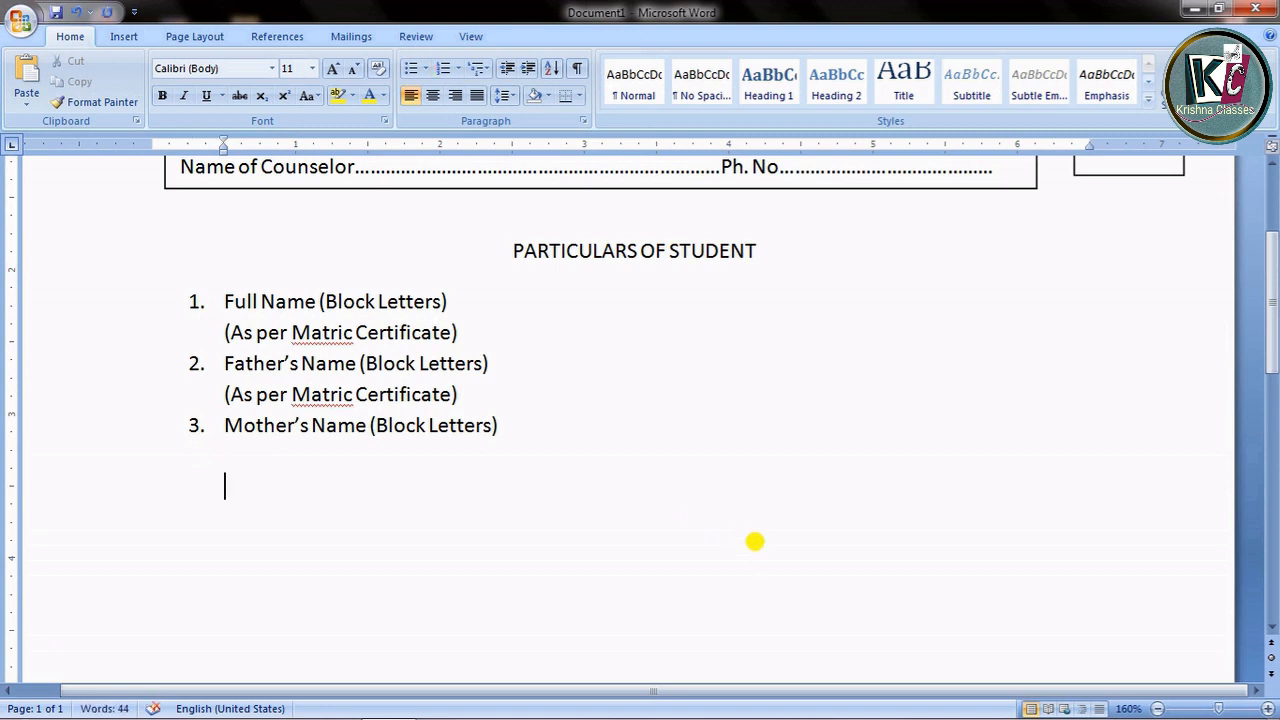
pyautogui.write('4.')
pyautogui.press('space')
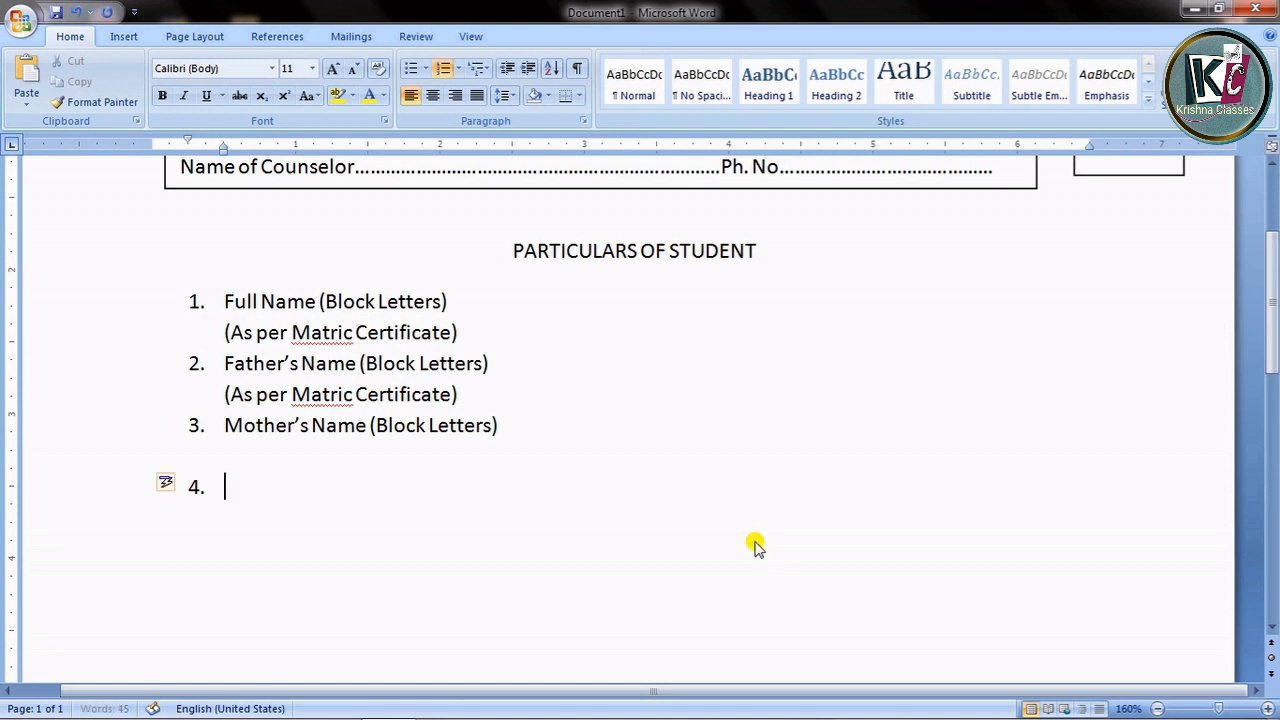
pyautogui.write('Date of ')
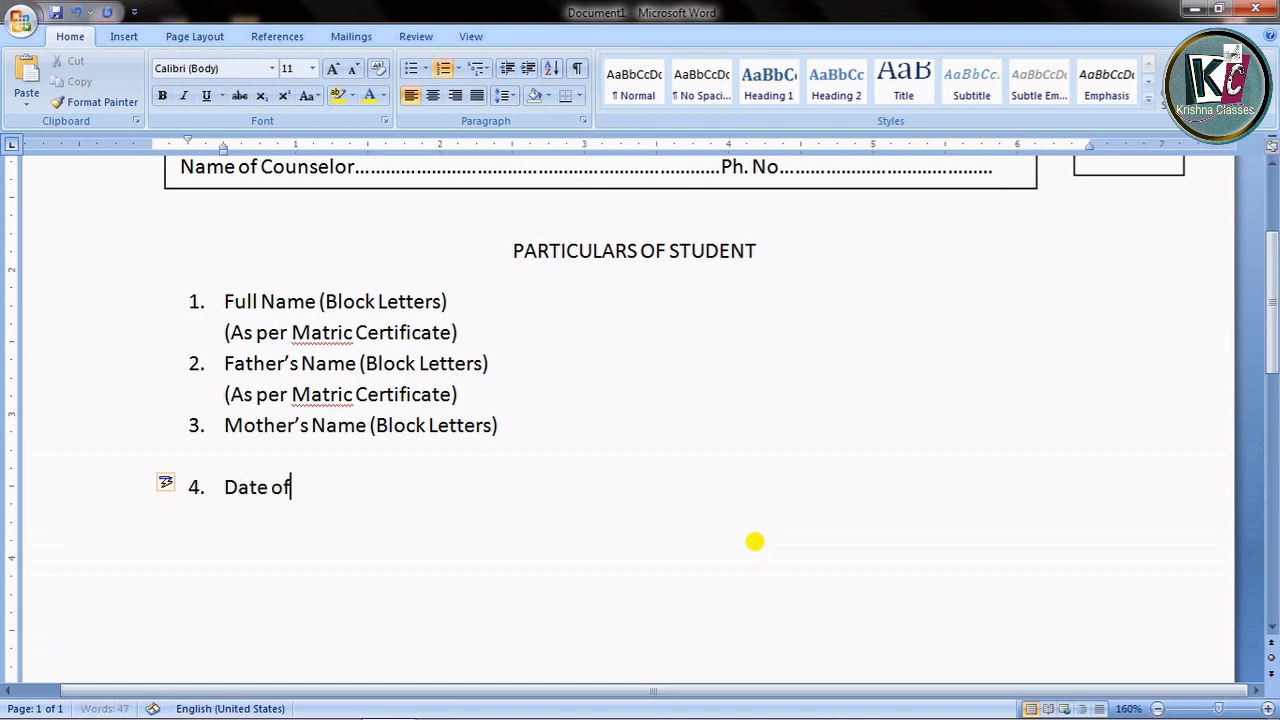
pyautogui.write('Birth')
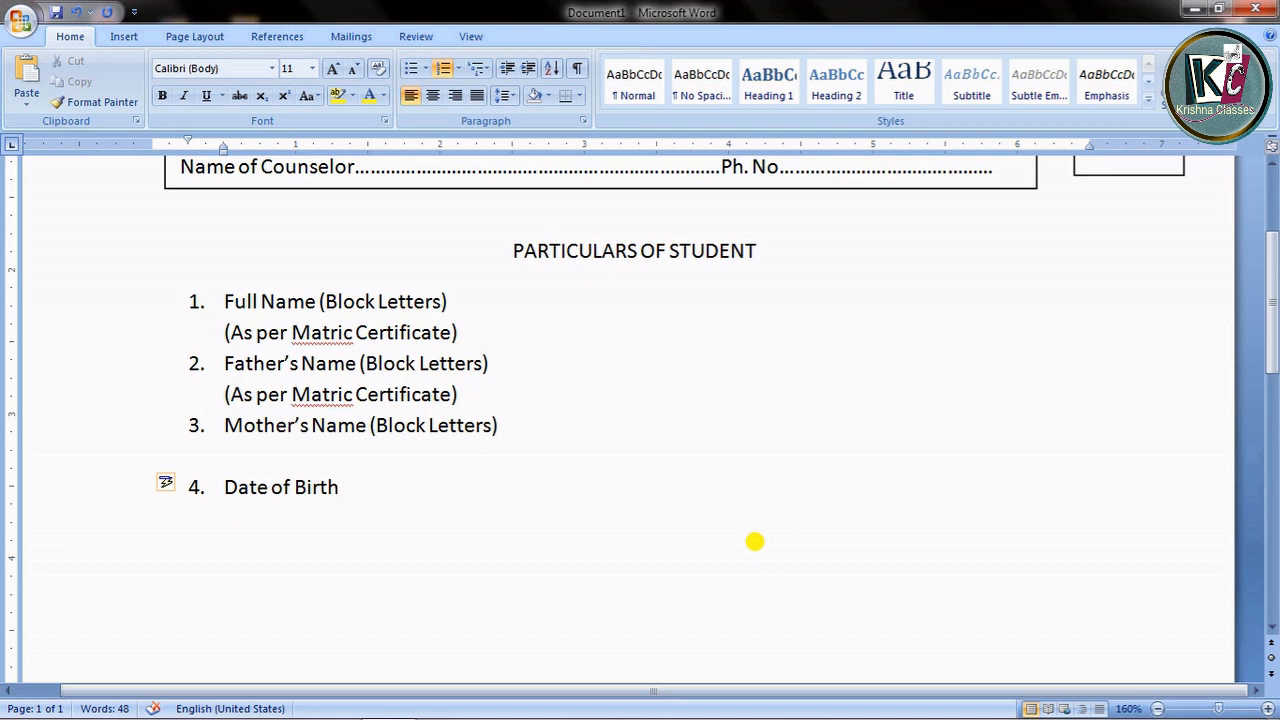
# - Draw a small square rectangle shape beside the Full Name item, under the PARTICULARS OF STUDENT heading
pyautogui.scroll(1, 750, 535)
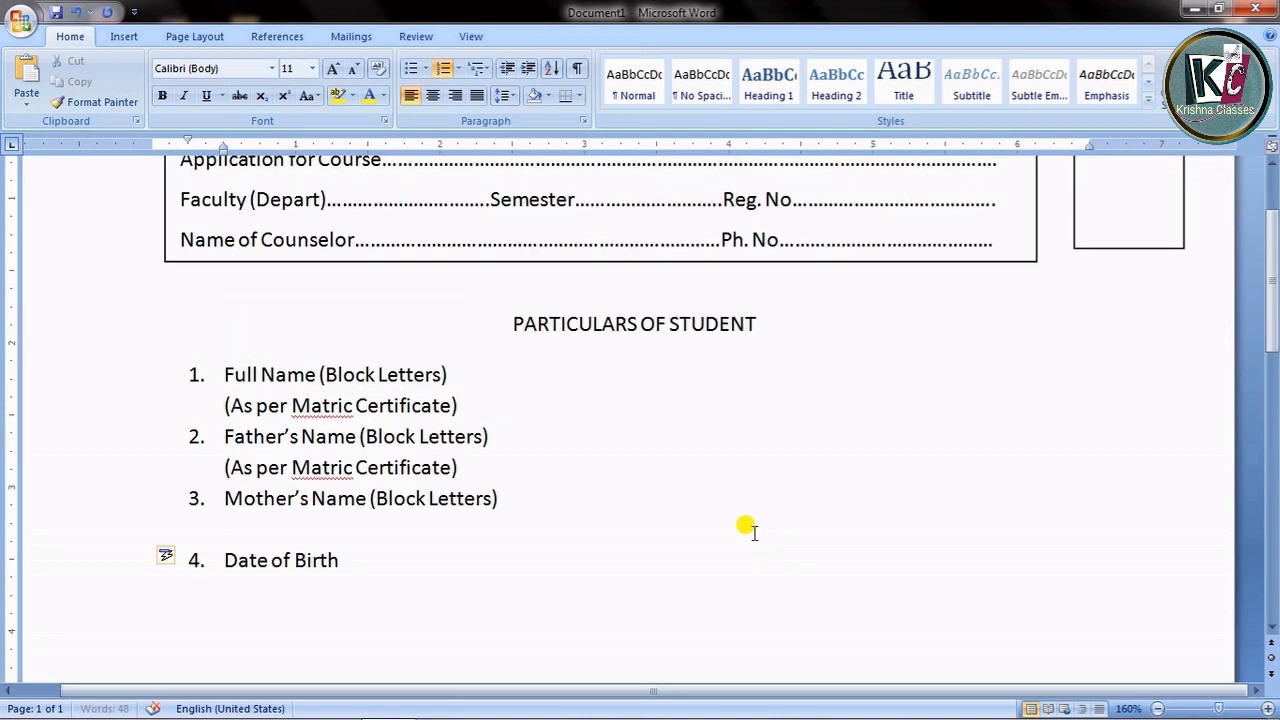
pyautogui.click(637, 465)
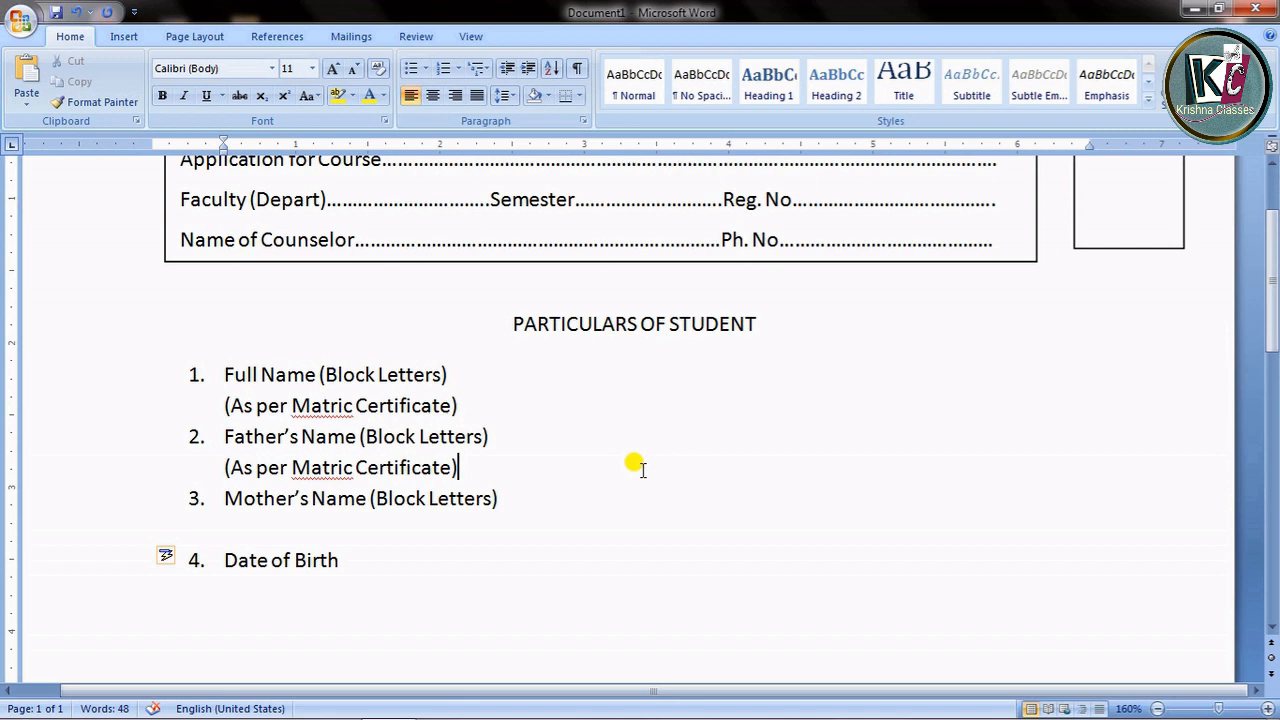
pyautogui.click(488, 366)
pyautogui.click(140, 37)
pyautogui.click(284, 90)
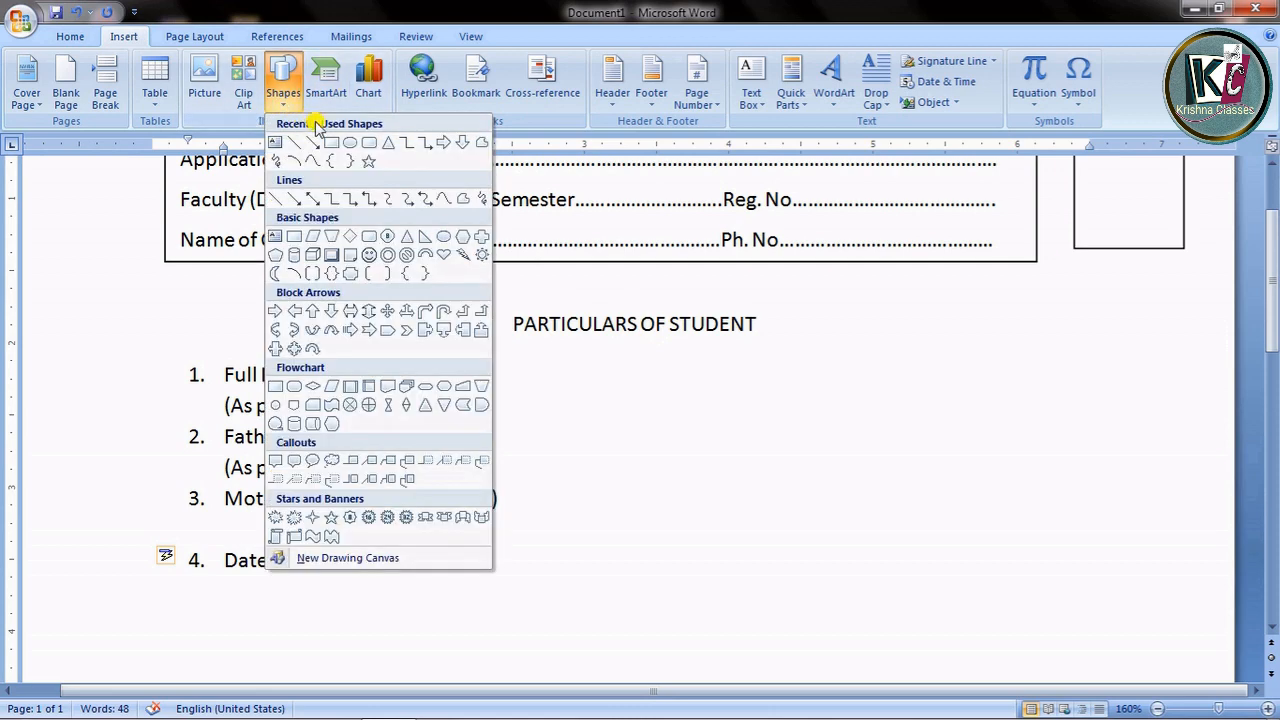
pyautogui.click(333, 148)
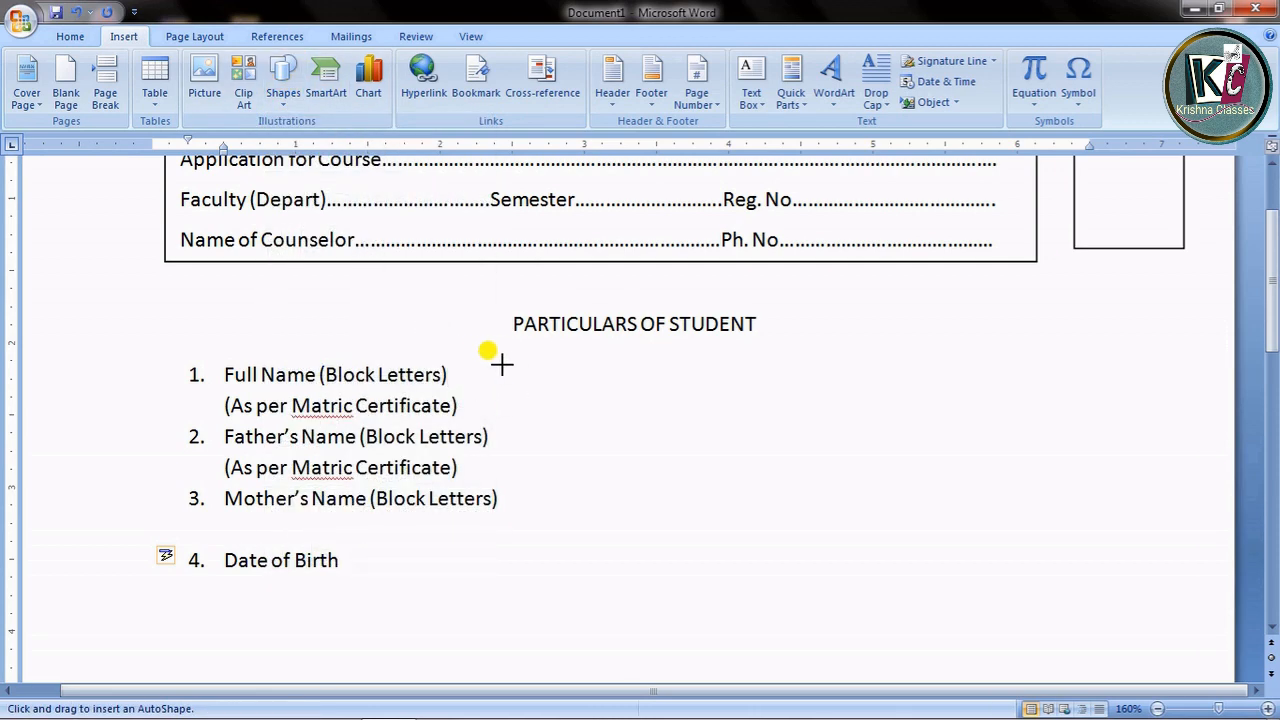
pyautogui.moveTo(505, 363); pyautogui.dragTo(533, 387)
pyautogui.press('Escape')
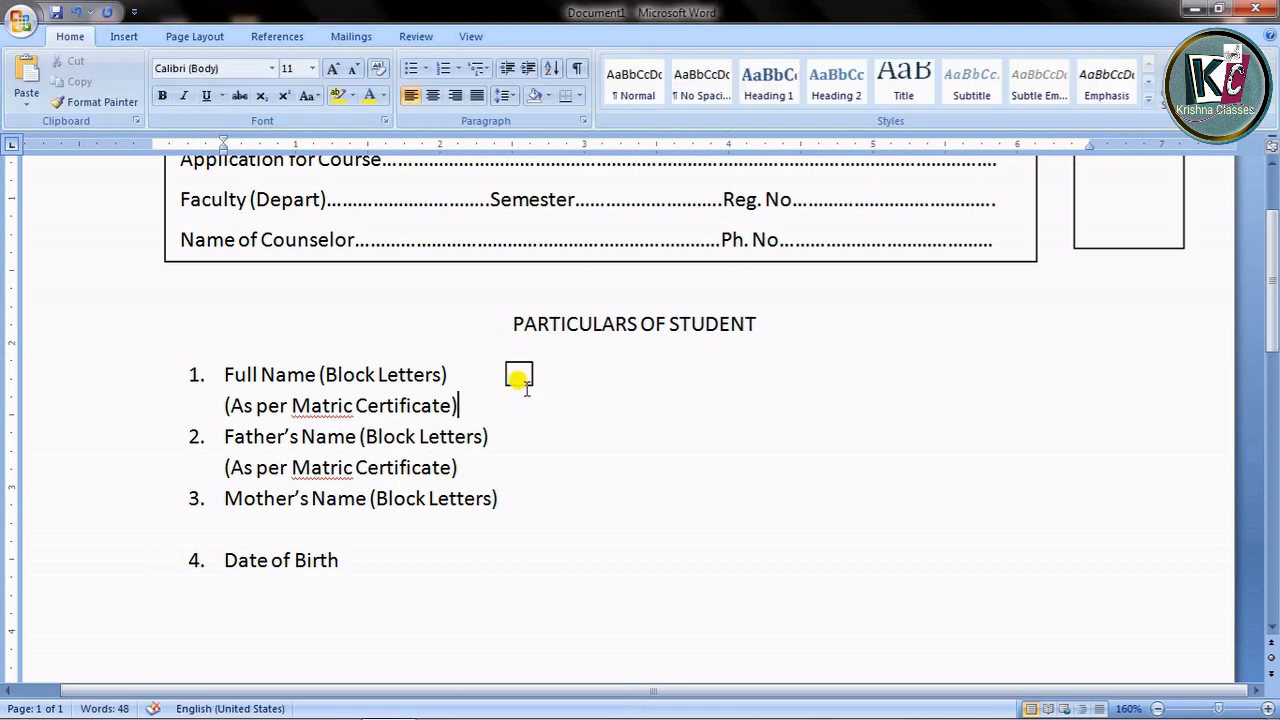
# - Set the outline weight of the small box beside Full Name to 1 pt
pyautogui.click(541, 418)
pyautogui.click(521, 382)
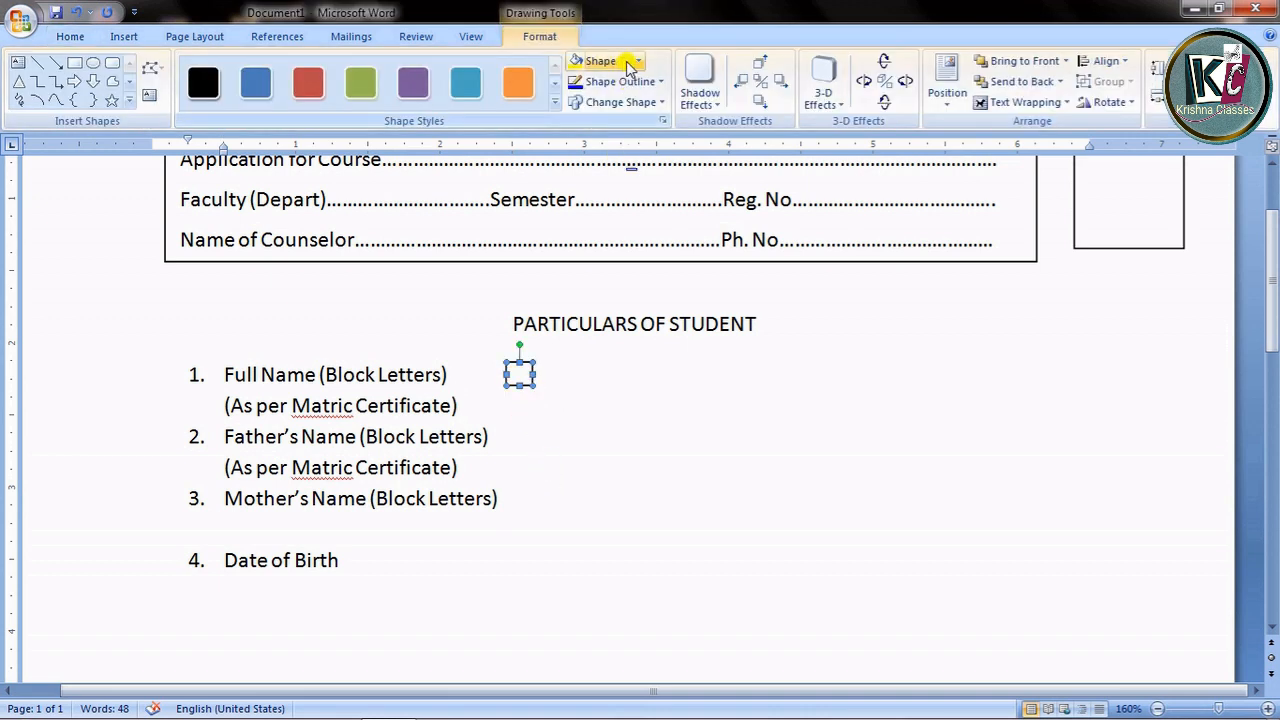
pyautogui.click(655, 83)
pyautogui.moveTo(630, 287)
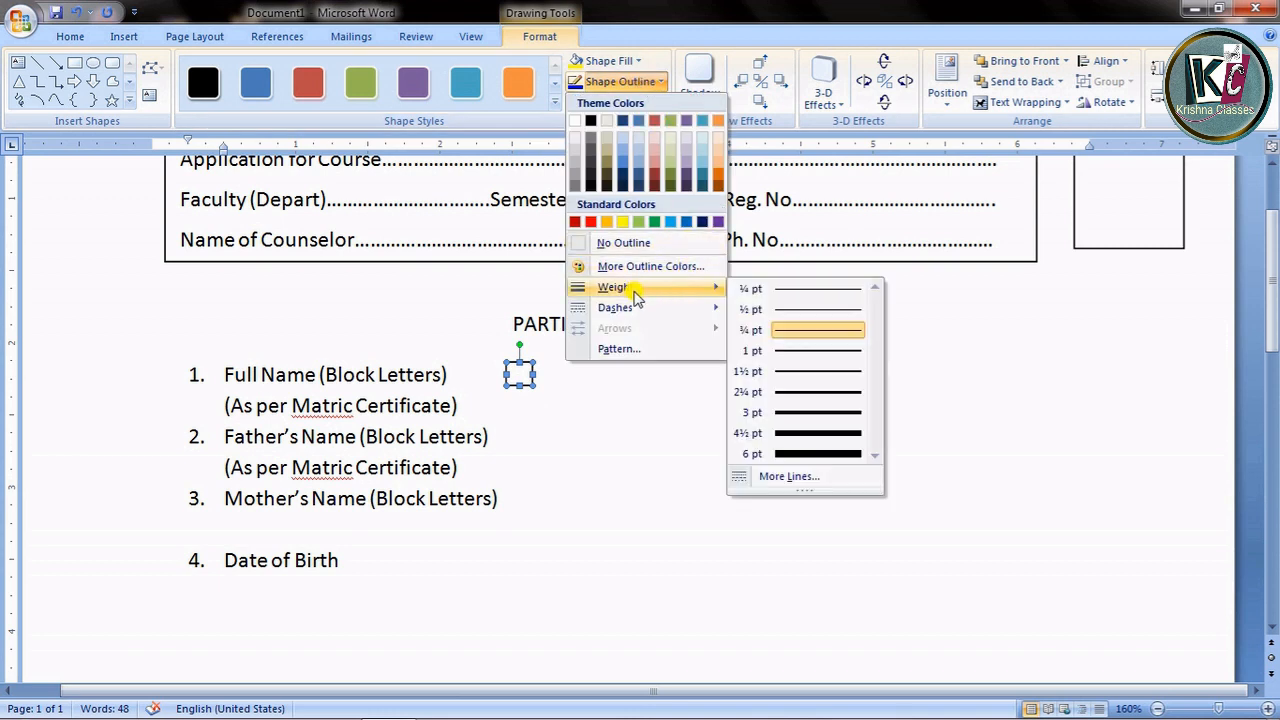
pyautogui.click(790, 352)
pyautogui.click(655, 399)
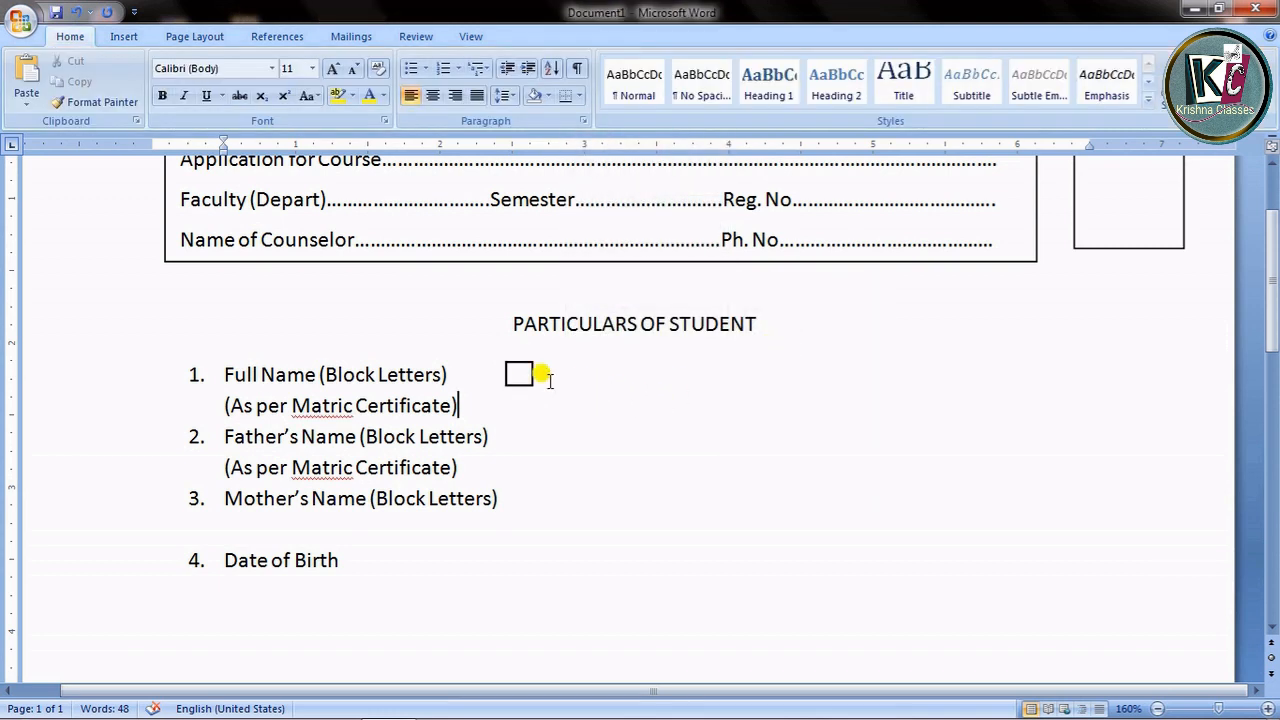
# - Duplicate the small box into an unbroken row of 26 adjoining boxes beside the Full Name item
pyautogui.click(527, 378)
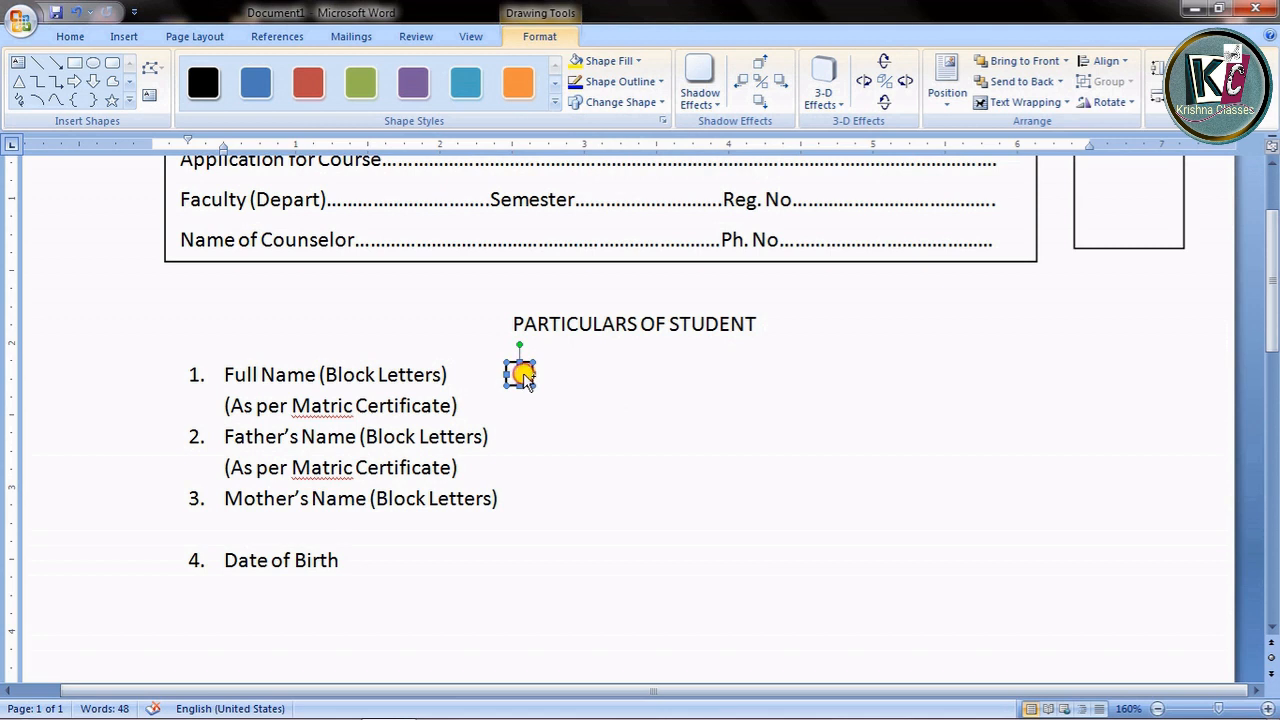
pyautogui.moveTo(521, 373); pyautogui.dragTo(1184, 378)
pyautogui.click(851, 437)
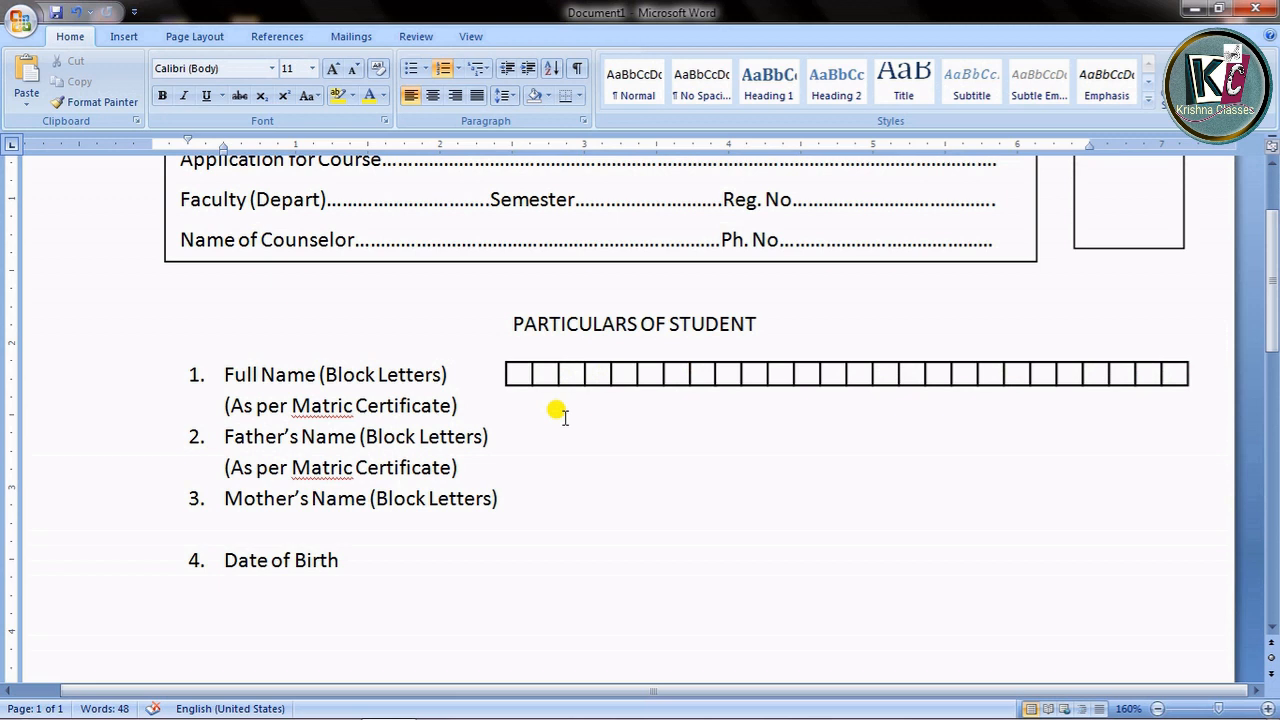
# - Select all 26 boxes in the Full Name row together and copy them
pyautogui.click(513, 372)
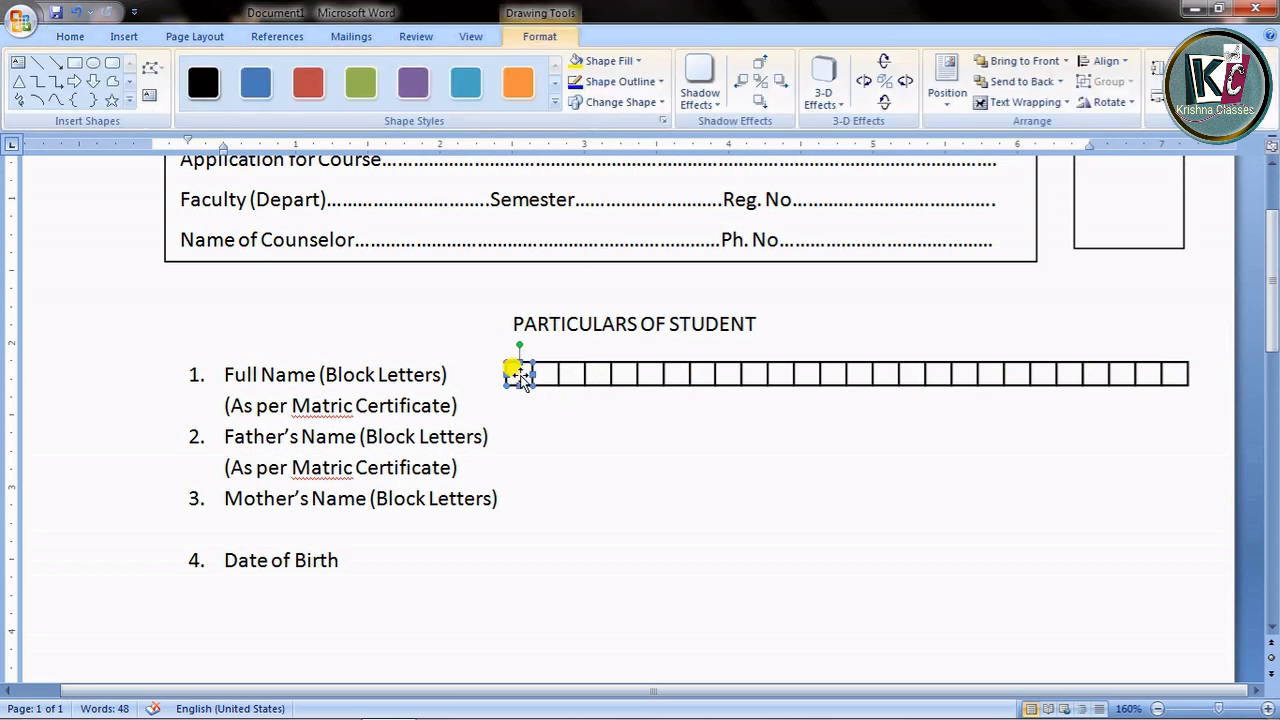
pyautogui.keyDown('shift'); pyautogui.click(545, 373); pyautogui.keyUp('shift')
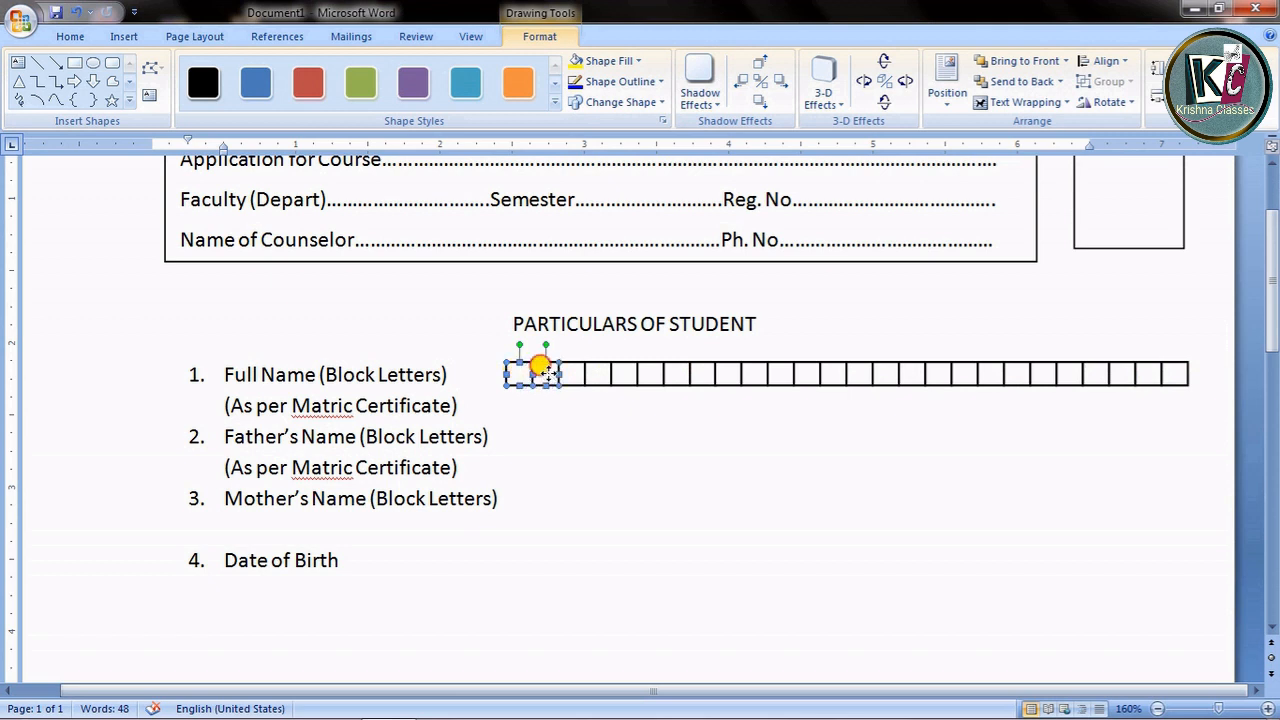
pyautogui.keyDown('shift'); pyautogui.click(565, 376); pyautogui.keyUp('shift')
pyautogui.keyDown('shift'); pyautogui.click(598, 374); pyautogui.keyUp('shift')
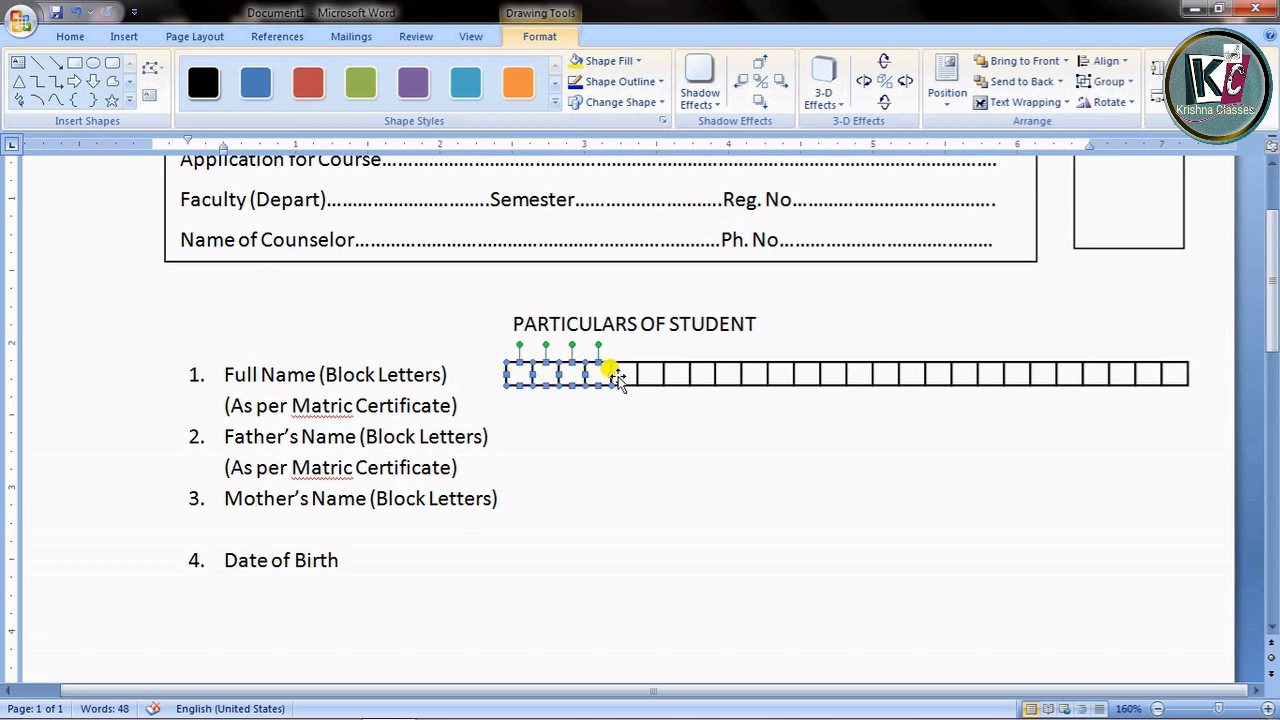
pyautogui.keyDown('shift'); pyautogui.click(628, 375); pyautogui.keyUp('shift')
pyautogui.keyDown('shift'); pyautogui.click(651, 374); pyautogui.keyUp('shift')
pyautogui.keyDown('shift'); pyautogui.click(675, 374); pyautogui.keyUp('shift')
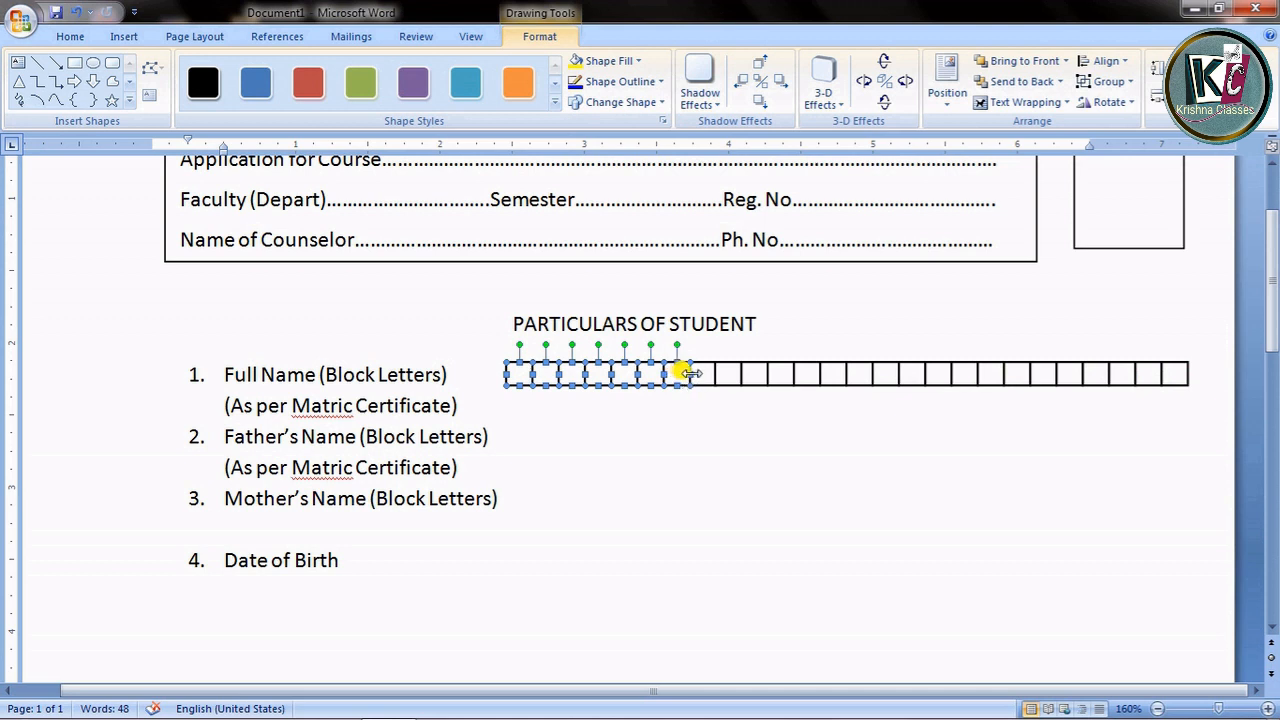
pyautogui.keyDown('shift'); pyautogui.click(698, 374); pyautogui.keyUp('shift')
pyautogui.keyDown('shift'); pyautogui.click(727, 374); pyautogui.keyUp('shift')
pyautogui.keyDown('shift'); pyautogui.click(753, 374); pyautogui.keyUp('shift')
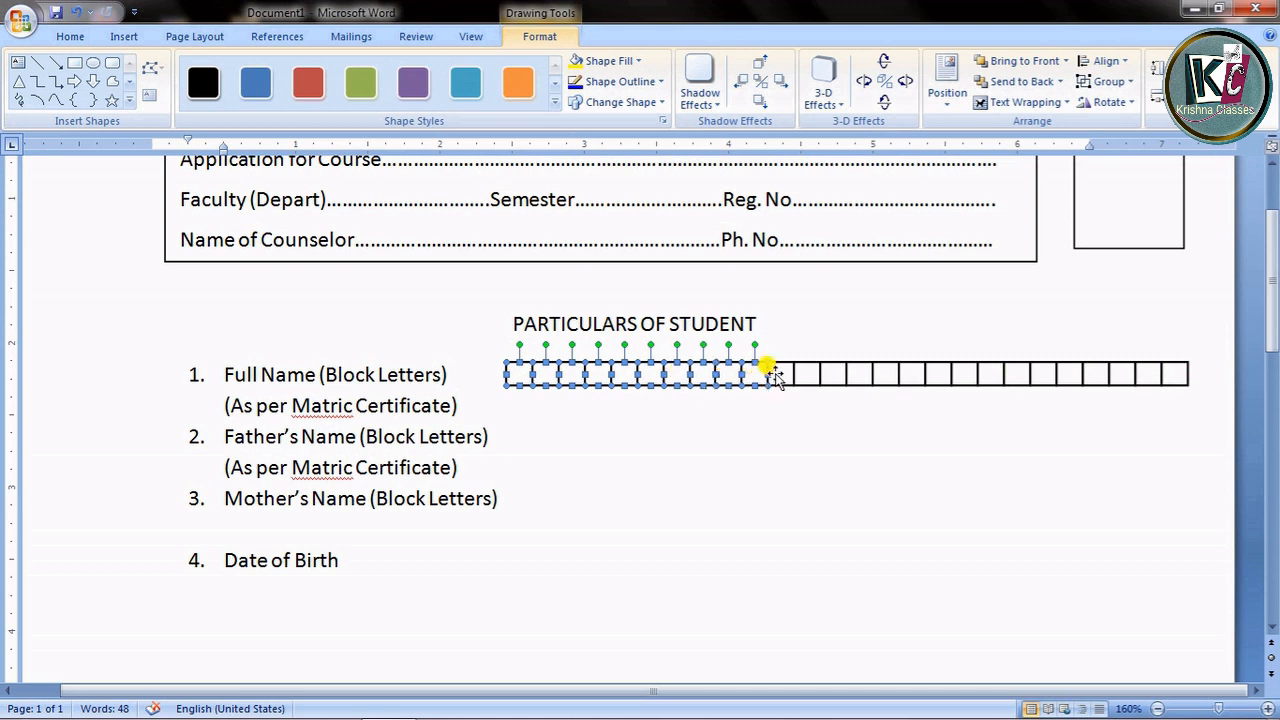
pyautogui.keyDown('shift'); pyautogui.click(780, 374); pyautogui.keyUp('shift')
pyautogui.keyDown('shift'); pyautogui.click(806, 374); pyautogui.keyUp('shift')
pyautogui.keyDown('shift'); pyautogui.click(832, 374); pyautogui.keyUp('shift')
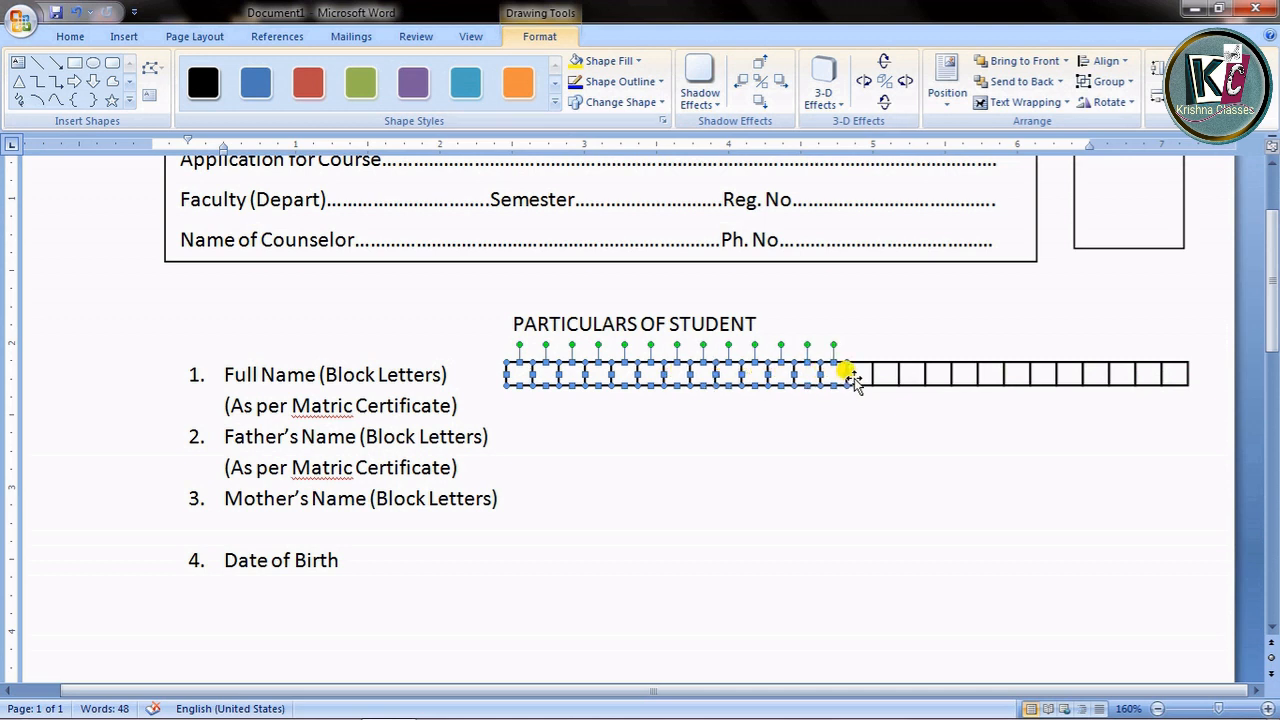
pyautogui.keyDown('shift'); pyautogui.click(858, 374); pyautogui.keyUp('shift')
pyautogui.keyDown('shift'); pyautogui.click(885, 374); pyautogui.keyUp('shift')
pyautogui.keyDown('shift'); pyautogui.click(911, 374); pyautogui.keyUp('shift')
pyautogui.keyDown('shift'); pyautogui.click(938, 374); pyautogui.keyUp('shift')
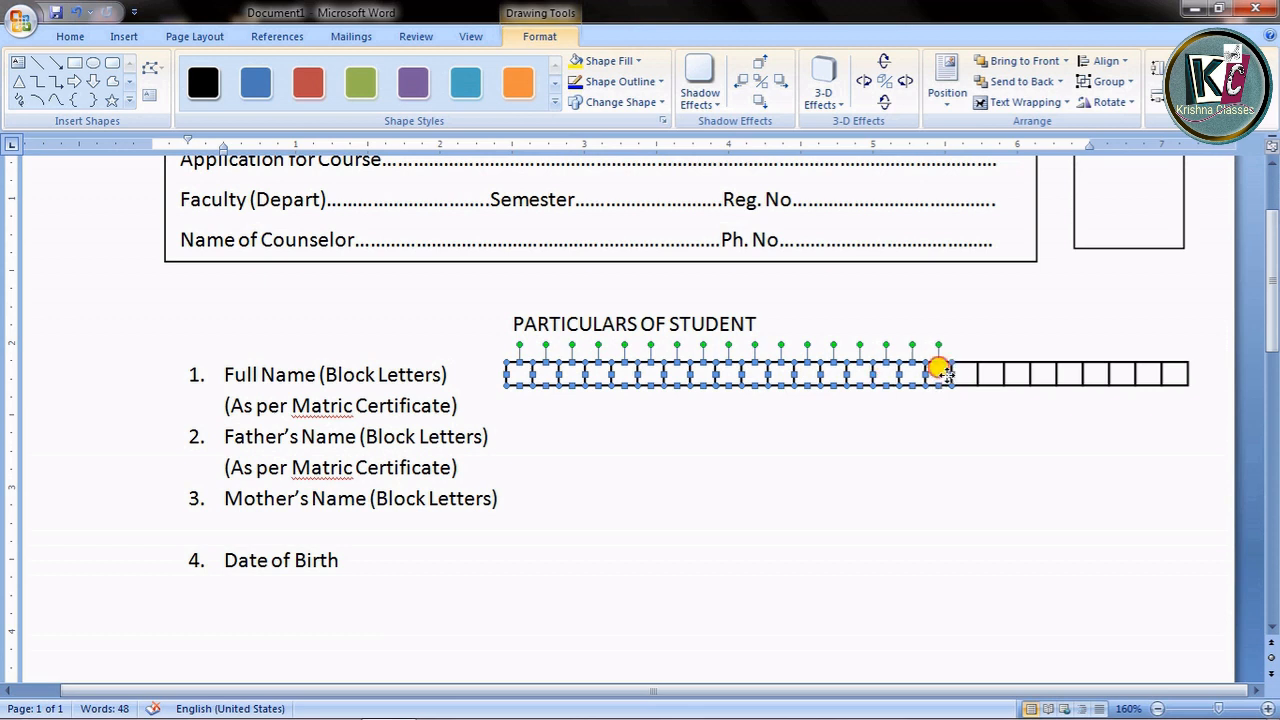
pyautogui.keyDown('shift'); pyautogui.click(964, 374); pyautogui.keyUp('shift')
pyautogui.keyDown('shift'); pyautogui.click(990, 374); pyautogui.keyUp('shift')
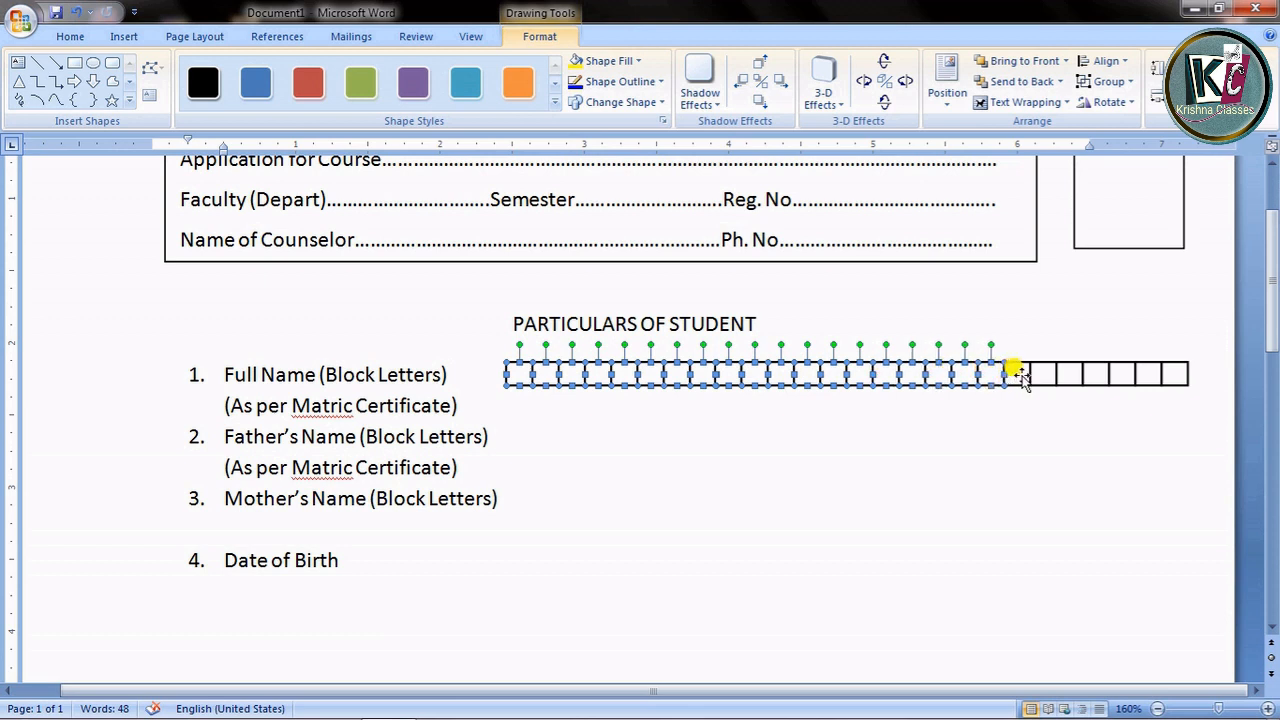
pyautogui.keyDown('shift'); pyautogui.click(1017, 374); pyautogui.keyUp('shift')
pyautogui.keyDown('shift'); pyautogui.click(1043, 374); pyautogui.keyUp('shift')
pyautogui.keyDown('shift'); pyautogui.click(1070, 374); pyautogui.keyUp('shift')
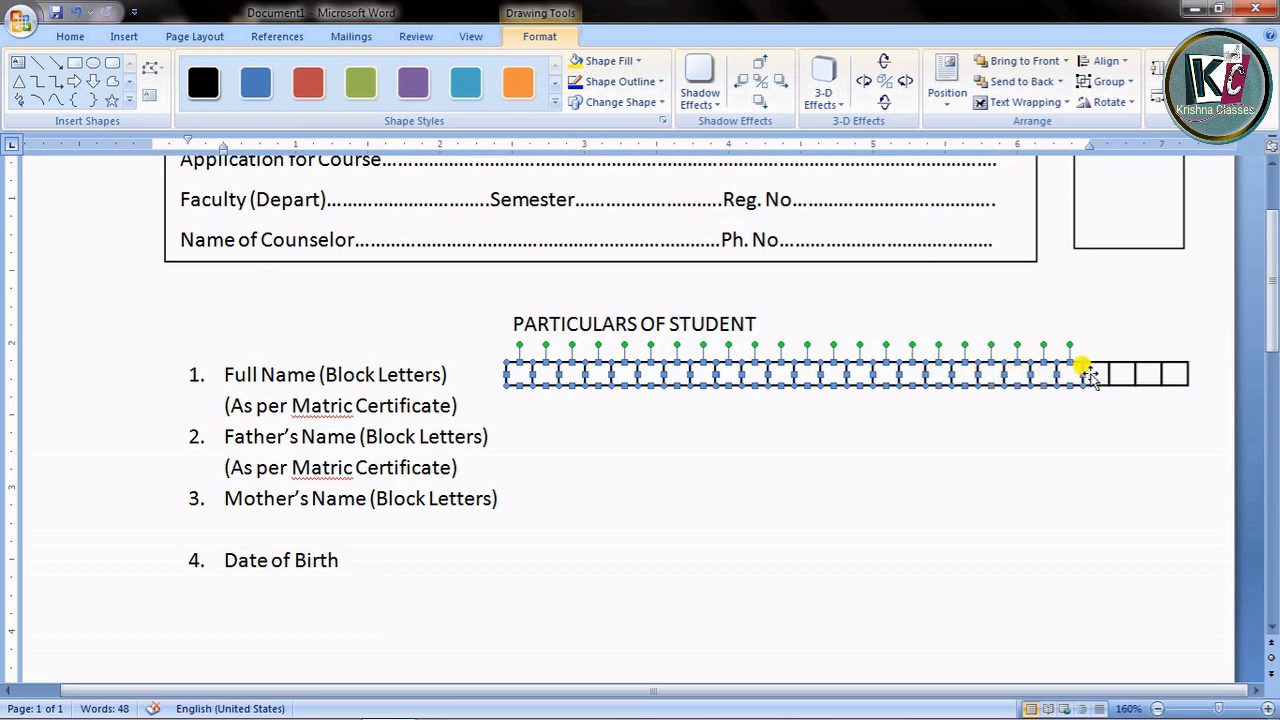
pyautogui.keyDown('shift'); pyautogui.click(1096, 374); pyautogui.keyUp('shift')
pyautogui.keyDown('shift'); pyautogui.click(1122, 374); pyautogui.keyUp('shift')
pyautogui.keyDown('shift'); pyautogui.click(1149, 374); pyautogui.keyUp('shift')
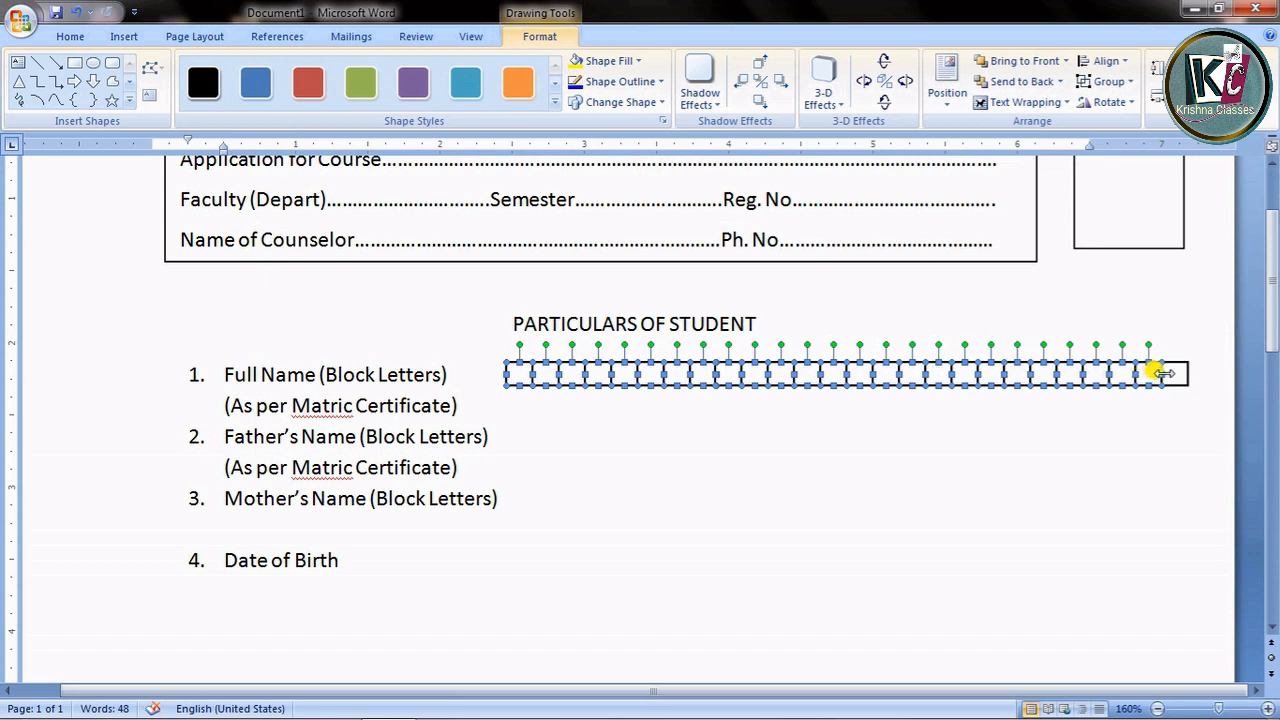
pyautogui.keyDown('shift'); pyautogui.click(1175, 374); pyautogui.keyUp('shift')
pyautogui.rightClick(1165, 372)
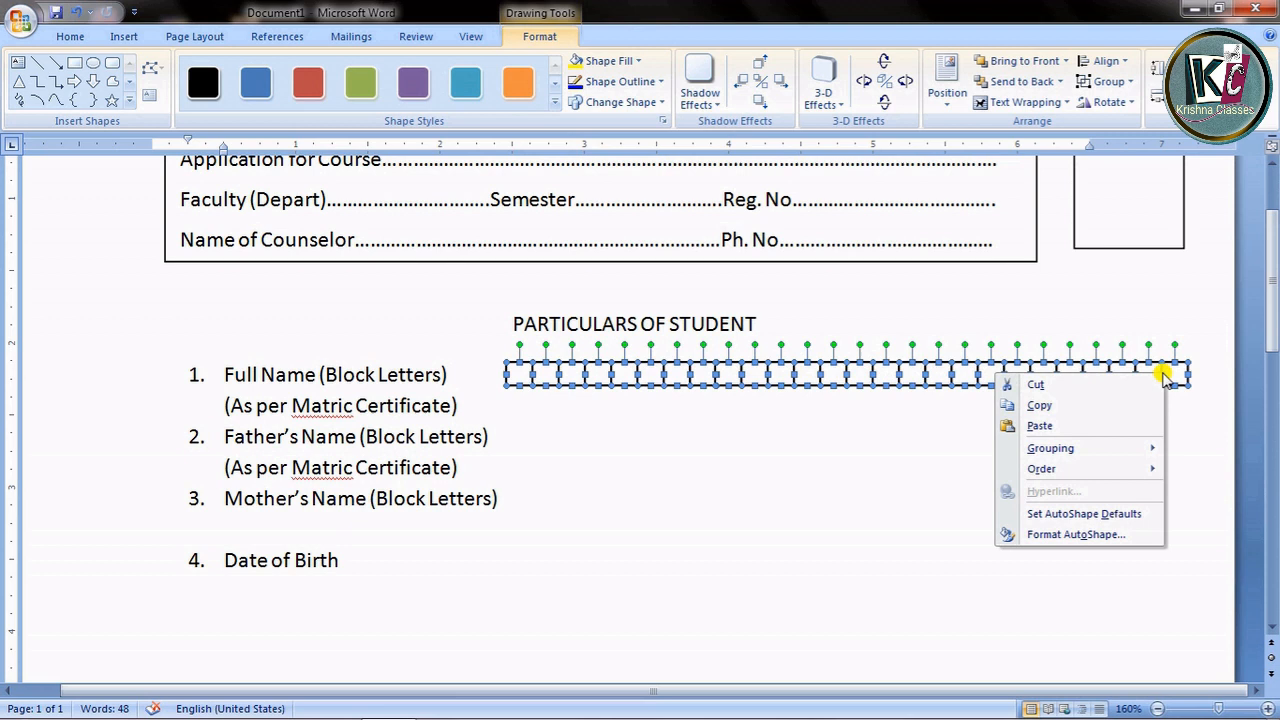
pyautogui.click(1040, 405)
# - Paste the copied row of boxes and place it beside the Father's Name item, aligned under the Full Name row
pyautogui.click(502, 410)
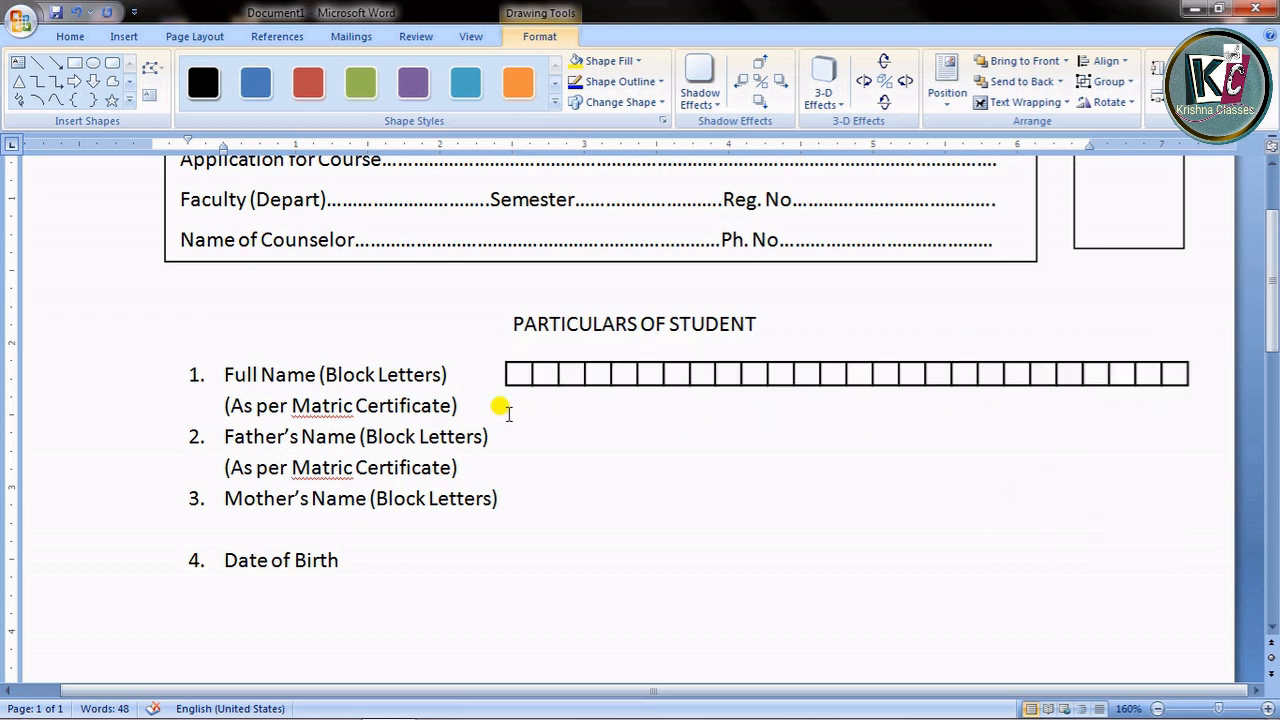
pyautogui.click(506, 433)
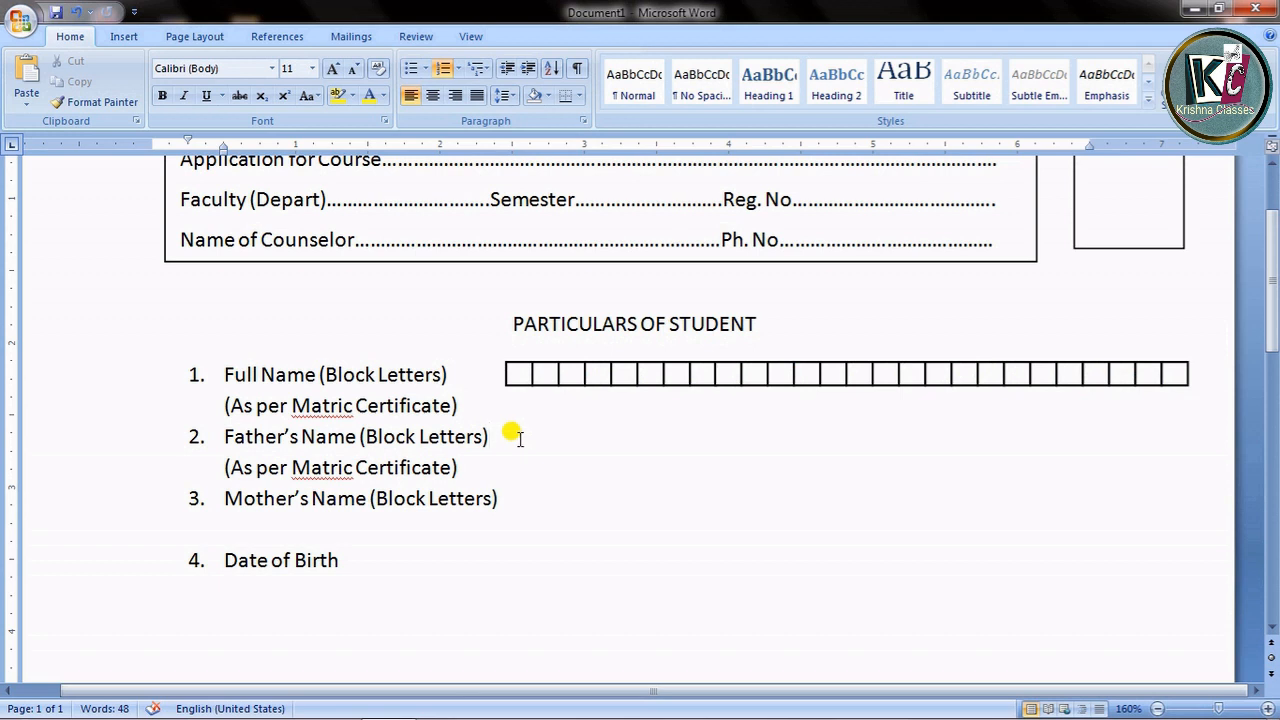
pyautogui.rightClick(519, 439)
pyautogui.click(591, 110)
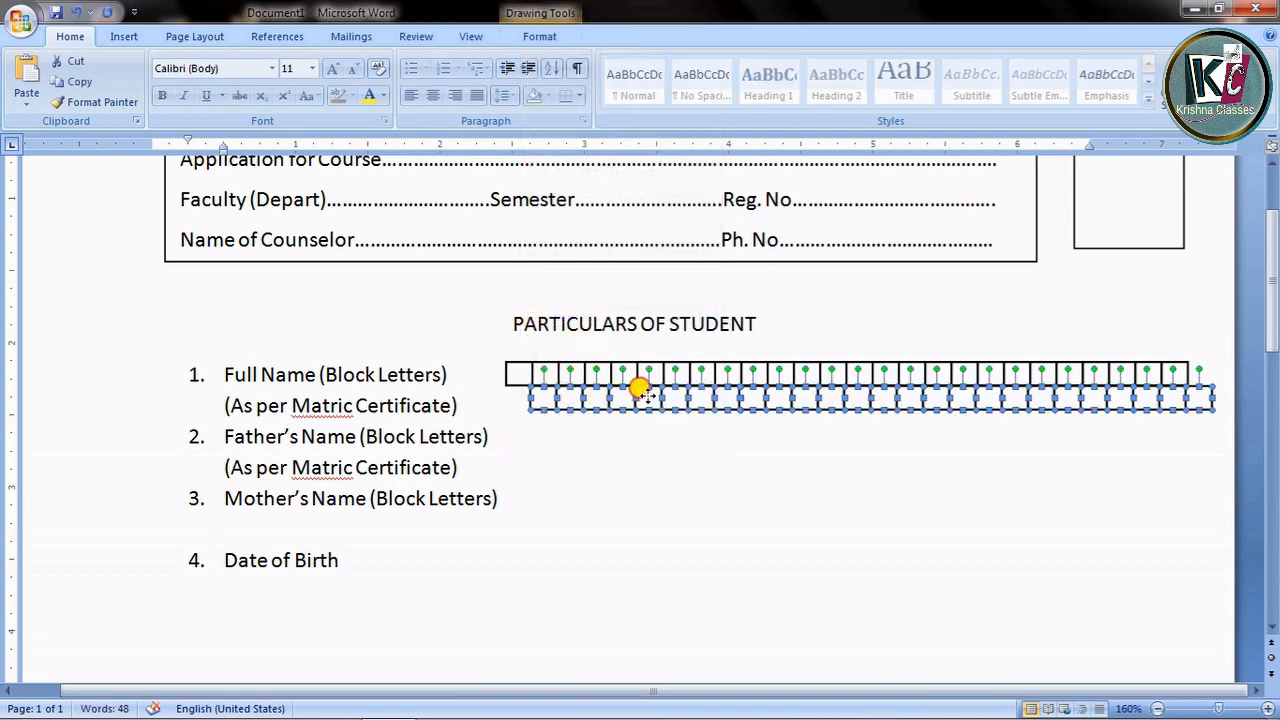
pyautogui.moveTo(643, 394); pyautogui.dragTo(616, 424)
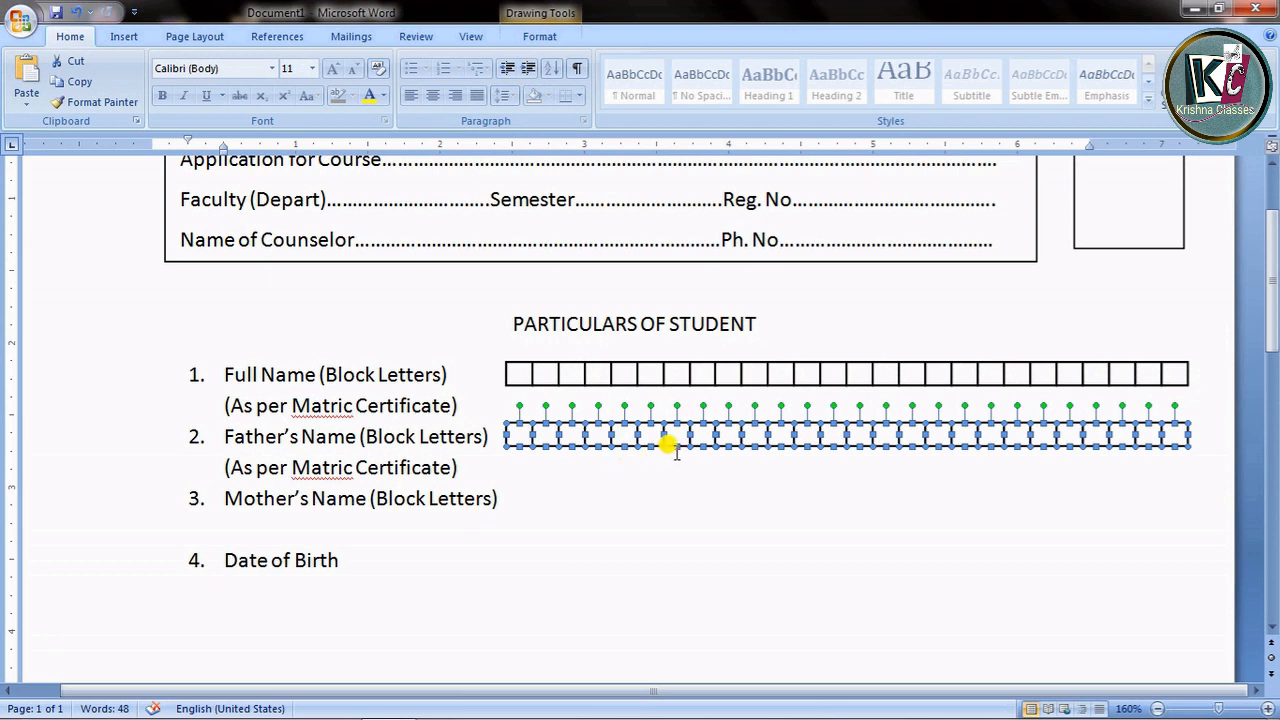
pyautogui.click(678, 491)
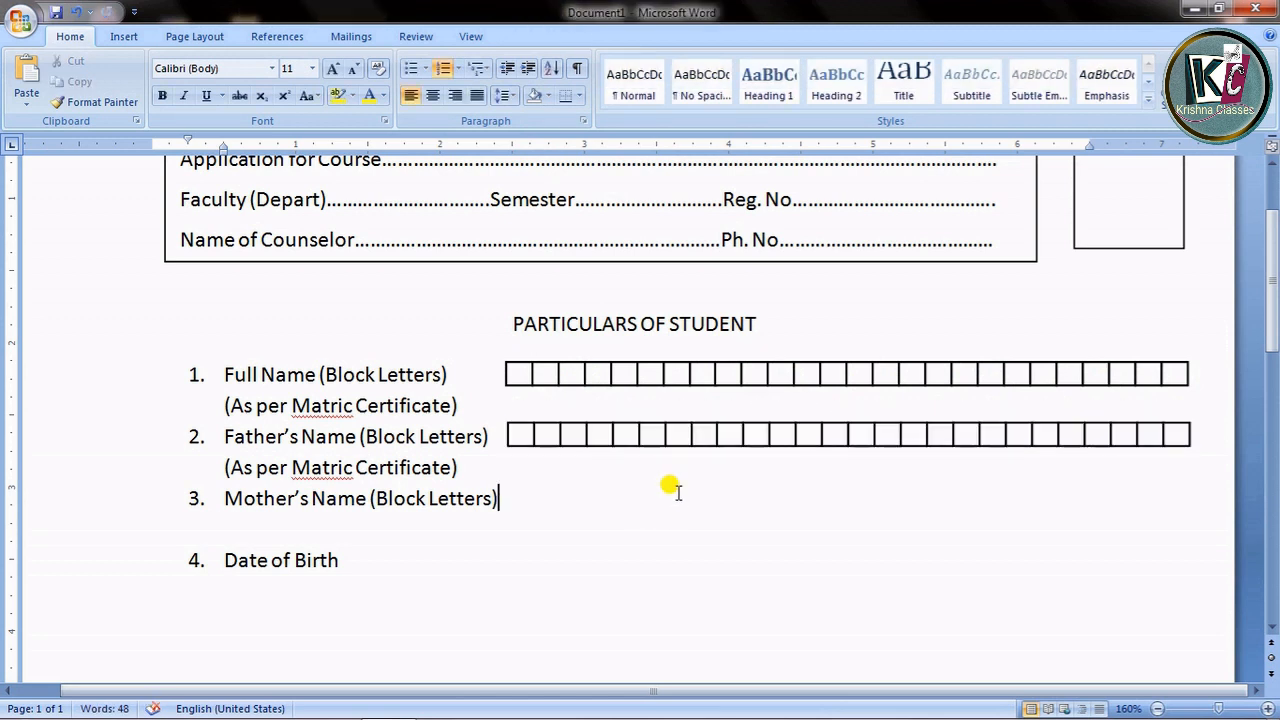
# - Paste another copy of the box row and place it beside the Mother's Name item, aligned with the rows above
pyautogui.rightClick(517, 495)
pyautogui.click(526, 165)
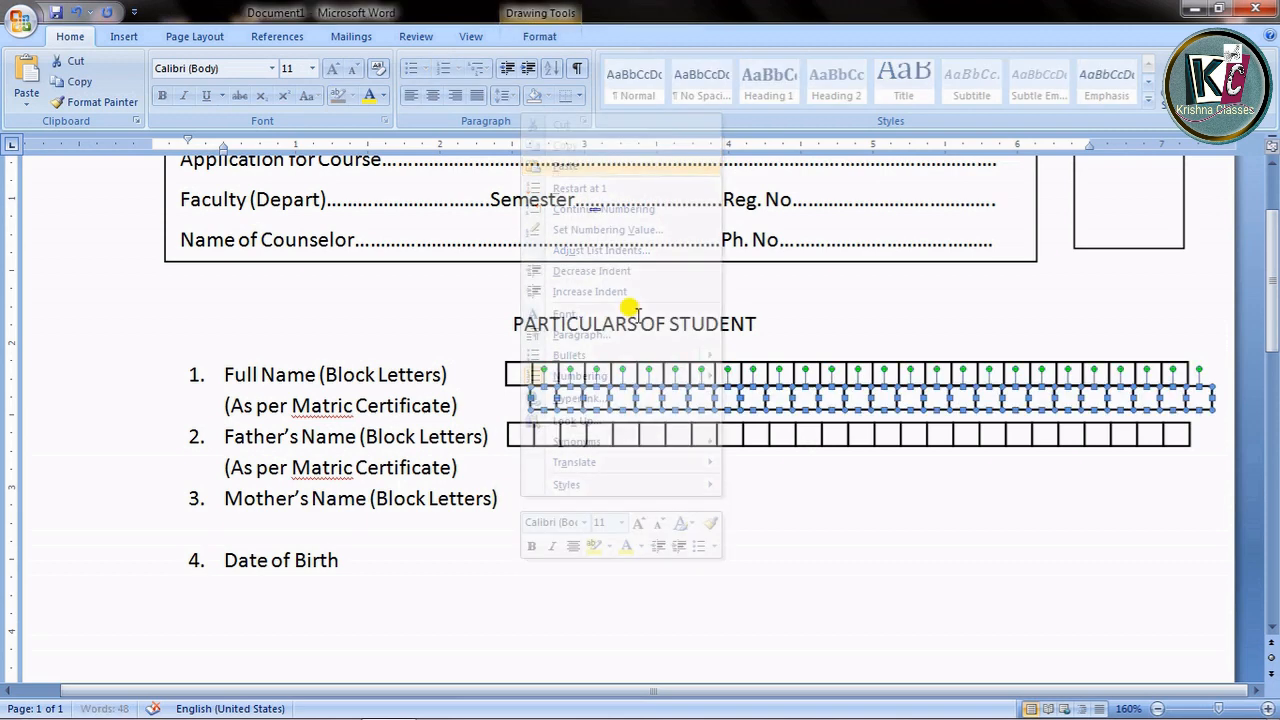
pyautogui.moveTo(611, 381); pyautogui.dragTo(593, 488)
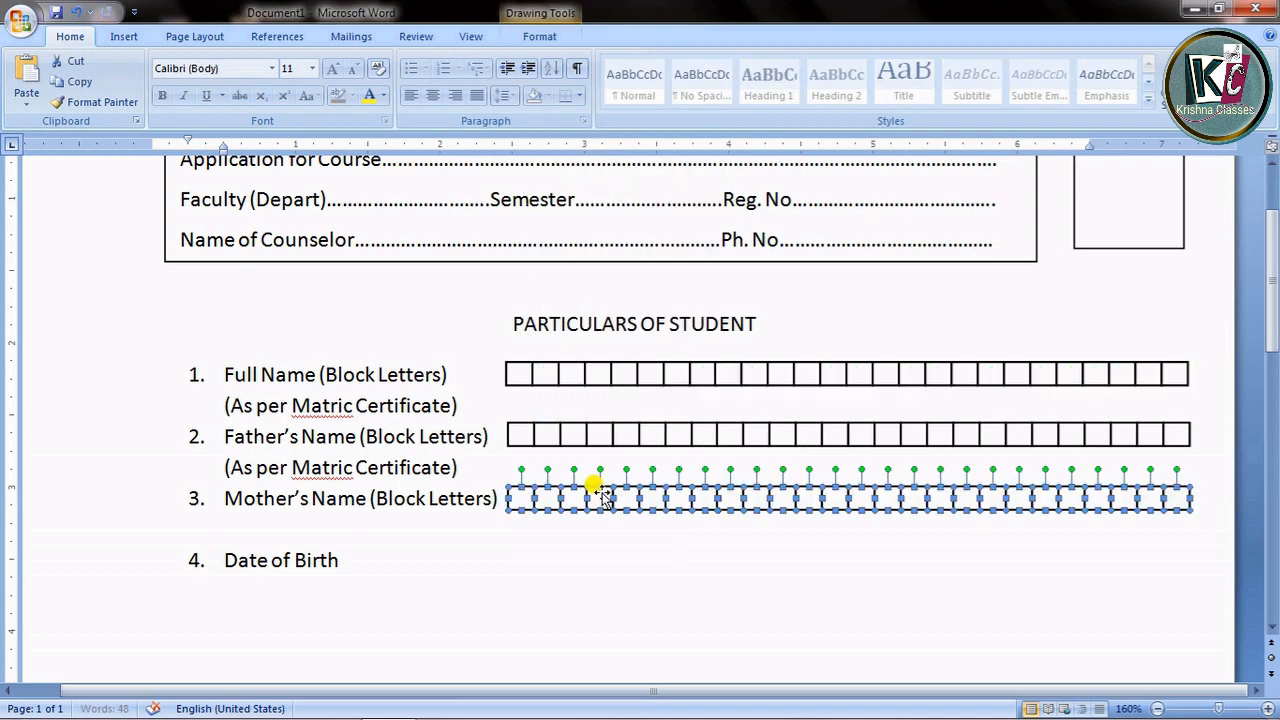
pyautogui.click(672, 532)
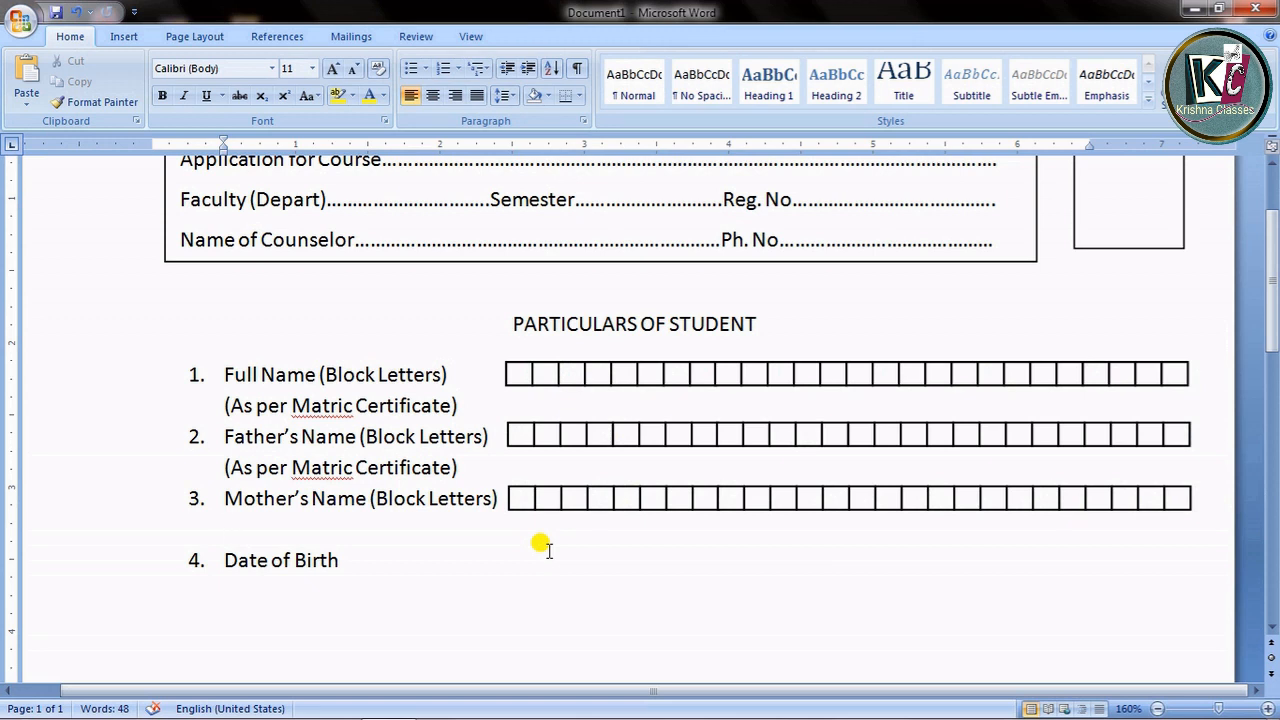
# - Duplicate a box beside Date of Birth into groups of two, two and four, and stretch one separate copy into a long box ending level with the rows
pyautogui.click(518, 500)
pyautogui.moveTo(521, 506)
pyautogui.mouseDown()
pyautogui.moveTo(521, 567)
pyautogui.moveTo(604, 563)
pyautogui.mouseUp()
pyautogui.moveTo(605, 563)
pyautogui.mouseDown()
pyautogui.moveTo(917, 563)
pyautogui.moveTo(897, 561)
pyautogui.mouseUp()
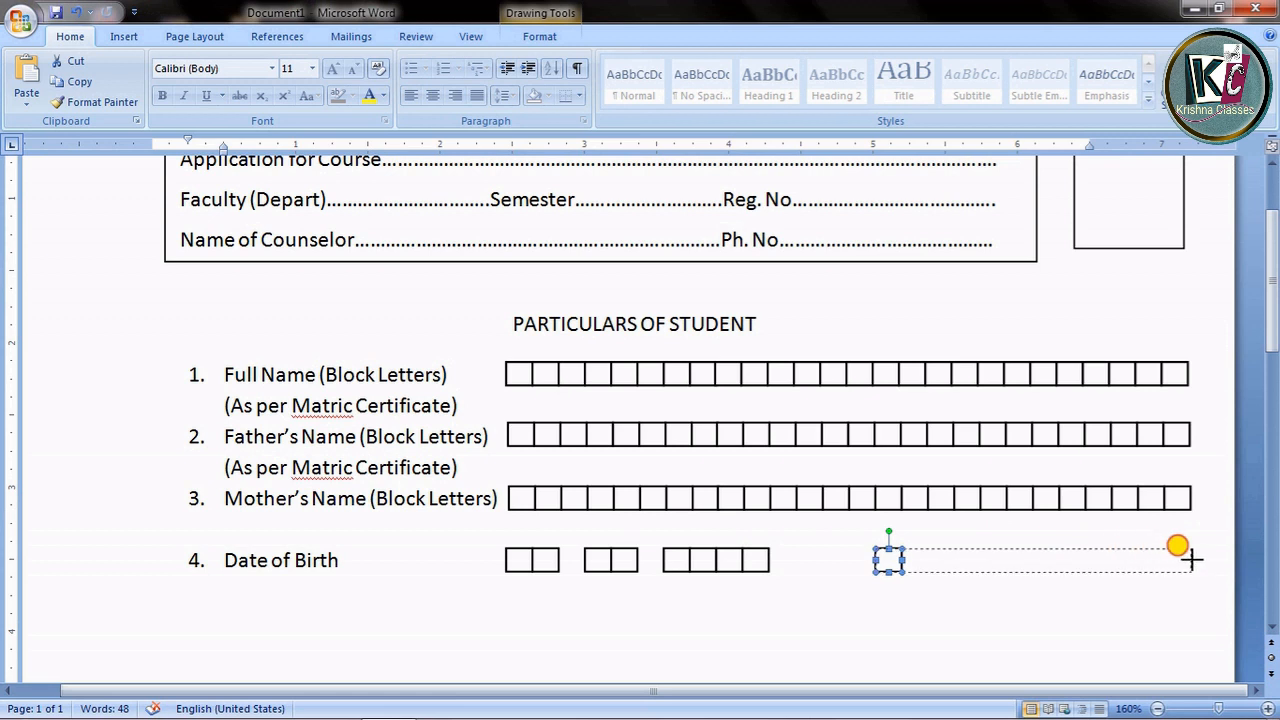
pyautogui.moveTo(1188, 558); pyautogui.dragTo(1190, 559)
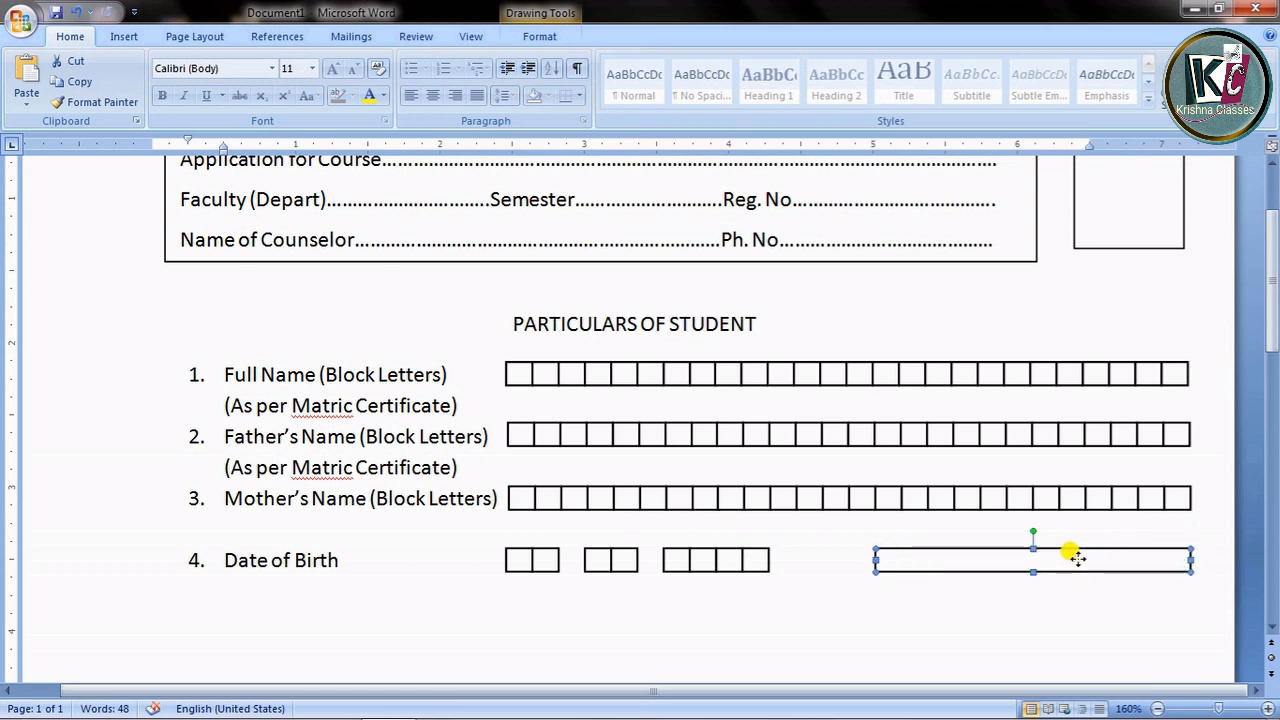
# - Indent the unnumbered line below Date of Birth and enter "Day" beneath the first pair of boxes
pyautogui.click(520, 585)
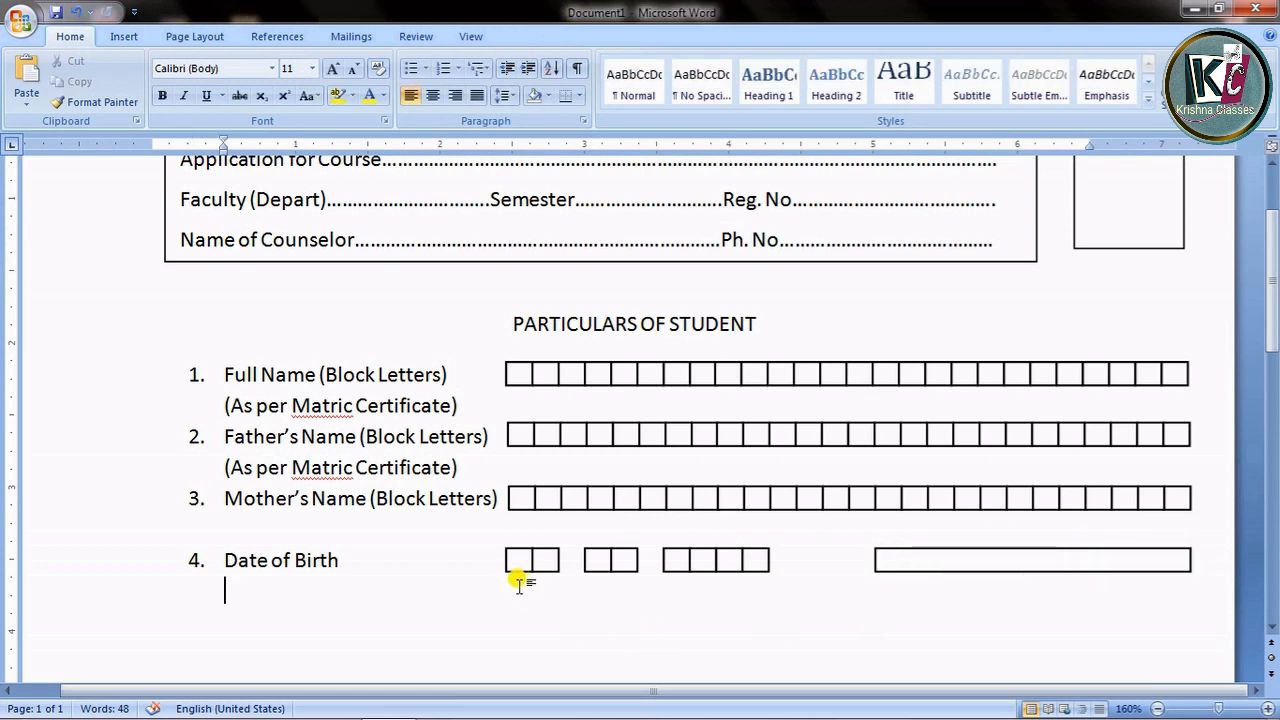
pyautogui.press('Tab')
pyautogui.press('Tab')
pyautogui.press('Tab')
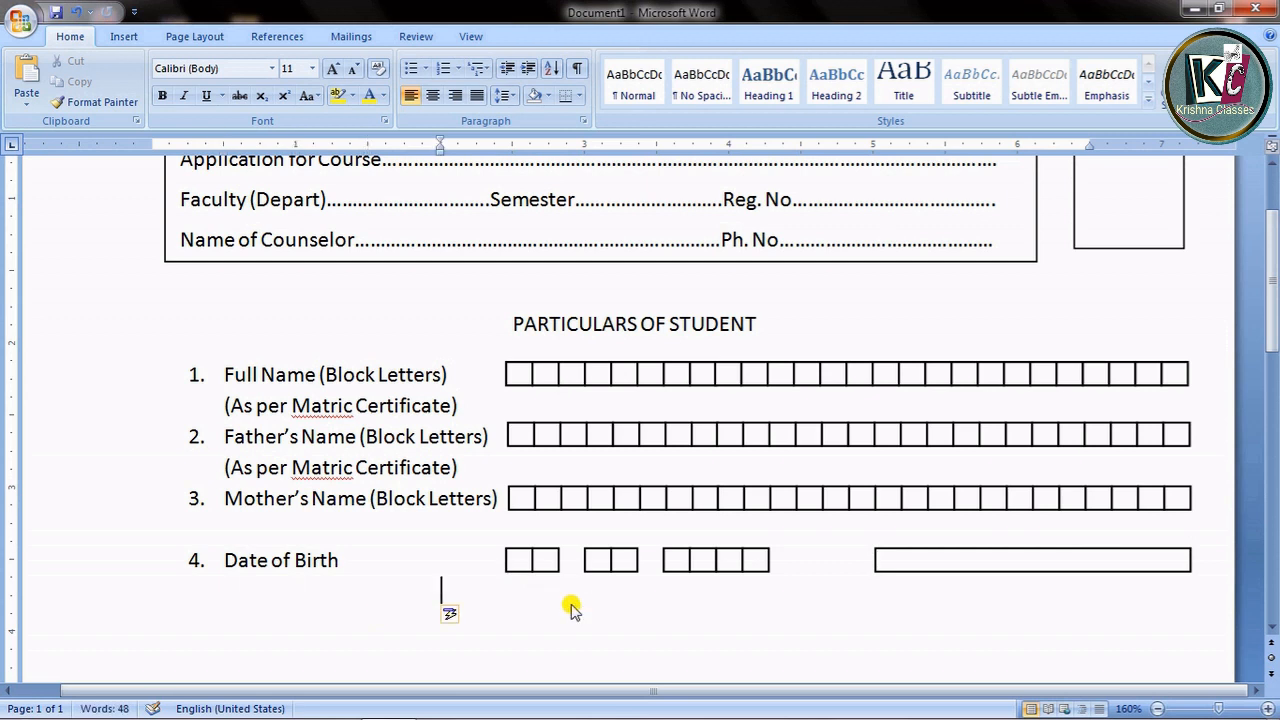
pyautogui.press('Tab')
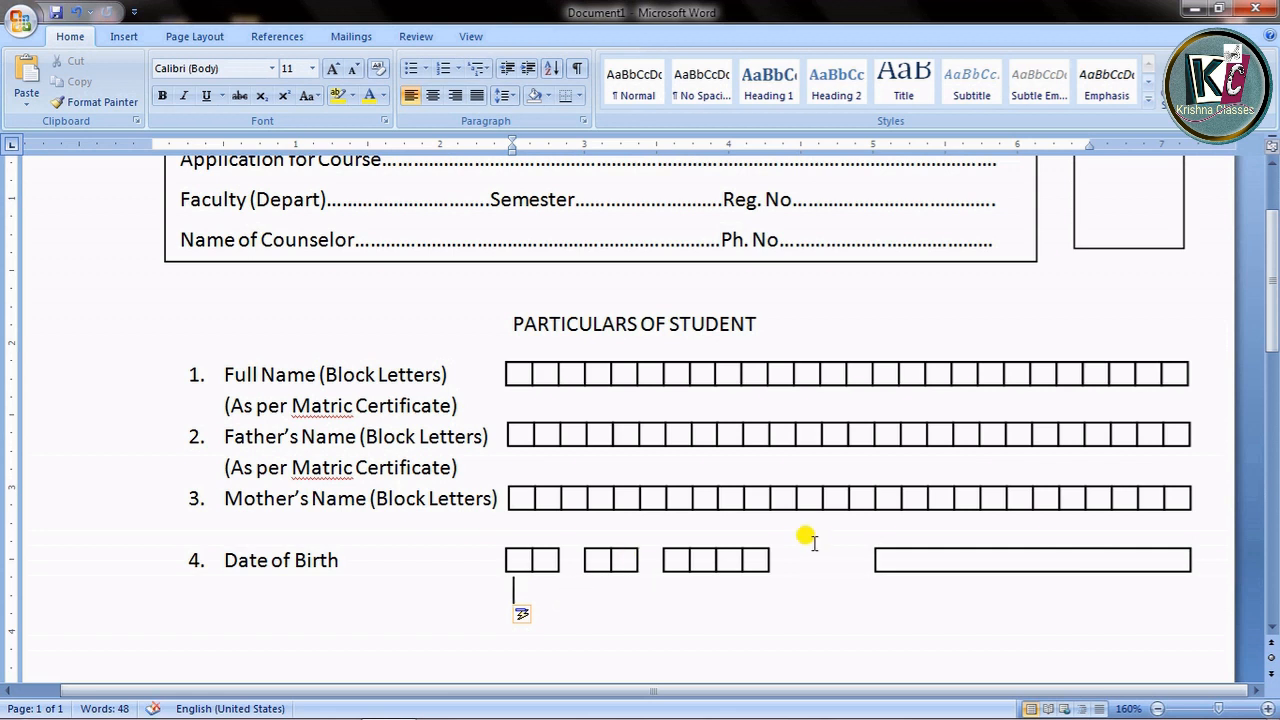
pyautogui.write('Day')
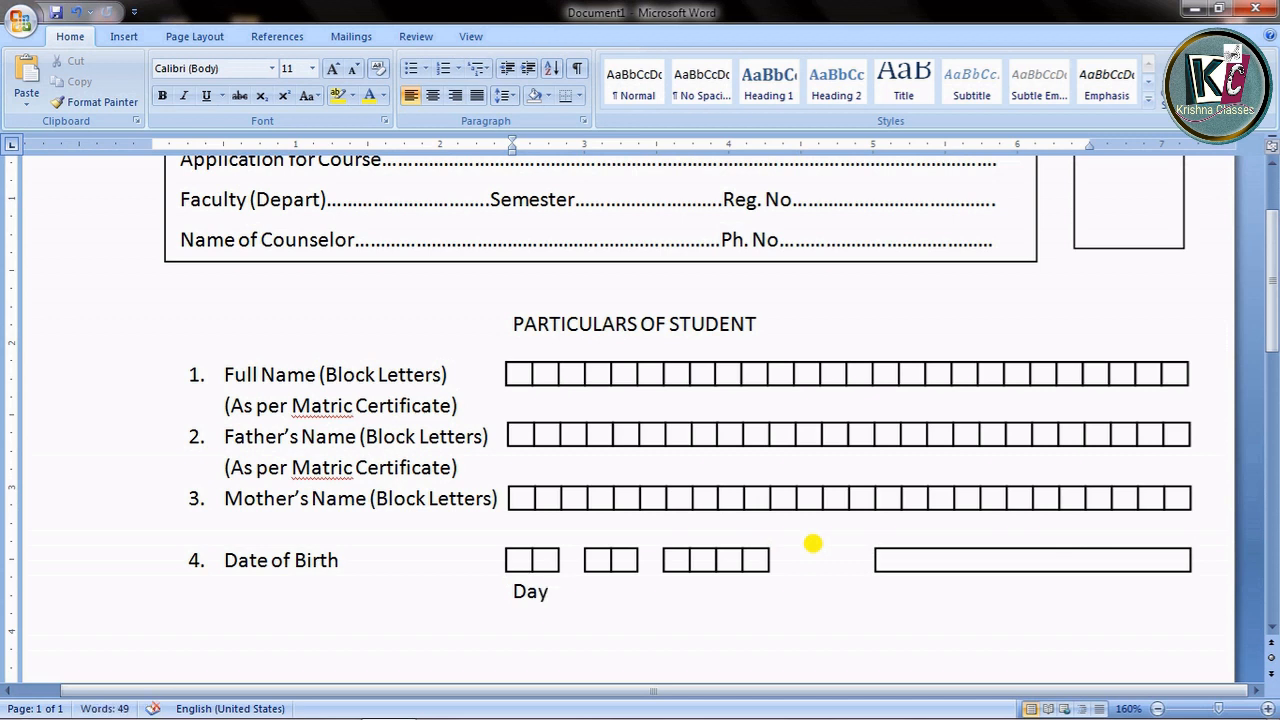
# - Add the labels "Month" and "Year" beneath the second pair of boxes and the group of four boxes
pyautogui.press('Tab')
pyautogui.write('Month')
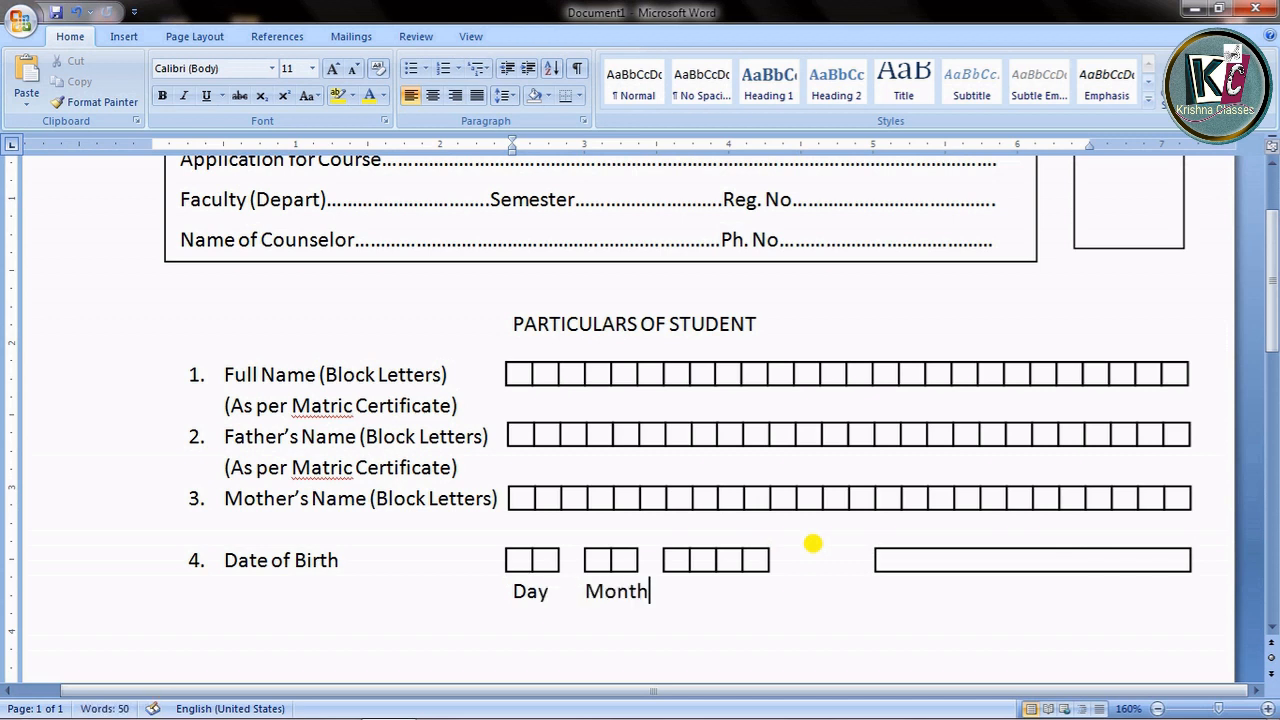
pyautogui.press('Tab')
pyautogui.write('Year')
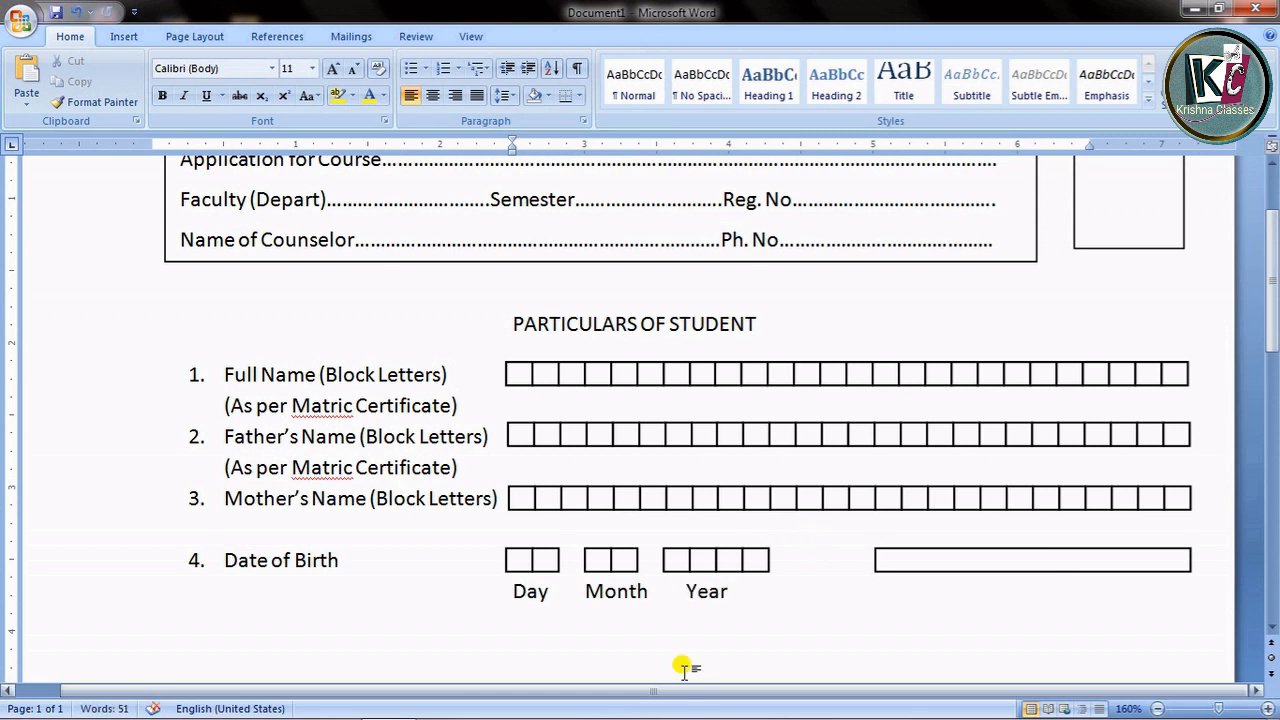
# - Add the label "Place of Birth" beneath the long box and reduce the gap before it so it stays on one line
pyautogui.press('Tab')
pyautogui.press('Tab')
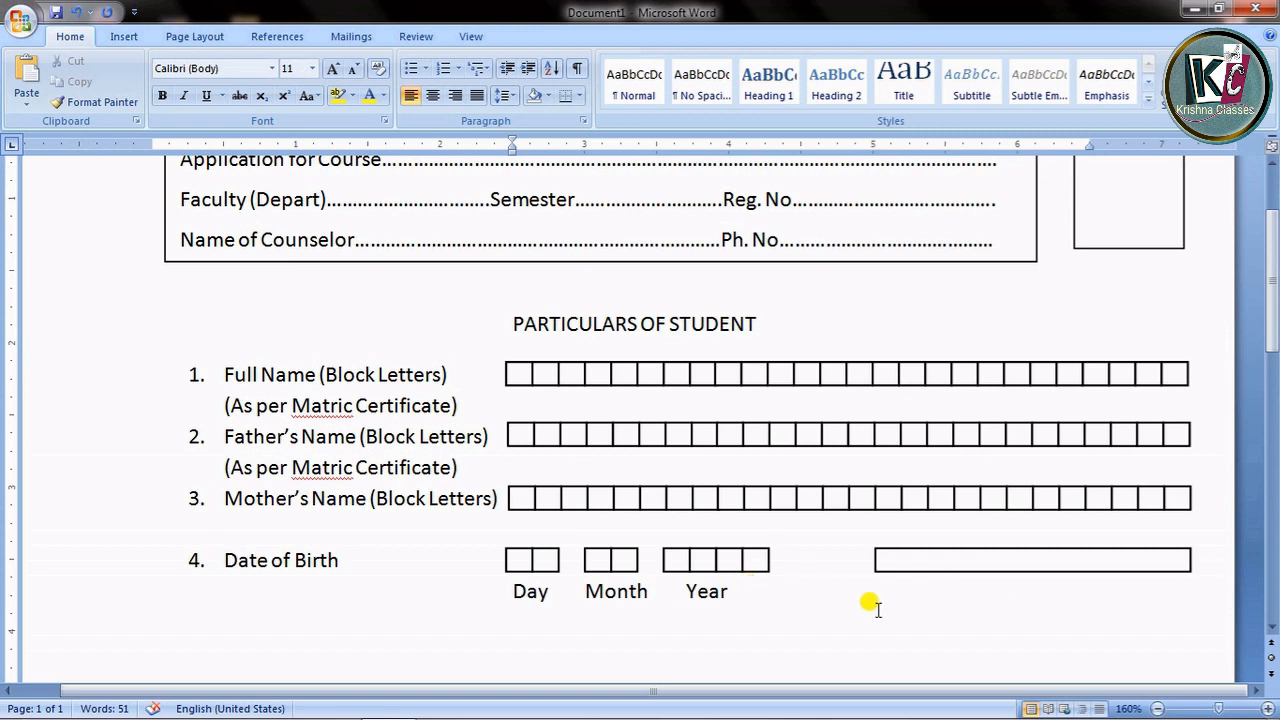
pyautogui.write('Place of ')
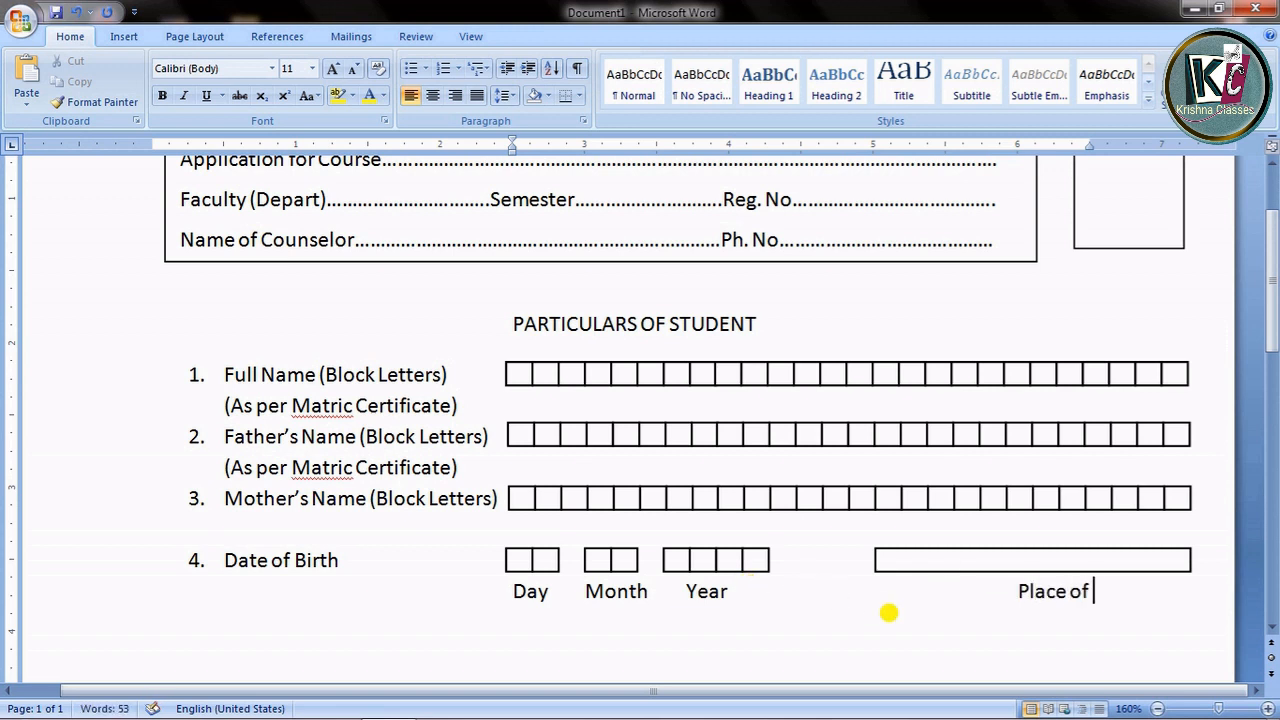
pyautogui.write('Birth')
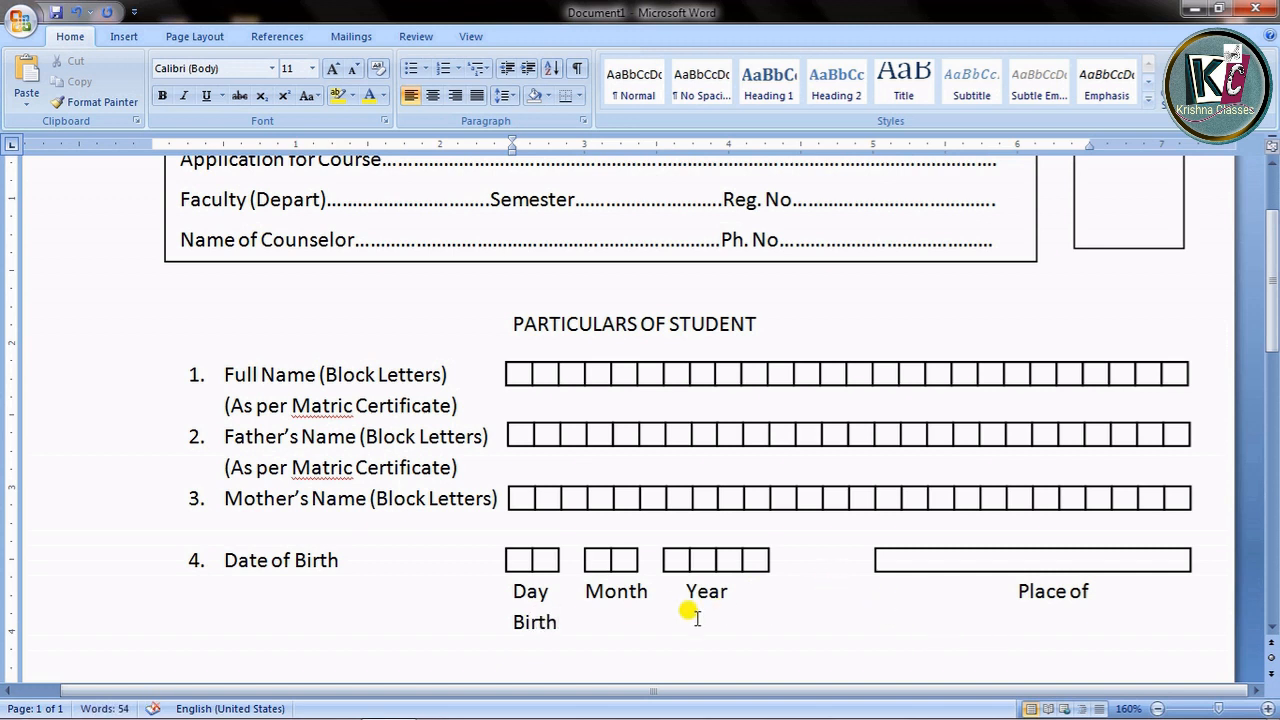
pyautogui.click(1018, 591)
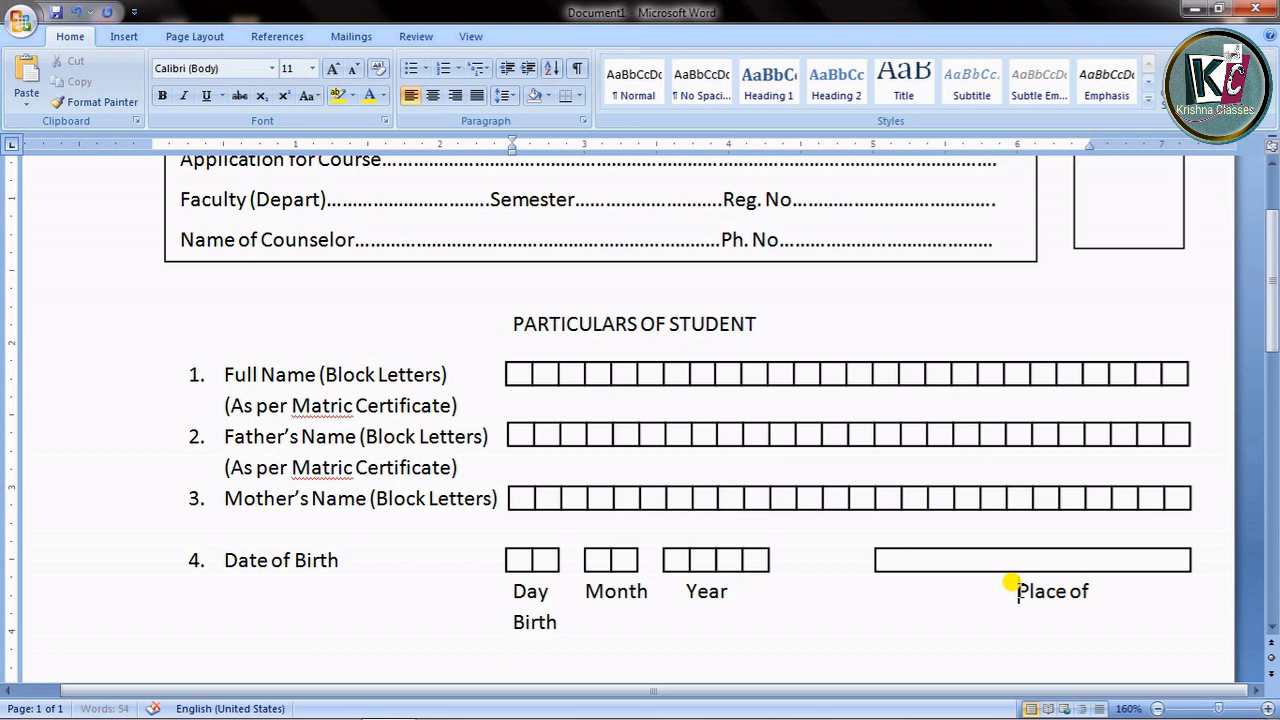
pyautogui.press('BackSpace')
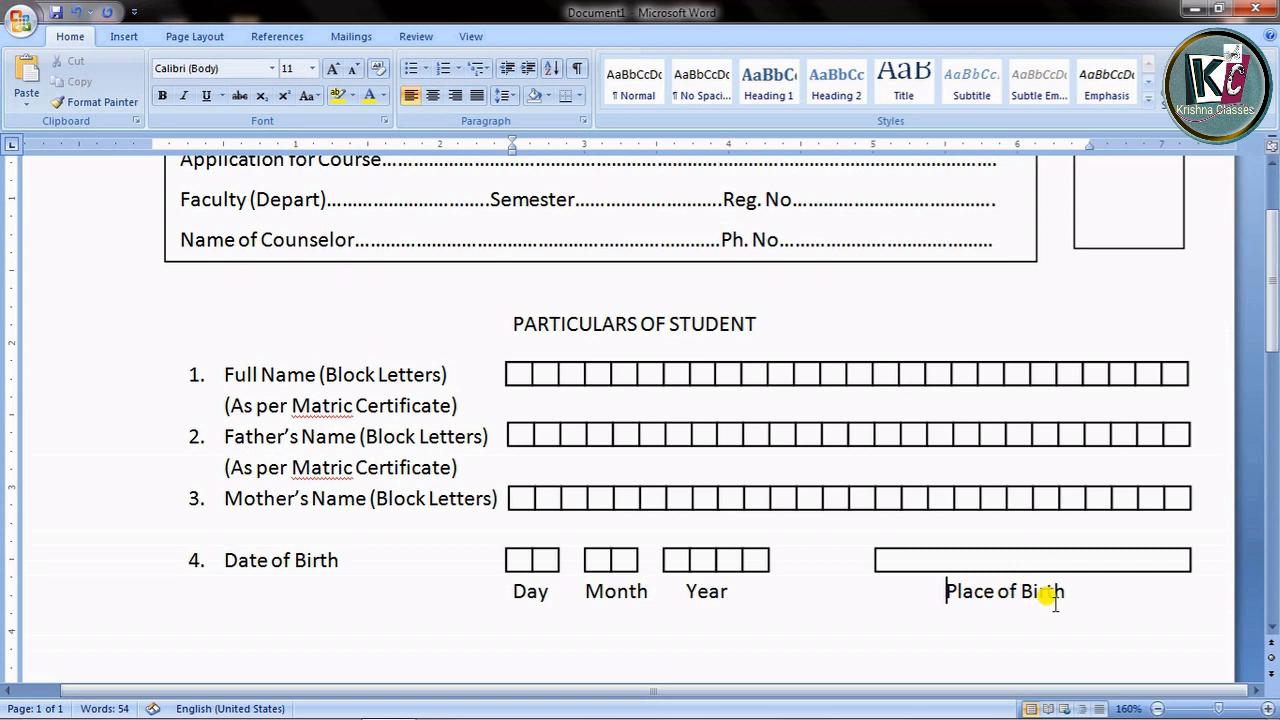
# - Set the font size of the Day, Month, Year and Place of Birth label line to 8
pyautogui.moveTo(1072, 585); pyautogui.dragTo(500, 578)
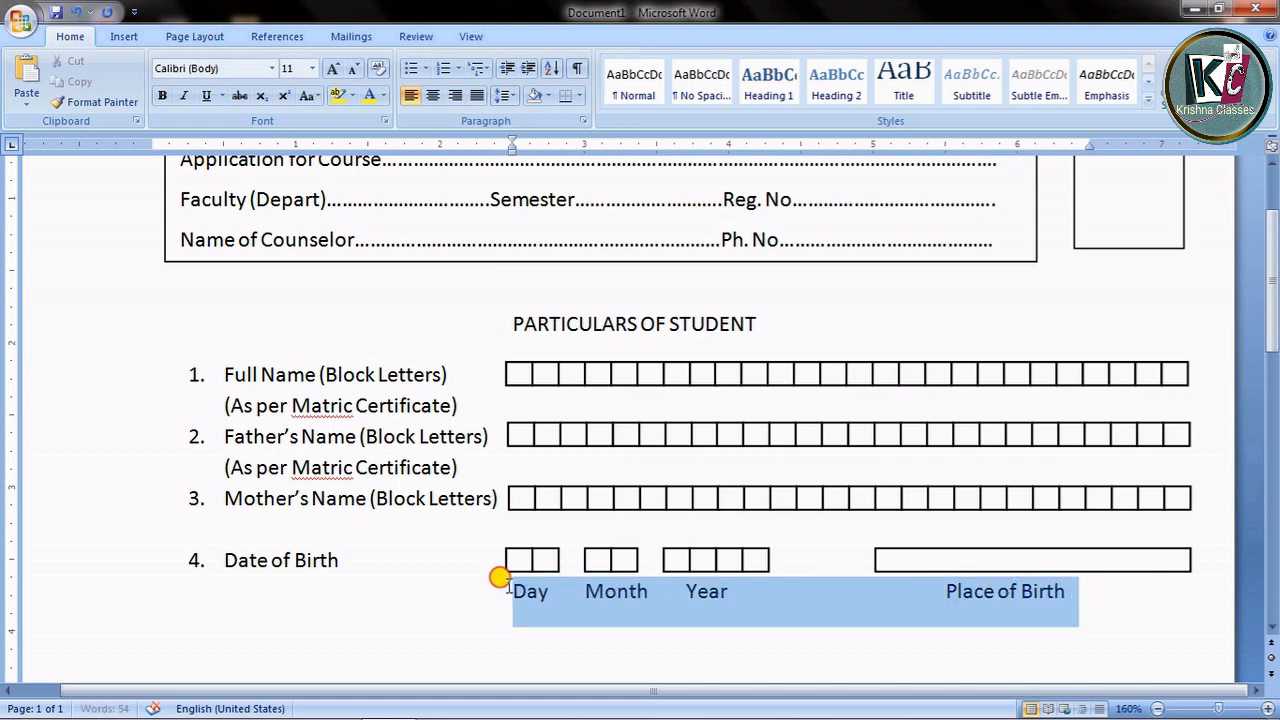
pyautogui.click(312, 68)
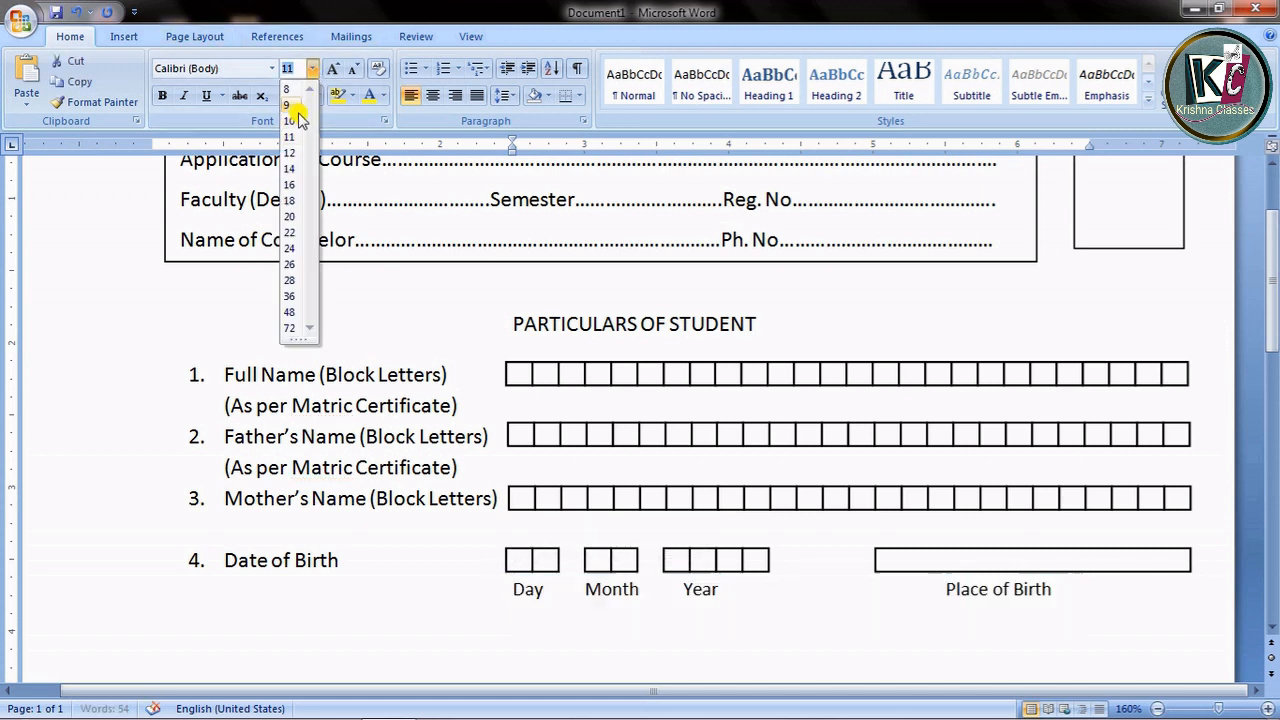
pyautogui.click(290, 121)
pyautogui.click(840, 560)
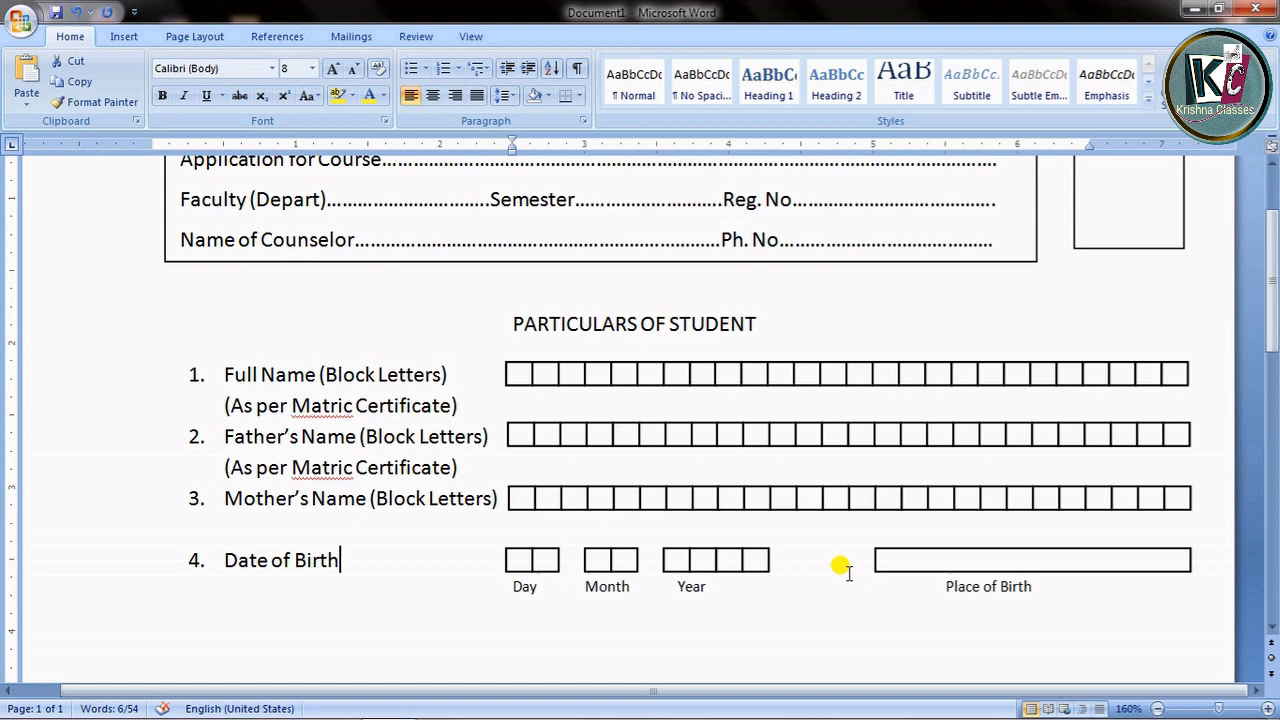
# - Adjust the spacing before Day, Month, Year and Place of Birth so each label is centred under its boxes
pyautogui.click(591, 586)
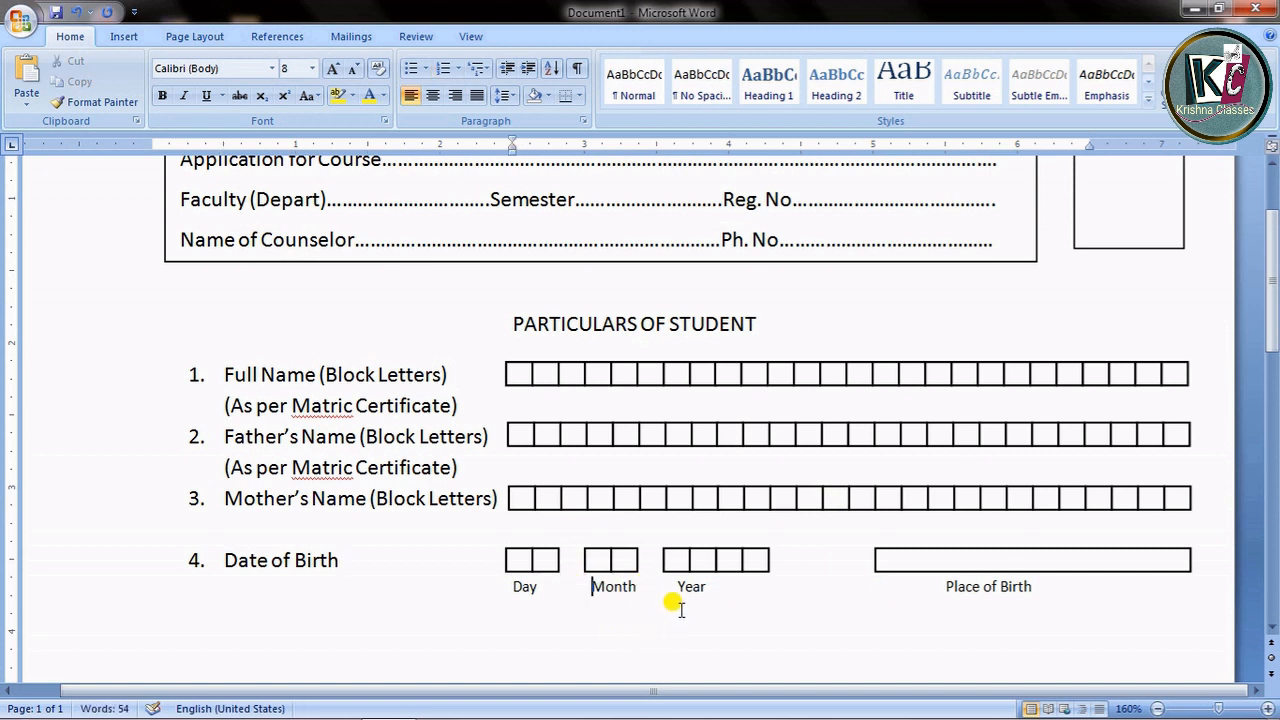
pyautogui.press('BackSpace')
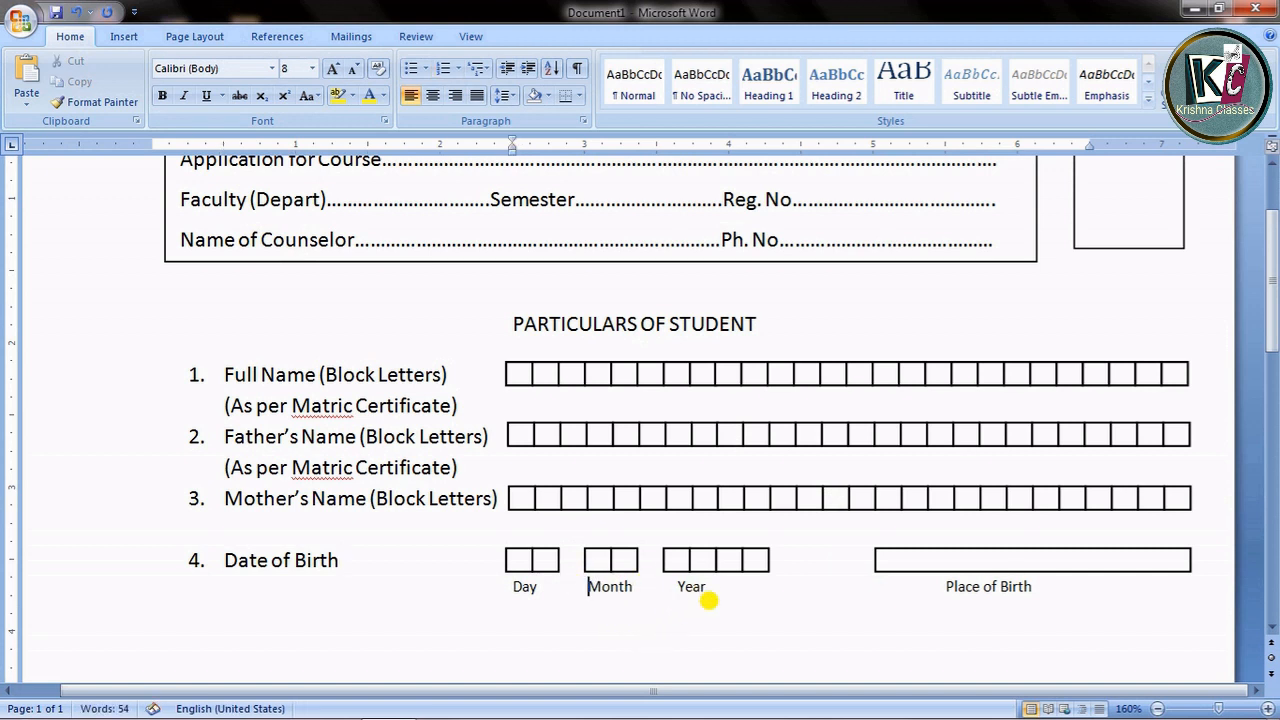
pyautogui.click(510, 588)
pyautogui.click(682, 590)
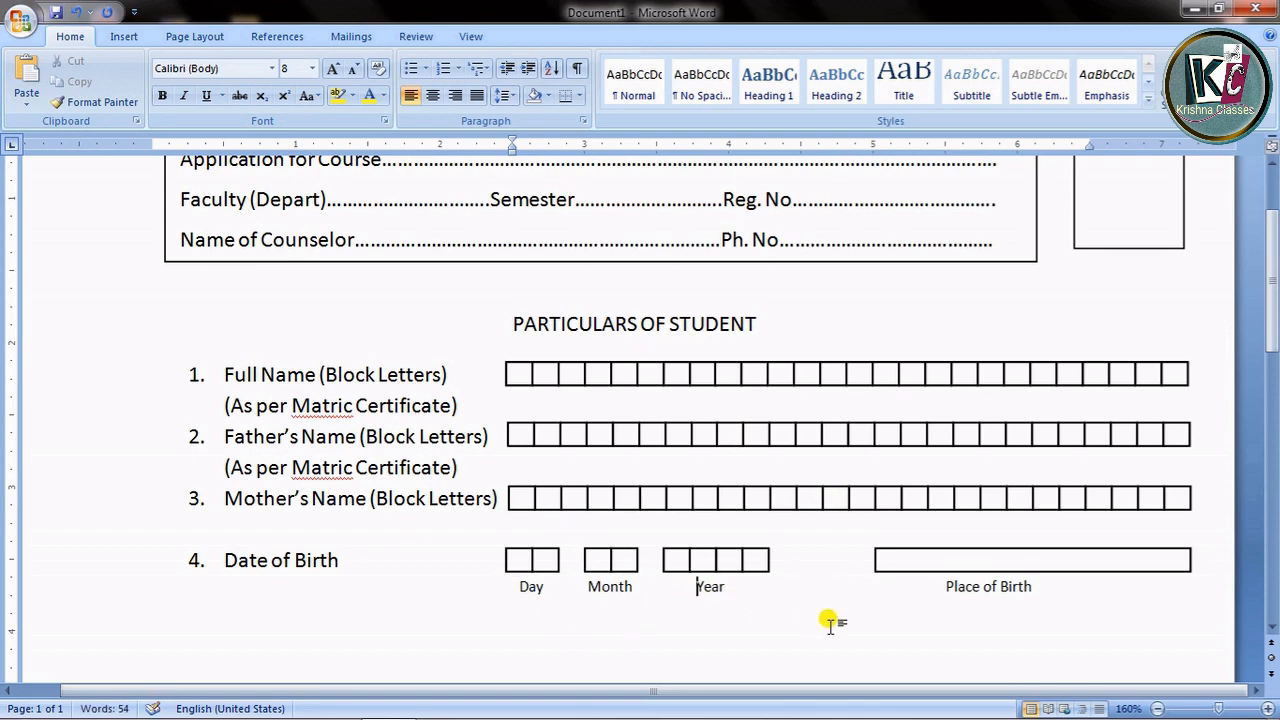
pyautogui.click(944, 588)
pyautogui.press('Up')
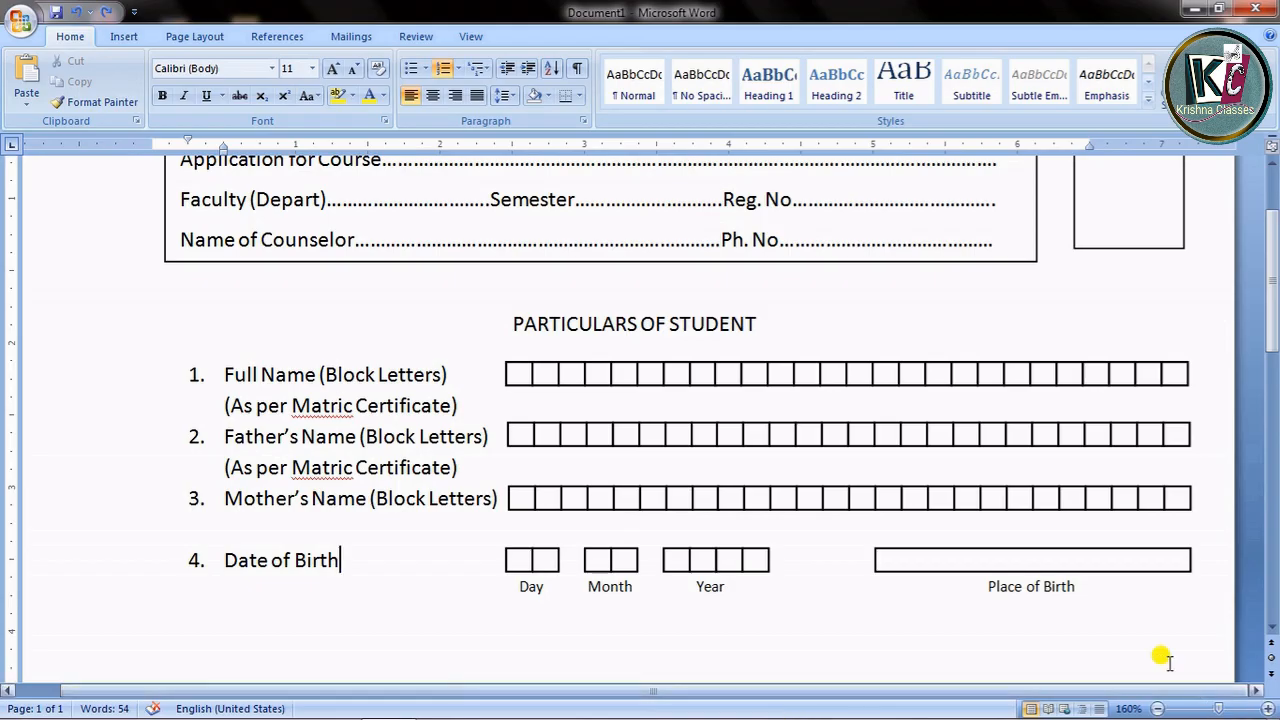
# - Start a new line below the birth labels at font size 11 and enter numbered item 5, "Permanent Address"
pyautogui.click(1155, 592)
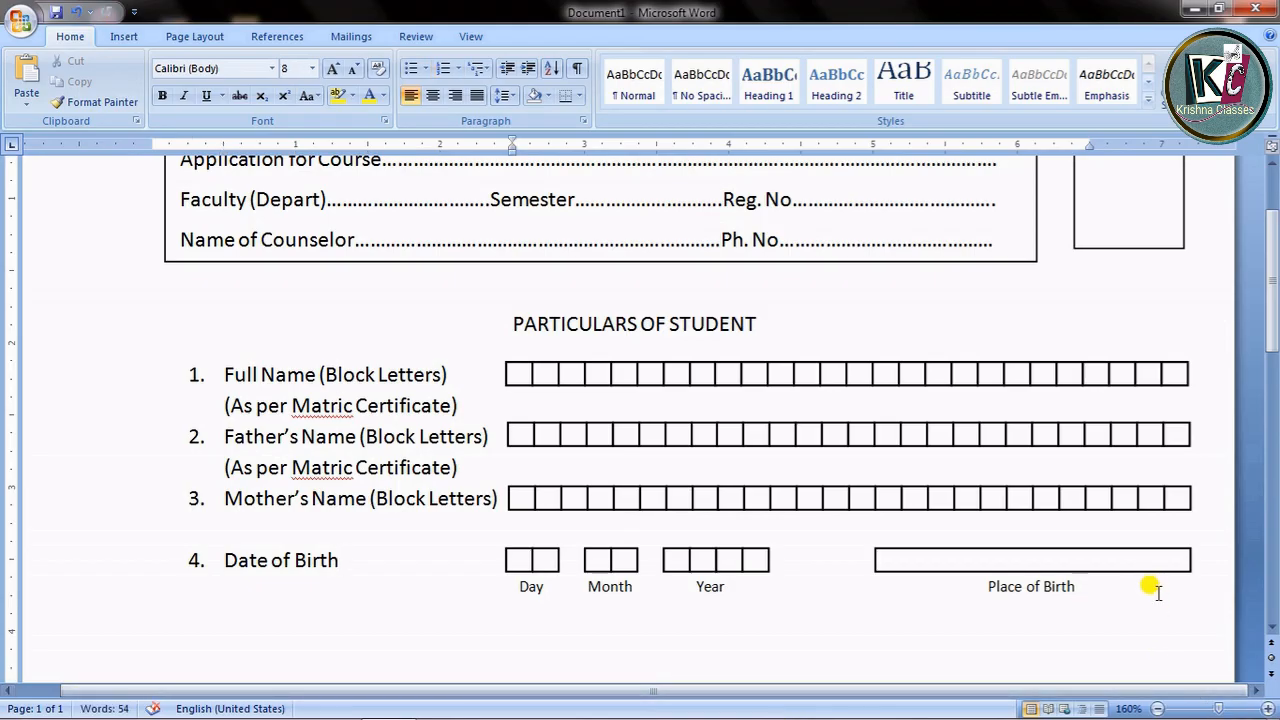
pyautogui.press('Down')
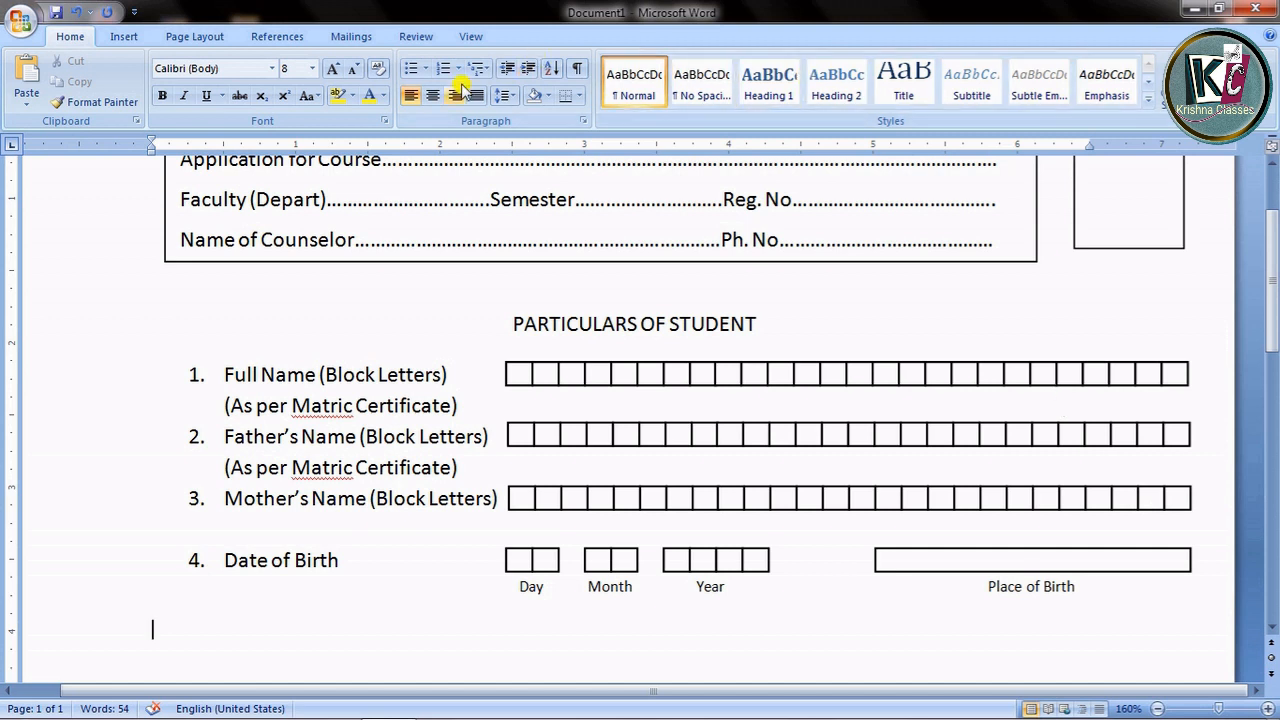
pyautogui.click(312, 68)
pyautogui.click(291, 137)
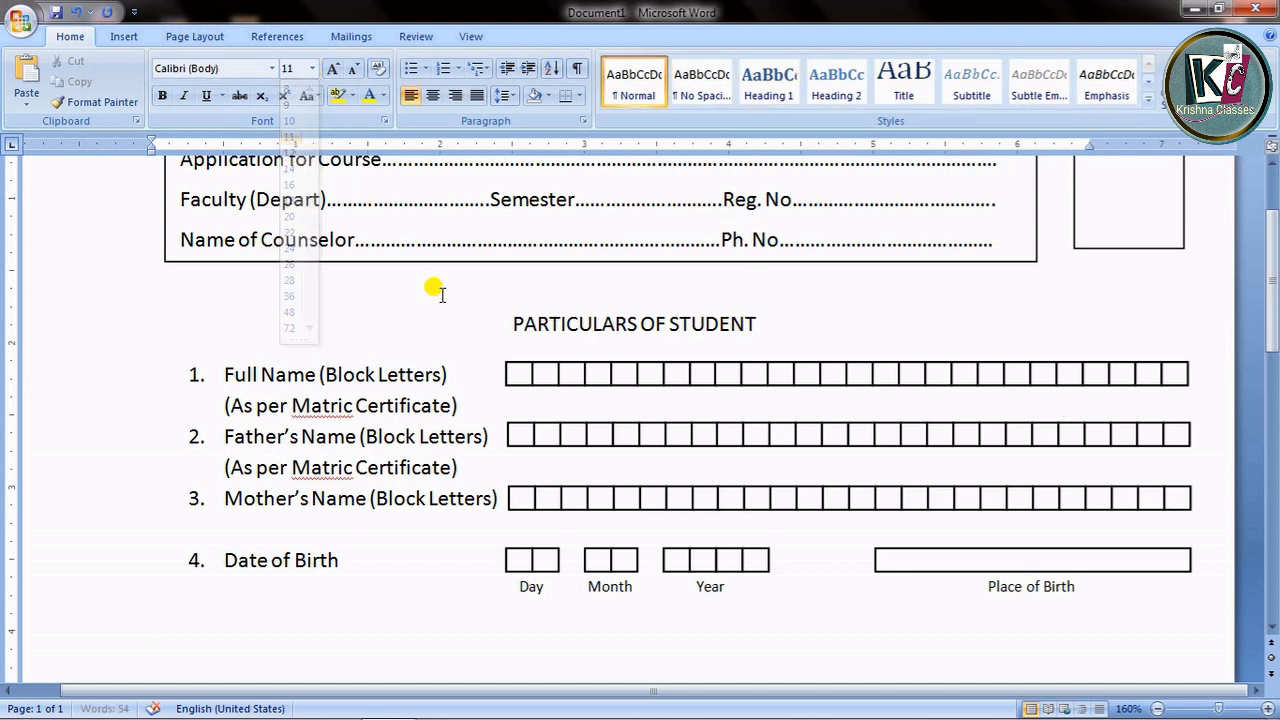
pyautogui.write('5')
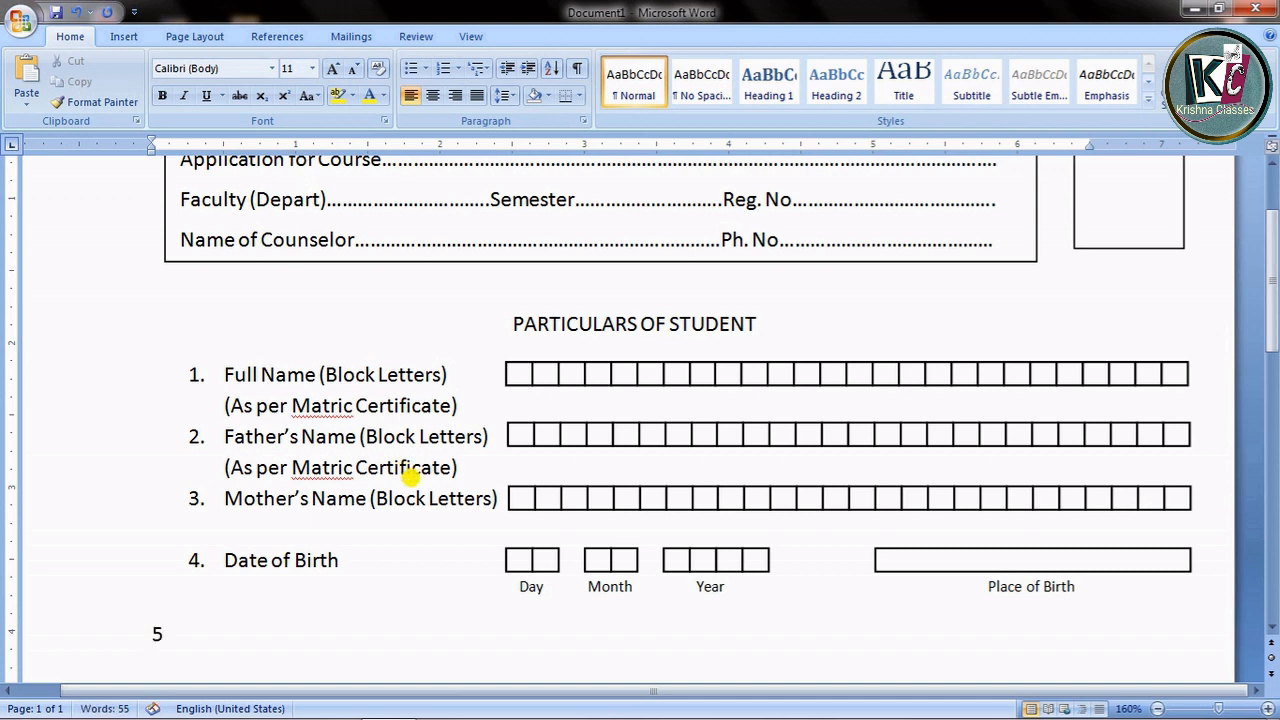
pyautogui.write('. P')
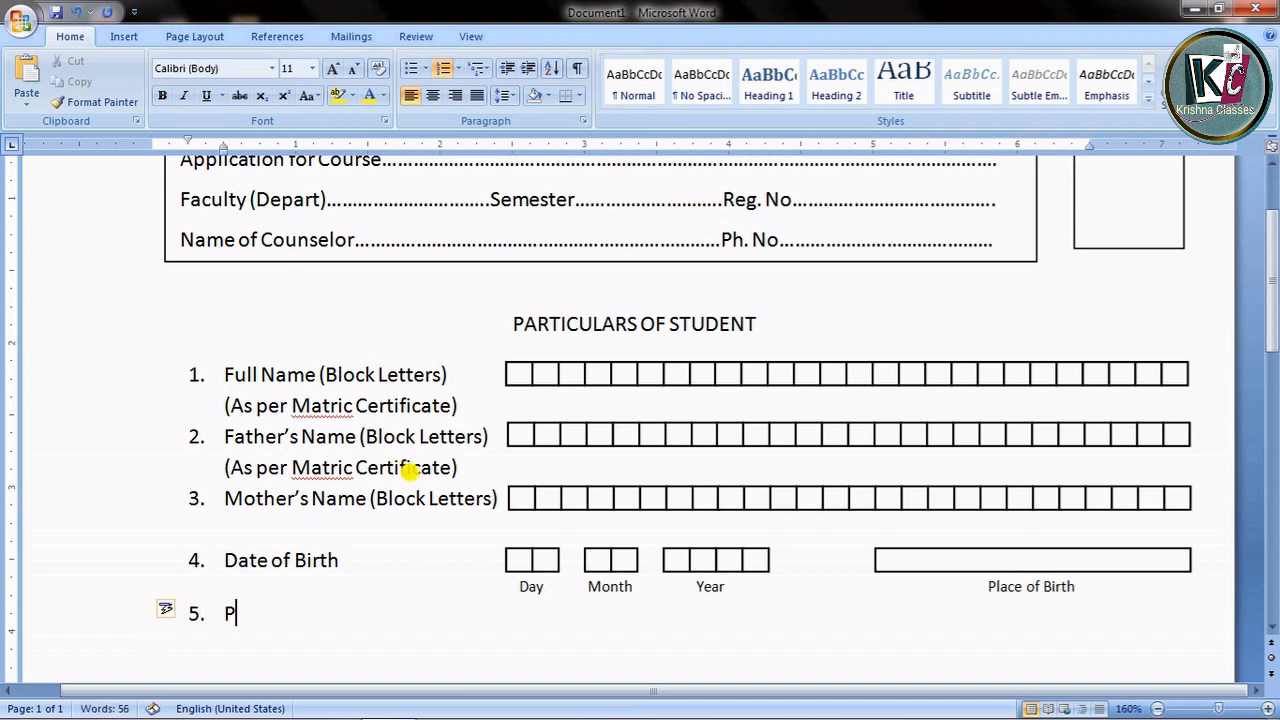
pyautogui.write('ermanen')
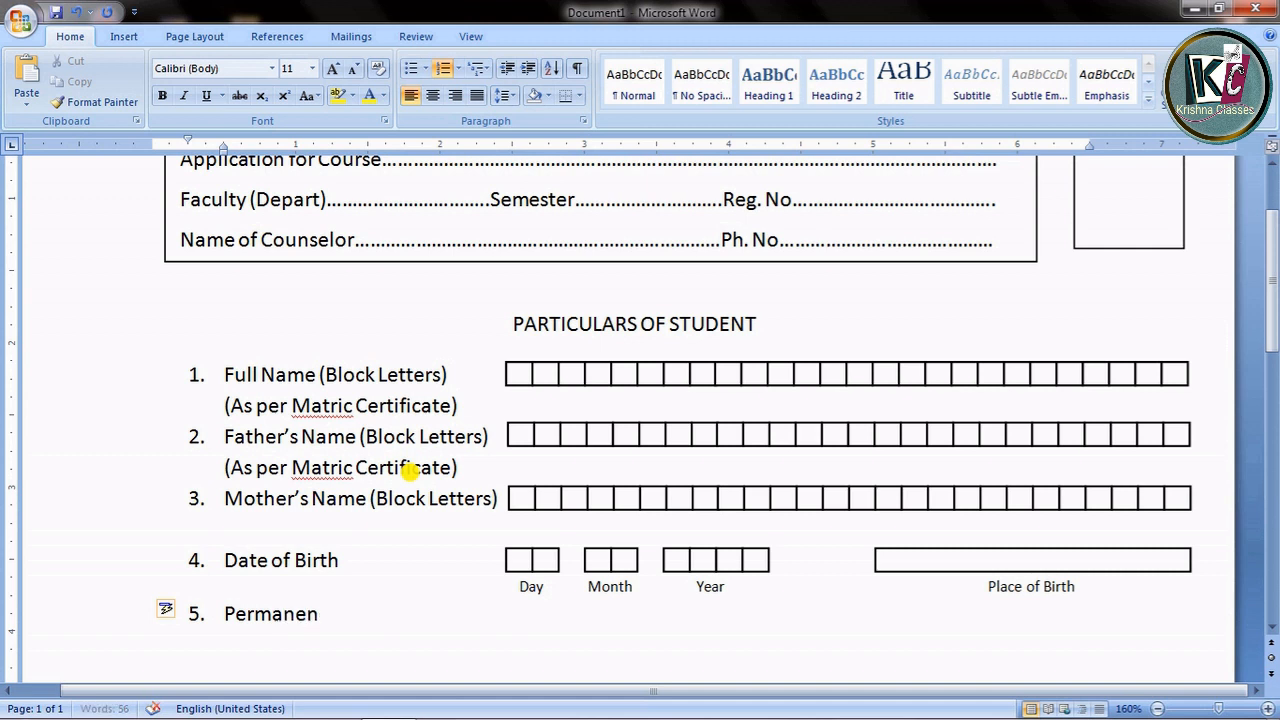
pyautogui.write('t Address')
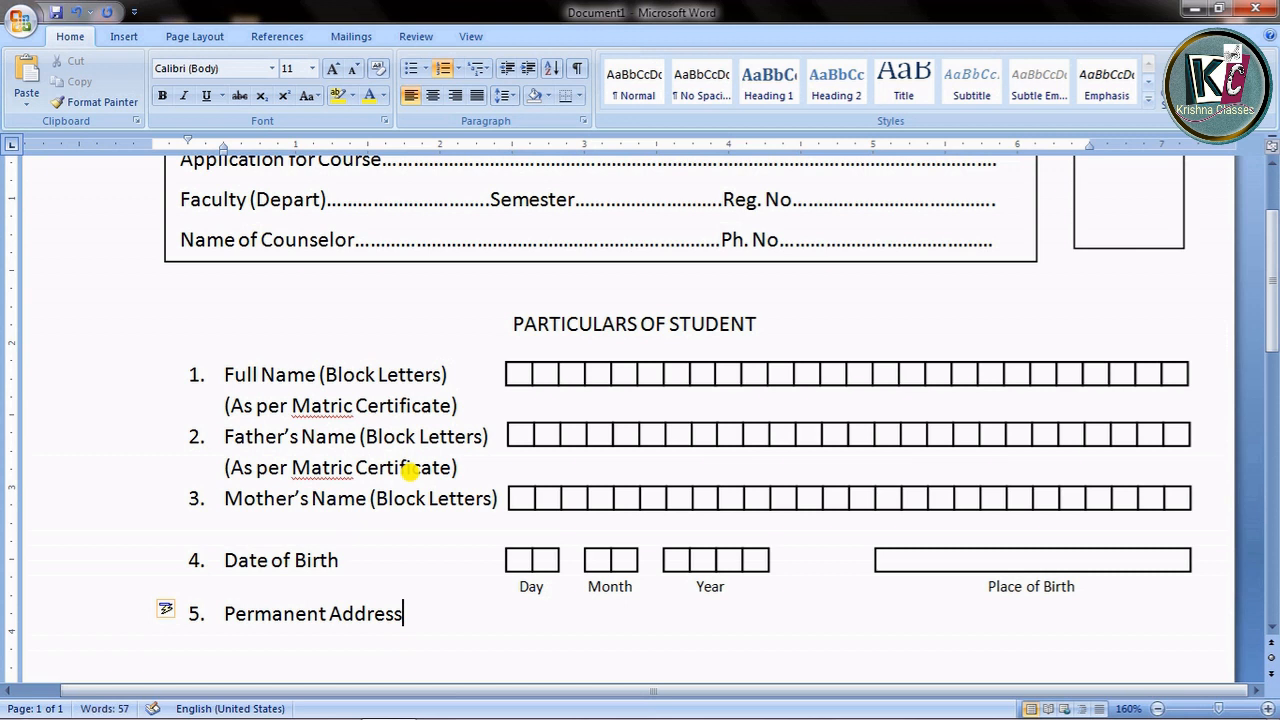
# - Add a dotted fill-in line after "Permanent Address", running to the right margin
pyautogui.write('..........................................................................................')
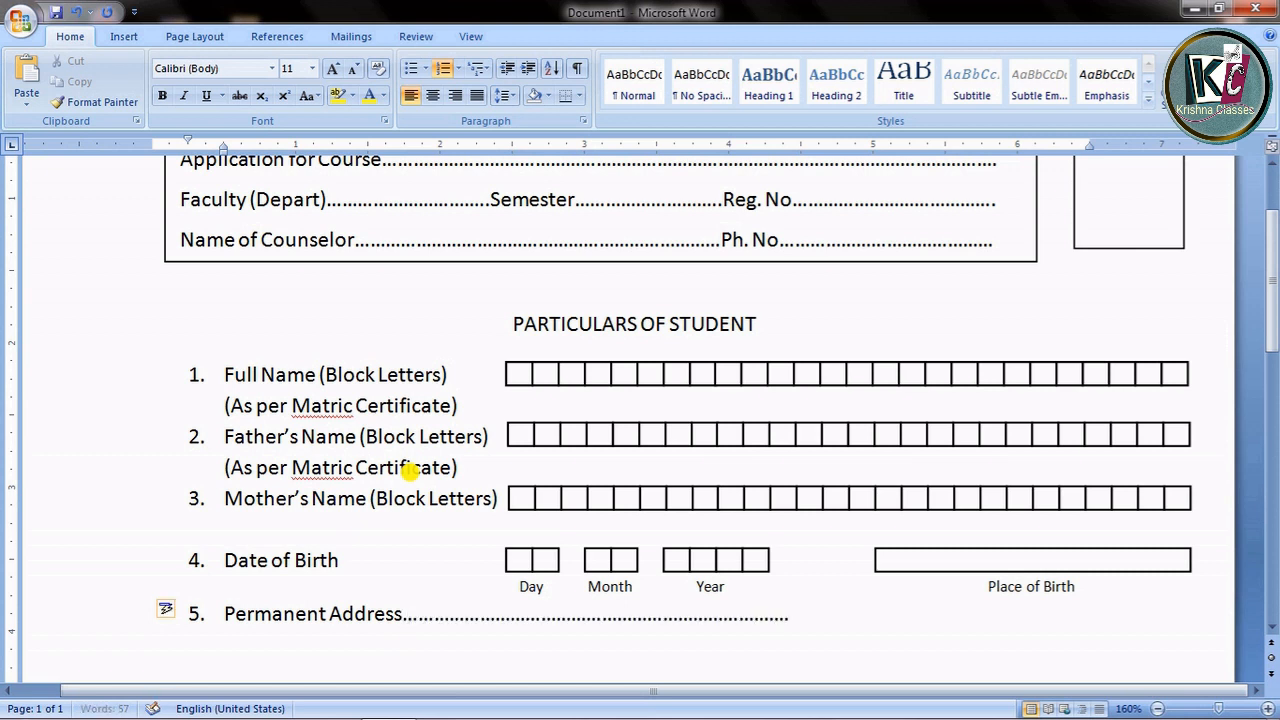
pyautogui.write('.................................................................................')
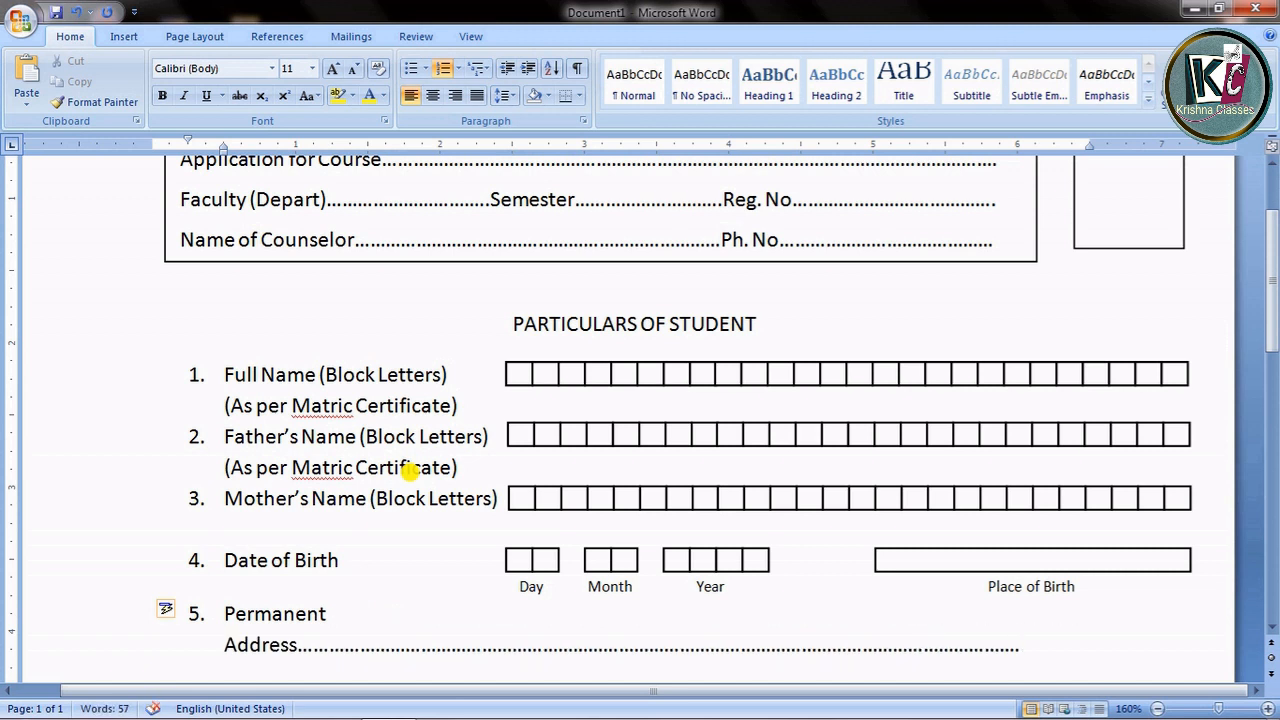
pyautogui.press('BackSpace')
pyautogui.press('BackSpace')
pyautogui.press('BackSpace')
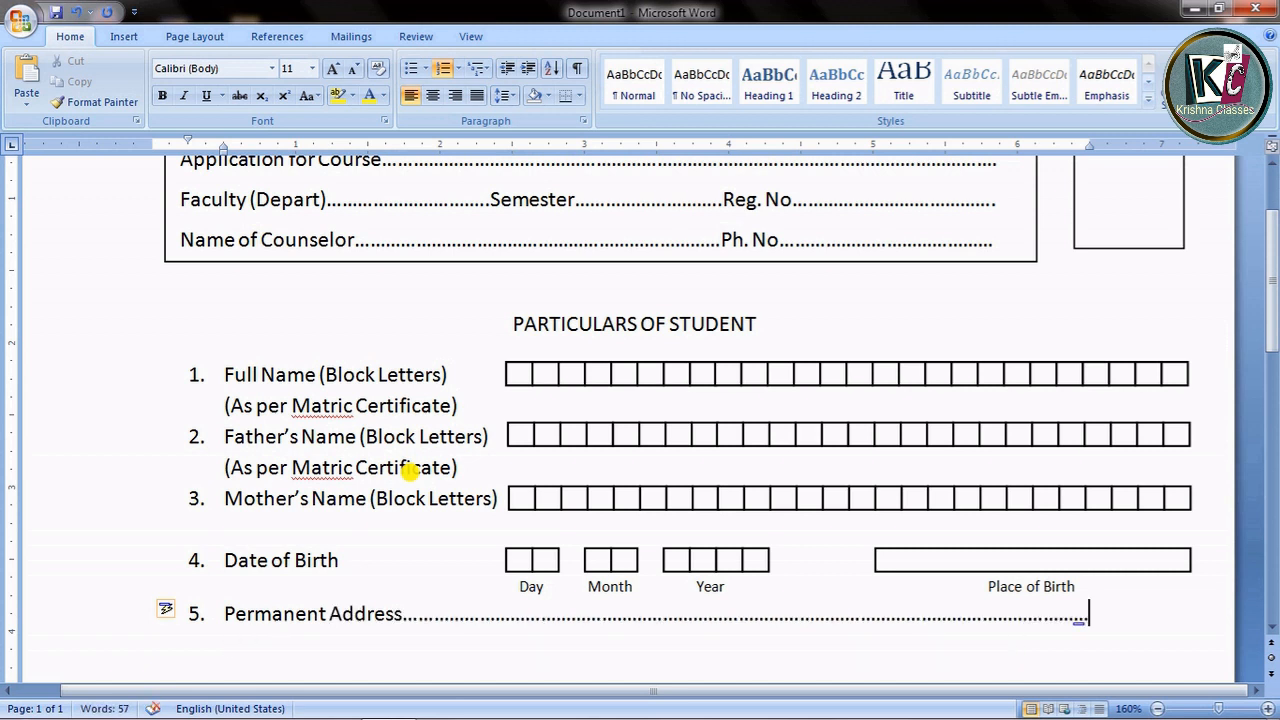
pyautogui.write('...')
pyautogui.press('BackSpace')
pyautogui.press('BackSpace')
pyautogui.write('..')
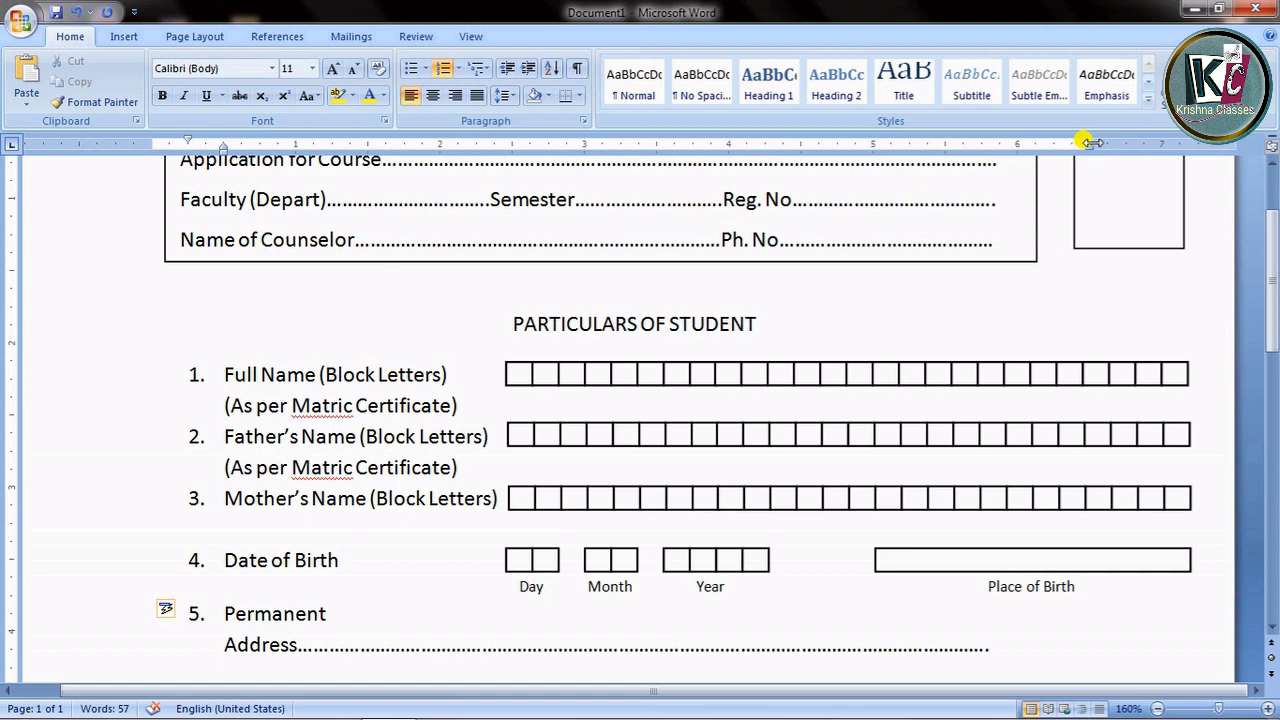
# - Move the Permanent Address line's right indent just past the 7-inch mark and extend its dots to the end of the box rows
pyautogui.moveTo(1089, 143); pyautogui.dragTo(1138, 143)
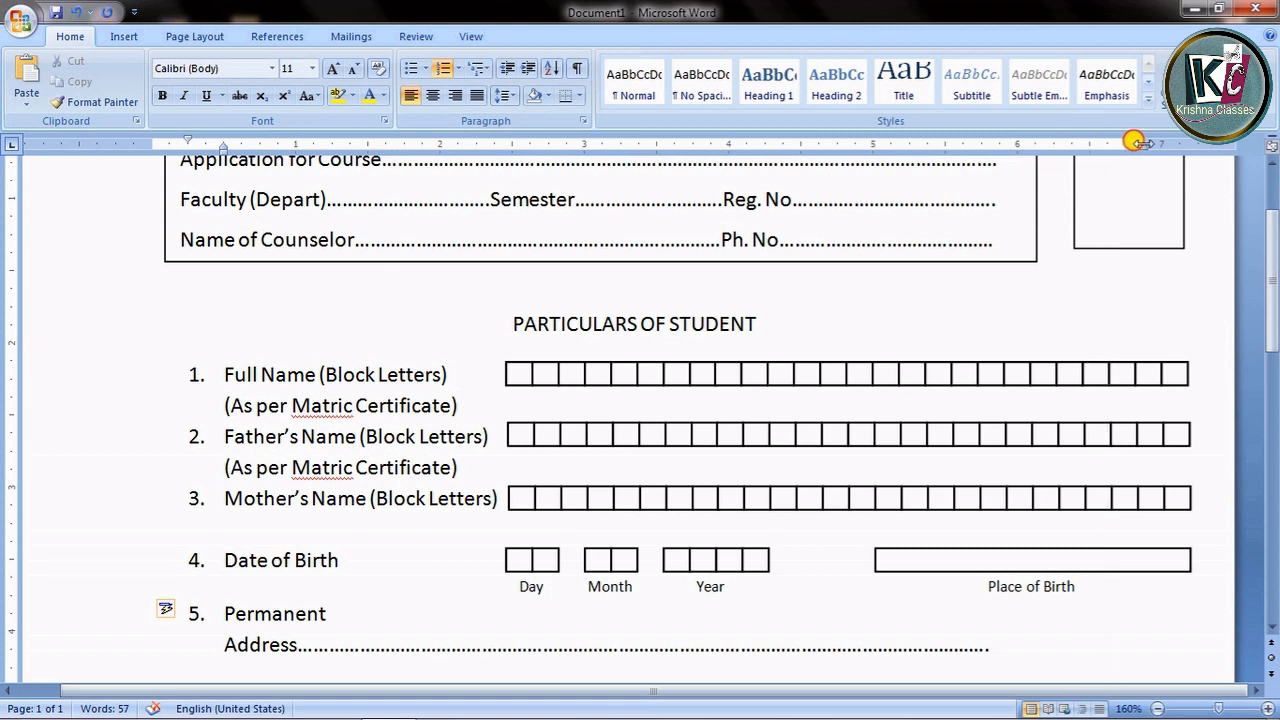
pyautogui.moveTo(1138, 143); pyautogui.dragTo(1188, 143)
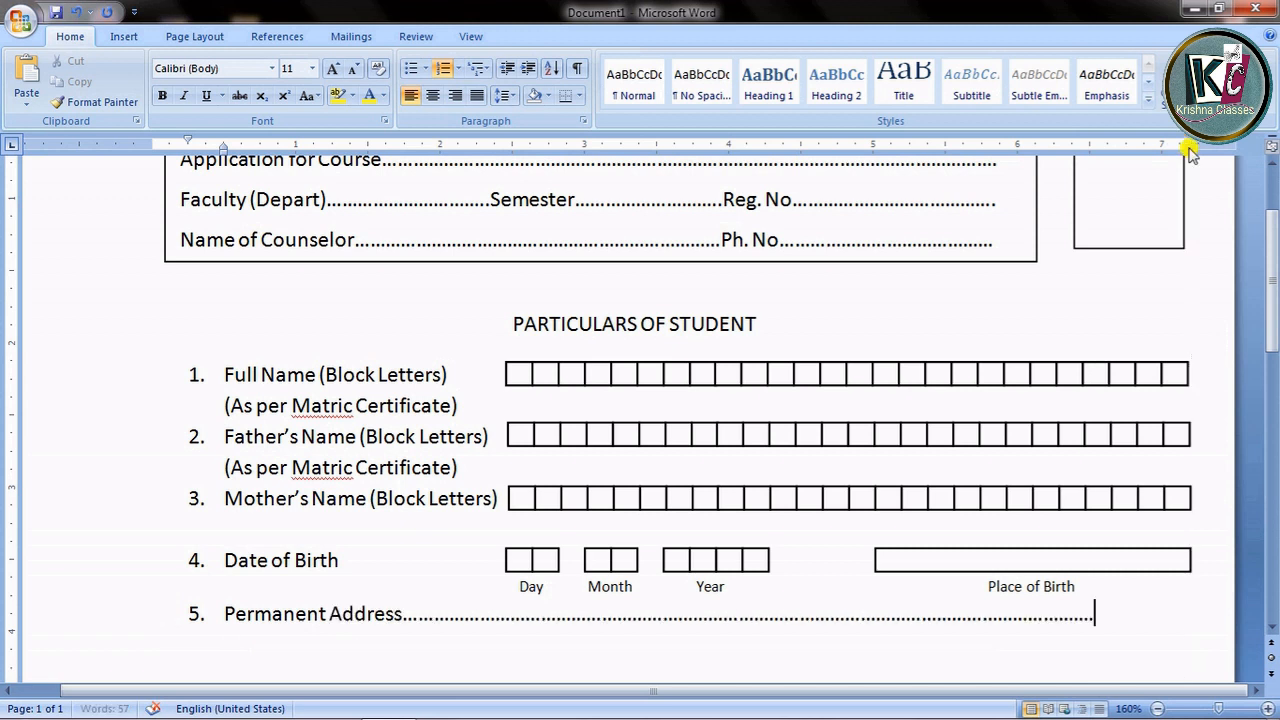
pyautogui.click(1133, 621)
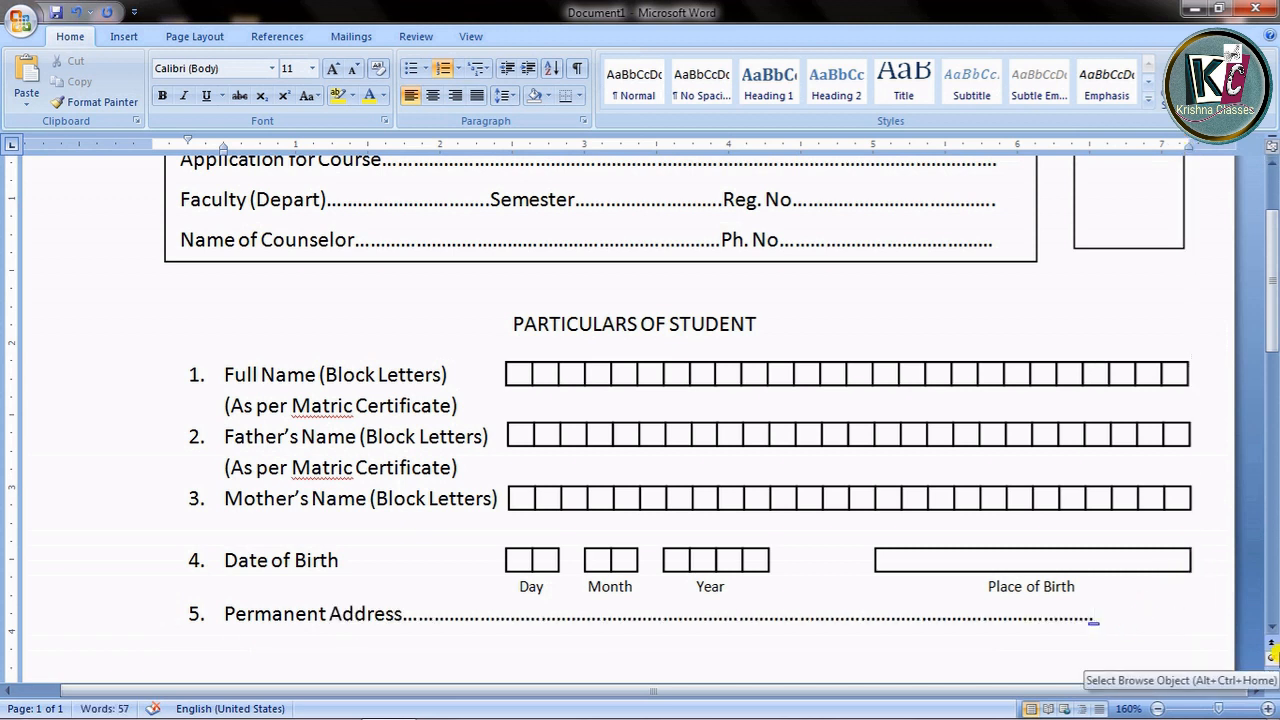
pyautogui.write('......................')
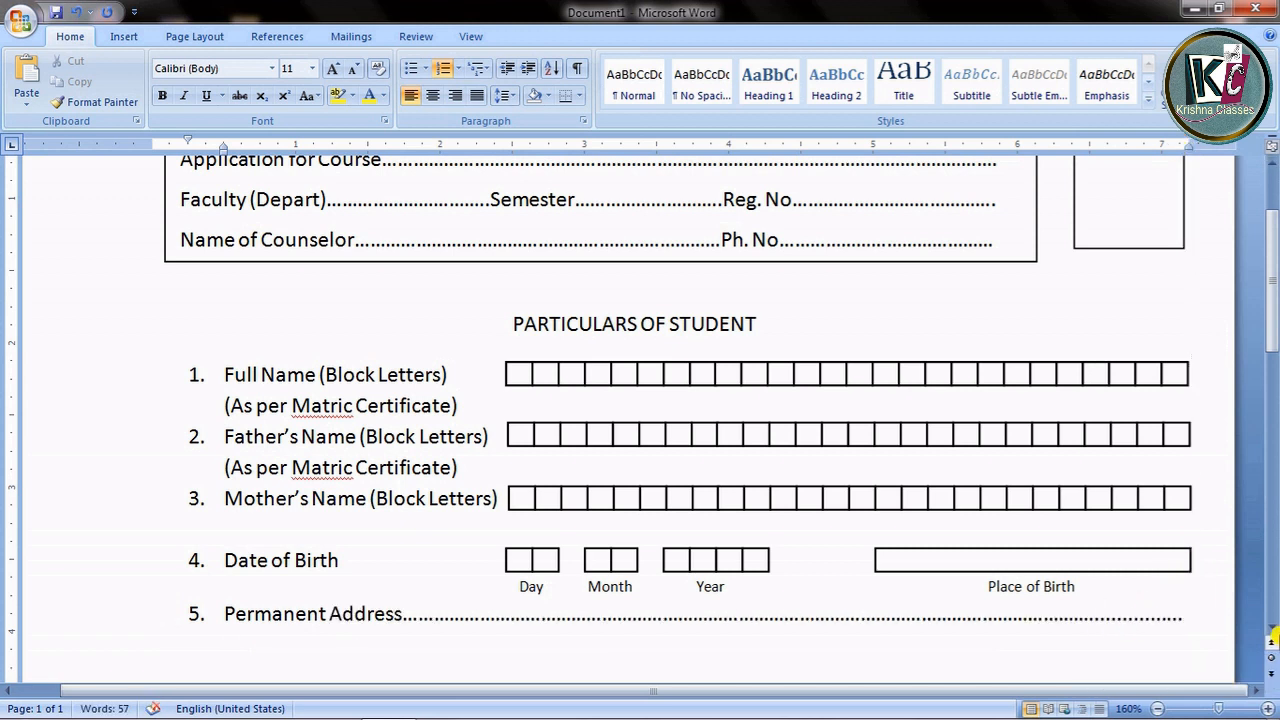
# - Add an unnumbered second dotted line under Permanent Address, with "Contact No" and its own dots filling the rest of the line
pyautogui.press('Return')
pyautogui.press('BackSpace')
pyautogui.write('.............................................................')
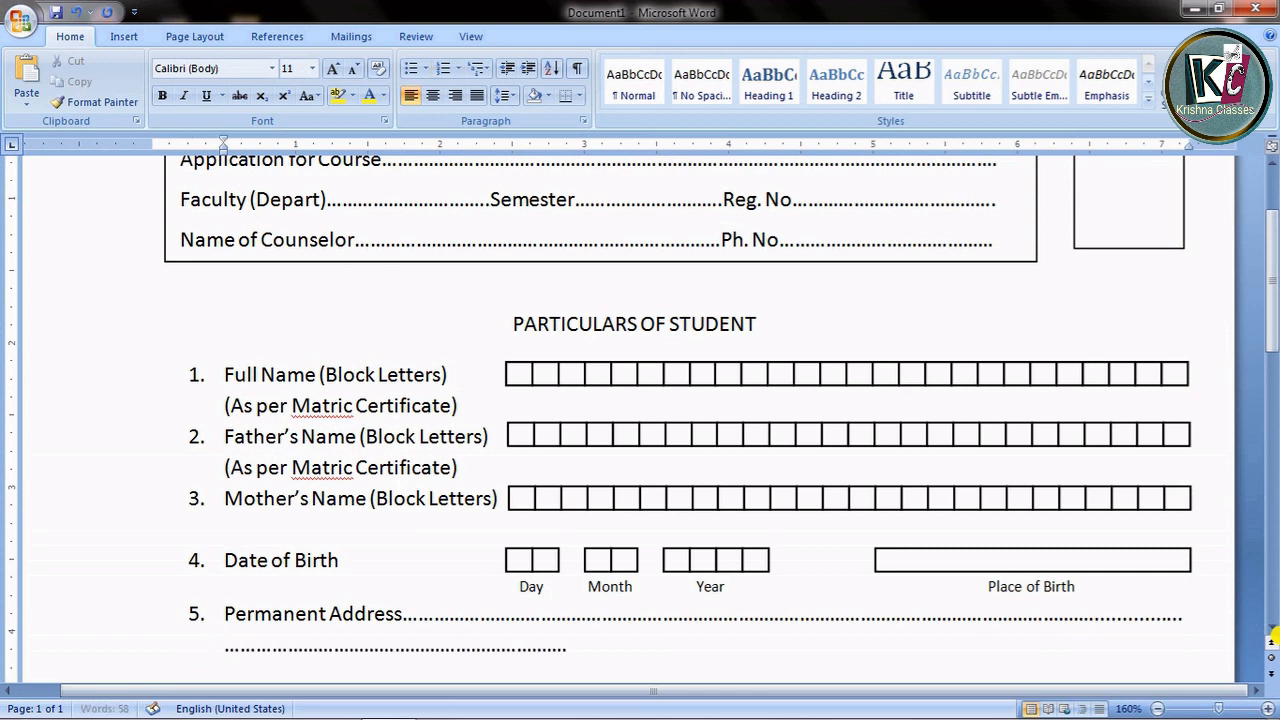
pyautogui.write('...............................................Contact')
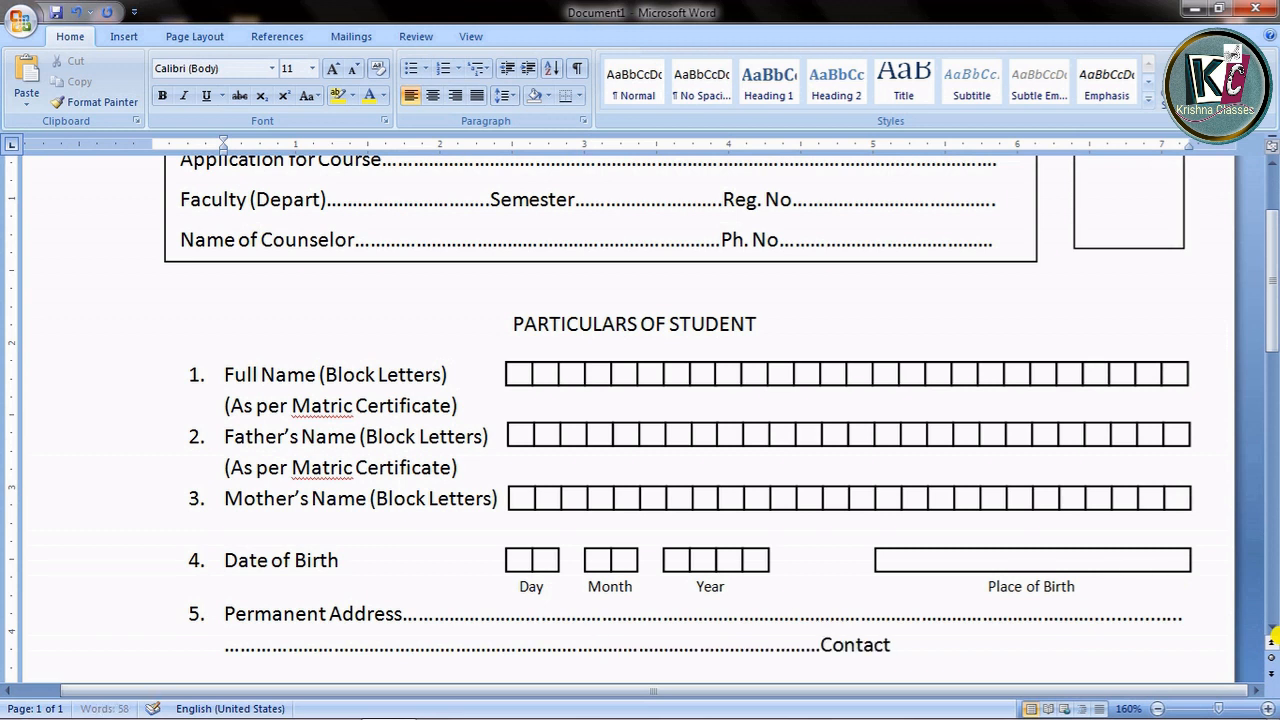
pyautogui.write(' No............................................')
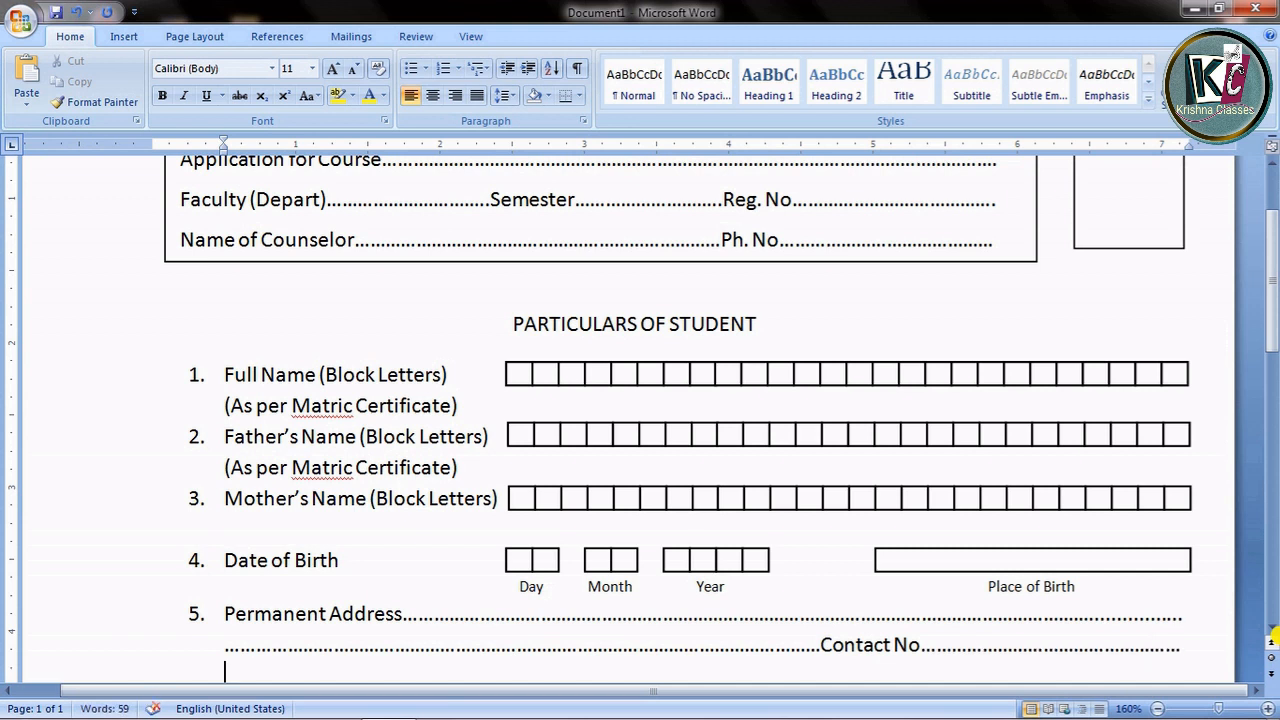
# - Add numbered item 6, "Address for Correspondence", below the Contact No line and follow it with a dotted fill-in line
pyautogui.press('BackSpace')
pyautogui.write('6. ')
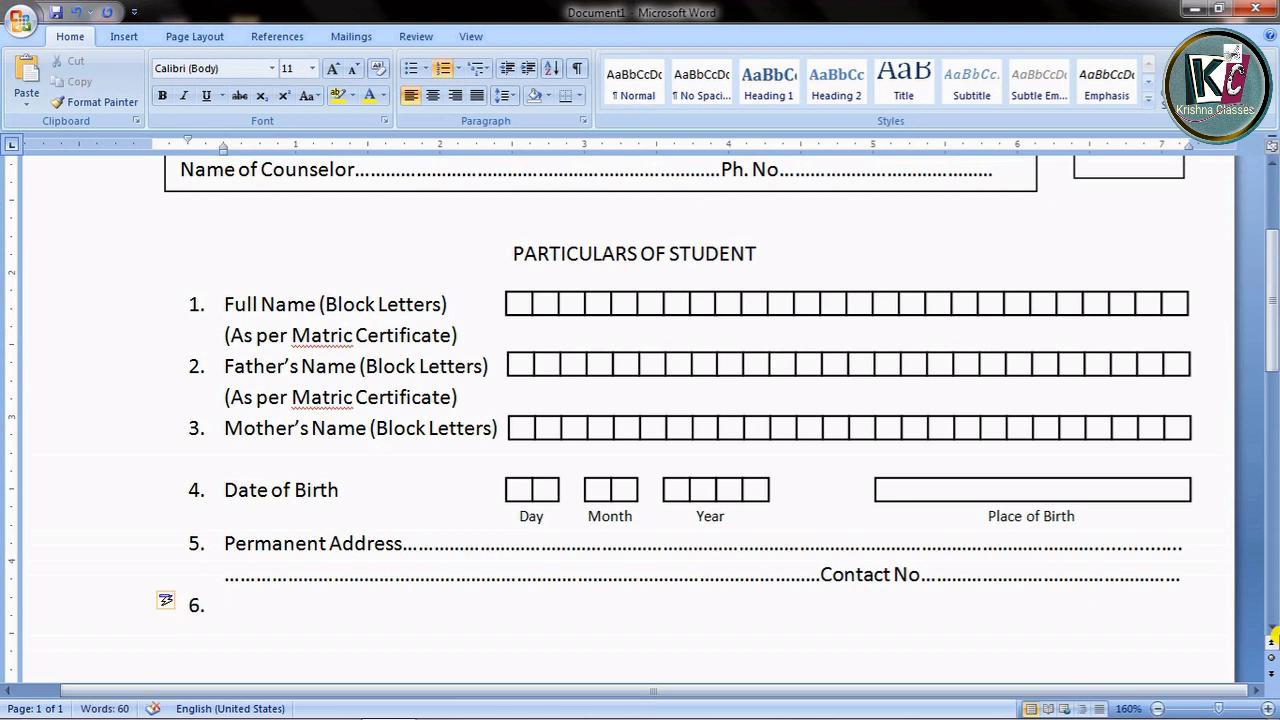
pyautogui.write('Address for Corre')
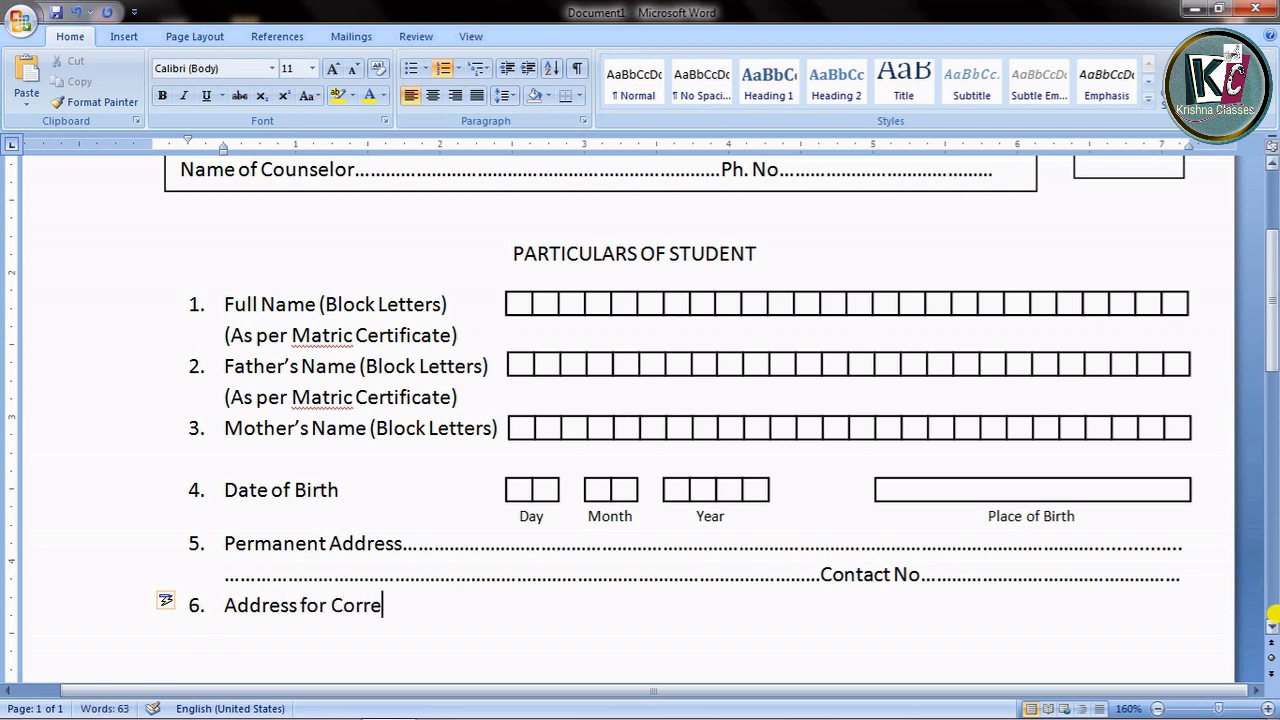
pyautogui.write('spondence.................')
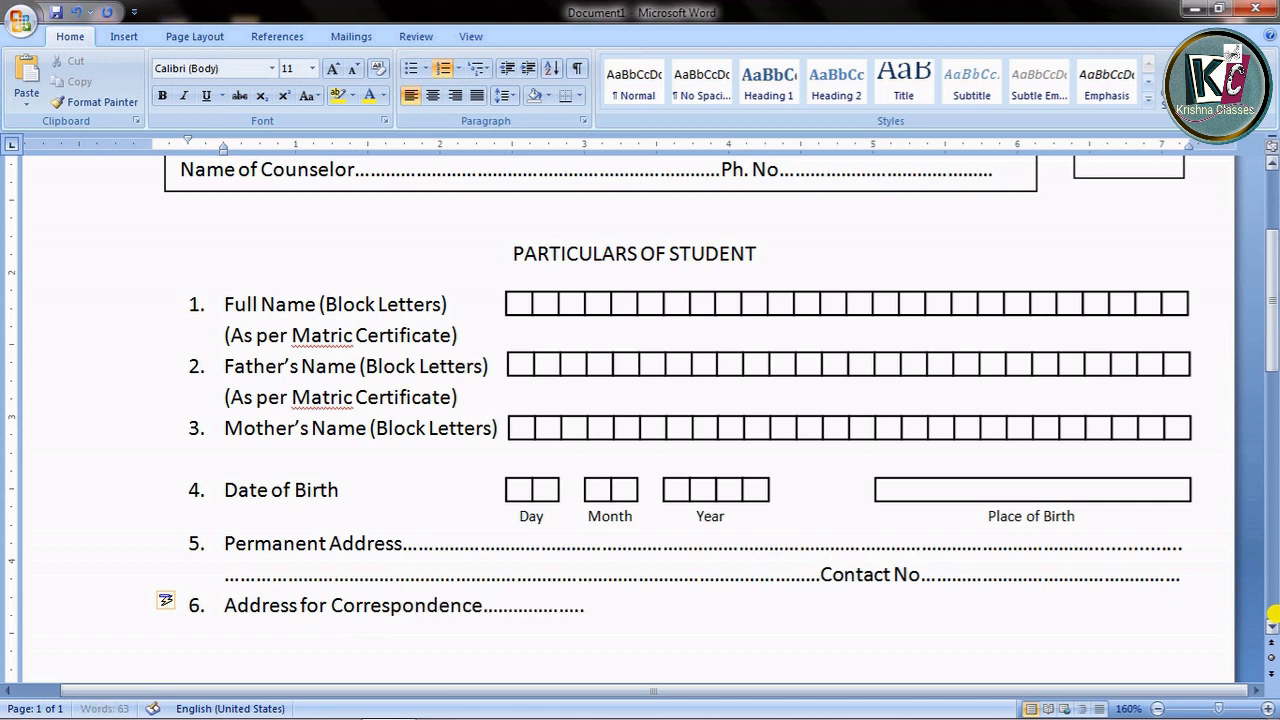
pyautogui.write('........................................................................................................')
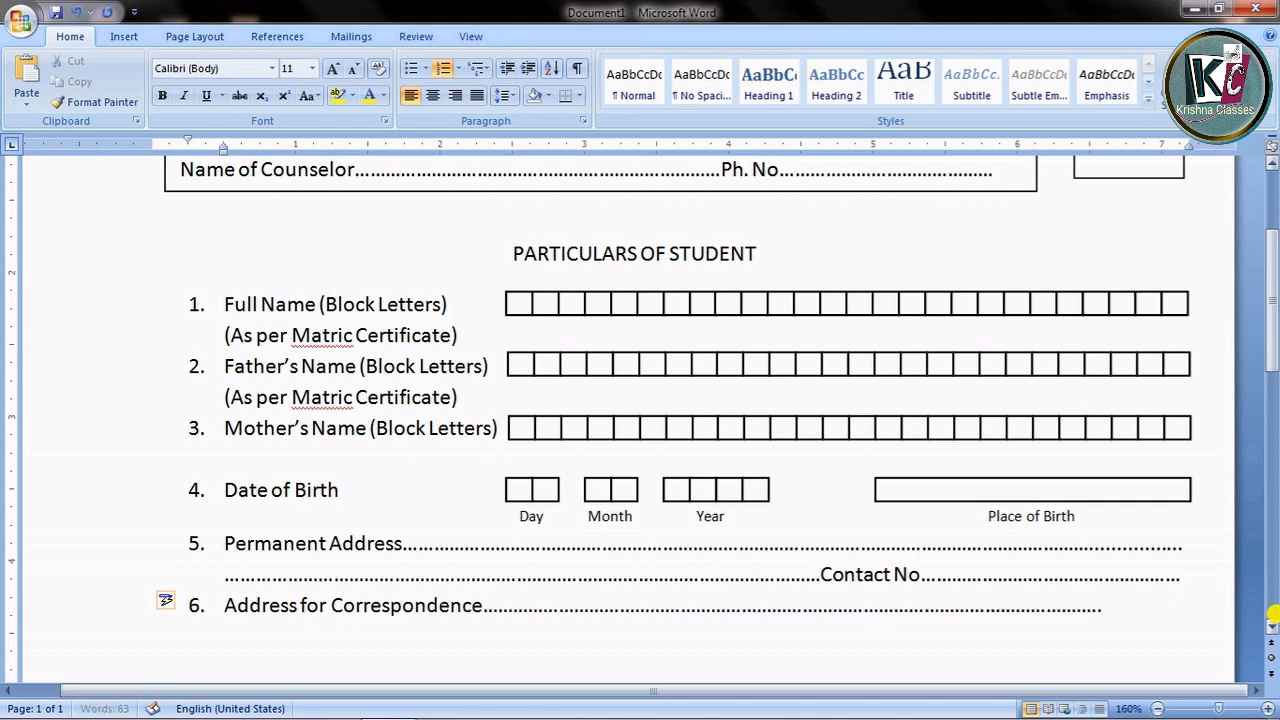
# - Continue item 6's dots onto a second line and add "Contact No" there, with its own dots filling the rest
pyautogui.write('.........................................')
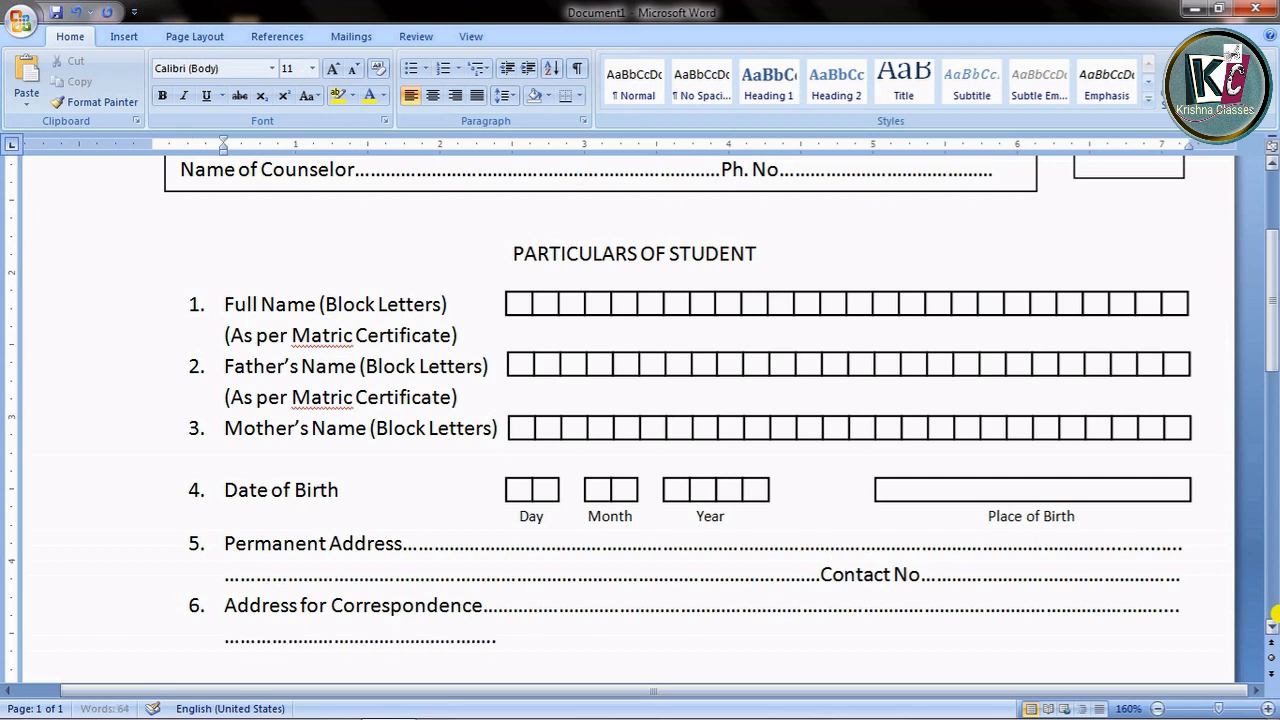
pyautogui.write('................................................................................Co')
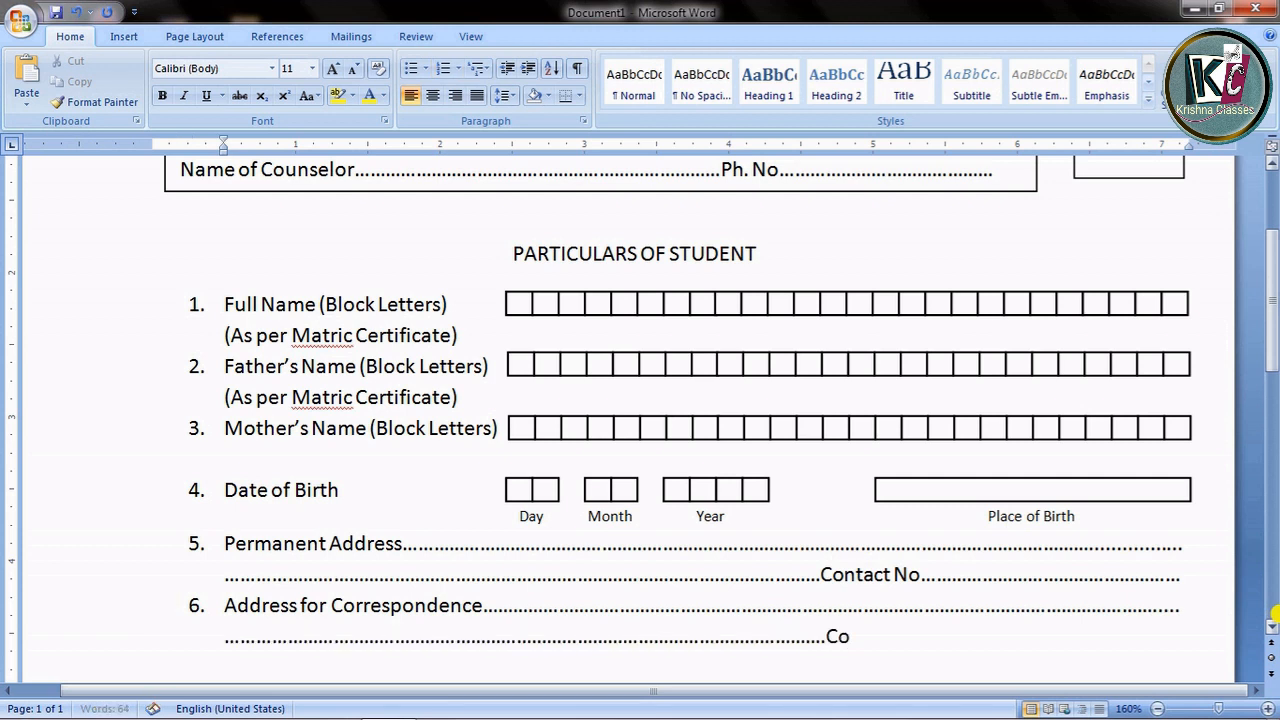
pyautogui.write('ntact No')
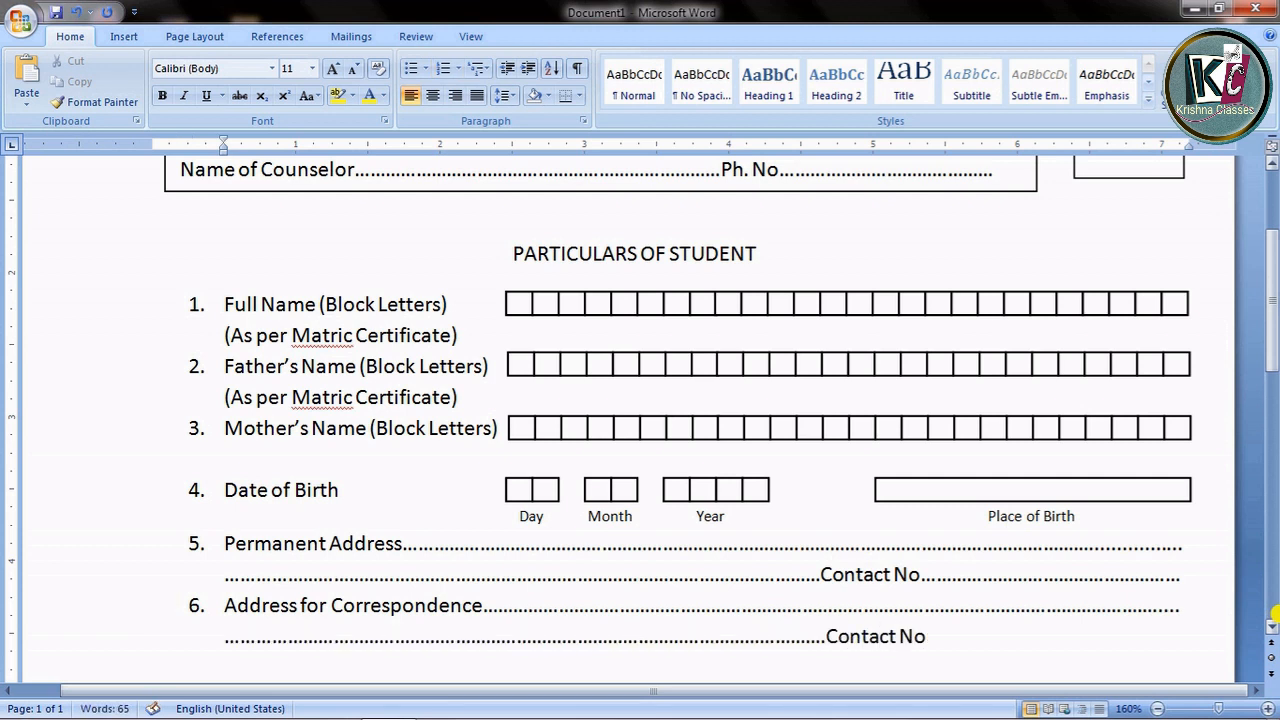
pyautogui.write('............................................................')
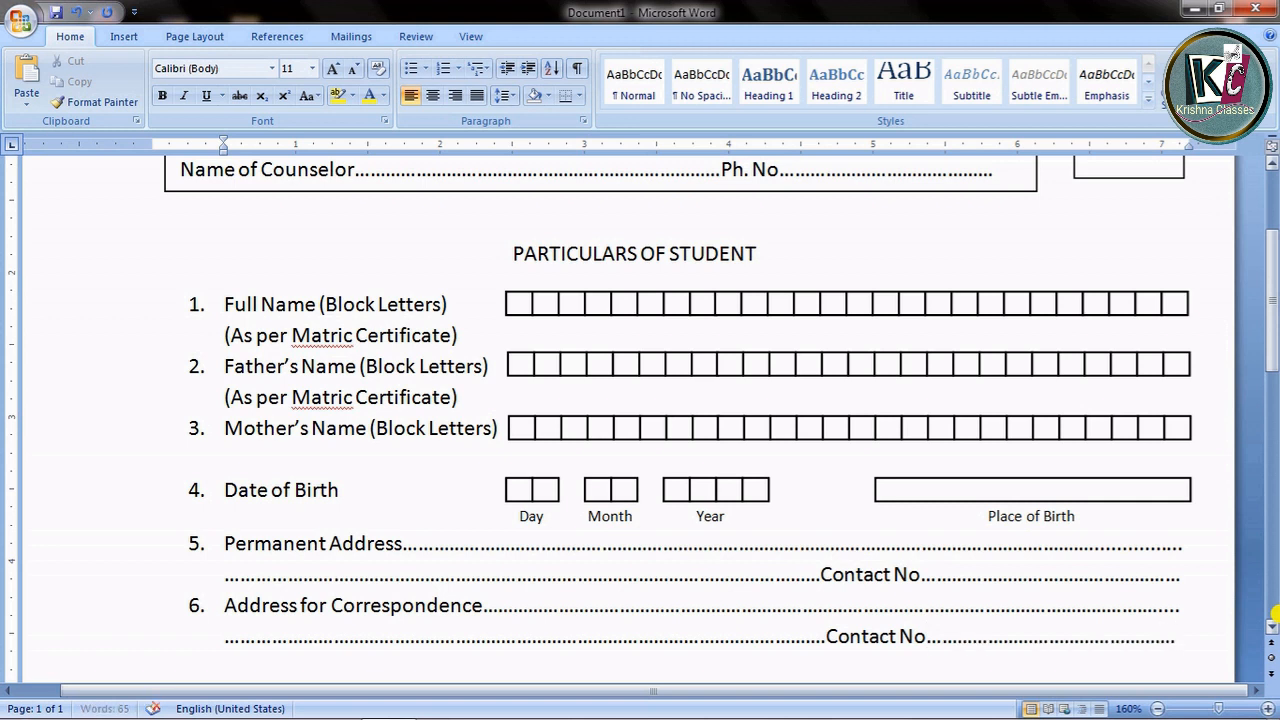
# - Add numbered item 7 with "Religion" and "Caste" on one line, each followed by dots, filling the line
pyautogui.press('Return')
pyautogui.write('7.')
pyautogui.press('Tab')
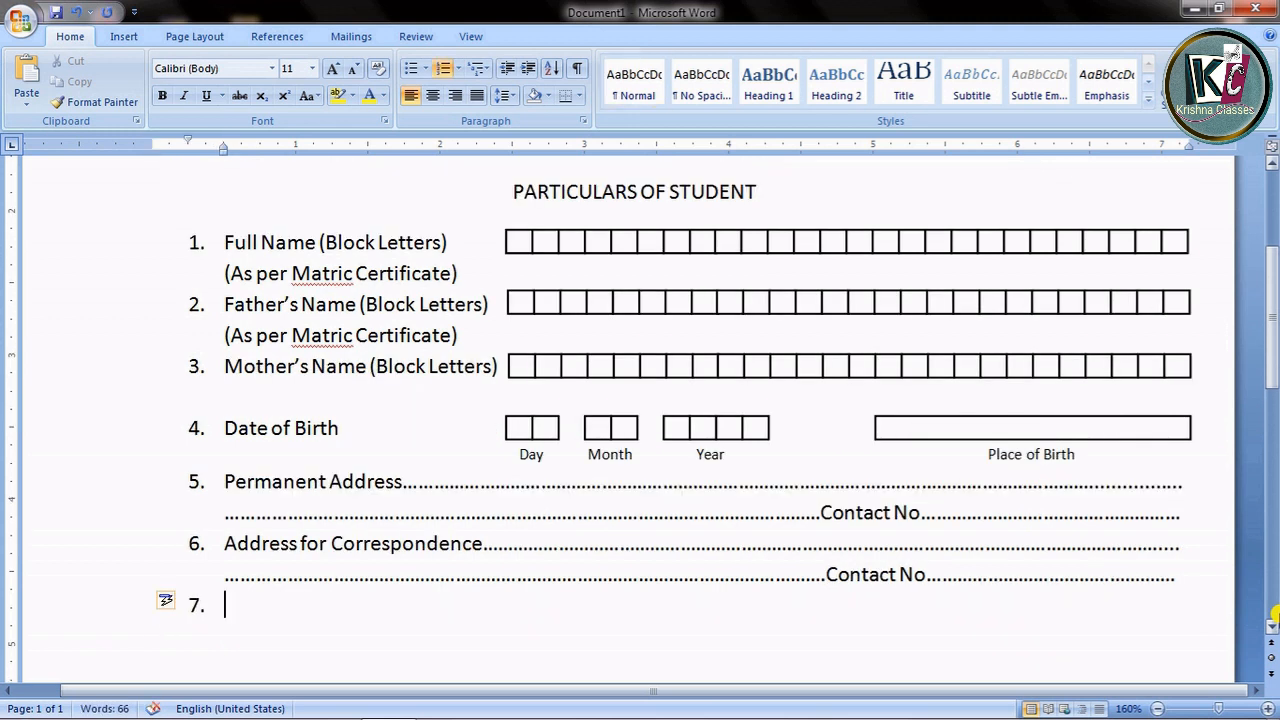
pyautogui.write('D')
pyautogui.press('BackSpace')
pyautogui.write('Religion')
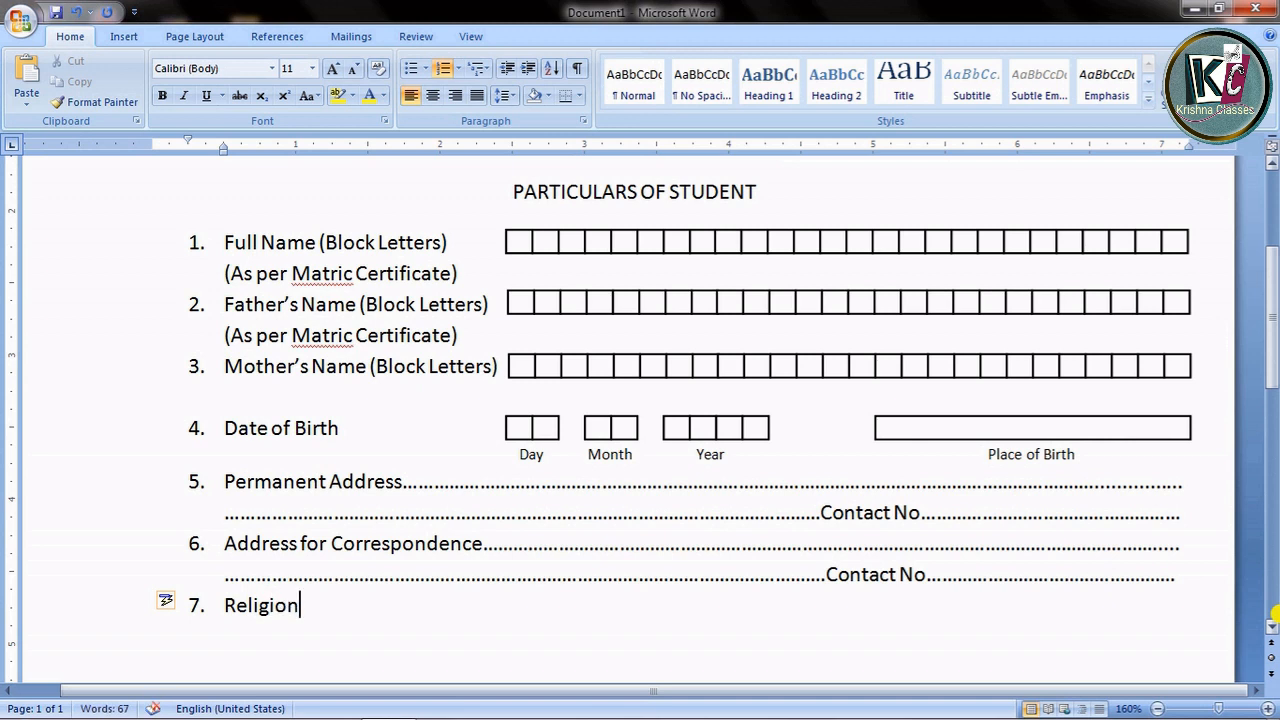
pyautogui.write('..............................')
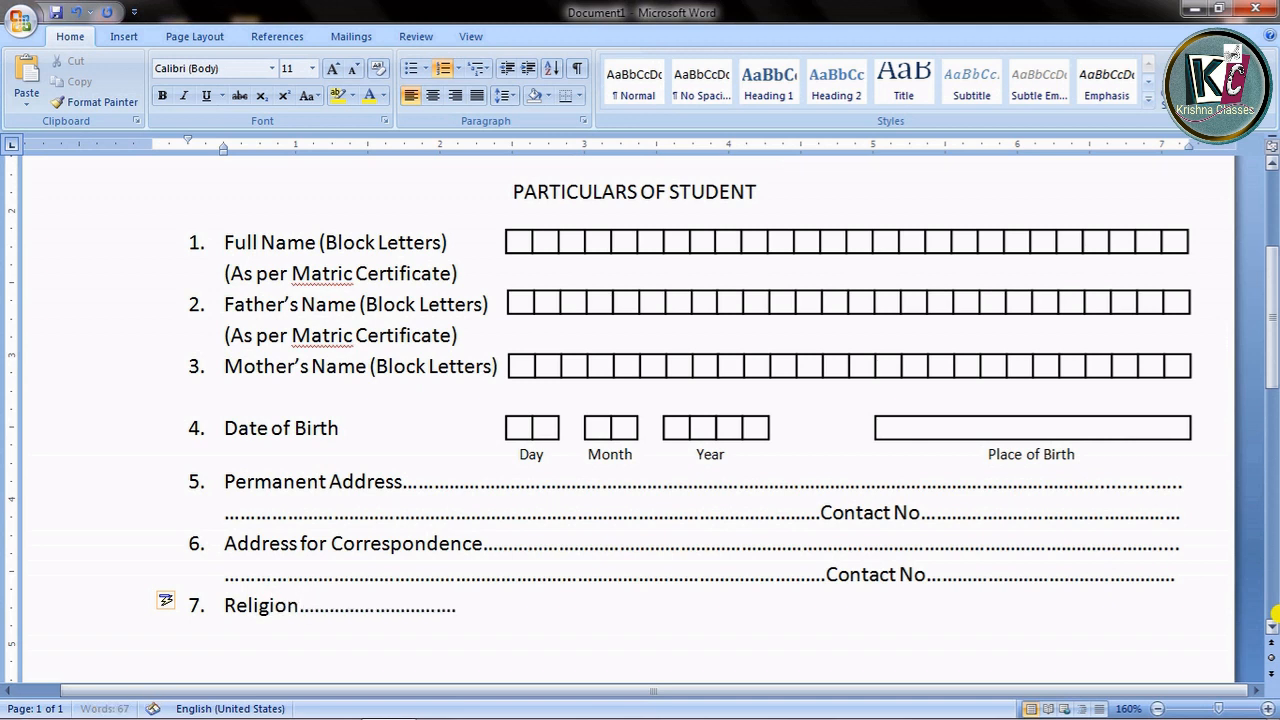
pyautogui.write('................................................................')
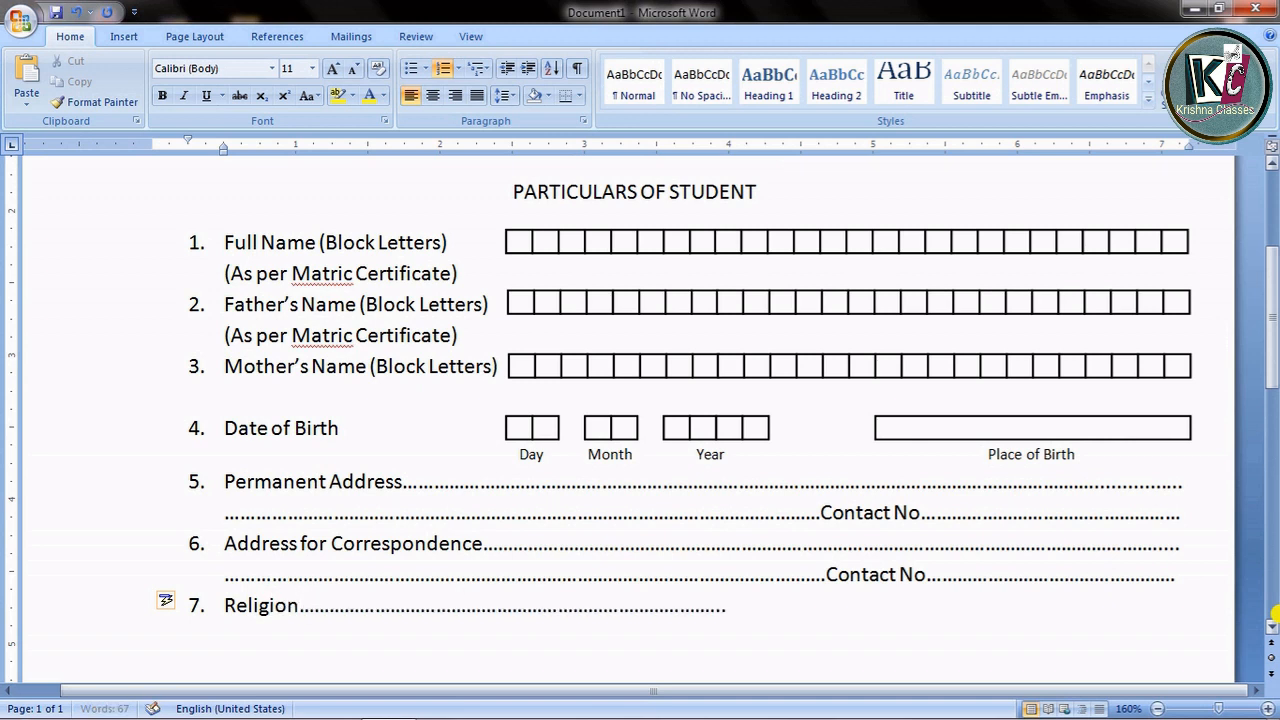
pyautogui.write('......................Caste.........')
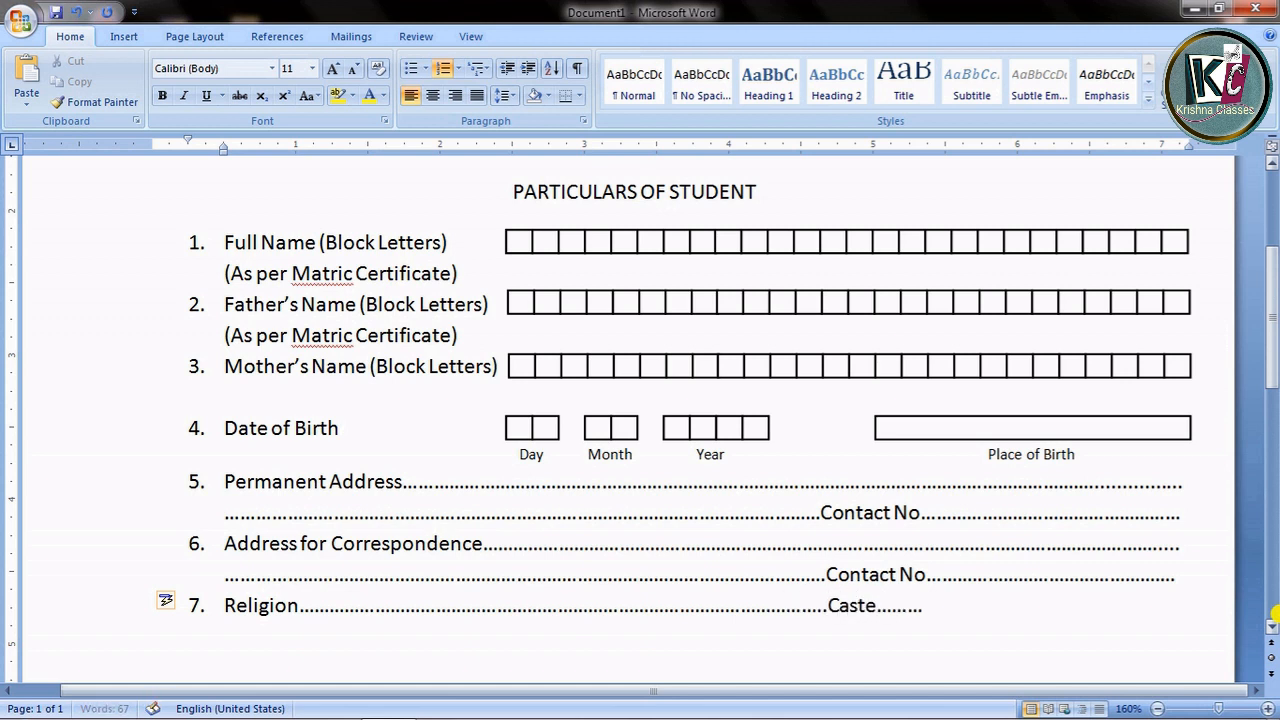
pyautogui.write('............................................')
pyautogui.write('.')
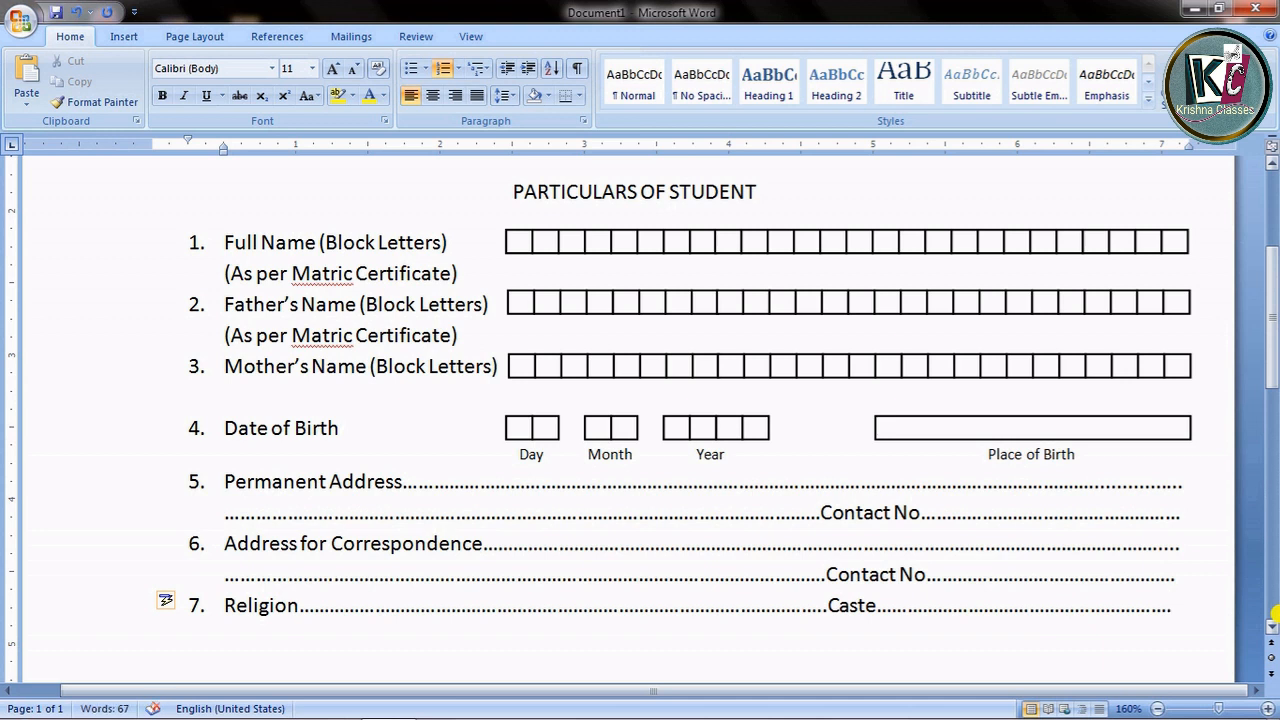
# - Add numbered item 8 reading "Category (As per Govt. of Uttar Pradesh):"
pyautogui.press('Return')
pyautogui.write('Ca')
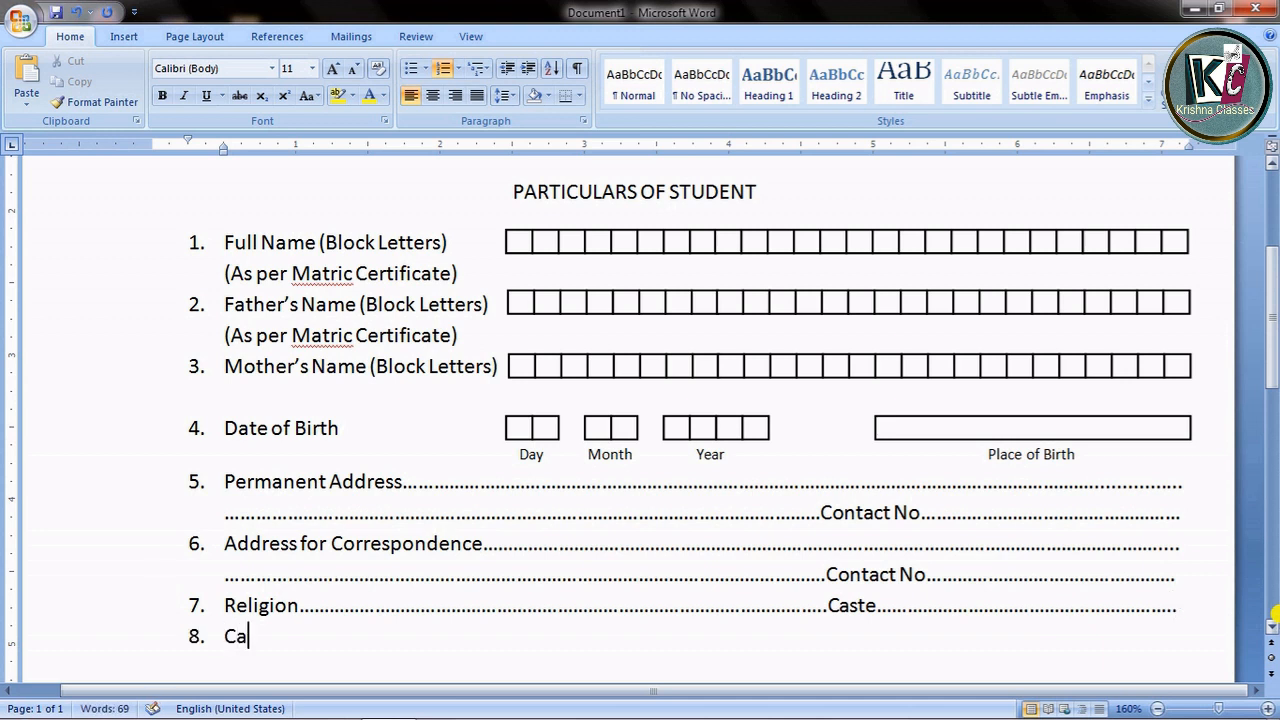
pyautogui.write('tegory (')
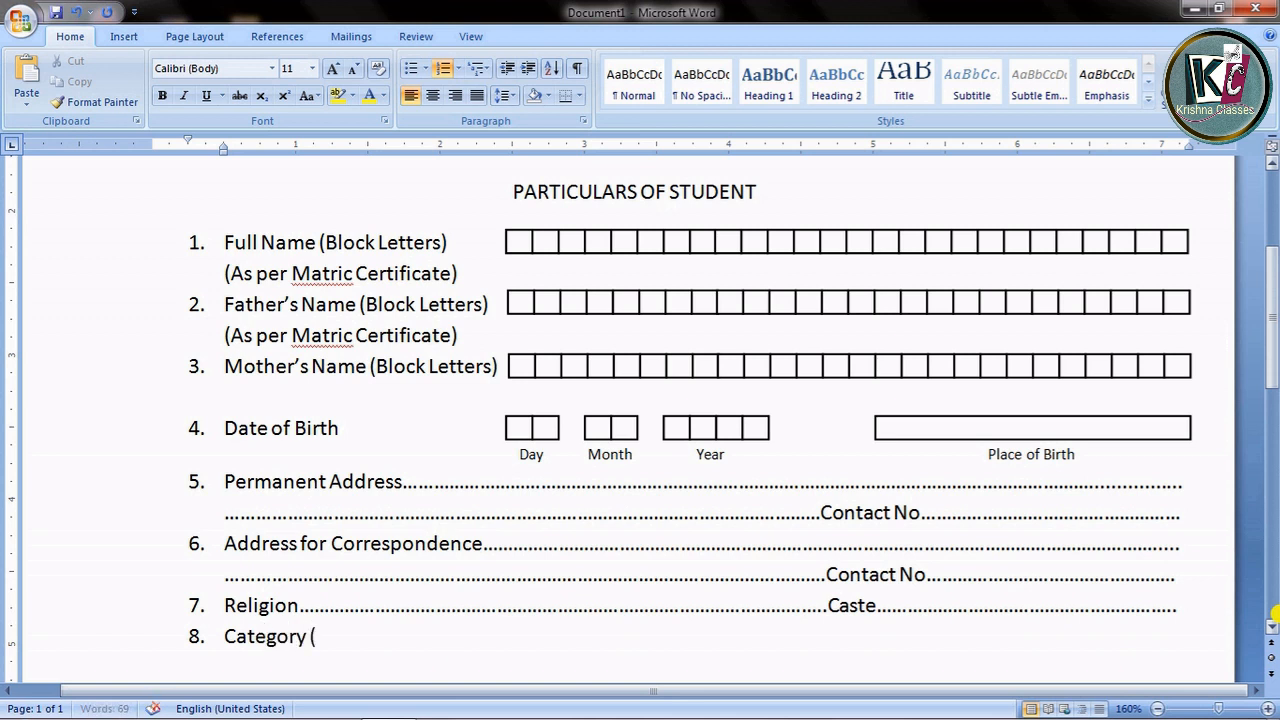
pyautogui.write('As per')
pyautogui.write(' G')
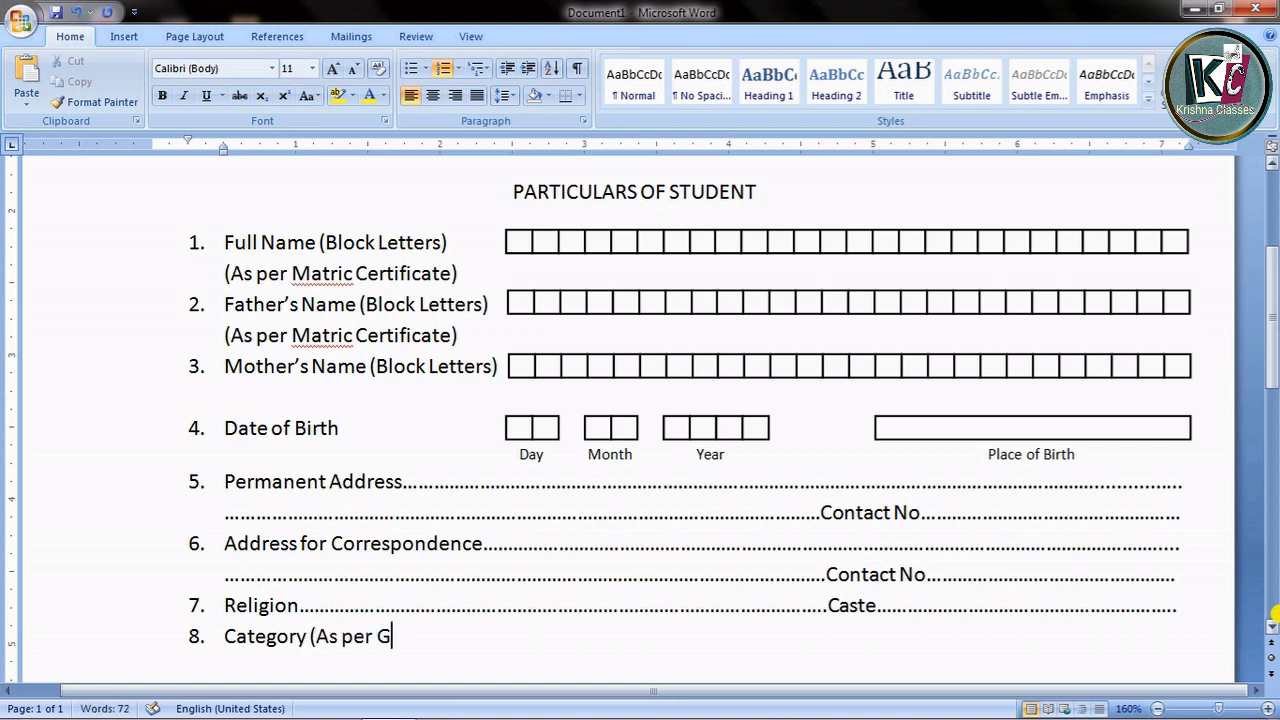
pyautogui.write('ovt. of ')
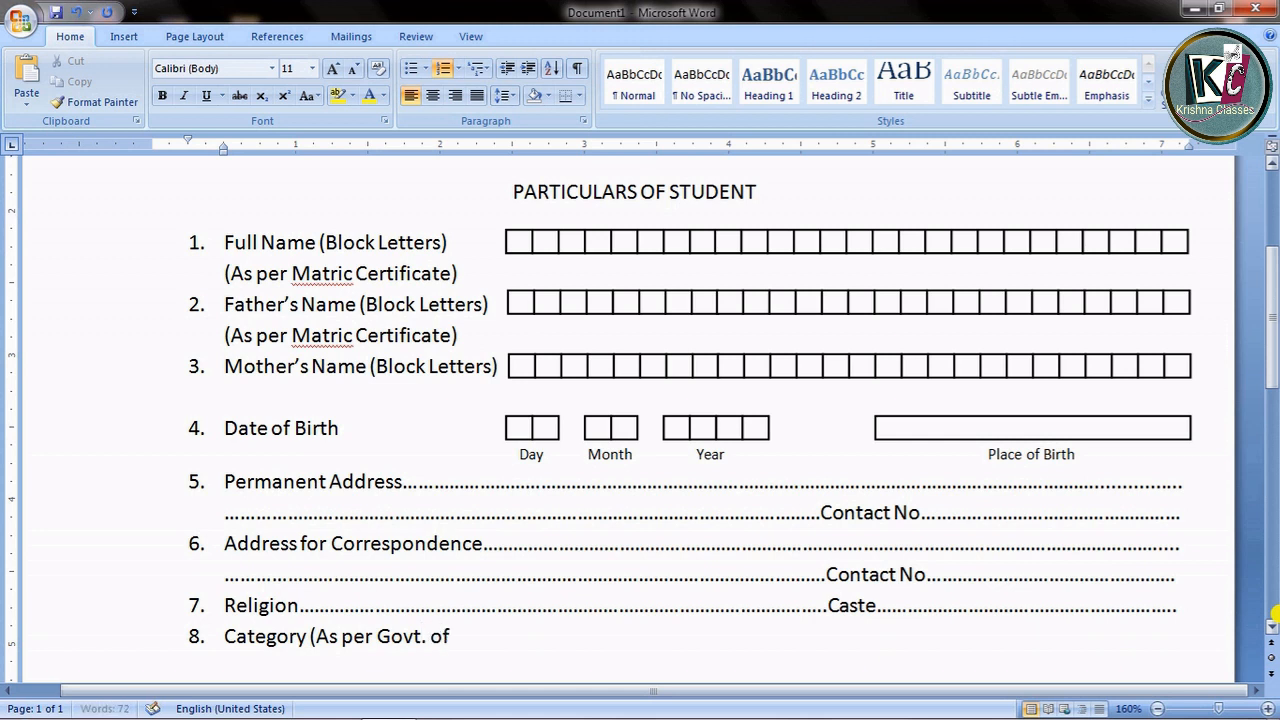
pyautogui.write('Uttar Pradesh')
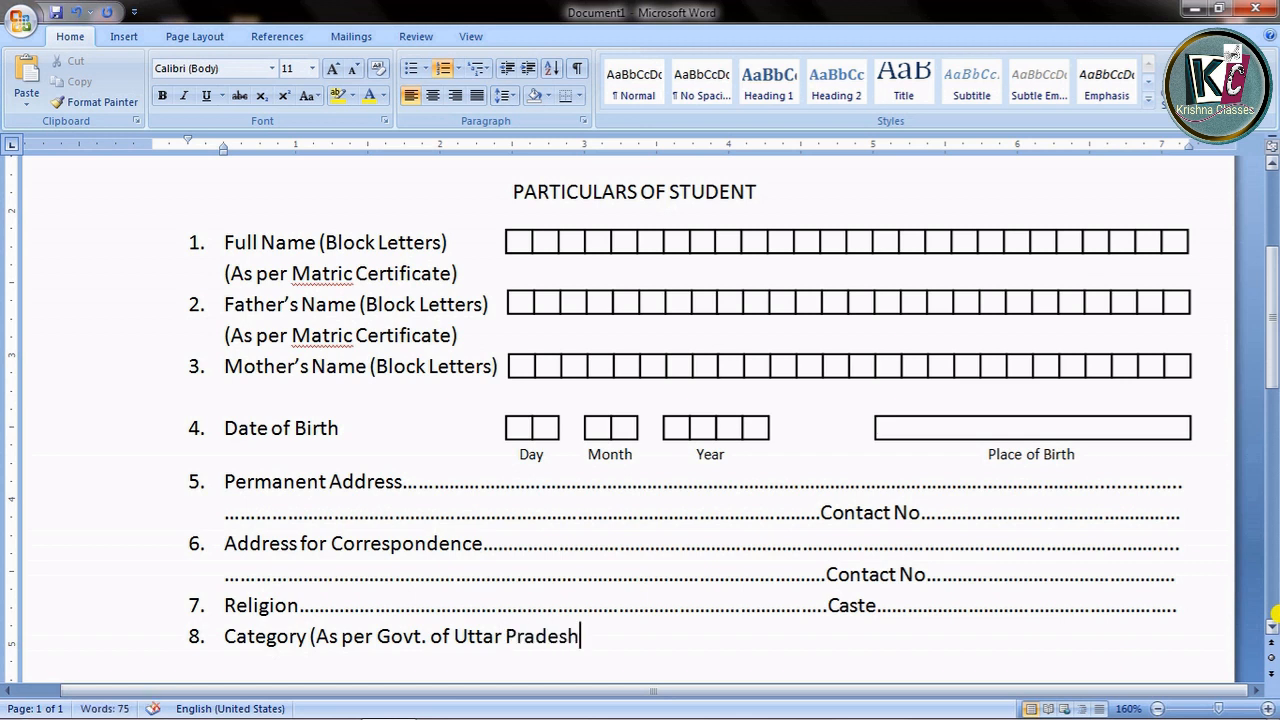
pyautogui.write(').')
pyautogui.press('BackSpace')
pyautogui.write(':')
# - Add the category options Gen, SC, ST and OBC, evenly spaced with tab gaps across the rest of the item 8 line
pyautogui.press('Tab')
pyautogui.write('Gen')
pyautogui.press('Tab')
pyautogui.press('Tab')
pyautogui.write('SC')
pyautogui.press('Tab')
pyautogui.press('Tab')
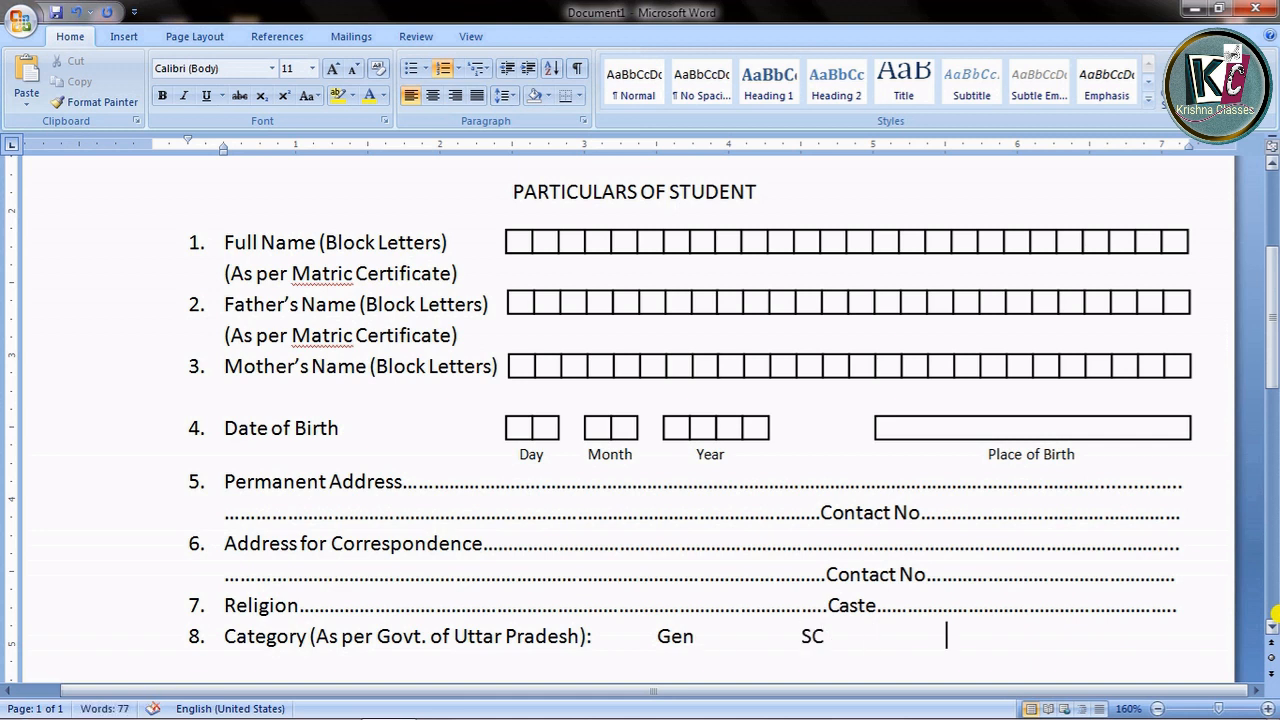
pyautogui.write('ST')
pyautogui.press('Tab')
pyautogui.press('Tab')
pyautogui.write('OBC')
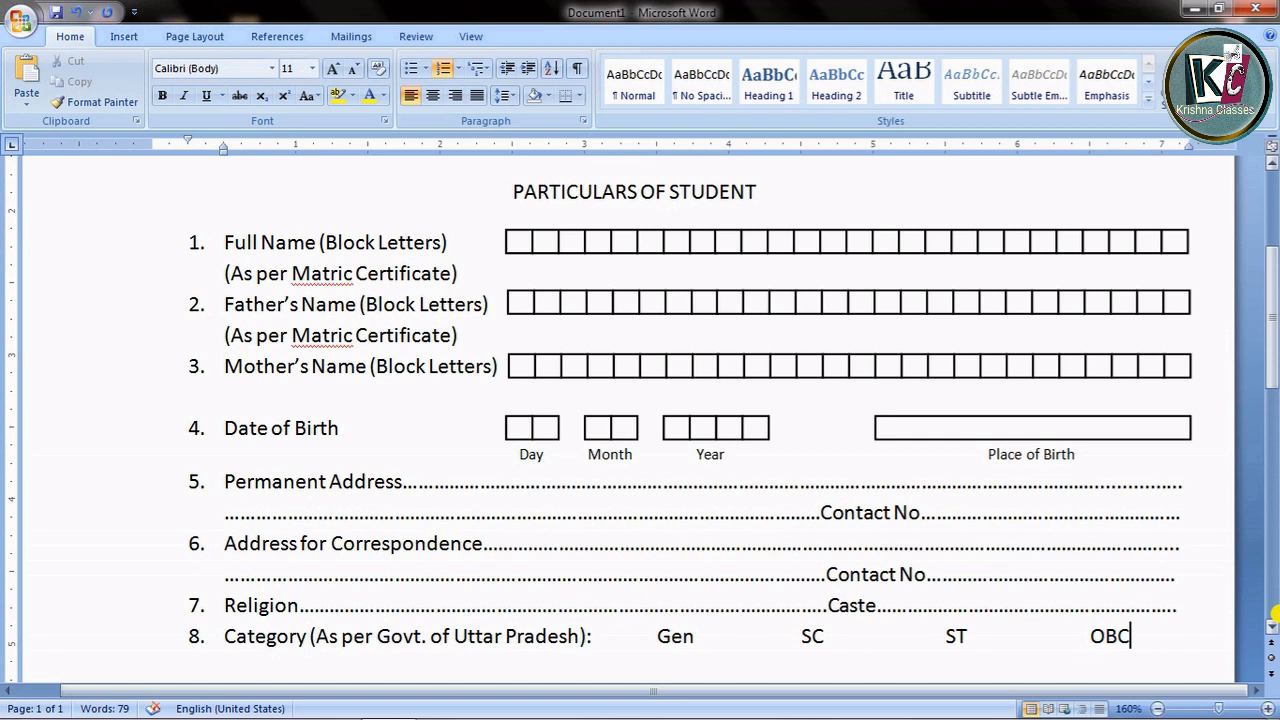
# - Add numbered item 9, "Belongs to :", with the tab-spaced options "Rural Area" and "Urban Area" on the same line
pyautogui.press('Return')
pyautogui.write('Belong')
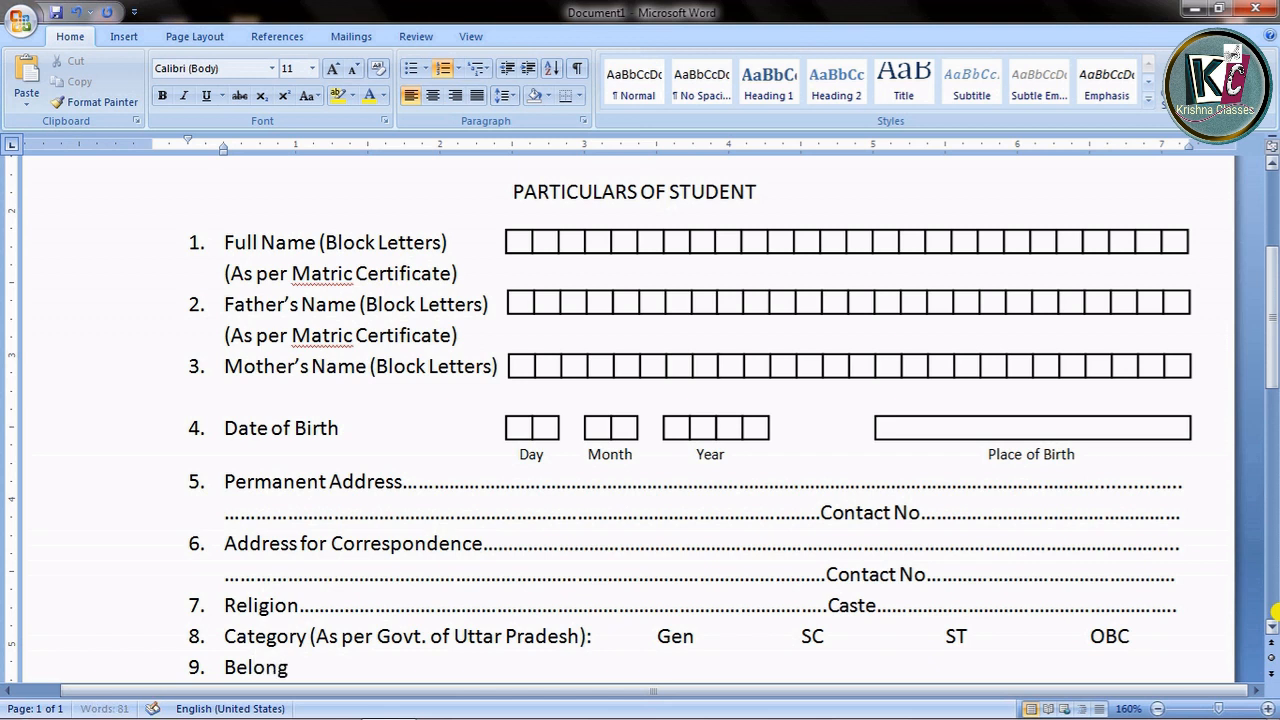
pyautogui.write('s to :')
pyautogui.press('Tab')
pyautogui.press('Tab')
pyautogui.write('Ru')
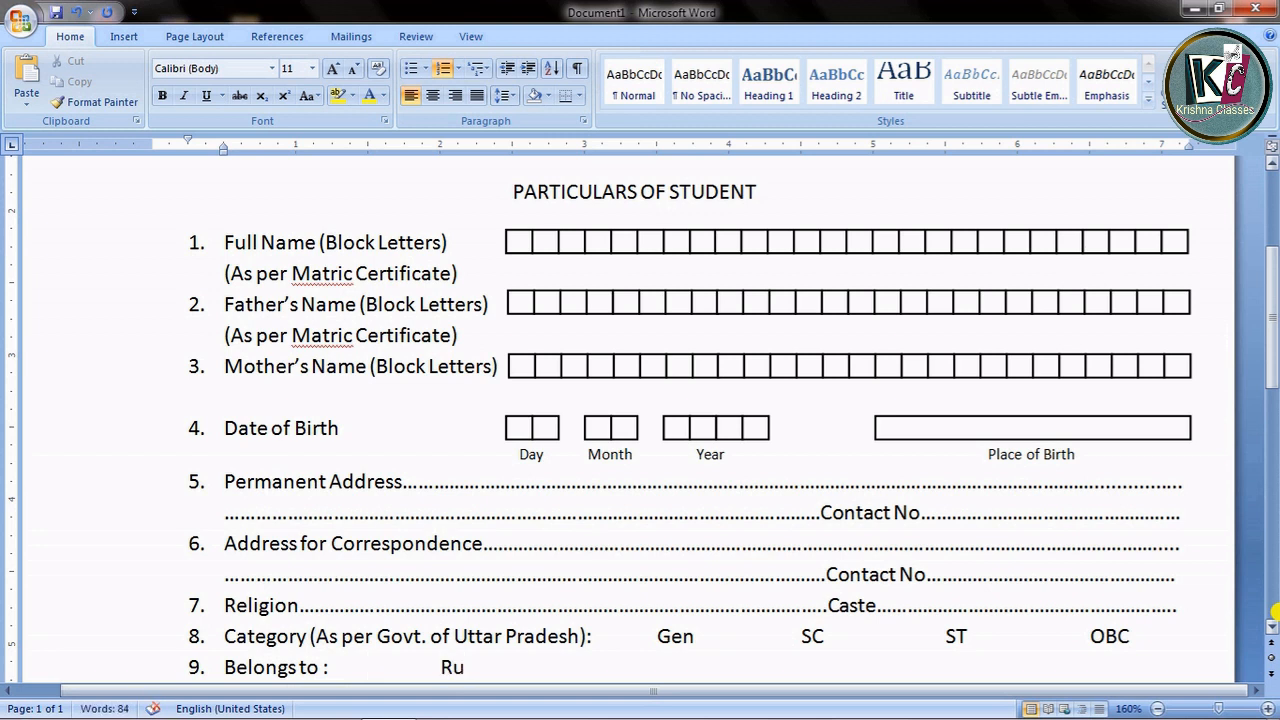
pyautogui.write('ral Area')
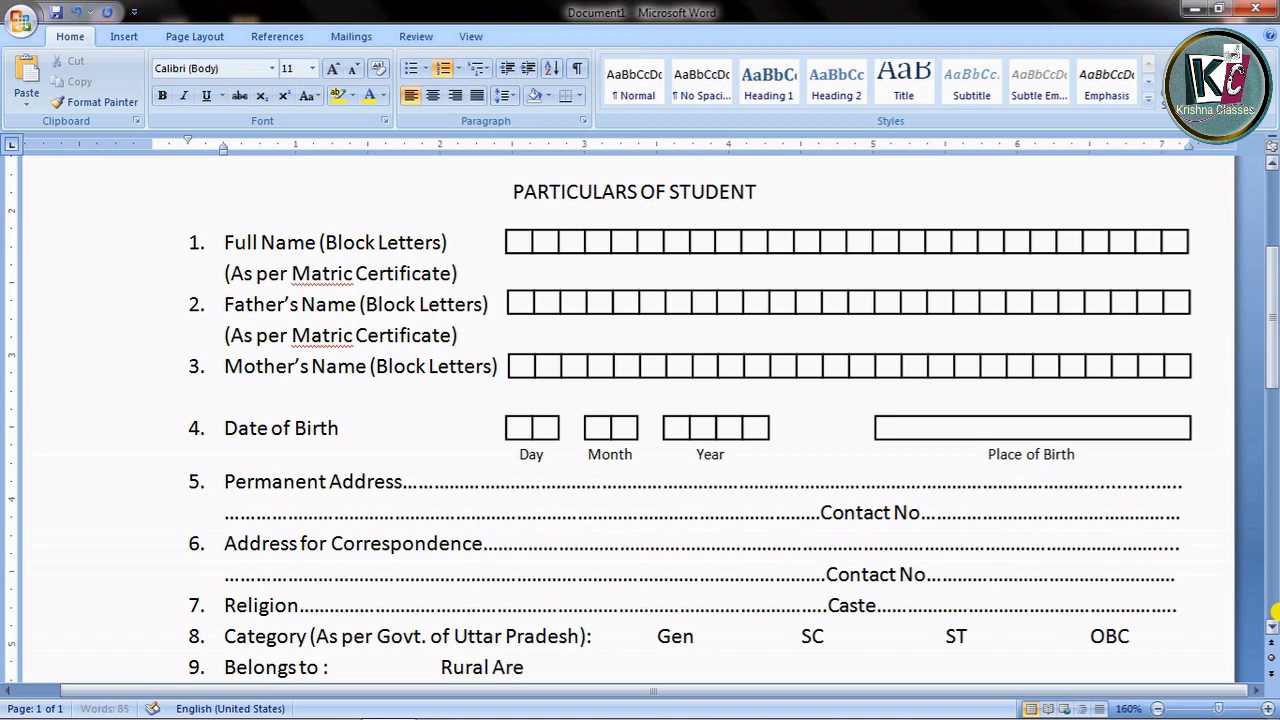
pyautogui.press('Tab')
pyautogui.write('Urban Area')
# - Add "Blood Group" aligned under ST on the item 9 line, followed by dots to the end of the line
pyautogui.press('Tab')
pyautogui.press('Tab')
pyautogui.press('Tab')
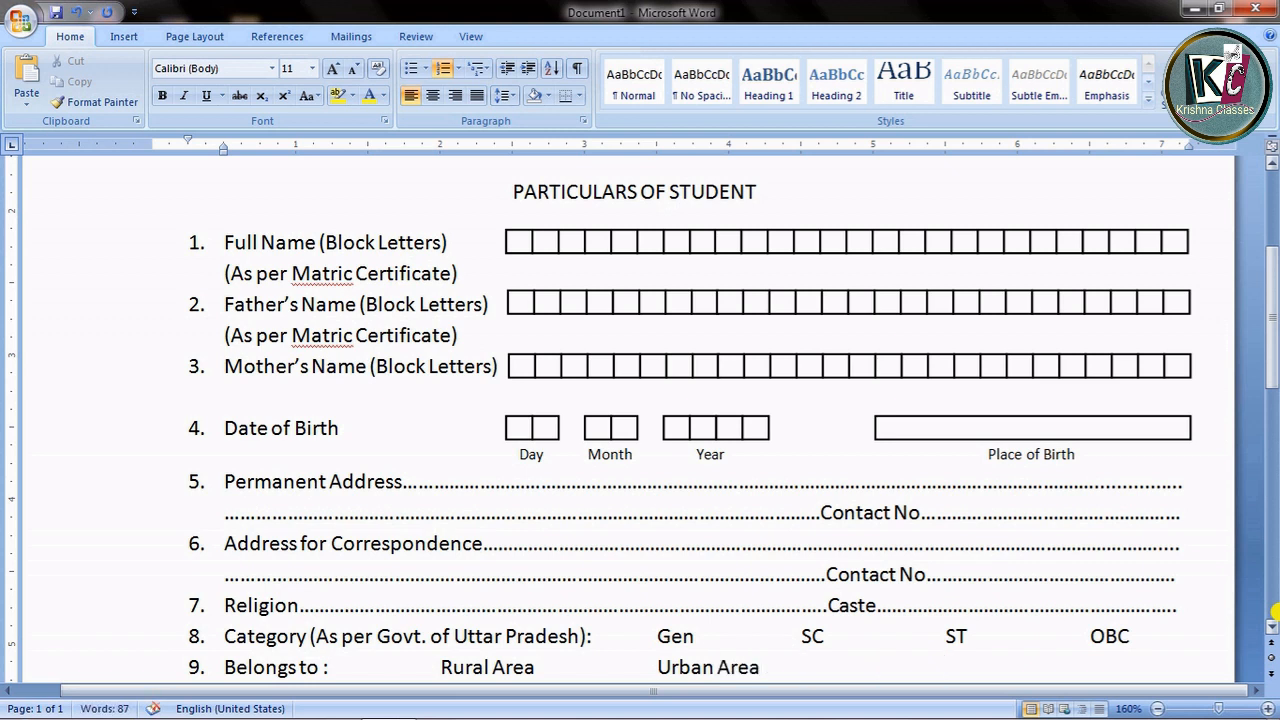
pyautogui.write('Blood Group')
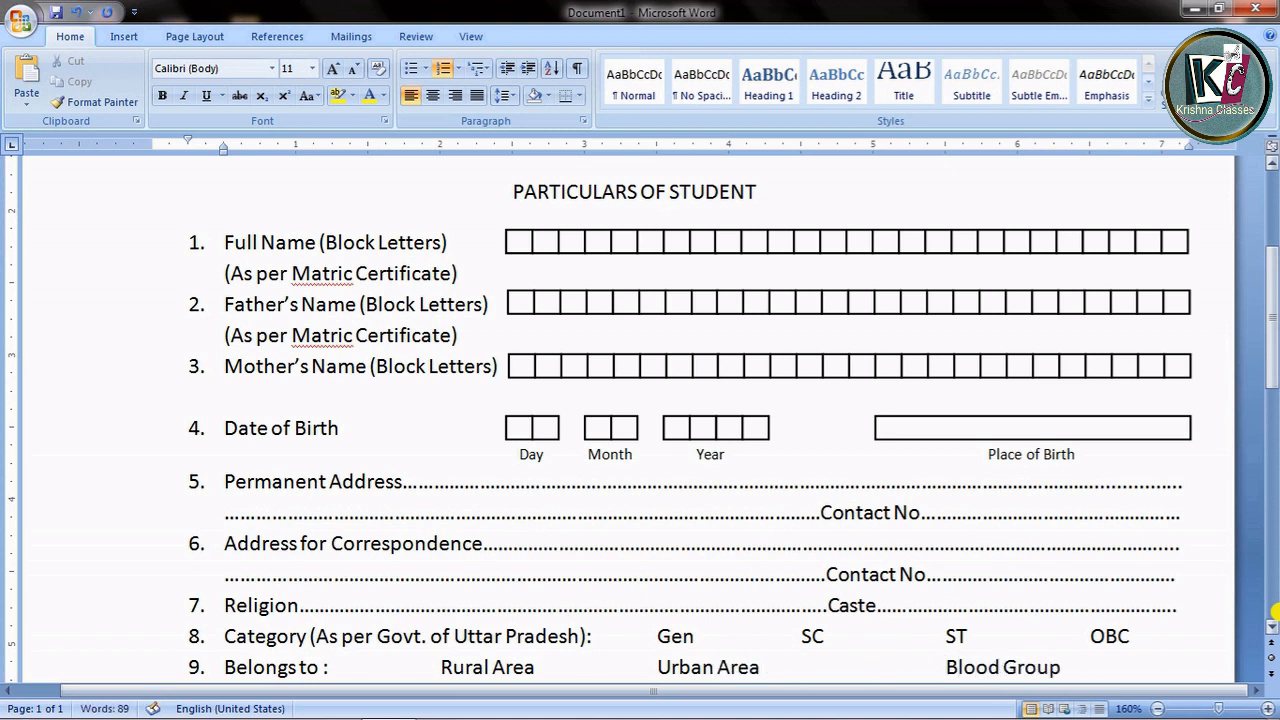
pyautogui.write('...................')
# - Add numbered item 10, "Where will you reside?", followed by a dotted line and "Hostel/Locality with father/guardian"
pyautogui.press('Return')
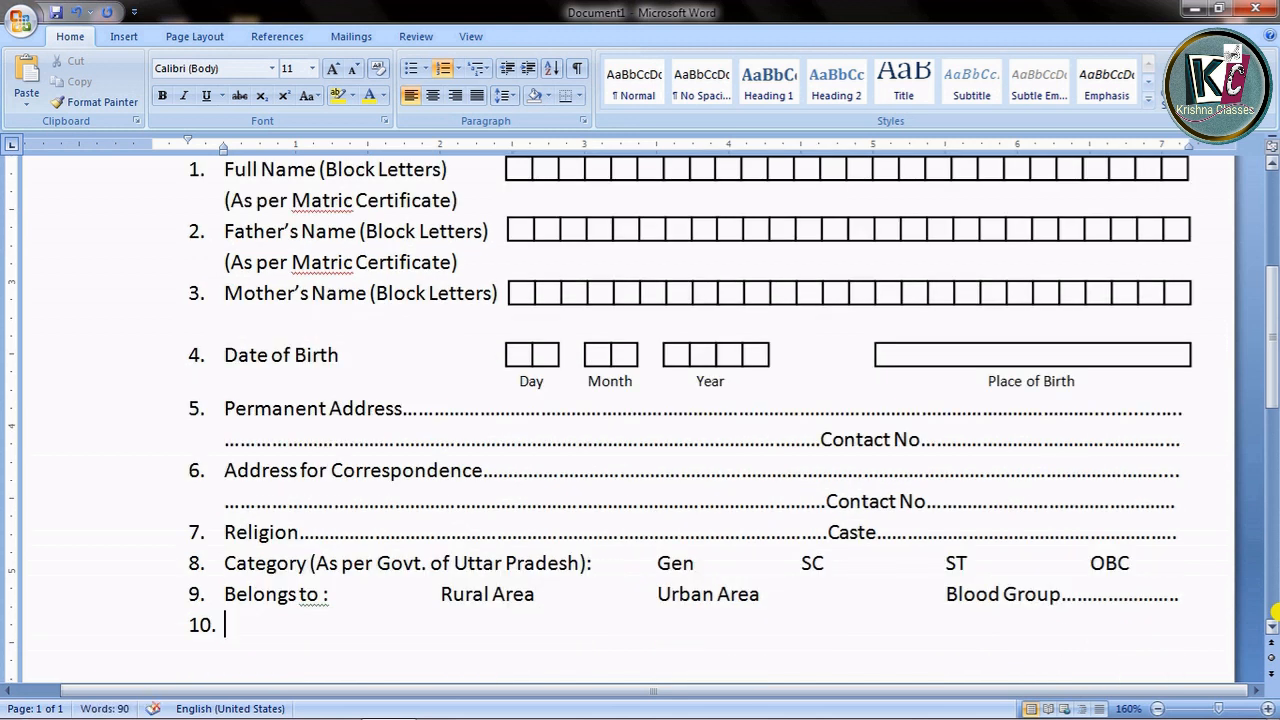
pyautogui.write('Where will you')
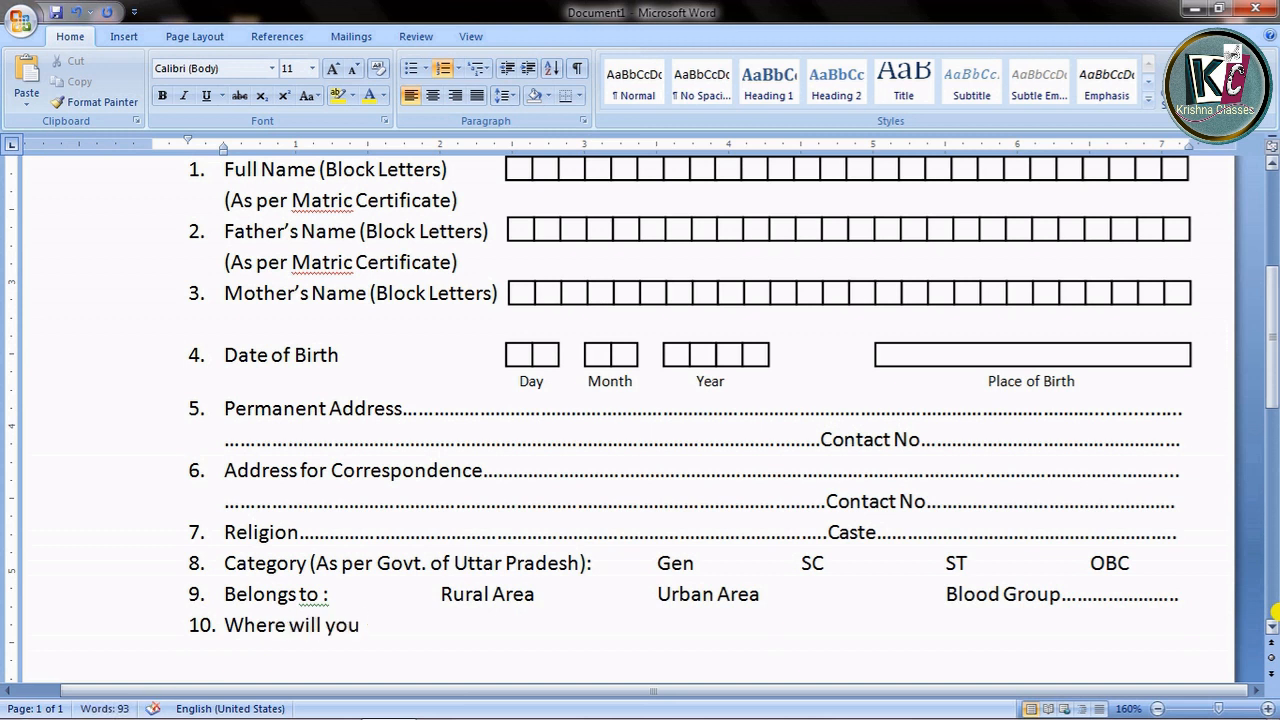
pyautogui.write(' reside? ...........................................................................')
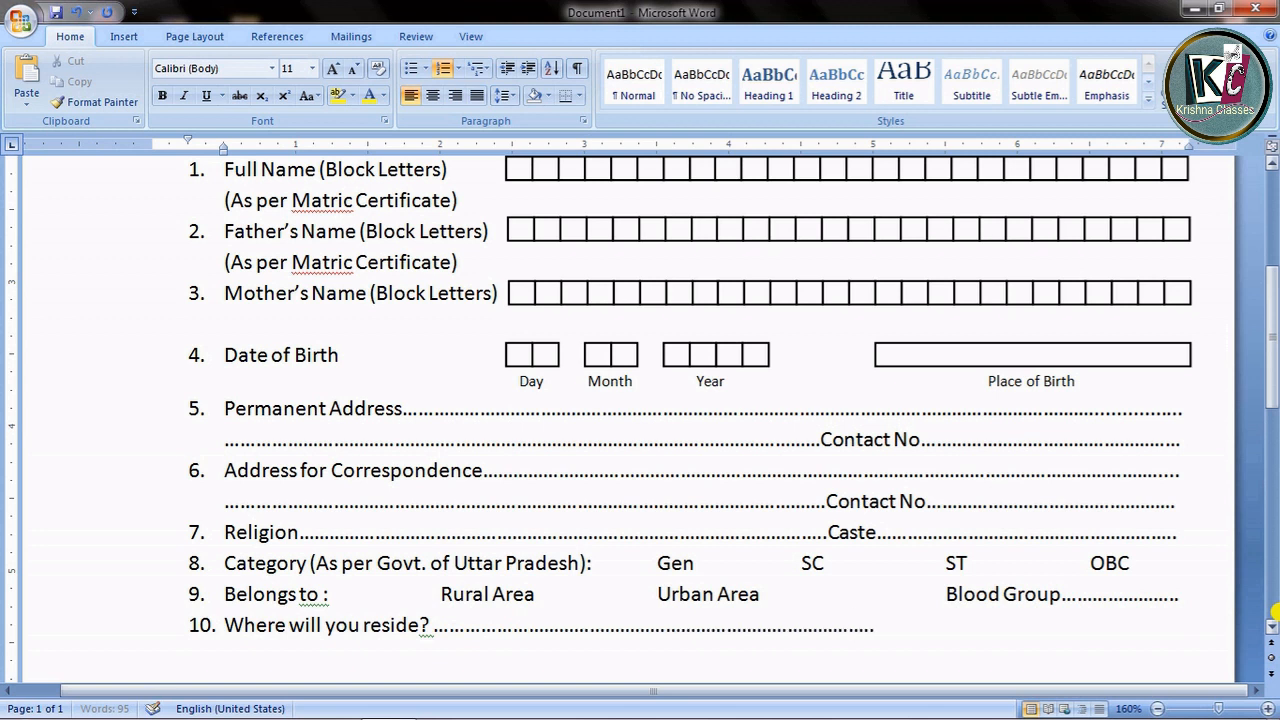
pyautogui.write('......Hos')
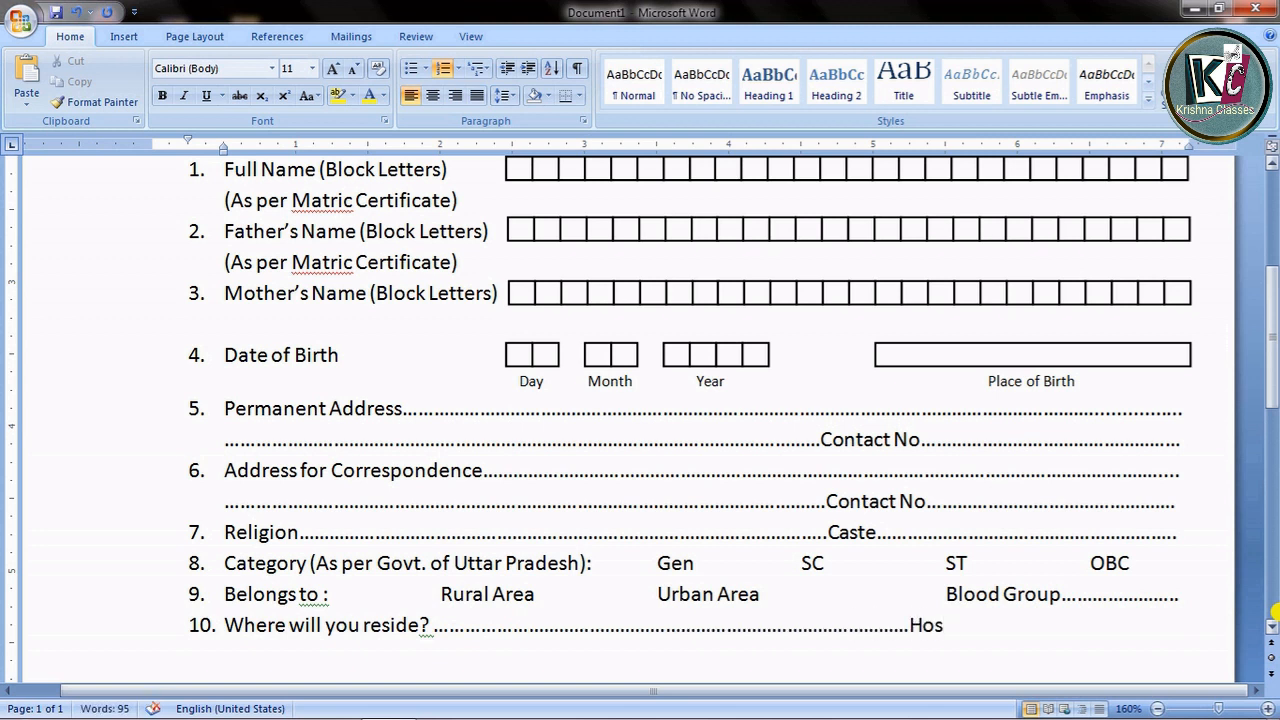
pyautogui.write('tel/Locality/')
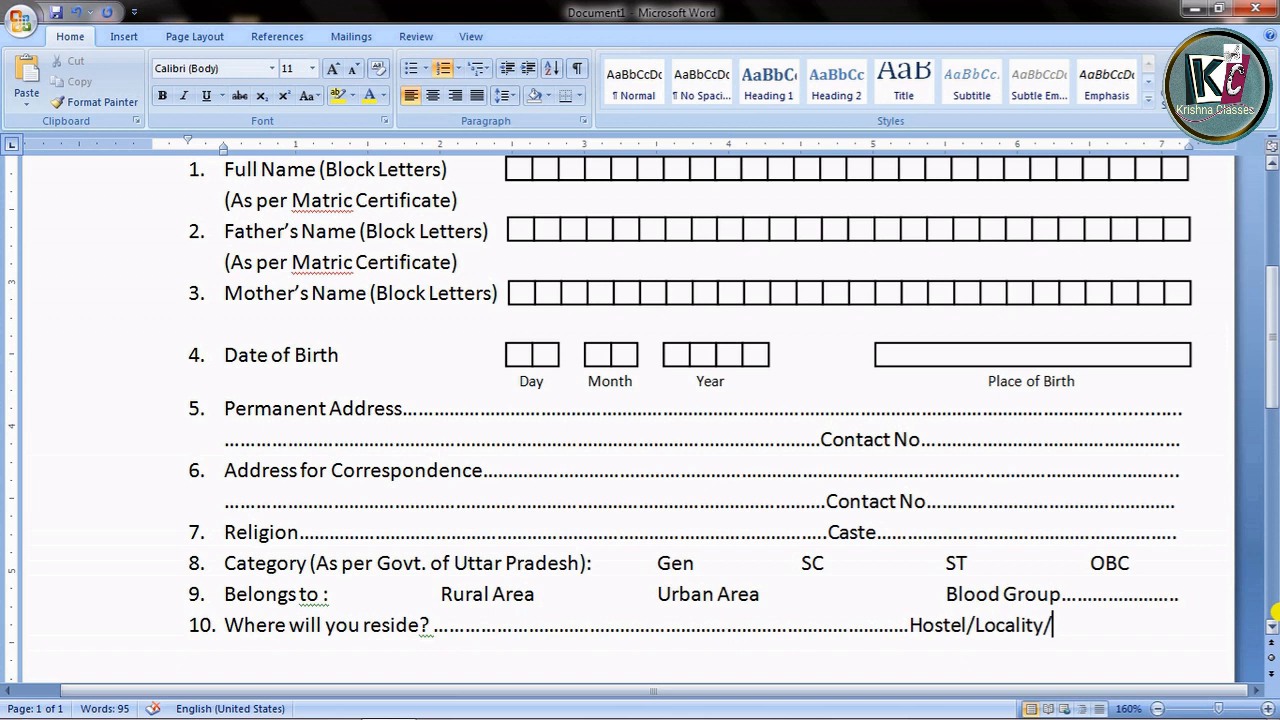
pyautogui.press('BackSpace')
pyautogui.write('with father')
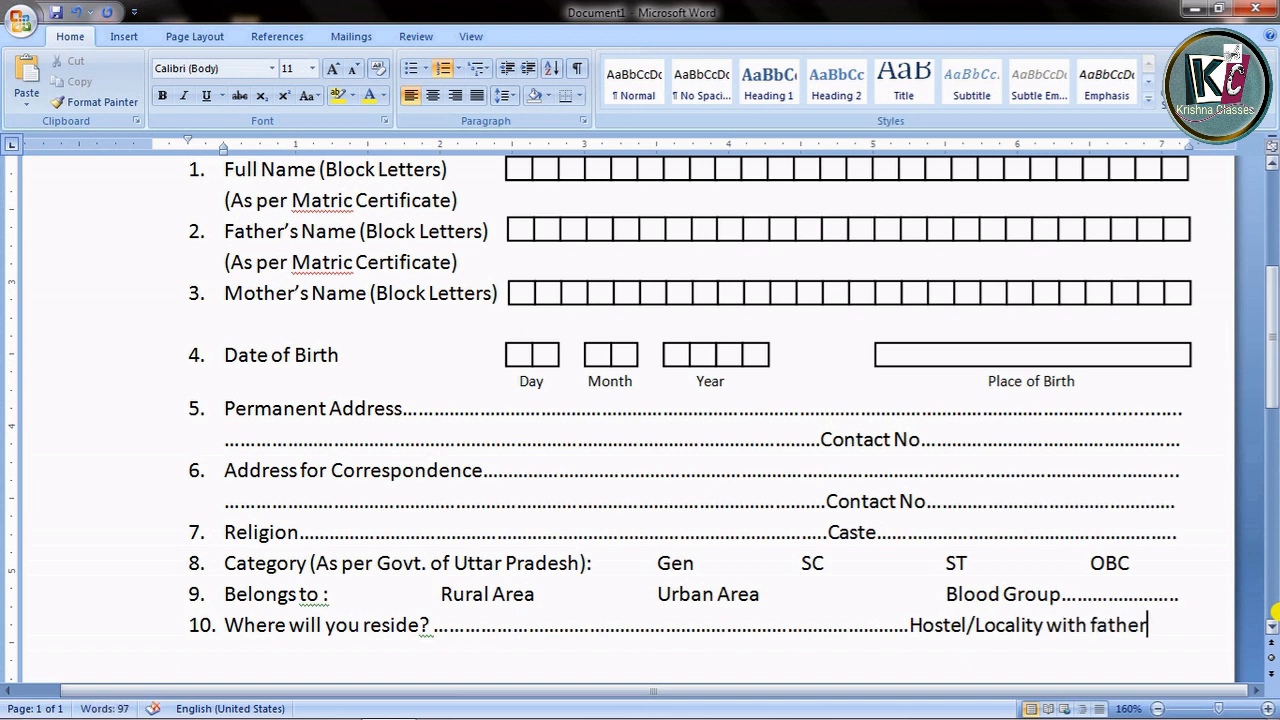
pyautogui.write('/guard')
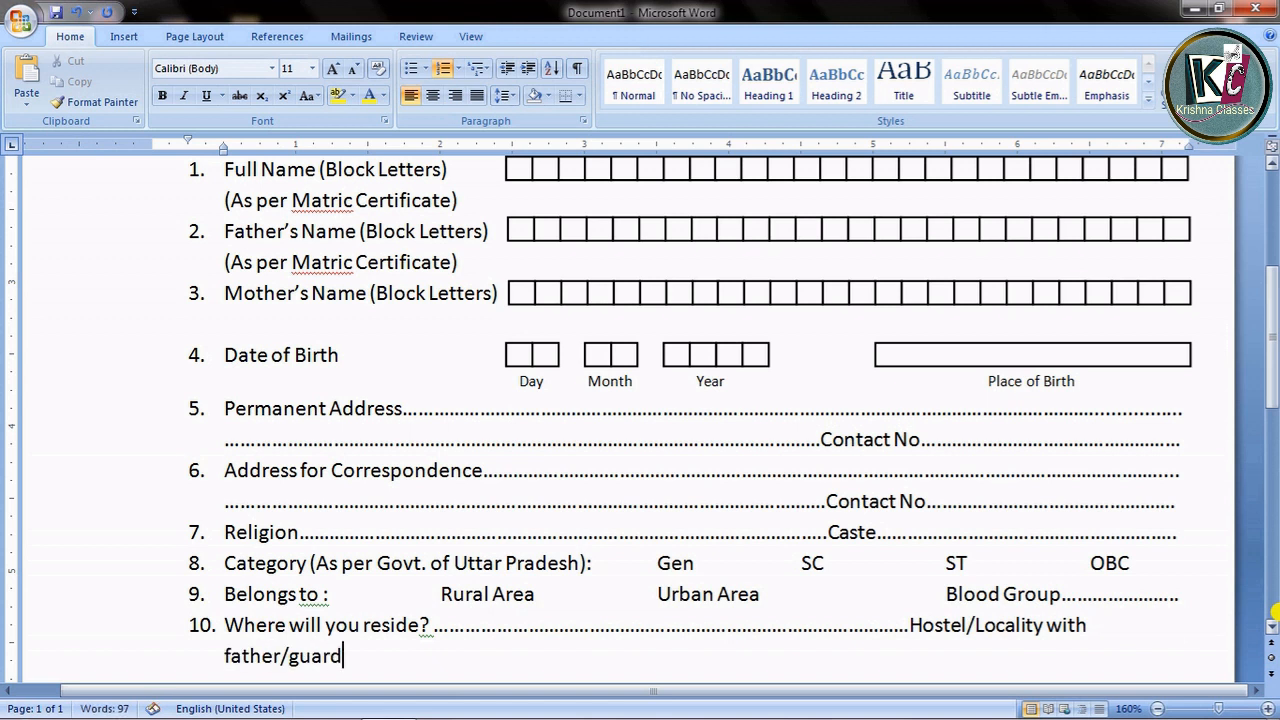
pyautogui.write('ian')
# - Adjust the number of dots in item 10 so its text fits on one line and ends level with the lines above
pyautogui.click(909, 625)
pyautogui.press('BackSpace')
pyautogui.press('BackSpace')
pyautogui.press('BackSpace')
pyautogui.press('BackSpace')
pyautogui.press('BackSpace')
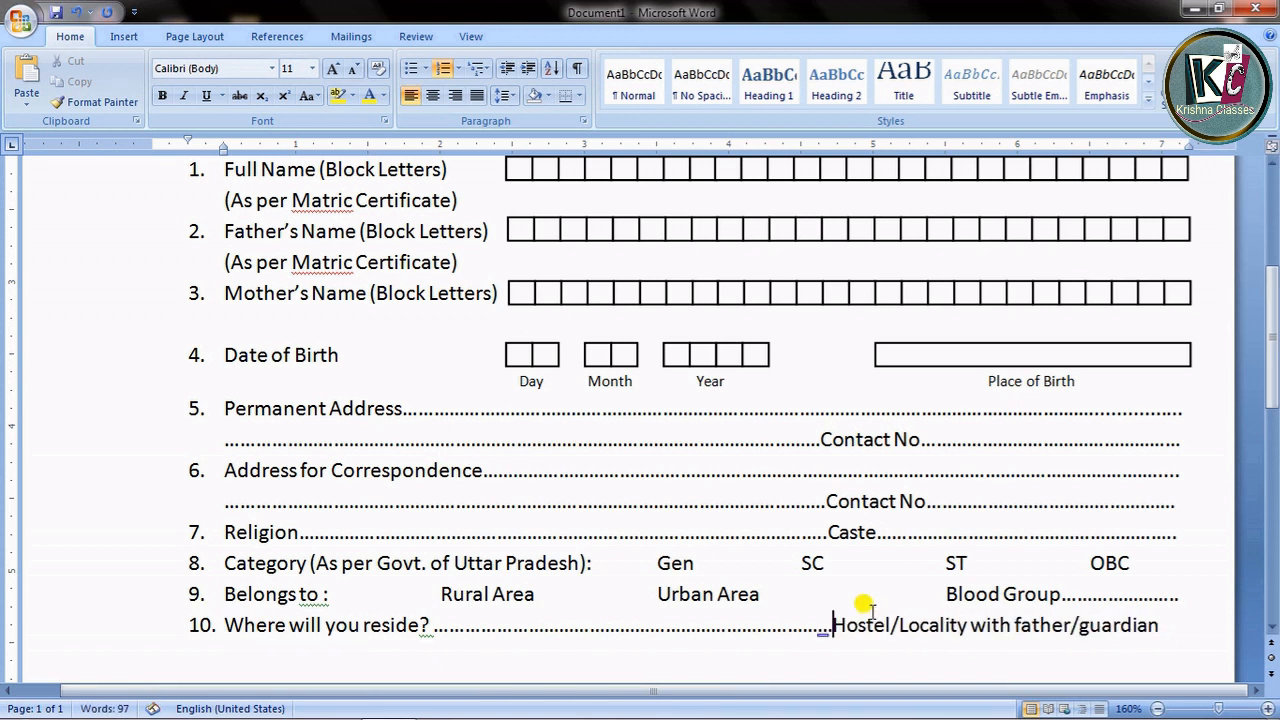
pyautogui.write('.....')
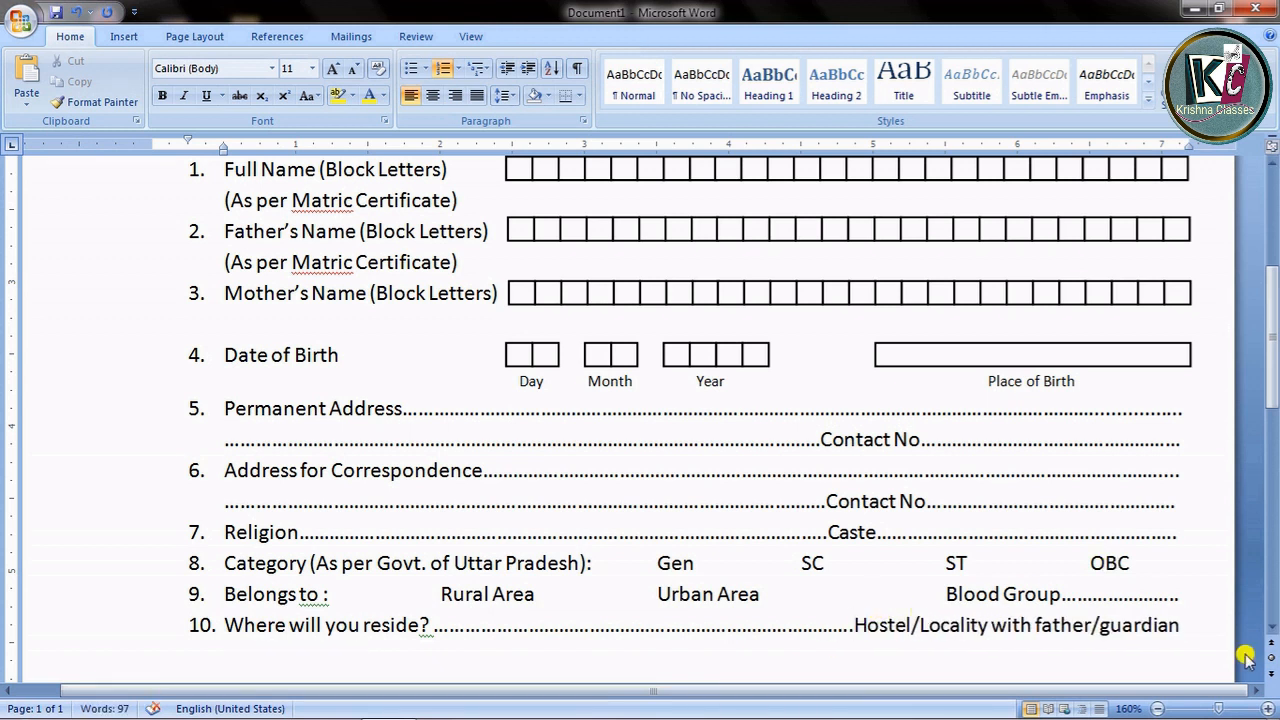
# - Add numbered item 11, "Will you be a daily passenger by Train/Bus", followed by dots, "From" and dots to the end of the line
pyautogui.click(1195, 626)
pyautogui.press('Return')
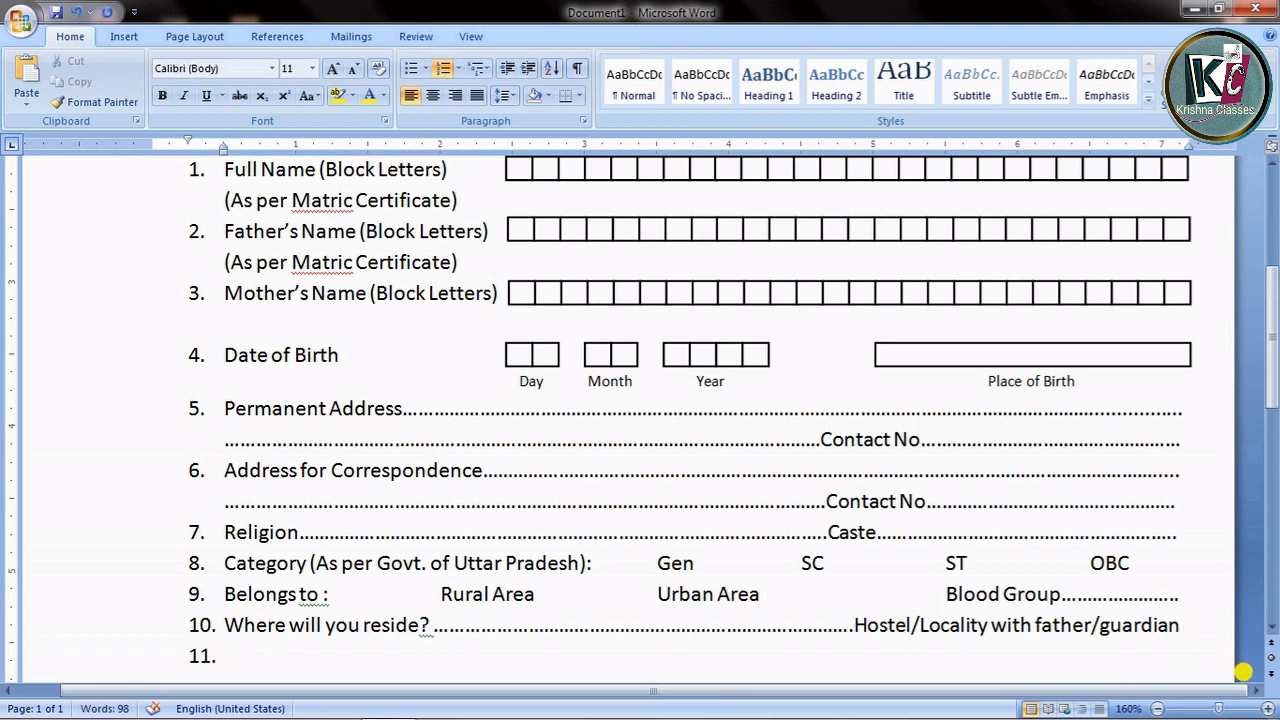
pyautogui.write('Will you be ')
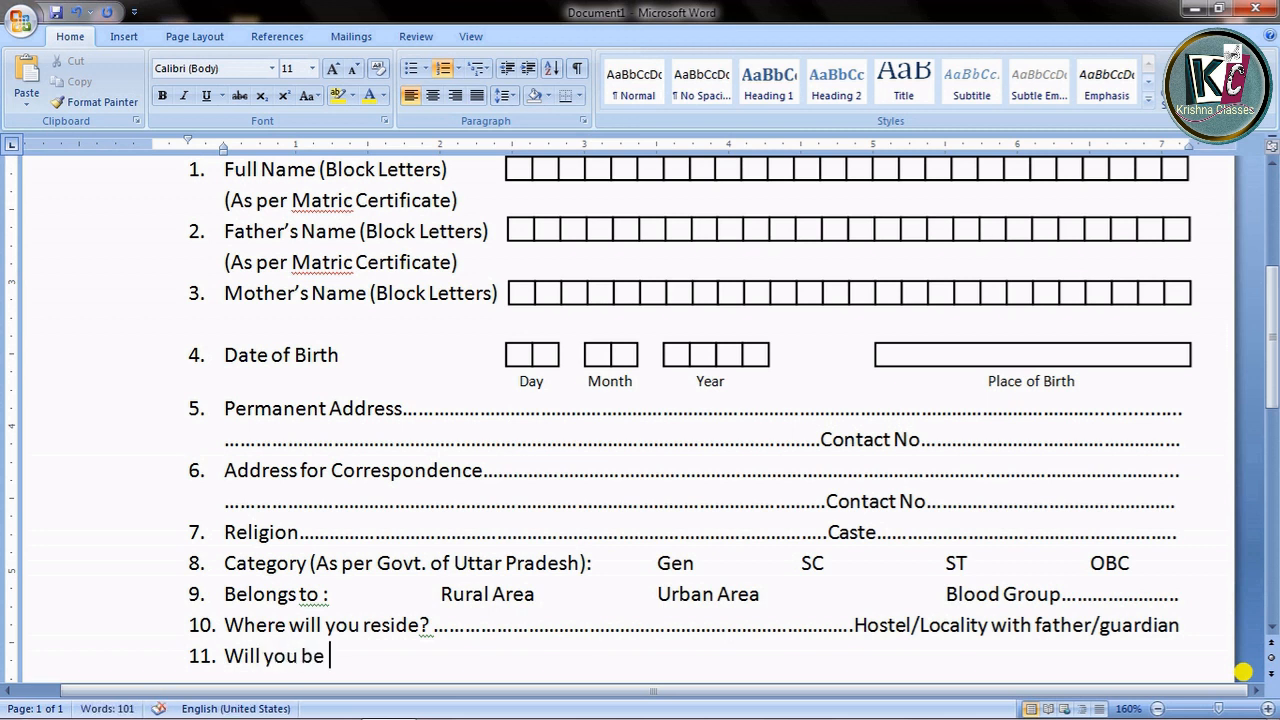
pyautogui.write('a daily passeng')
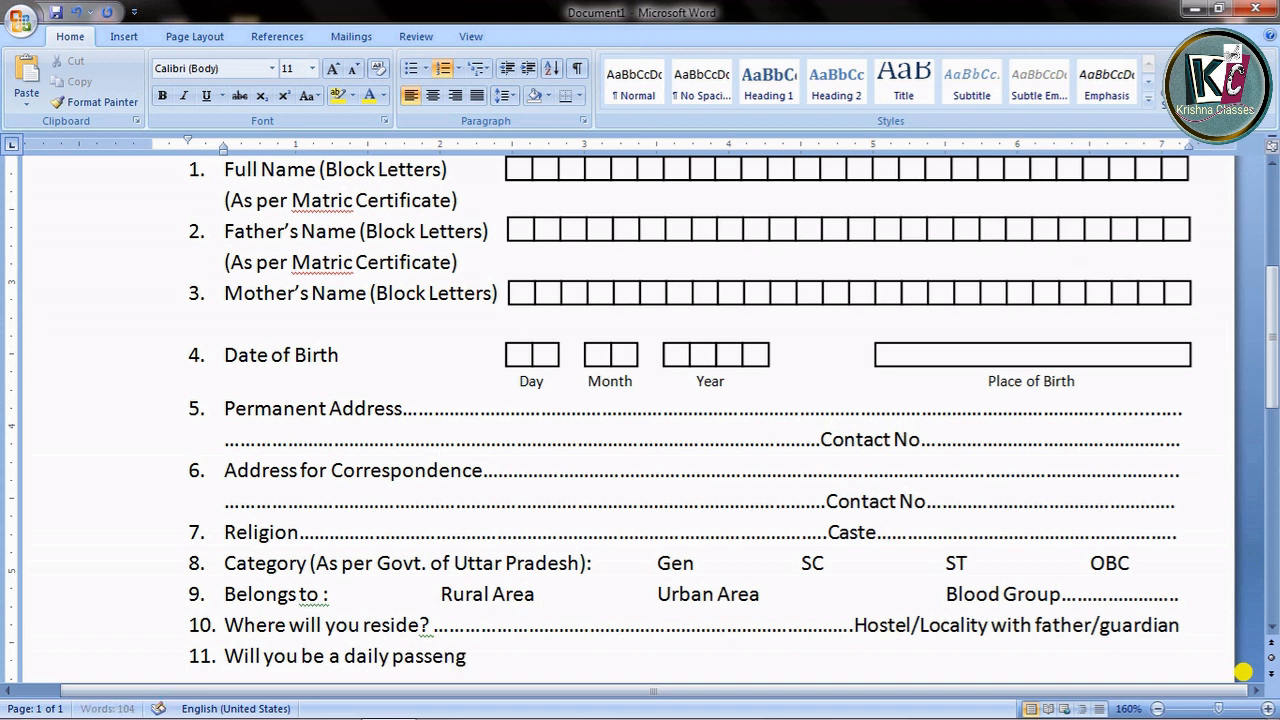
pyautogui.write('er by T')
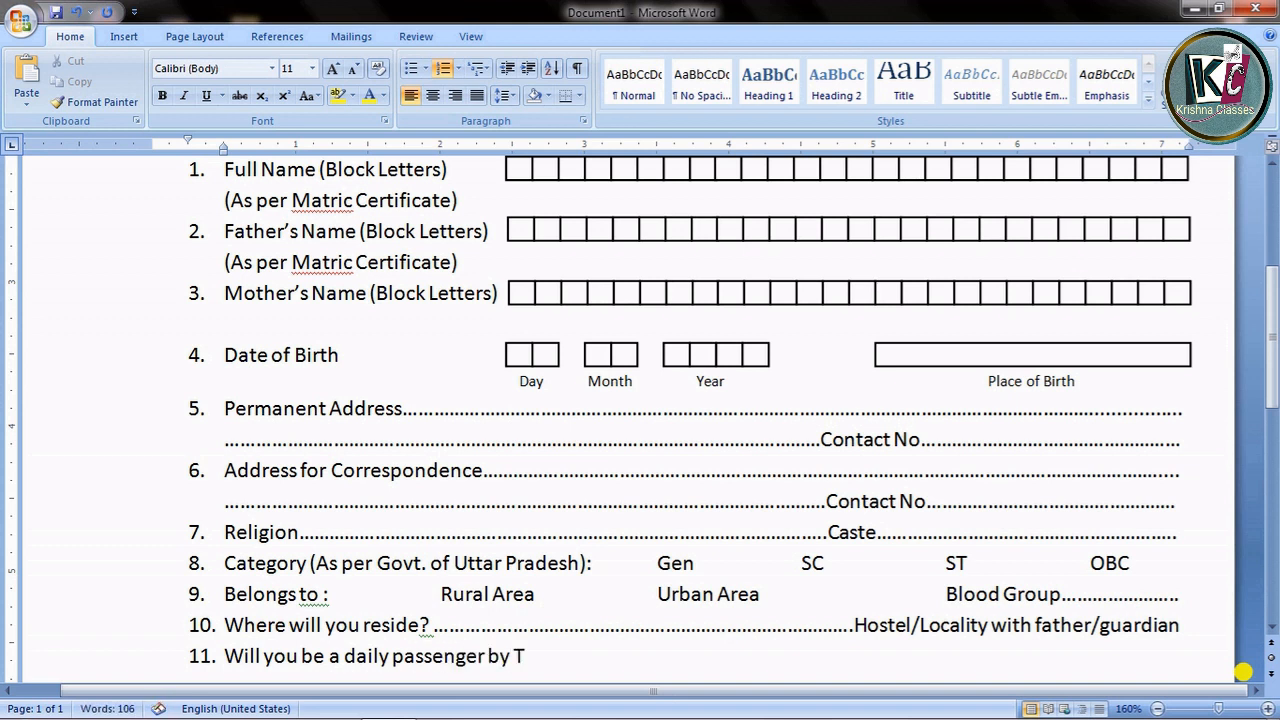
pyautogui.write('rain/Bus..............')
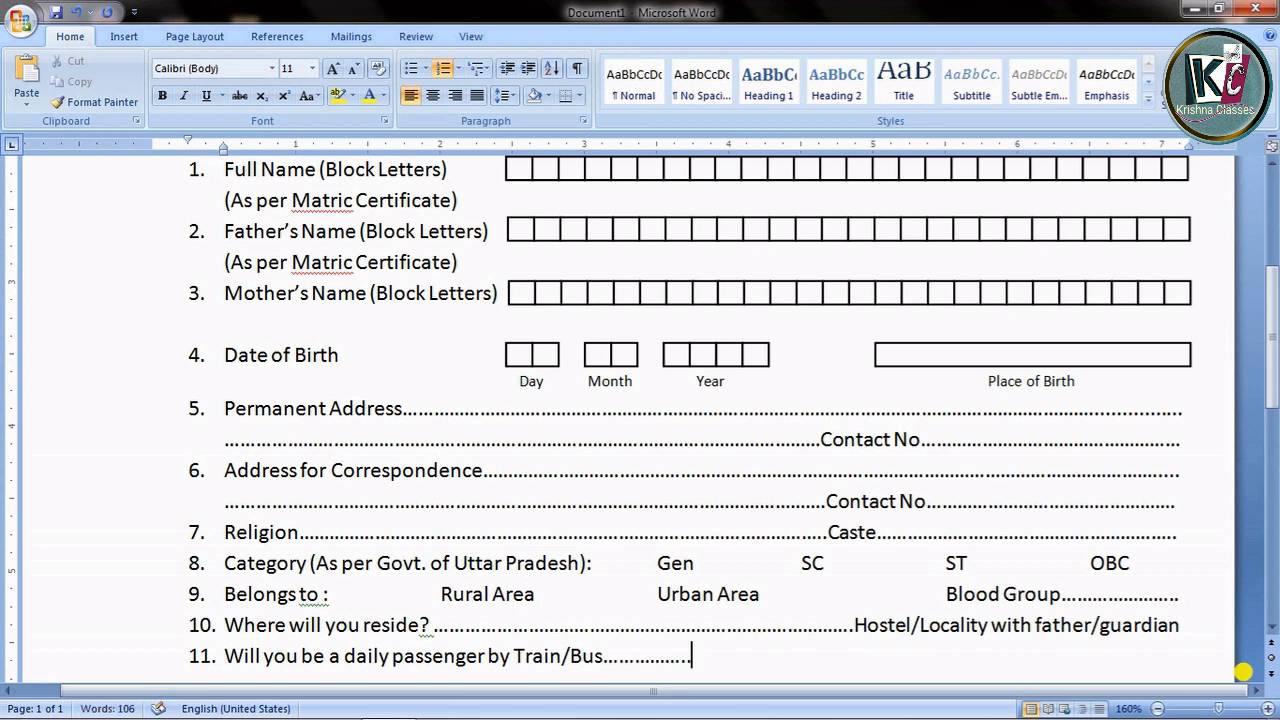
pyautogui.write('..................From..........................................................')
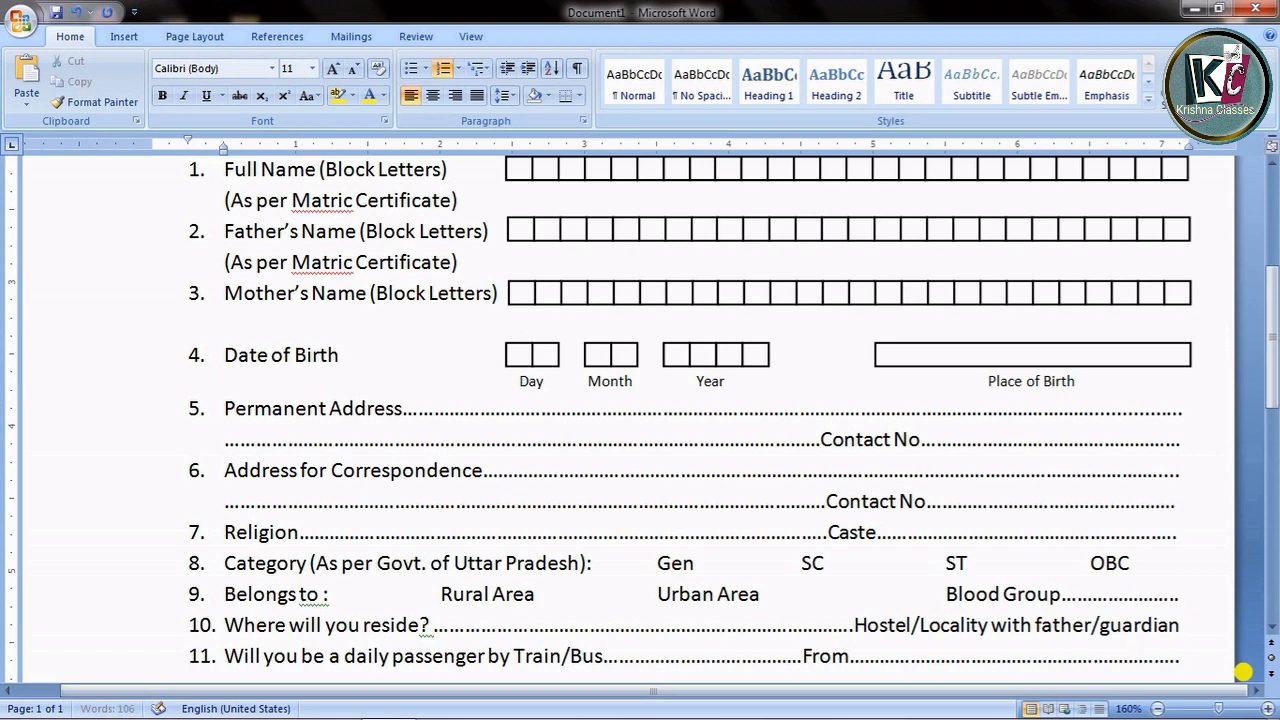
# - Below item 11, add the unnumbered heading "DETAILS OF PARENTS", indented to line up under Gen and Urban Area
pyautogui.press('Return')
pyautogui.press('BackSpace')
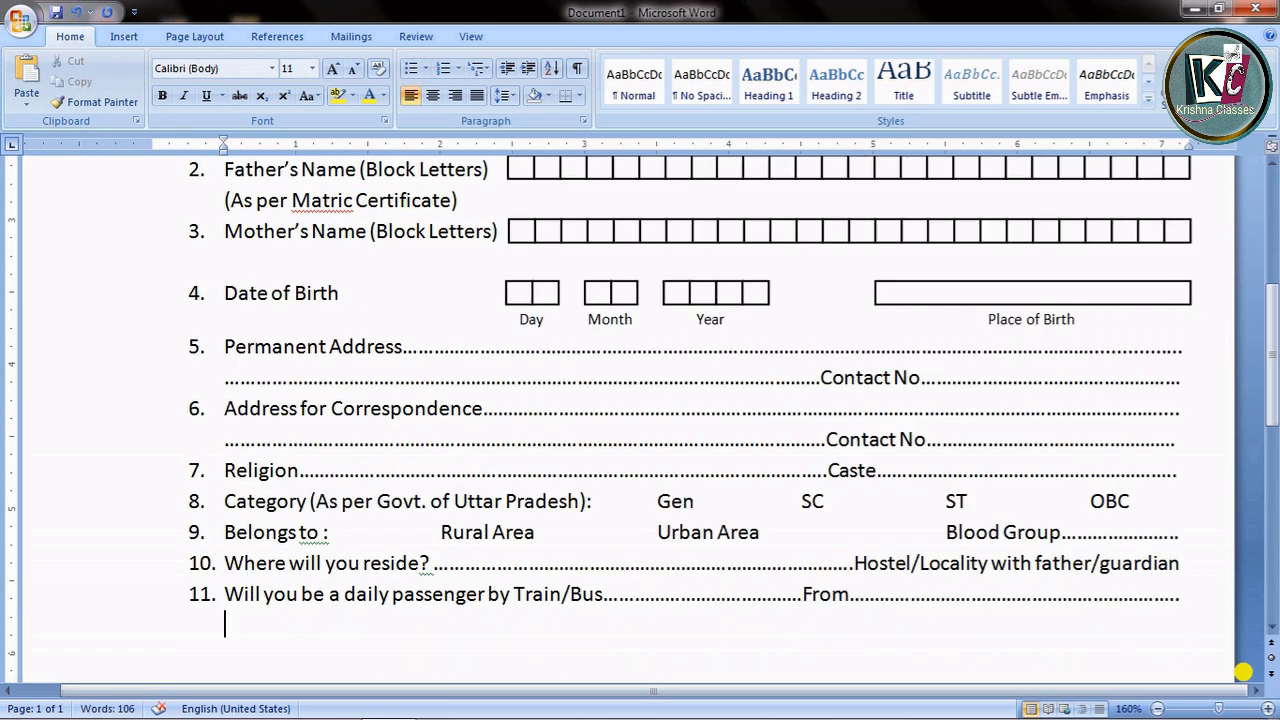
pyautogui.press('Tab')
pyautogui.press('Tab')
pyautogui.press('Tab')
pyautogui.press('Tab')
pyautogui.press('Tab')
pyautogui.press('Tab')
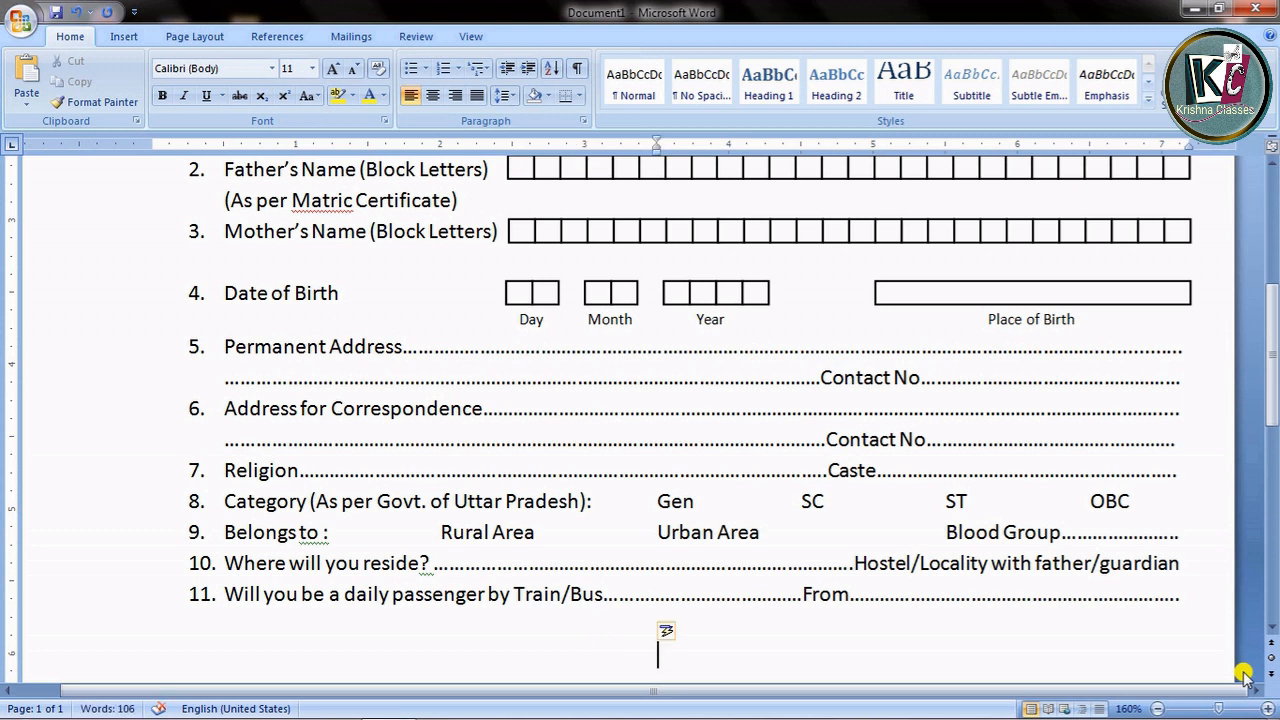
pyautogui.write('DETAILS')
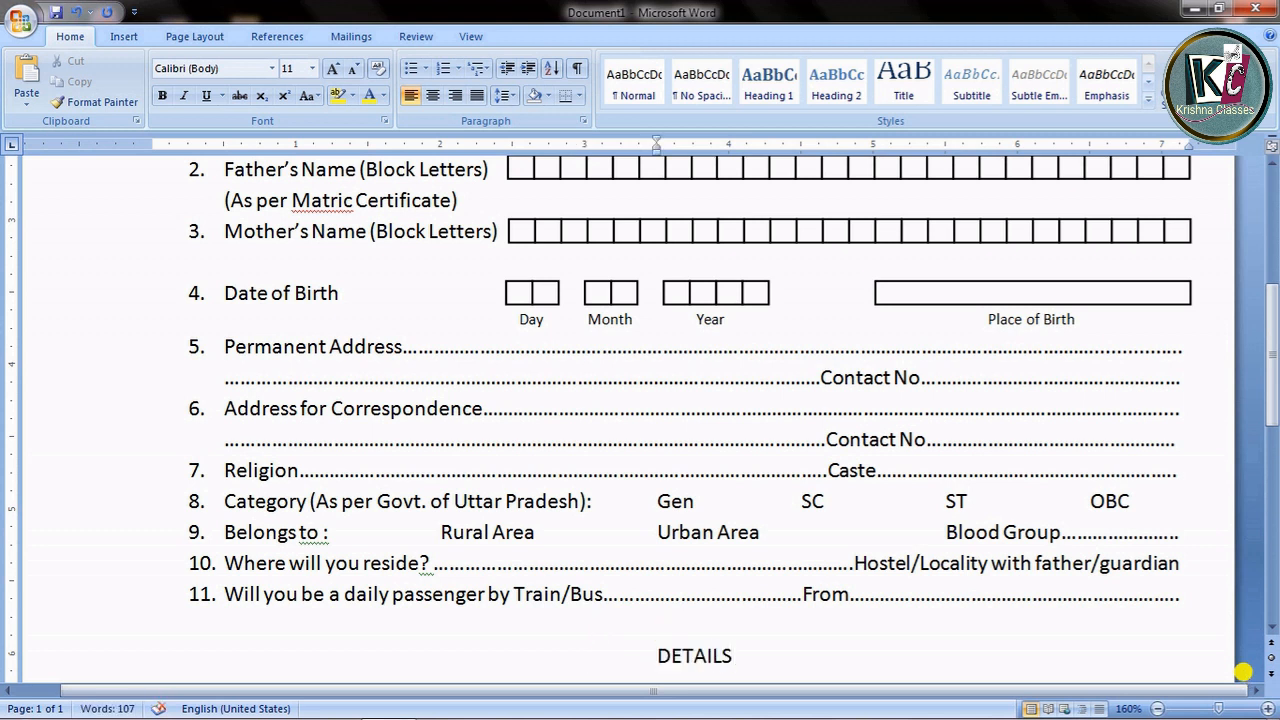
pyautogui.write(' OF PARENTS')
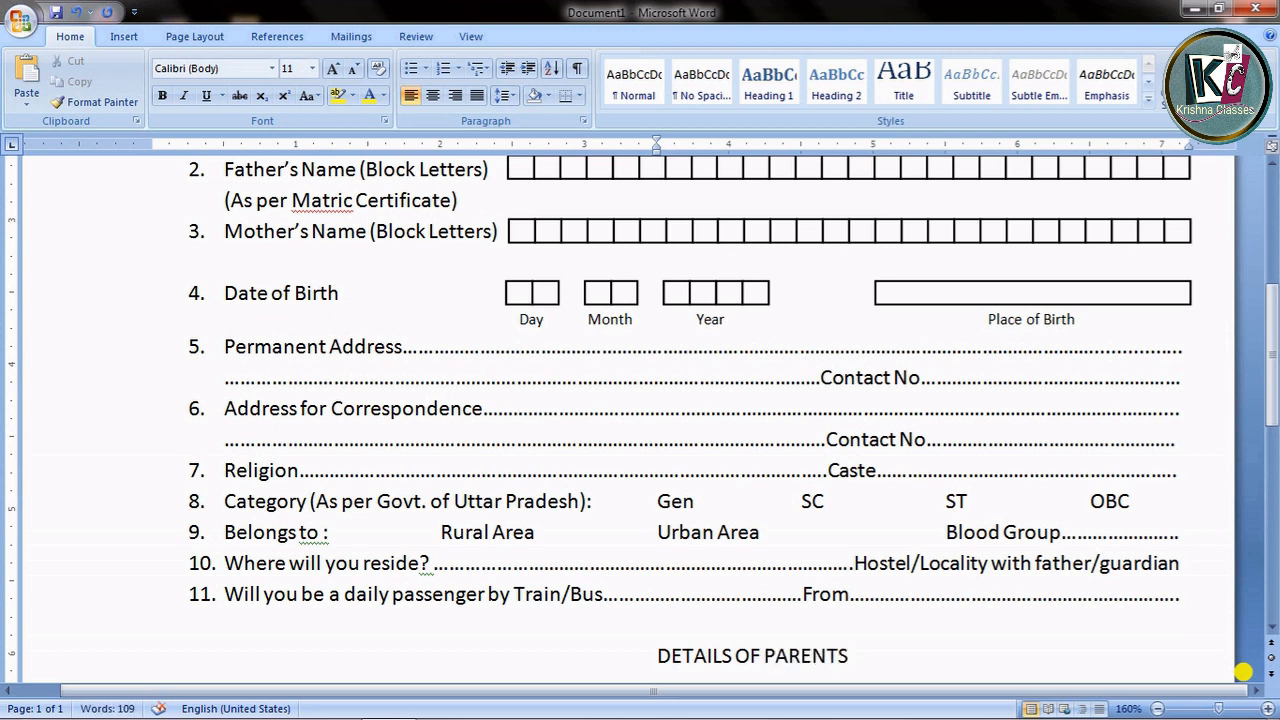
# - Start a Normal-style paragraph below the heading and add "Father's Name" followed by a dotted line reaching below "Category (As per Govt. of Uttar Pradesh)"
pyautogui.press('Return')
pyautogui.hotkey('ctrl', 'shift', 'n')
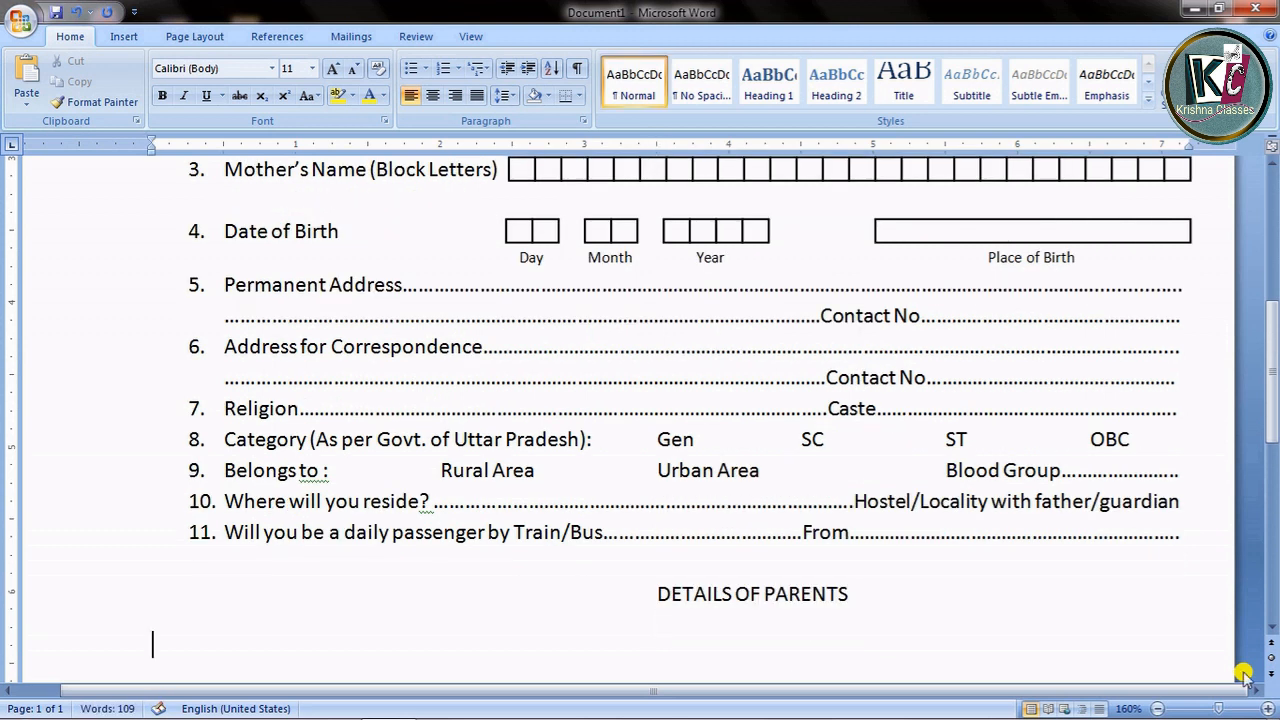
pyautogui.write("Father's Name")
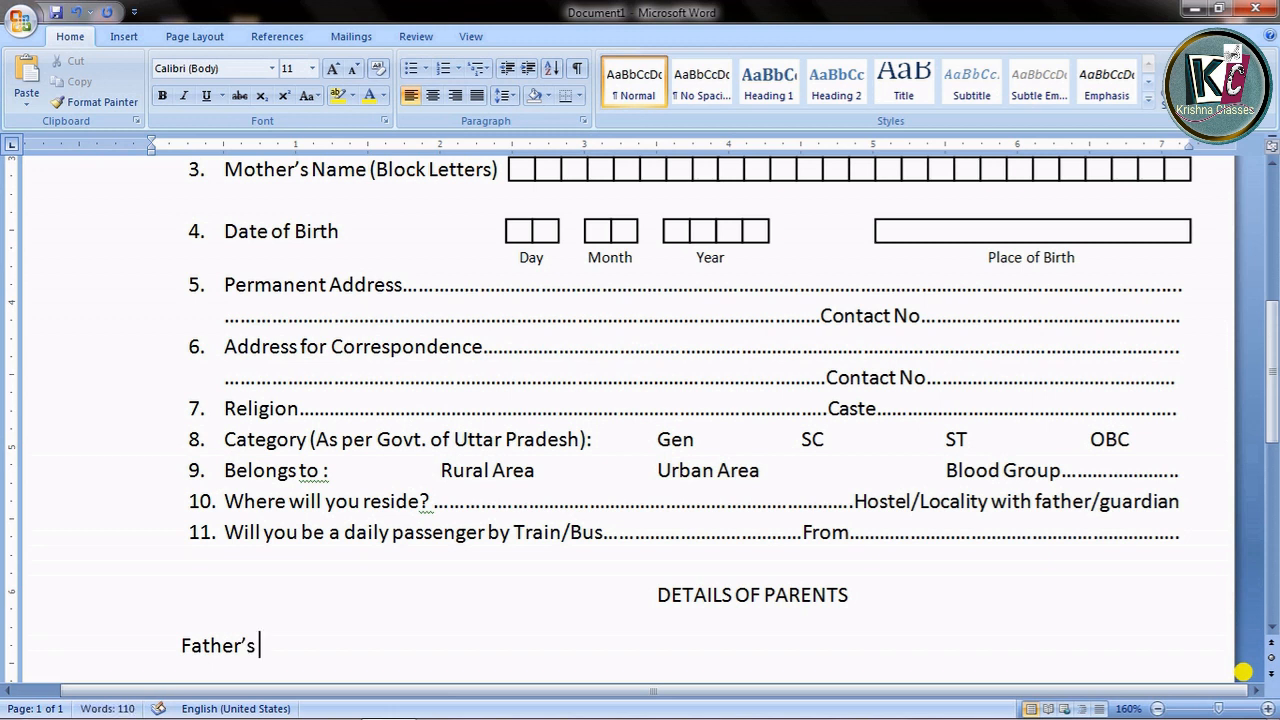
pyautogui.write('.............................................')
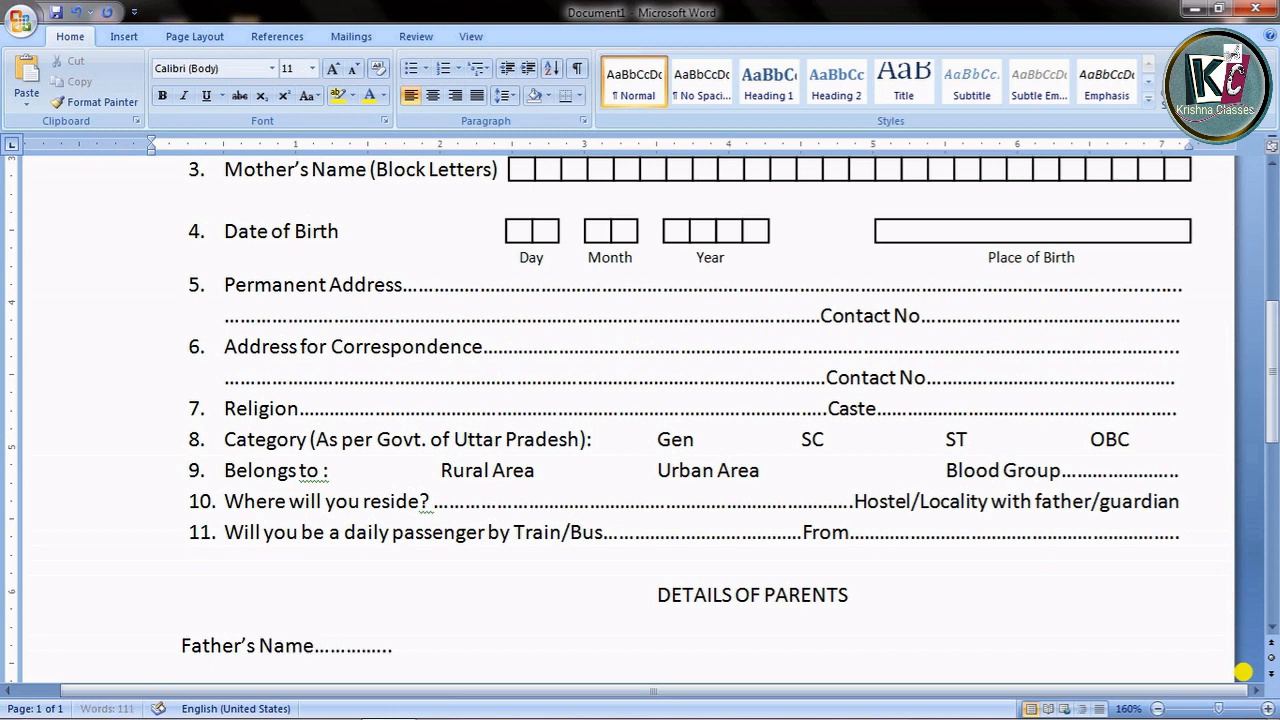
pyautogui.press('BackSpace')
pyautogui.press('BackSpace')
pyautogui.press('BackSpace')
pyautogui.press('BackSpace')
pyautogui.press('BackSpace')
pyautogui.press('BackSpace')
pyautogui.press('BackSpace')
pyautogui.press('BackSpace')
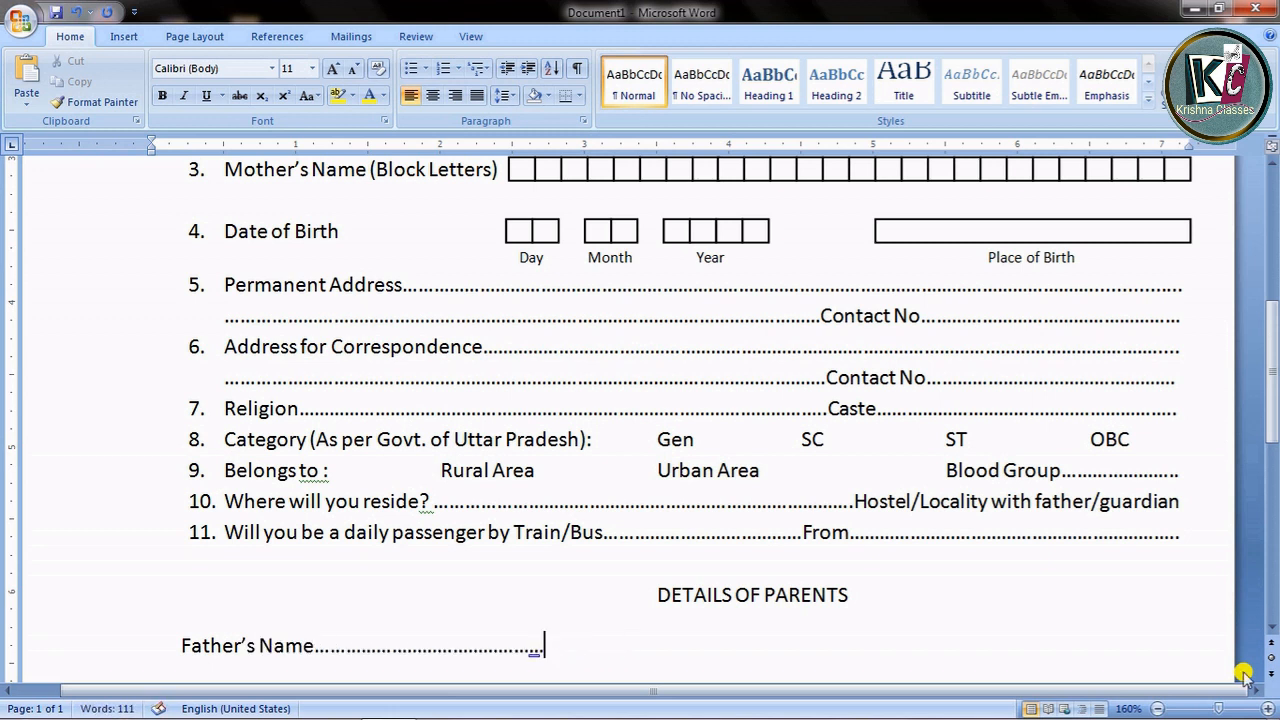
# - Below Father's Name, set a matching first-line indent on a new line and add "Academic Qualification" followed by a dotted line
pyautogui.press('Return')
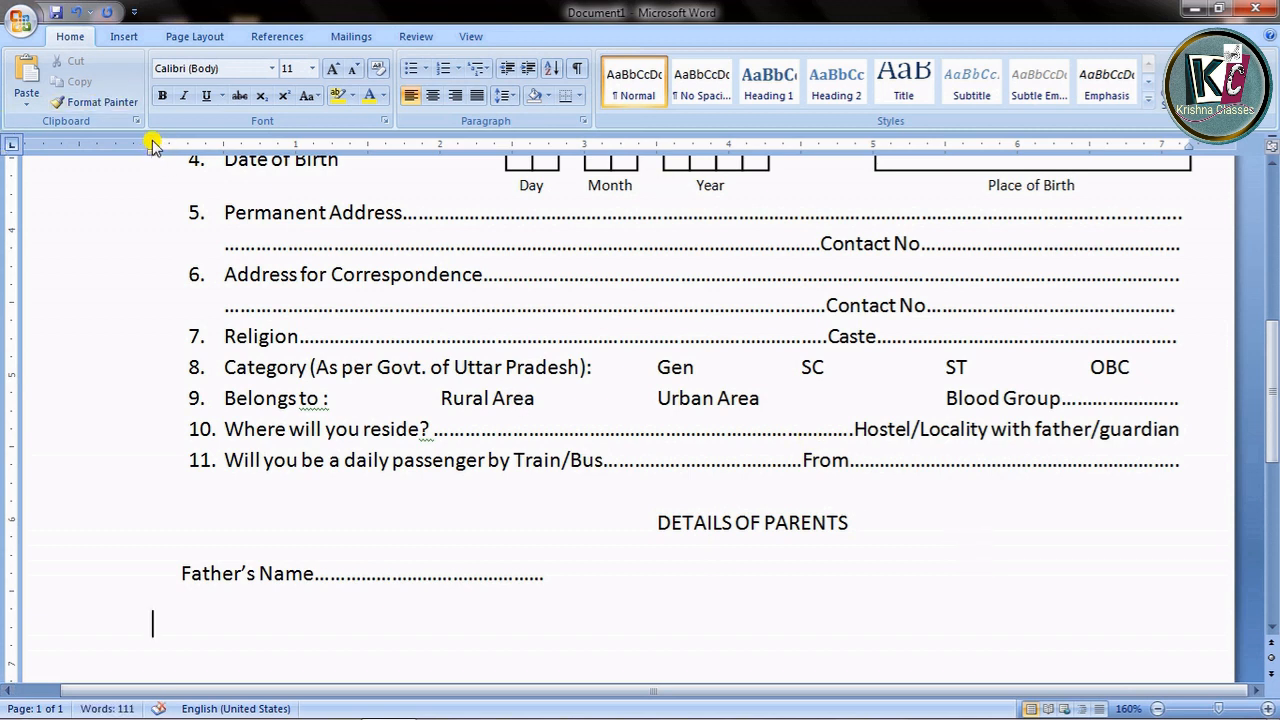
pyautogui.click(185, 145)
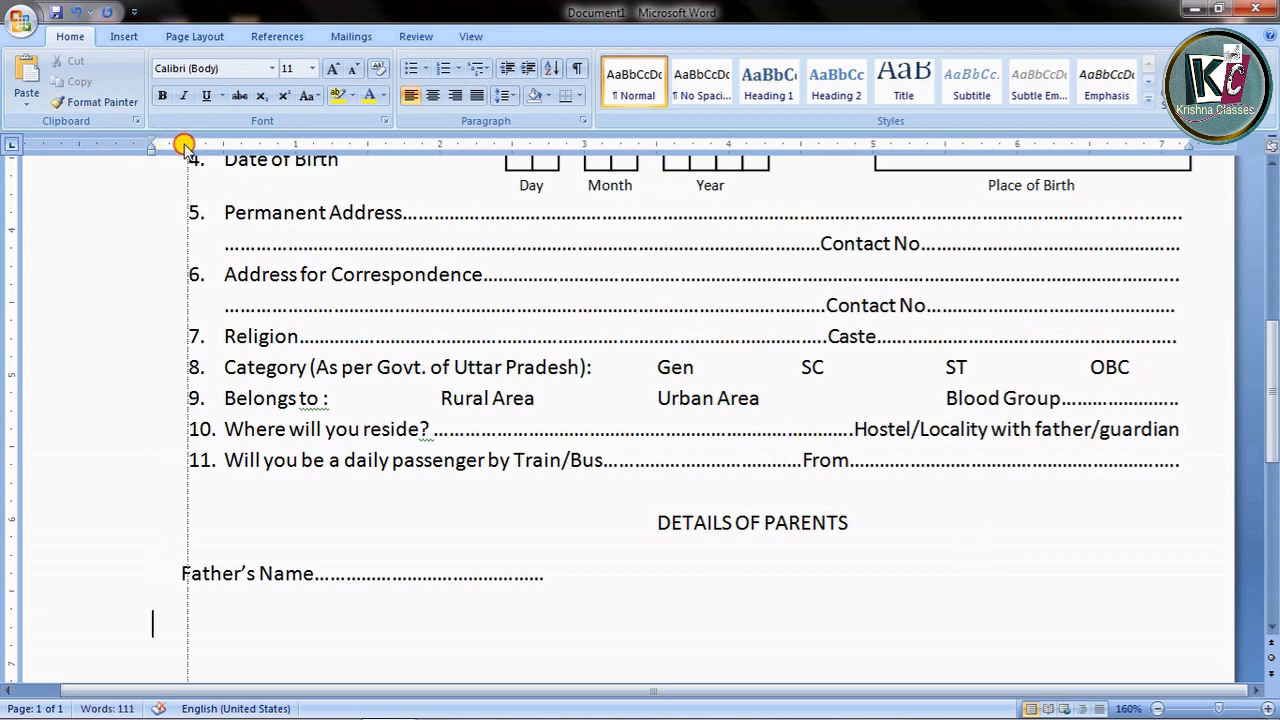
pyautogui.moveTo(185, 145); pyautogui.dragTo(179, 145)
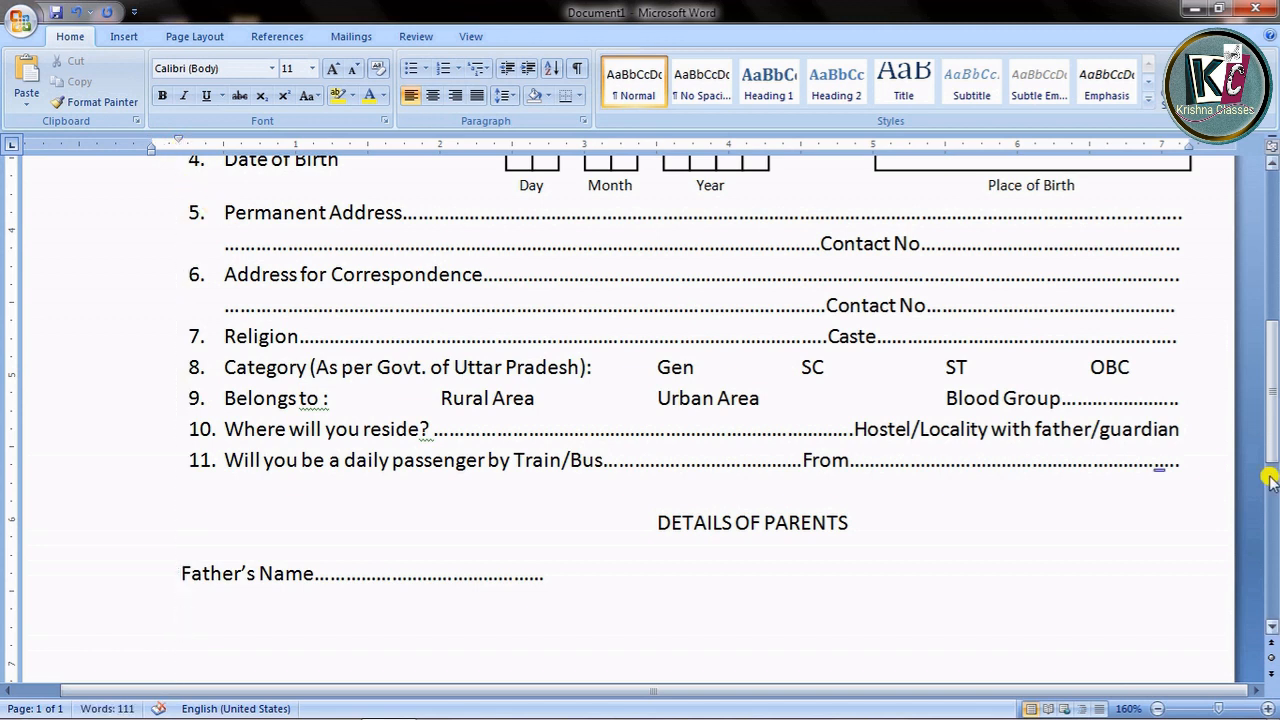
pyautogui.write('Academic')
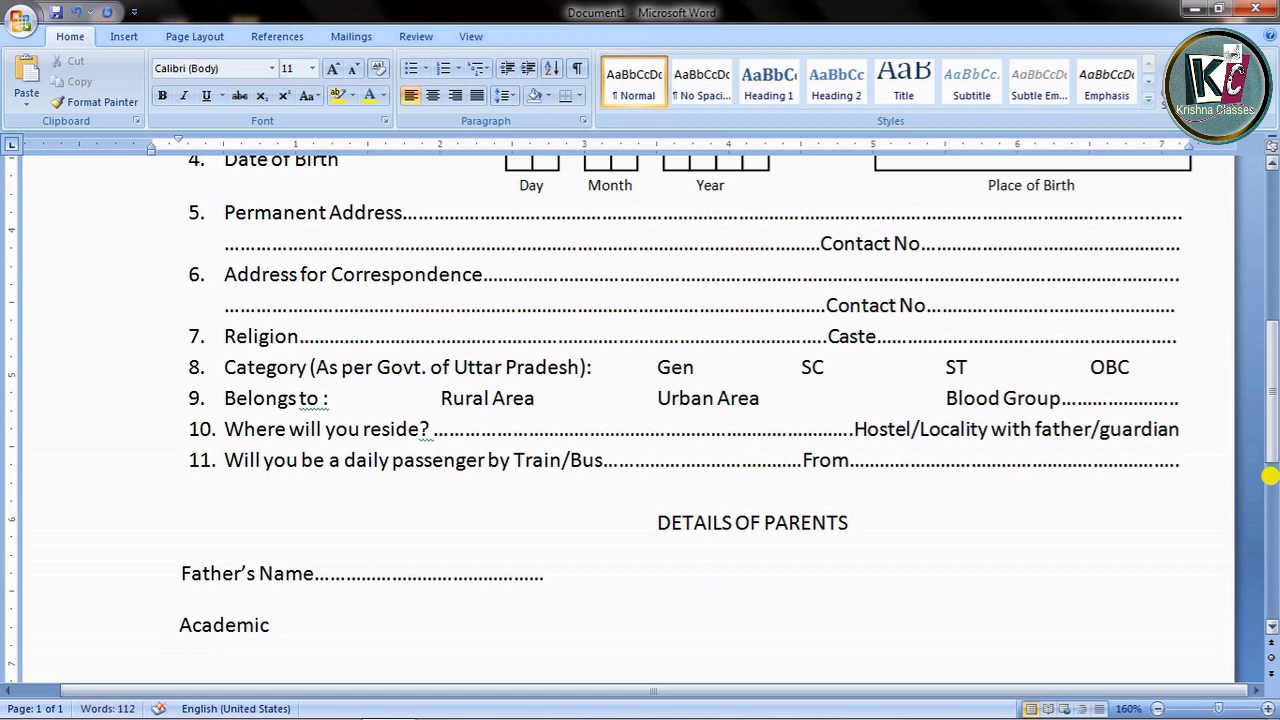
pyautogui.write(' Qualifi')
pyautogui.write('cation.....................')
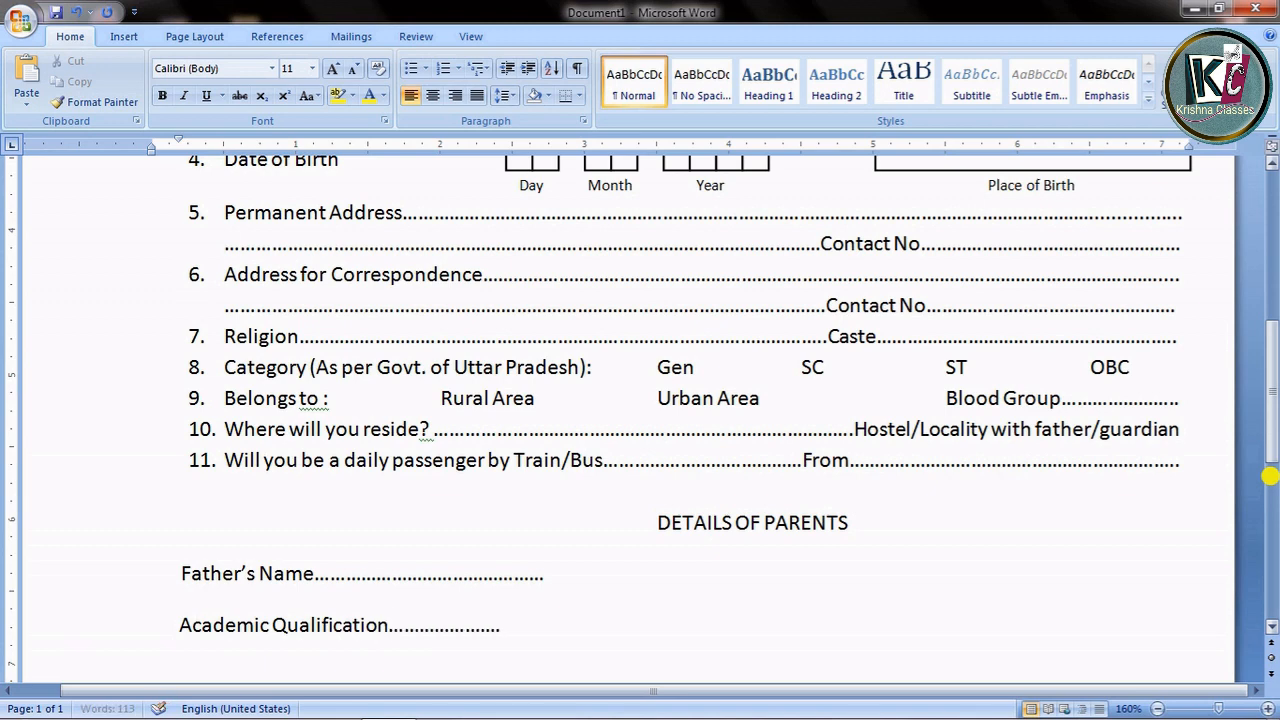
pyautogui.write('..........')
# - Add "Occupation" on a new line, followed by dots ending about level with the lines above
pyautogui.press('Return')
pyautogui.write('Occ')
pyautogui.scroll(-2, 1270, 476)
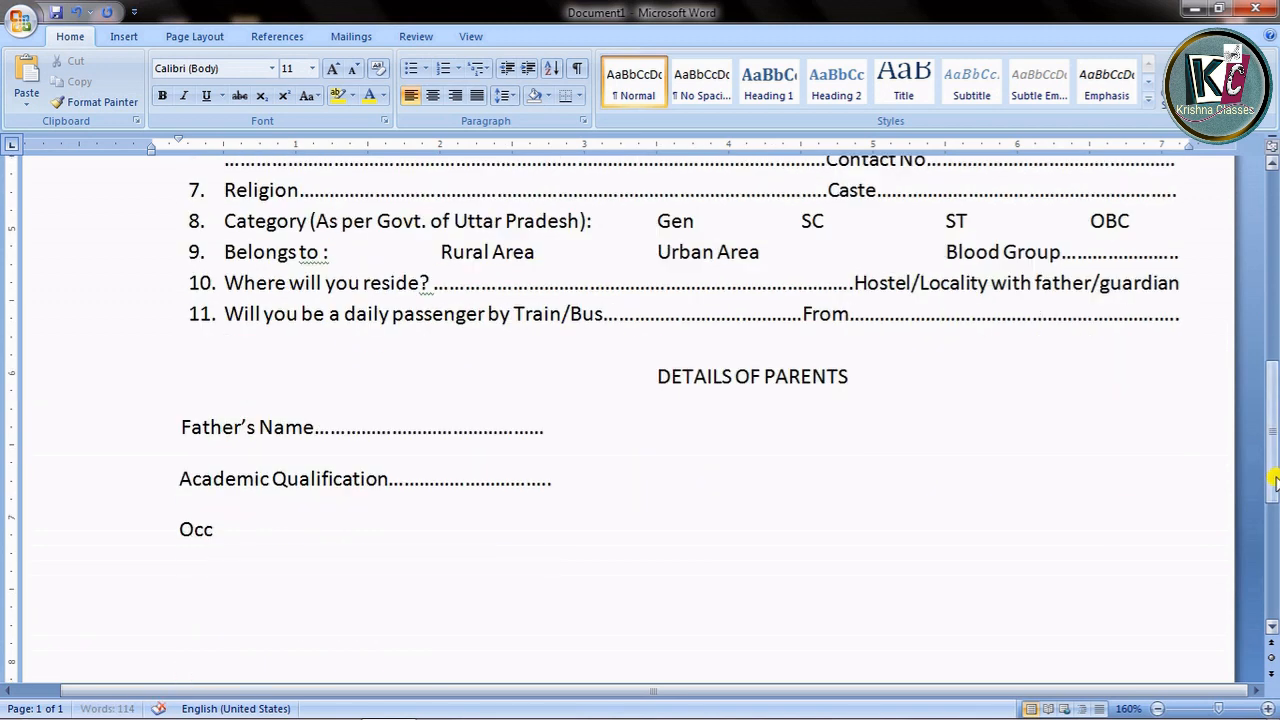
pyautogui.write('upati')
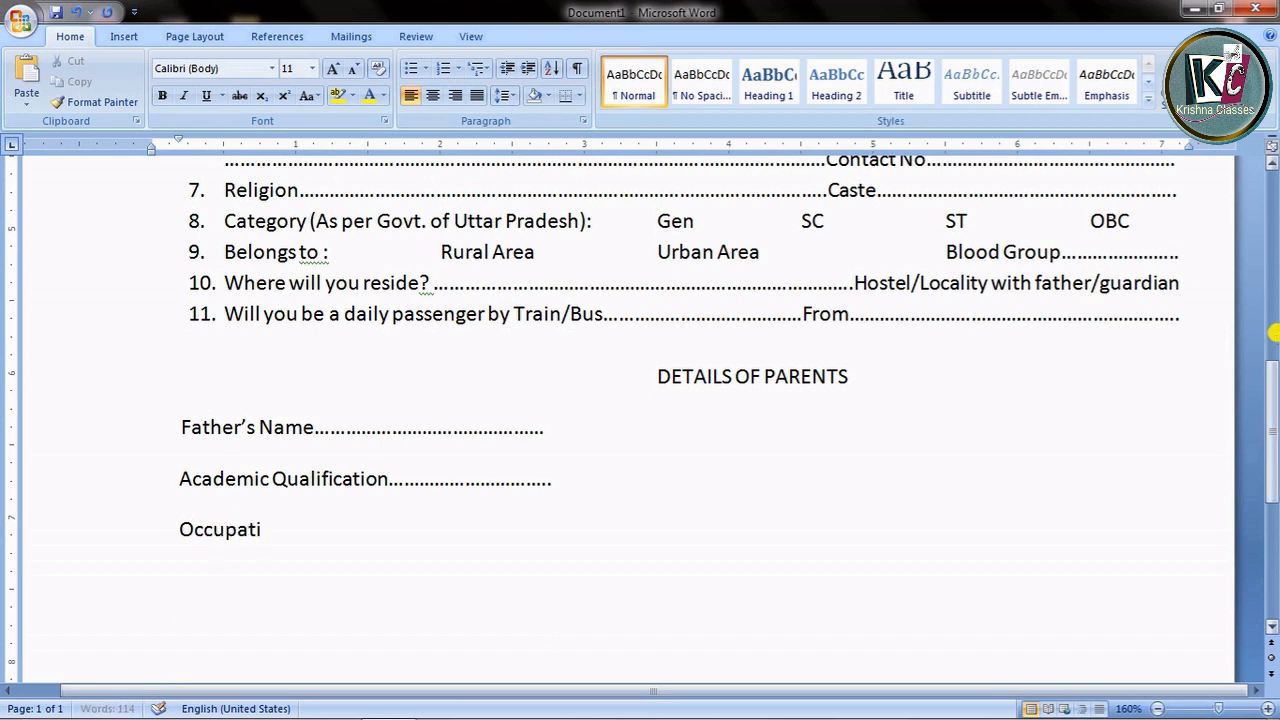
pyautogui.write('on........................................')
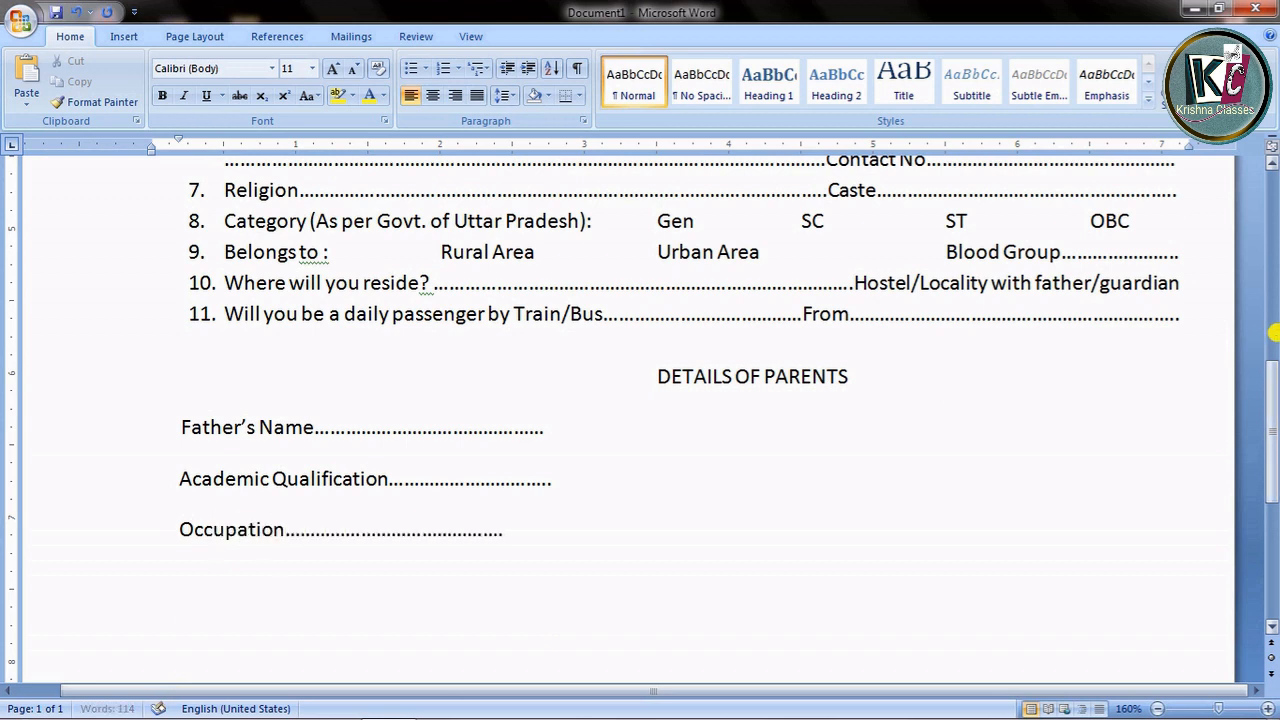
pyautogui.write('.........')
# - Add "Department/ Category" on a new line below Occupation, followed by a dotted line of matching end position
pyautogui.press('Return')
pyautogui.write('Depart')
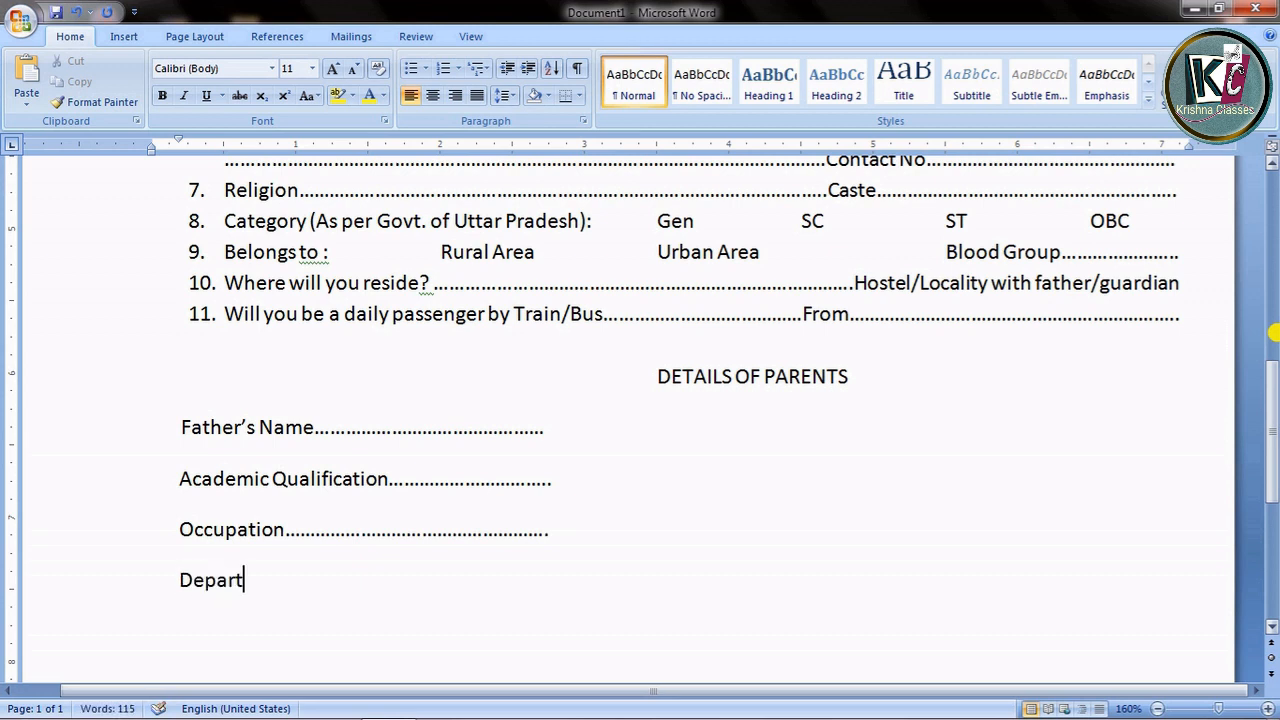
pyautogui.write('ment/ Categor')
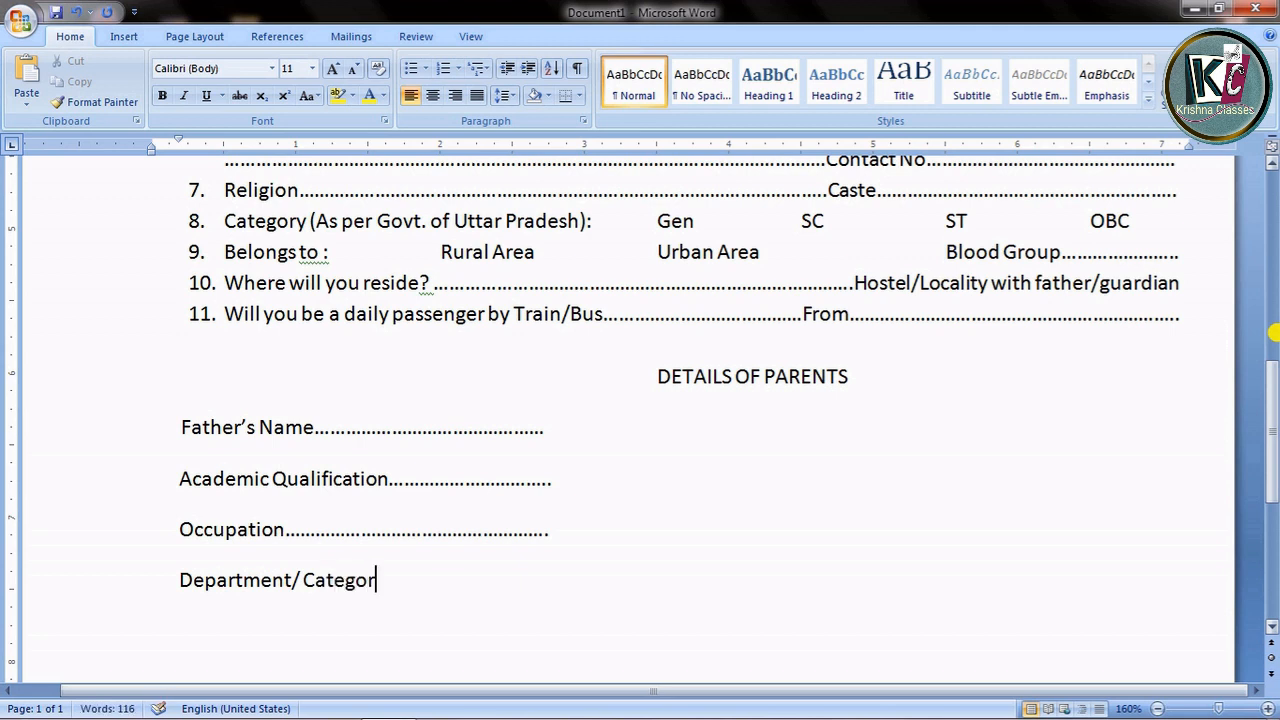
pyautogui.write('y')
pyautogui.write('............................')
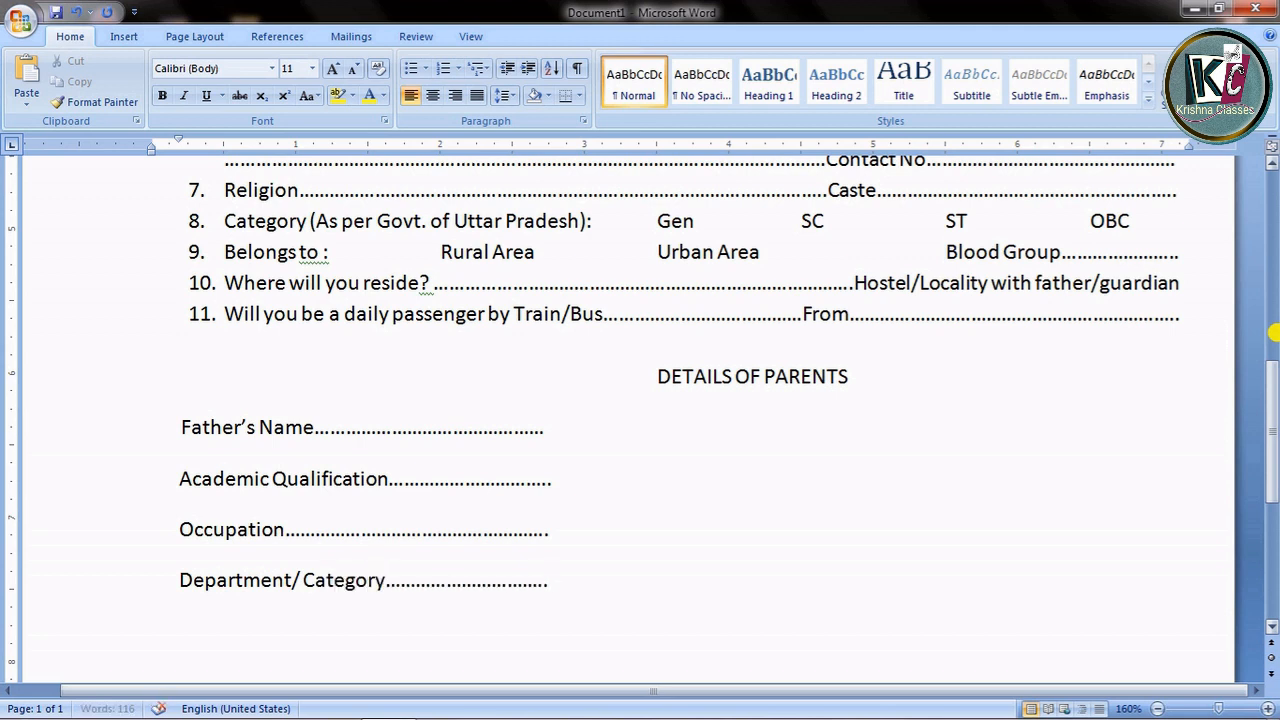
# - Add "Designation" on a new line below Department/ Category, with dots running to about the same end
pyautogui.press('Return')
pyautogui.write('Desig')
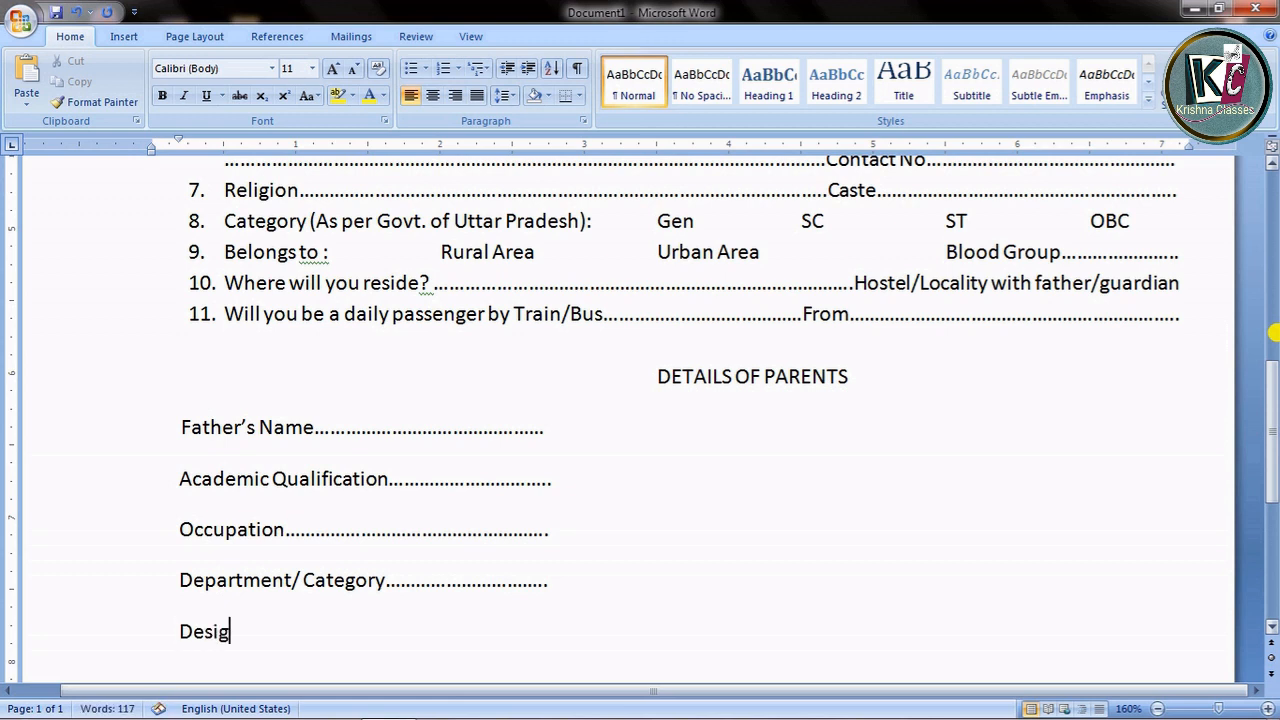
pyautogui.write('natiom')
pyautogui.press('BackSpace')
pyautogui.write('n......')
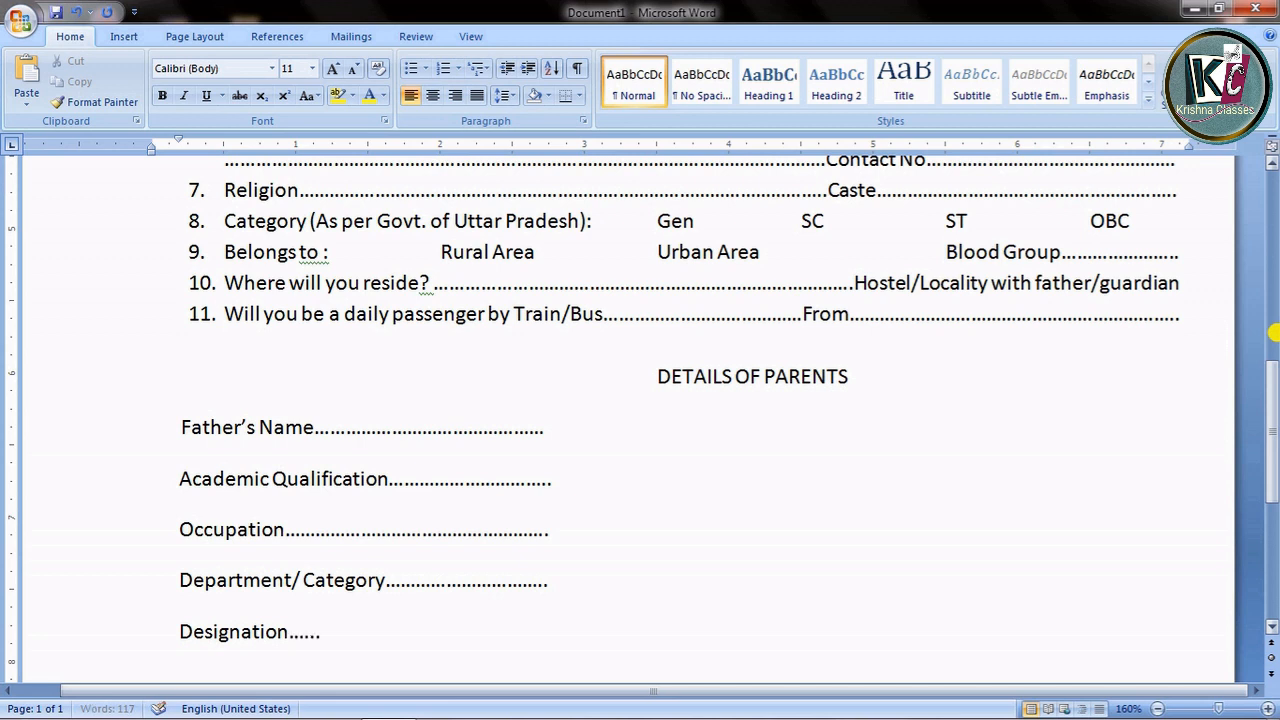
pyautogui.write('............................................')
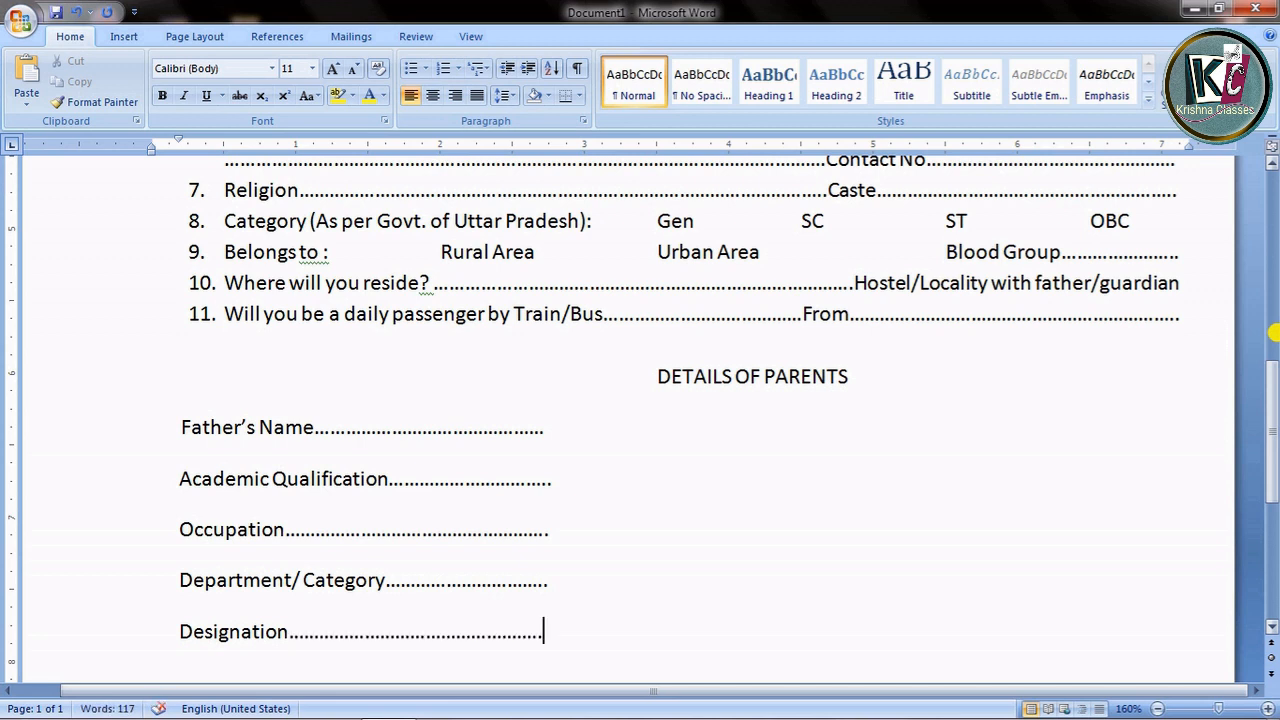
# - Add "Tel. with STD Code" on a new line below Designation, followed by a dotted fill-in line
pyautogui.press('Return')
pyautogui.write('Tel. w')
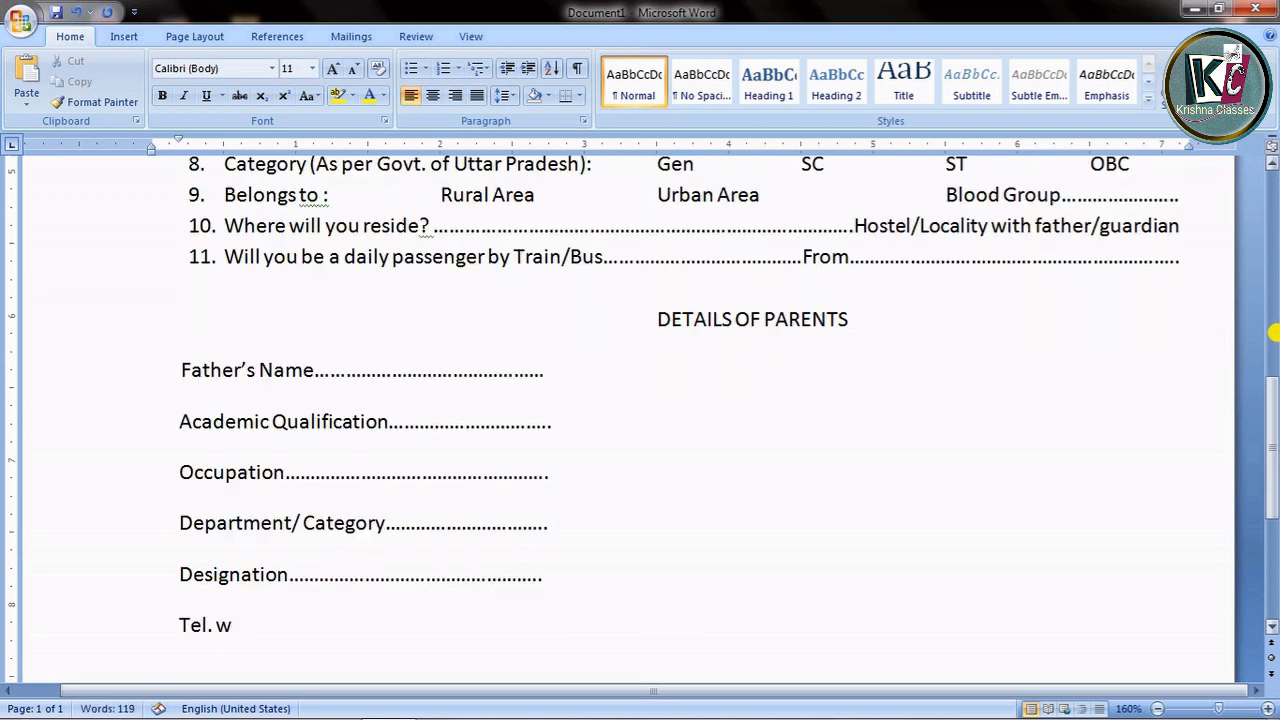
pyautogui.write('it')
pyautogui.press('BackSpace')
pyautogui.write('ith')
pyautogui.write(' ST')
pyautogui.write('D')
pyautogui.write(' Code......................')
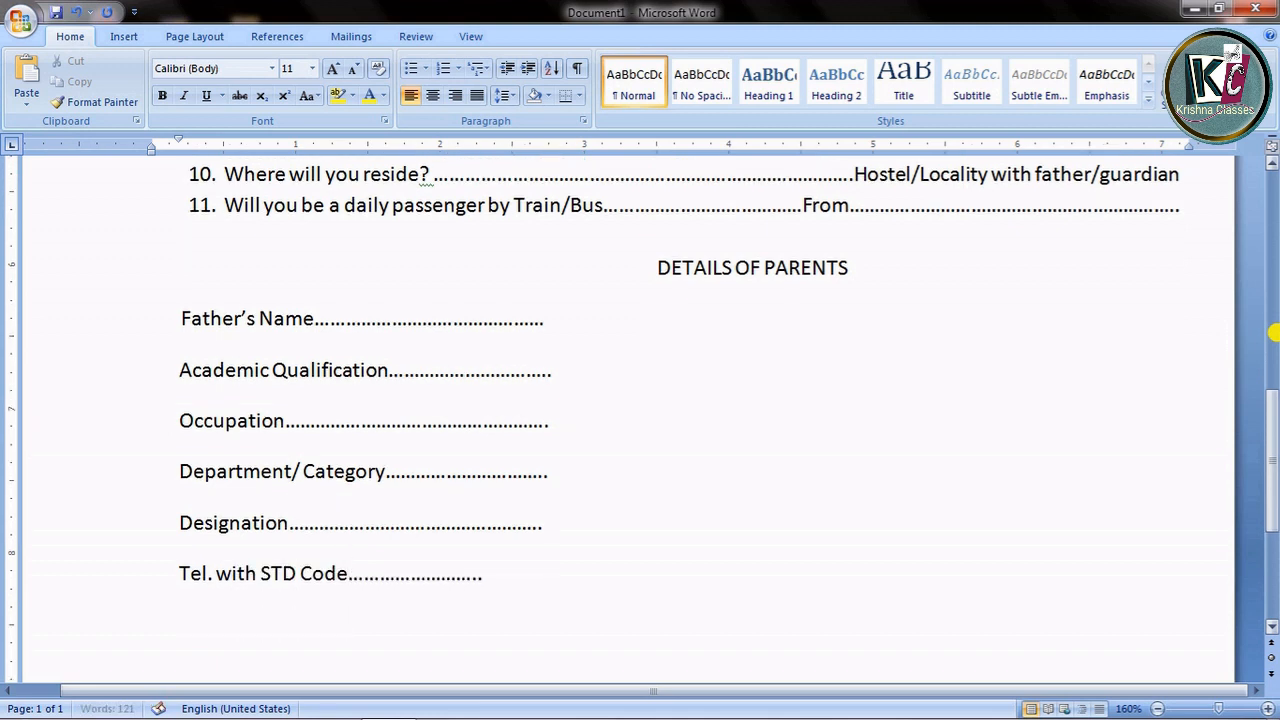
# - Add "Annual Income Rs" on a new line below the telephone line, followed by dots to about the same end
pyautogui.press('Return')
pyautogui.write('Annual')
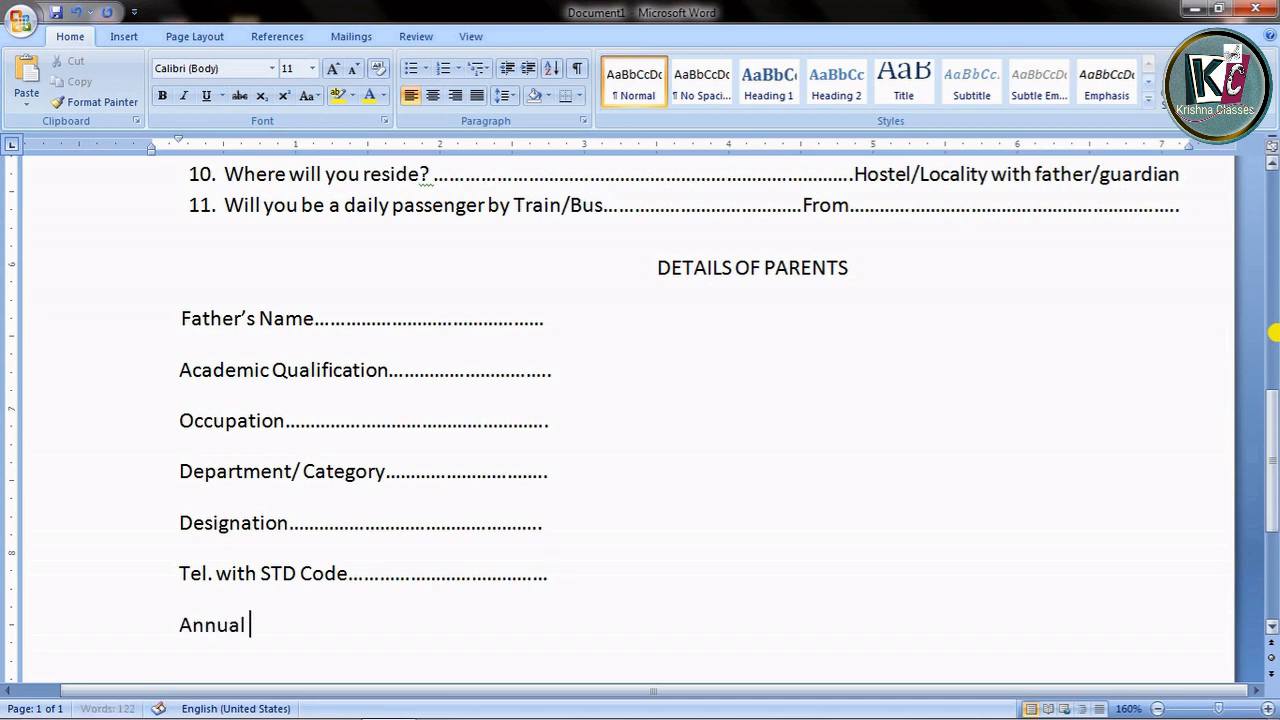
pyautogui.write(' Income R')
pyautogui.write('s....................................')
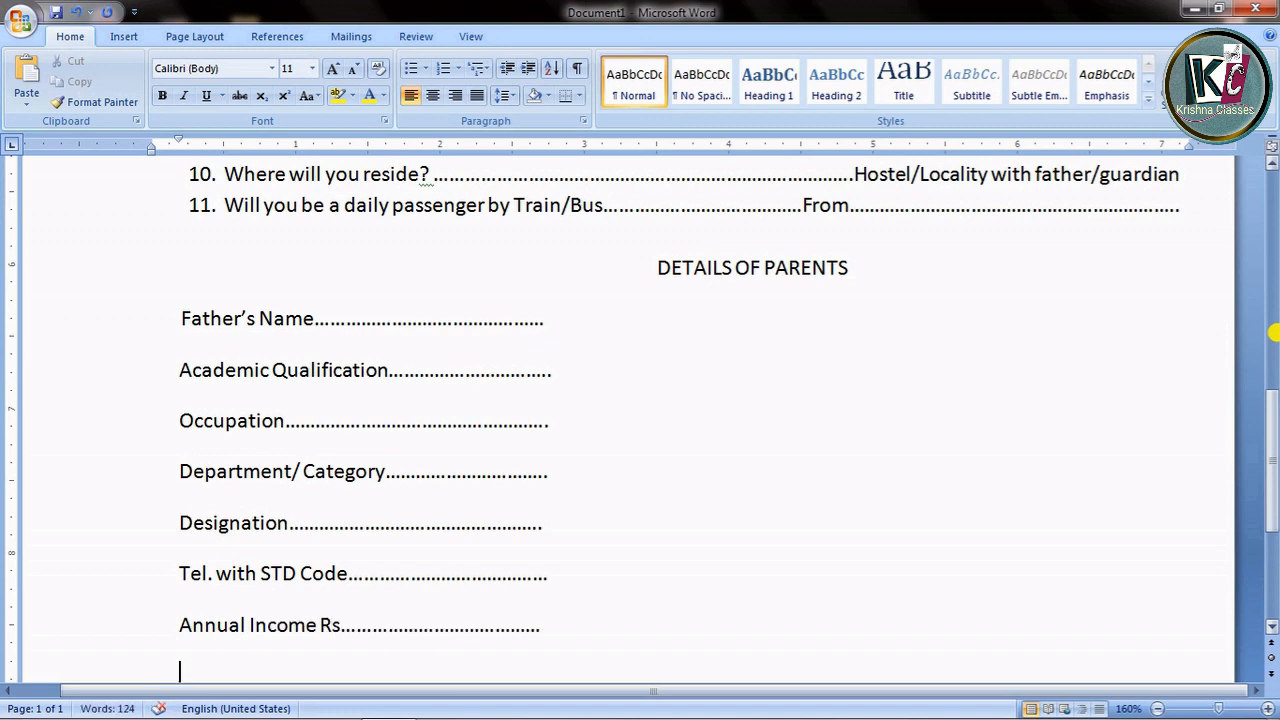
# - Add "E-Mail" as the last line under Annual Income Rs, followed by a dotted fill-in line
pyautogui.write('m')
pyautogui.press('BackSpace')
pyautogui.write('-')
pyautogui.press('Return')
pyautogui.write('E-Mail')
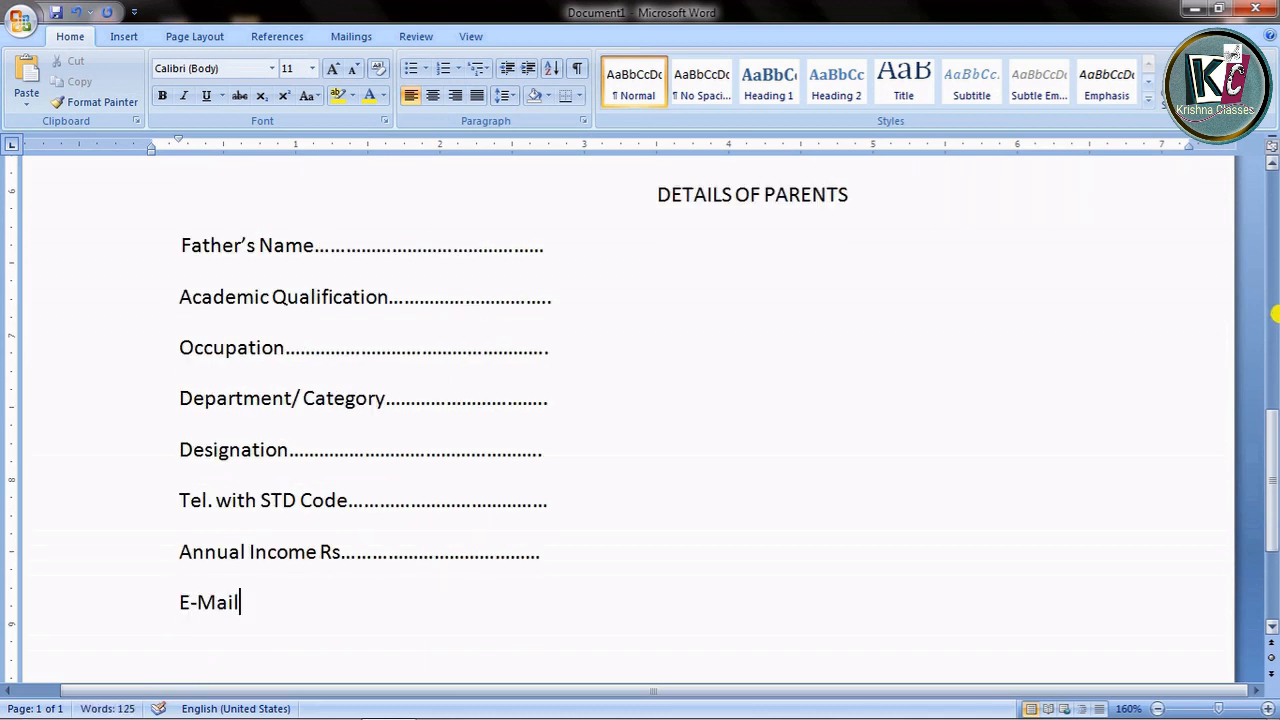
pyautogui.write('..............................................')
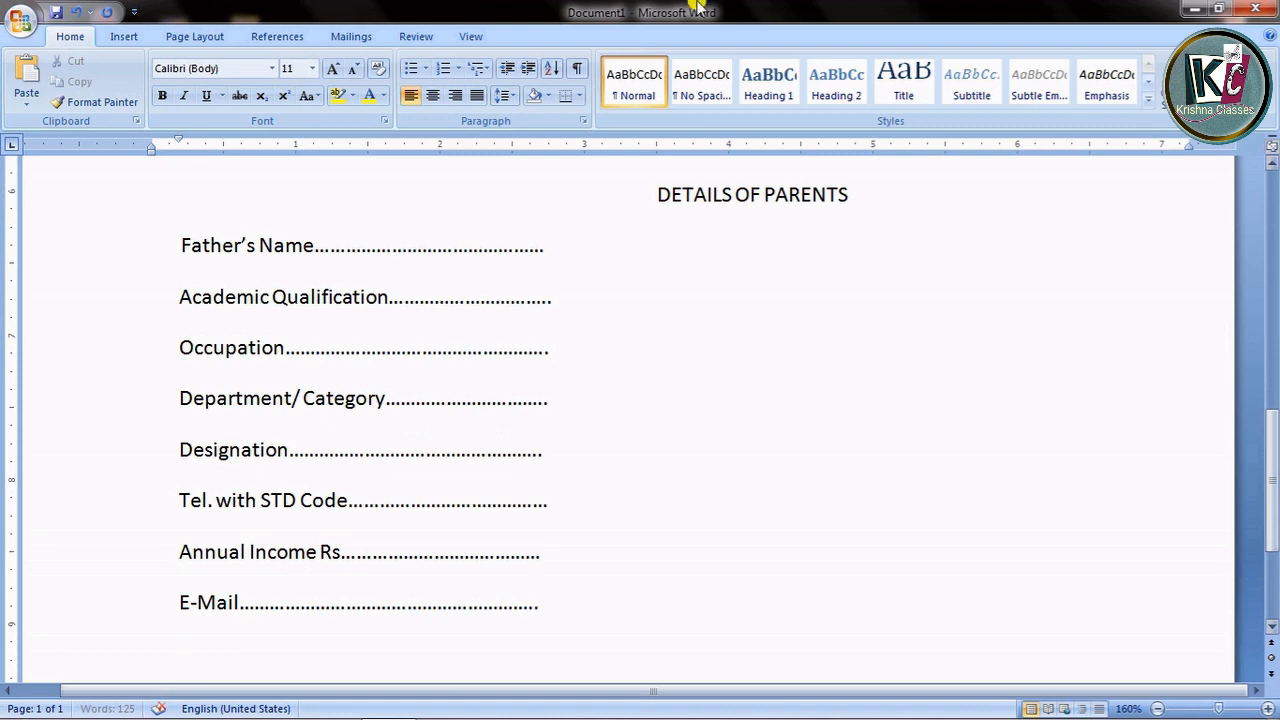
# - Extend the dotted lines of Father's Name, Academic Qualification, Occupation, Department/ Category and Designation to about the same end
pyautogui.click(557, 249)
pyautogui.write('..')
pyautogui.click(557, 296)
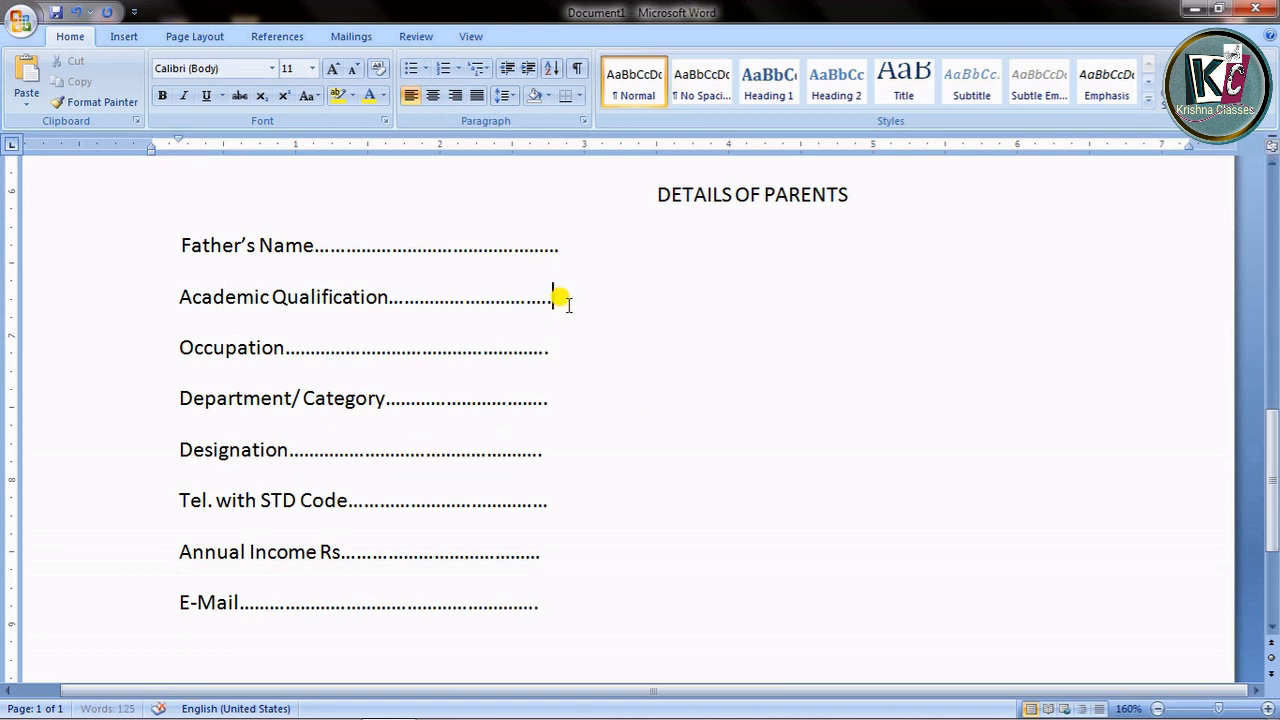
pyautogui.write('..')
pyautogui.click(561, 352)
pyautogui.write('...')
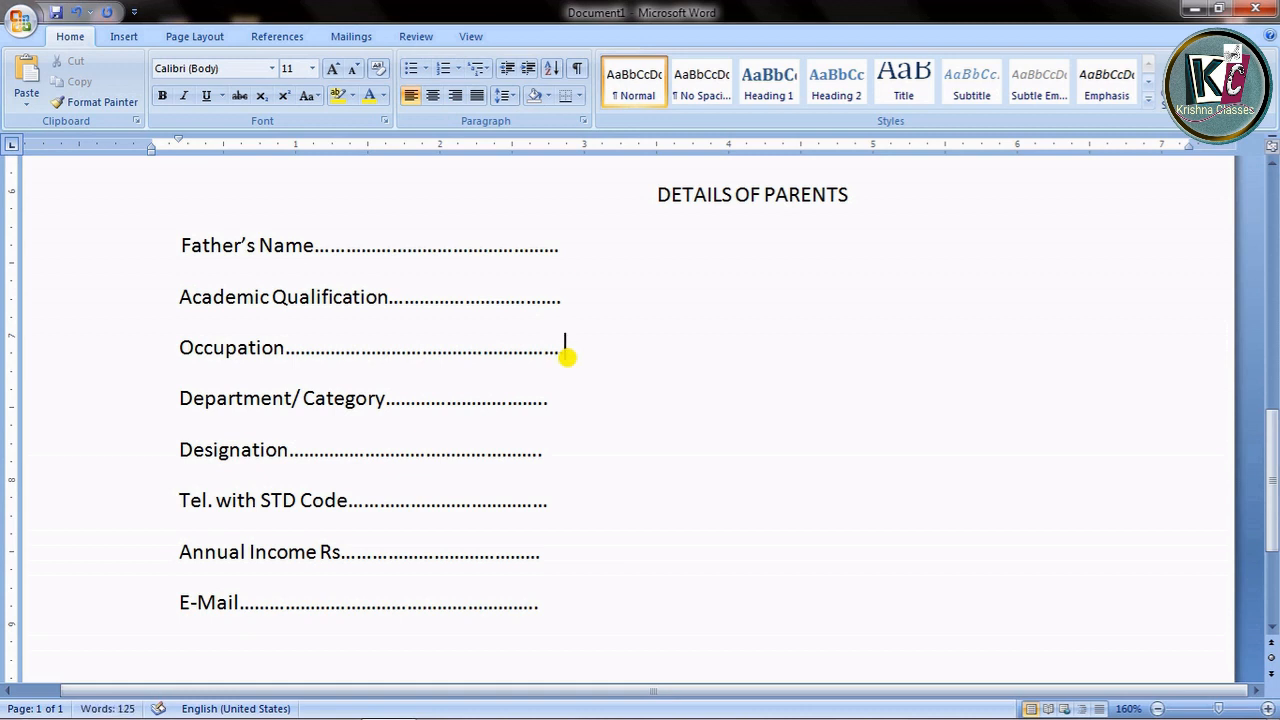
pyautogui.click(558, 399)
pyautogui.write('...')
pyautogui.click(548, 455)
pyautogui.write('....')
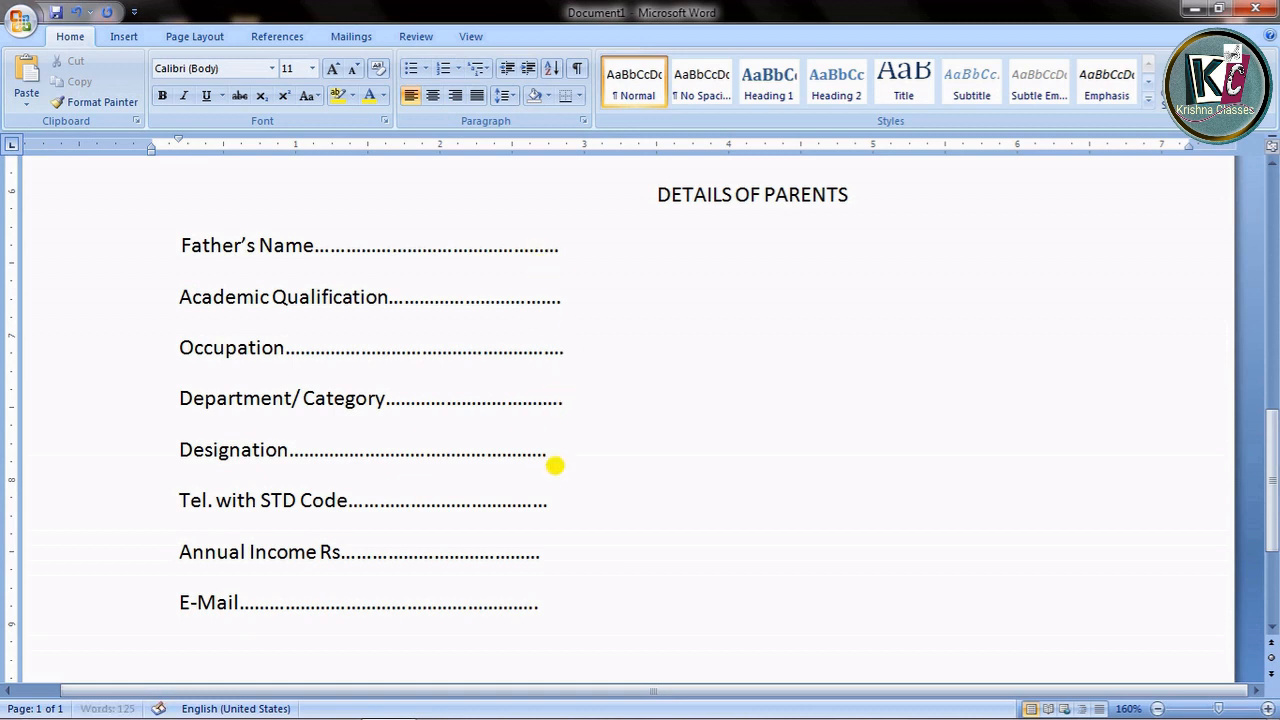
# - Lengthen the dotted lines of Tel. with STD Code, Designation, Annual Income Rs and E-Mail to match the rows above
pyautogui.click(550, 502)
pyautogui.write('....')
pyautogui.click(563, 457)
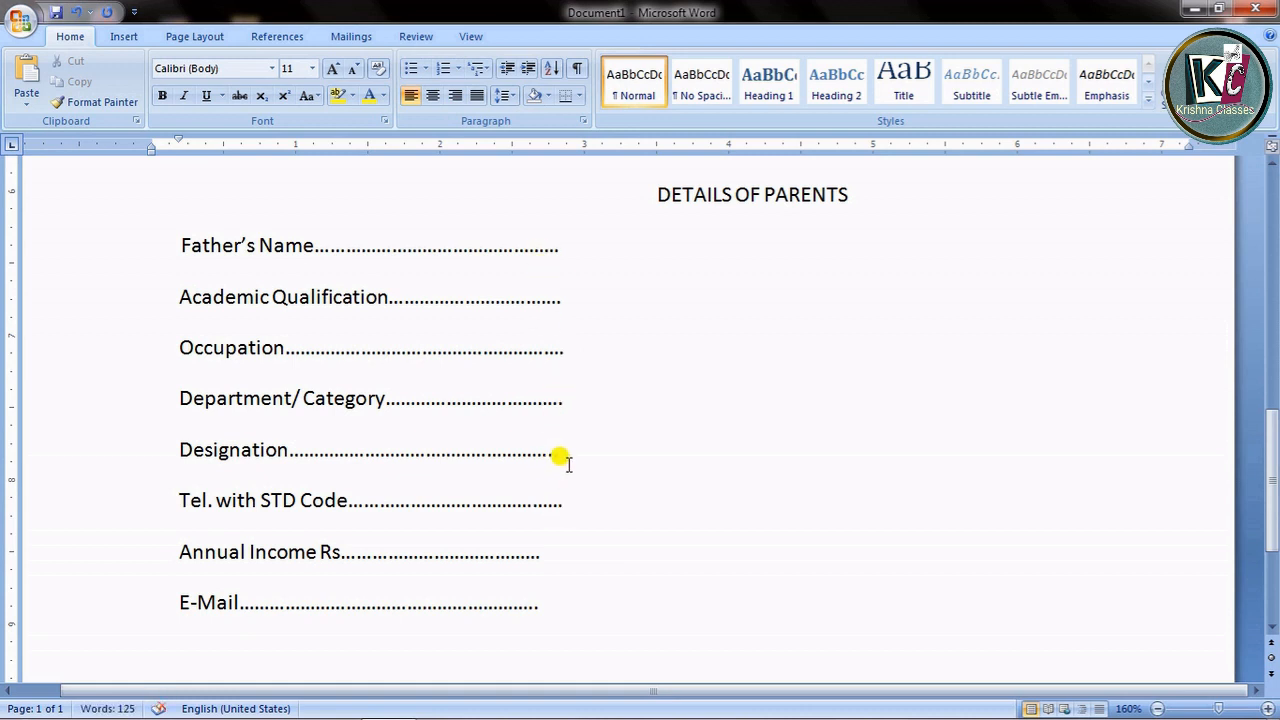
pyautogui.write('.')
pyautogui.click(549, 550)
pyautogui.write('...')
pyautogui.click(546, 597)
pyautogui.write('.....')
# - Copy the Father's Name line with its dots into a second column on the same row, under DETAILS OF PARENTS
pyautogui.click(658, 244)
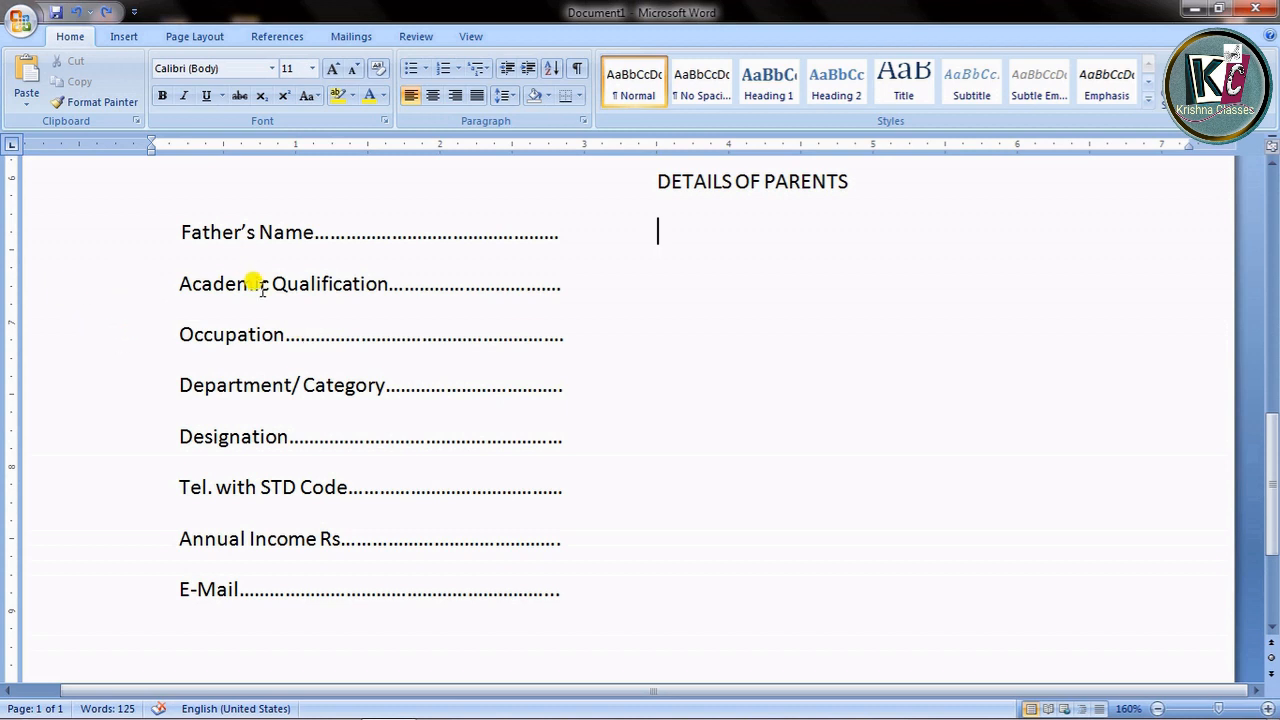
pyautogui.click(186, 230)
pyautogui.moveTo(184, 230); pyautogui.dragTo(550, 243)
pyautogui.hotkey('ctrl', 'c')
pyautogui.click(757, 243)
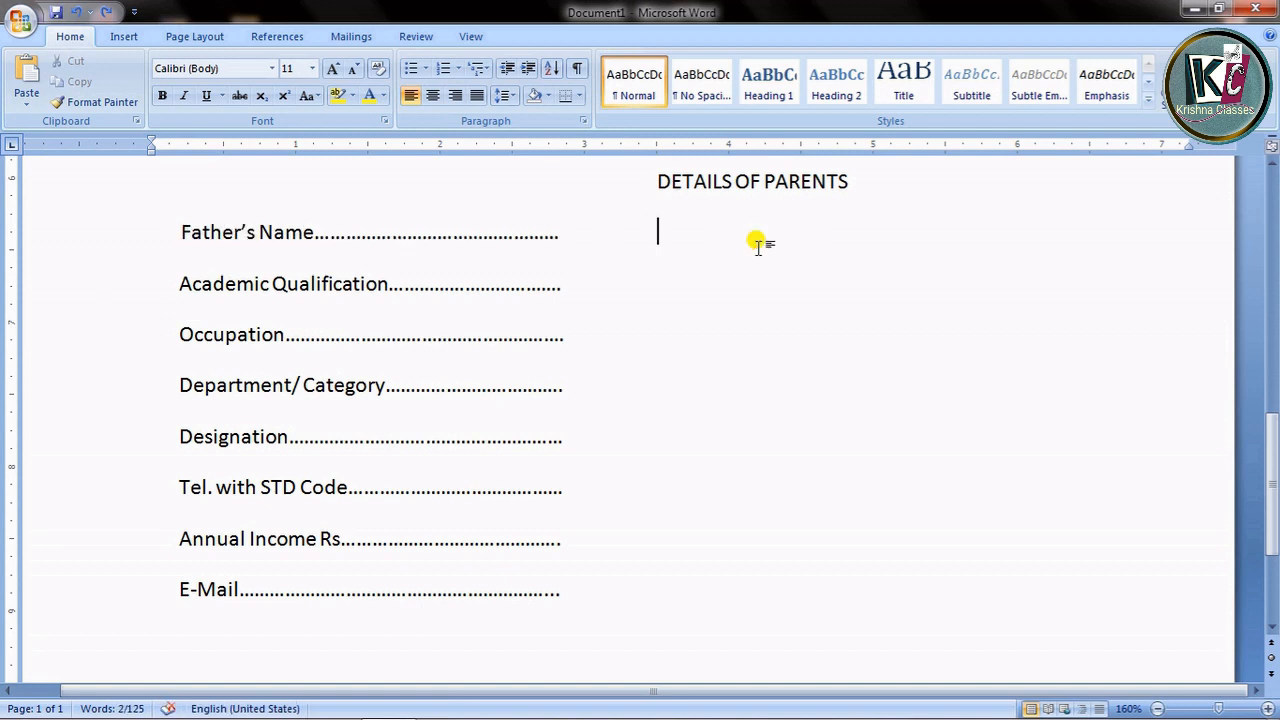
pyautogui.hotkey('ctrl', 'v')
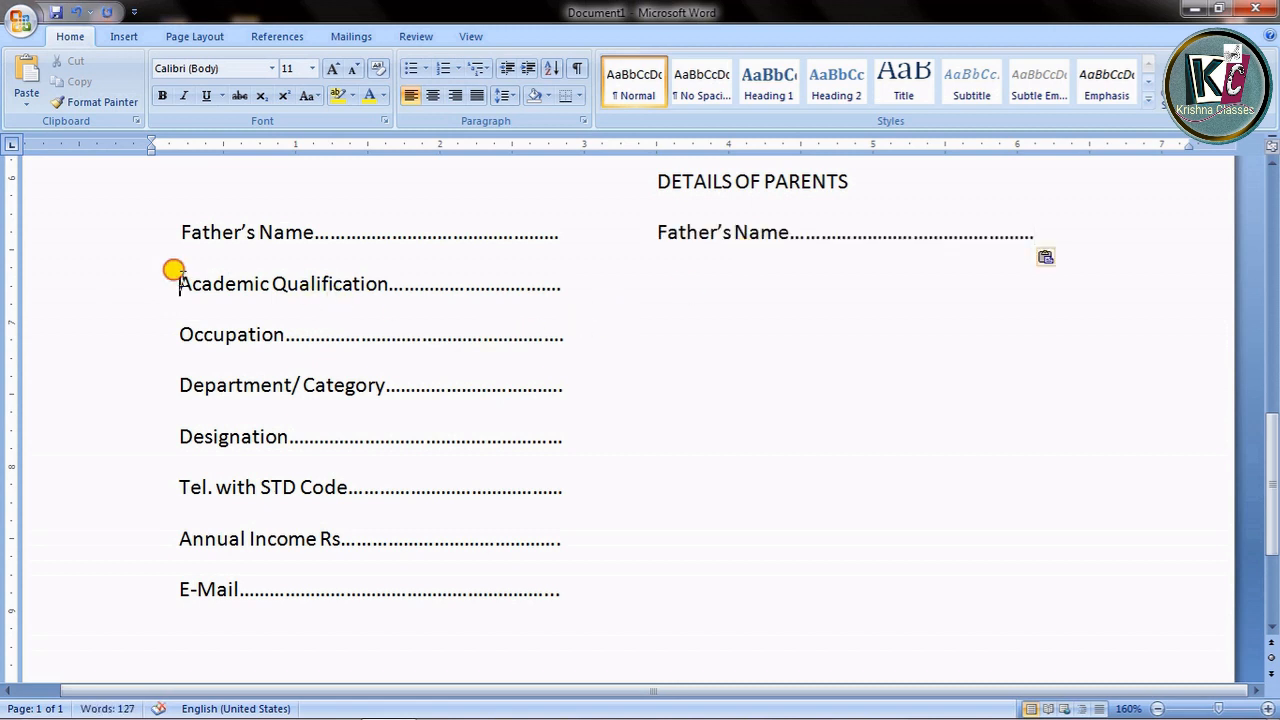
# - Duplicate the Academic Qualification line into the second column, aligned under the copied name line, without an extra blank line
pyautogui.moveTo(179, 282); pyautogui.dragTo(541, 313)
pyautogui.hotkey('ctrl', 'c')
pyautogui.click(672, 286)
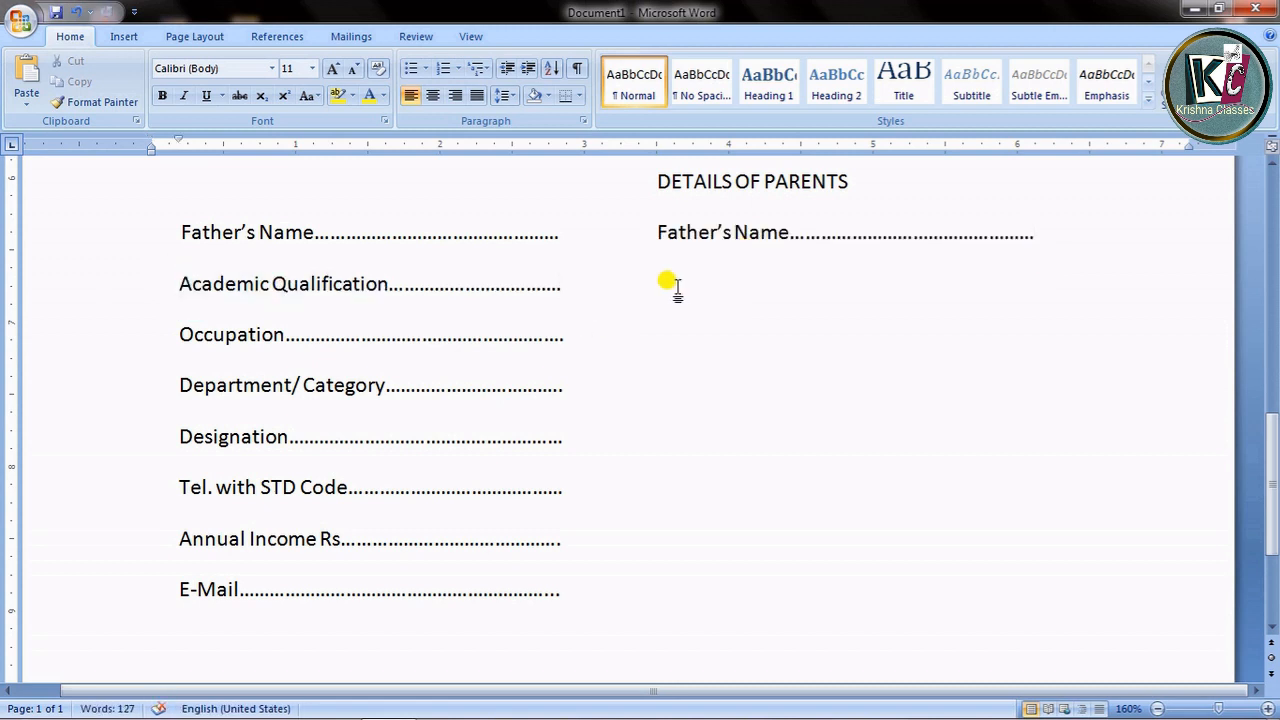
pyautogui.press('Tab')
pyautogui.press('Tab')
pyautogui.hotkey('ctrl', 'v')
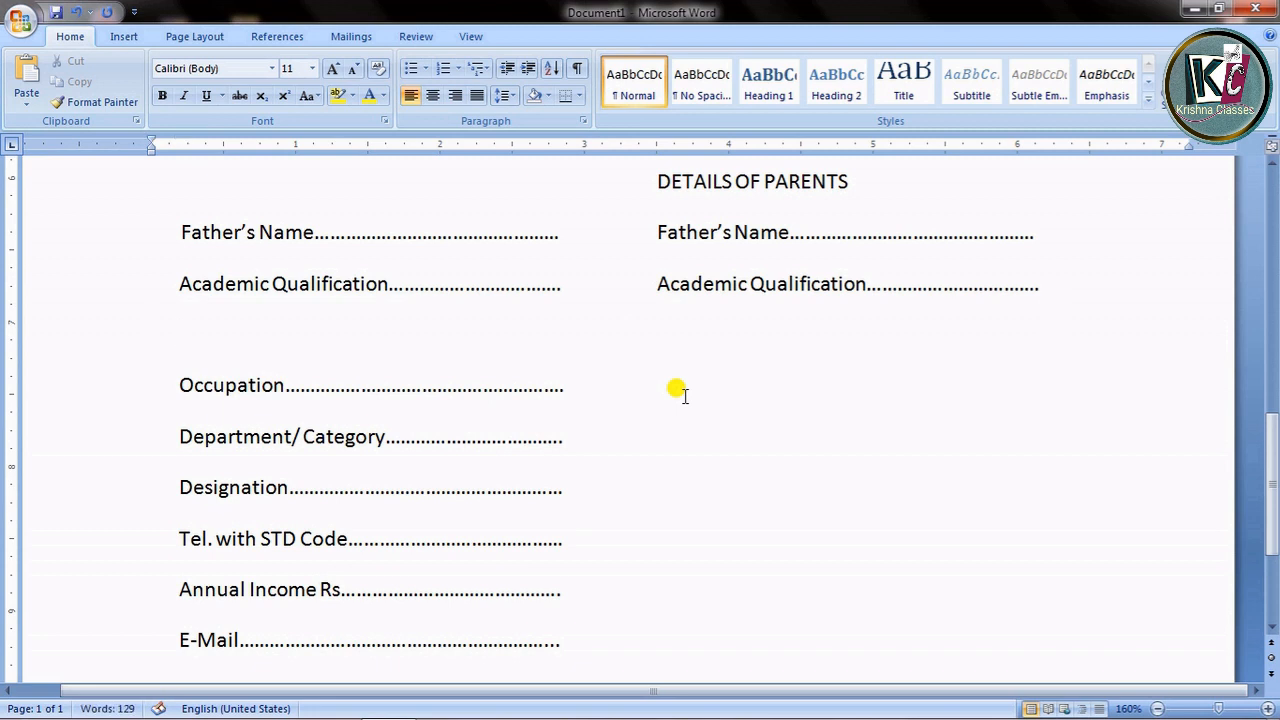
pyautogui.press('BackSpace')
# - Duplicate the Occupation line into the second column on the same row, removing the surplus line break
pyautogui.moveTo(180, 336); pyautogui.dragTo(380, 337)
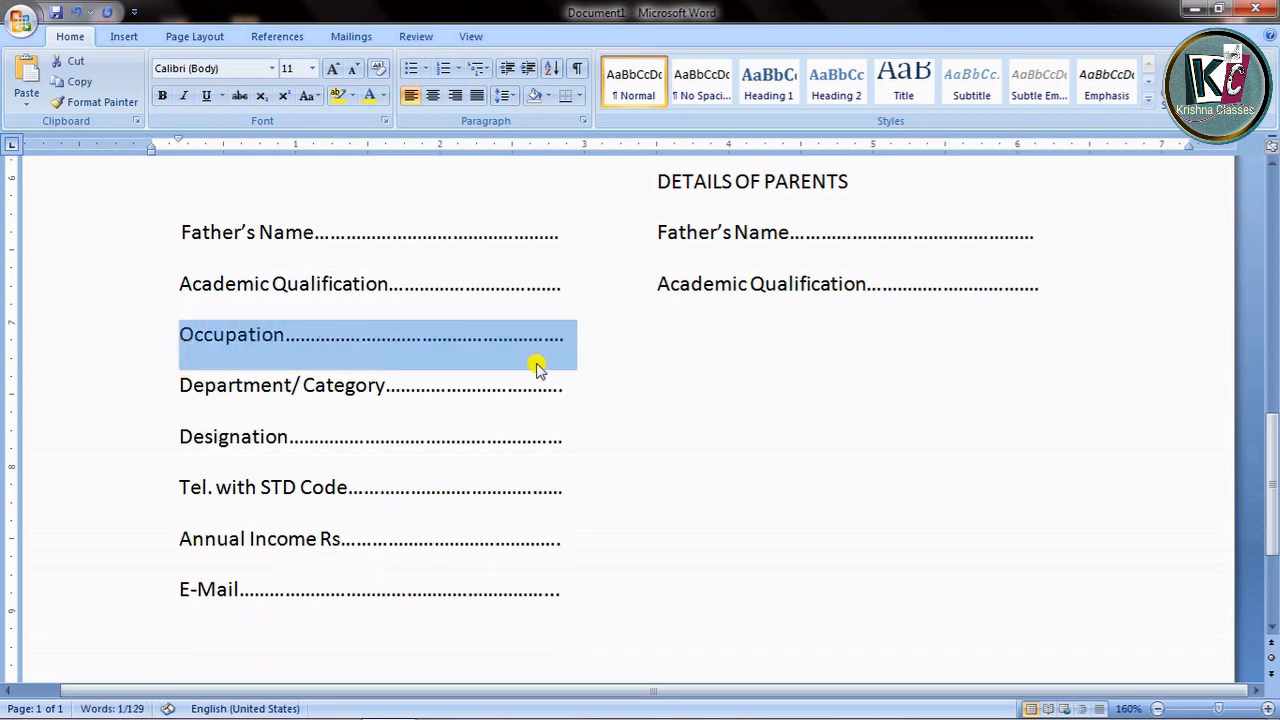
pyautogui.click(668, 352)
pyautogui.press('Tab')
pyautogui.press('Tab')
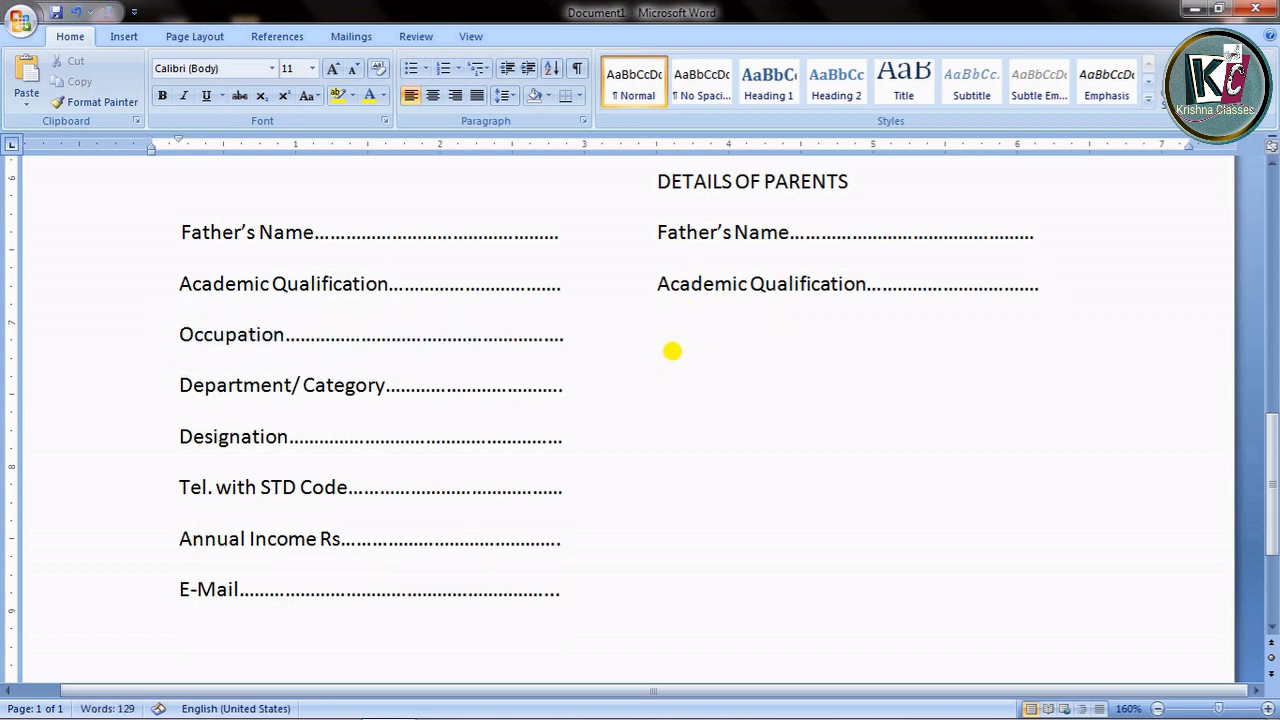
pyautogui.hotkey('ctrl', 'v')
pyautogui.press('BackSpace')
pyautogui.press('BackSpace')
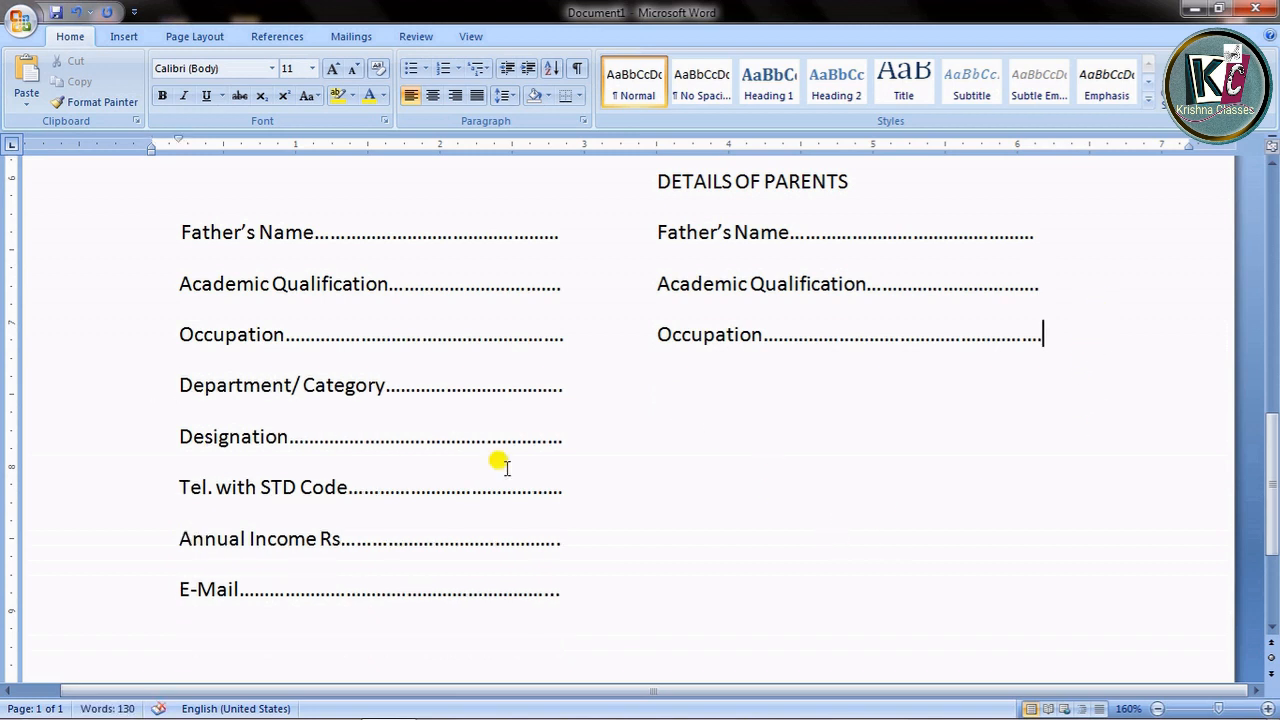
# - Duplicate the Department/ Category line into the second column and remove the extra blank line below it
pyautogui.moveTo(181, 380); pyautogui.dragTo(390, 395)
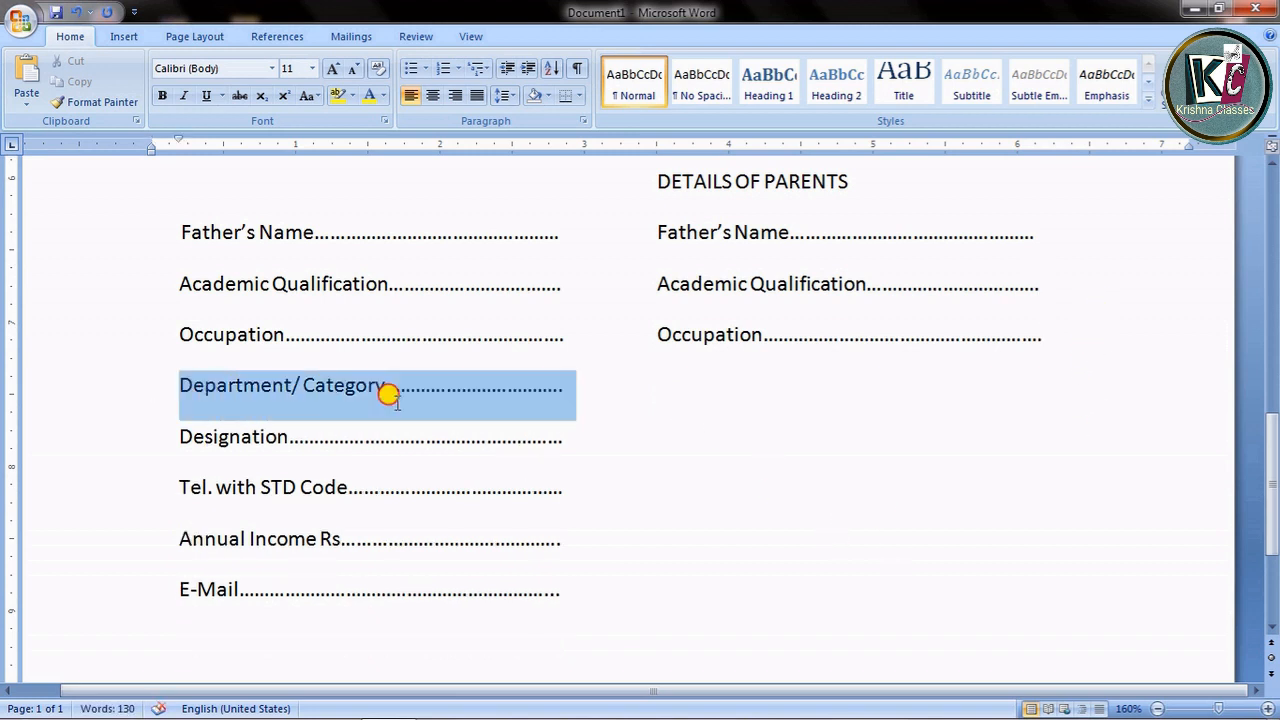
pyautogui.click(654, 395)
pyautogui.hotkey('ctrl', 'v')
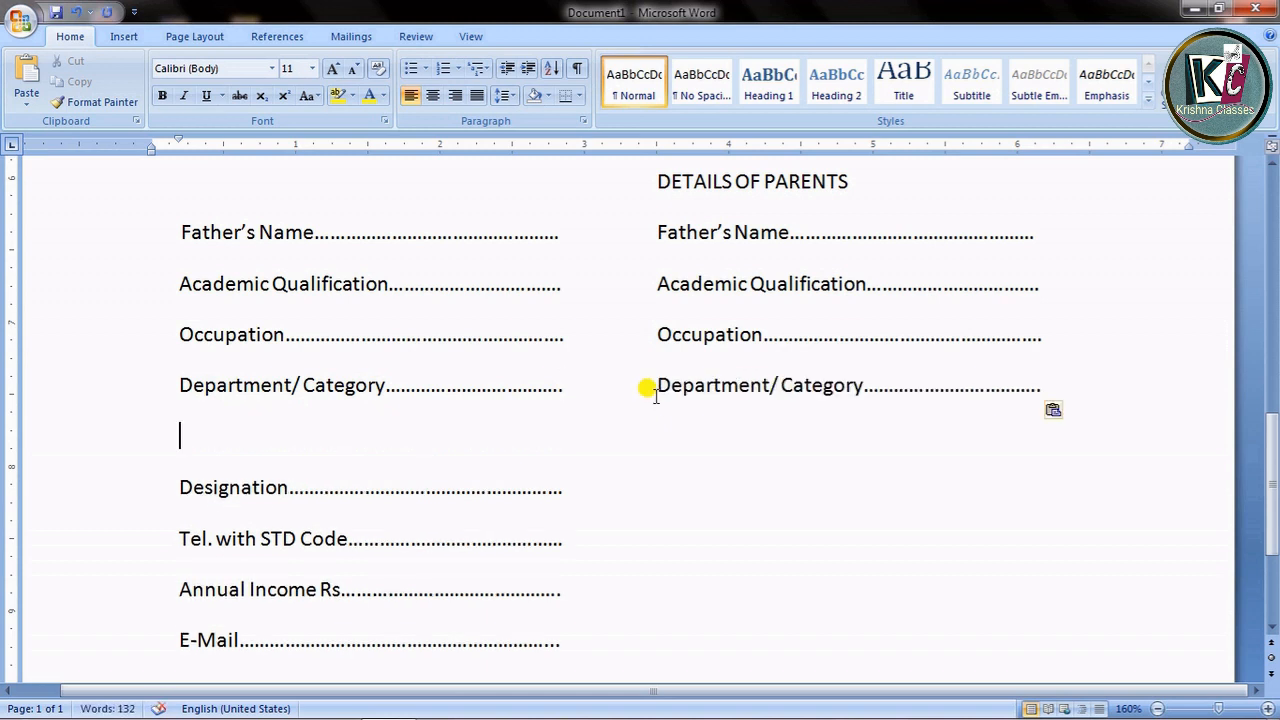
pyautogui.press('BackSpace')
# - Duplicate the Designation line into the second column and remove the extra blank line below it
pyautogui.click(166, 436)
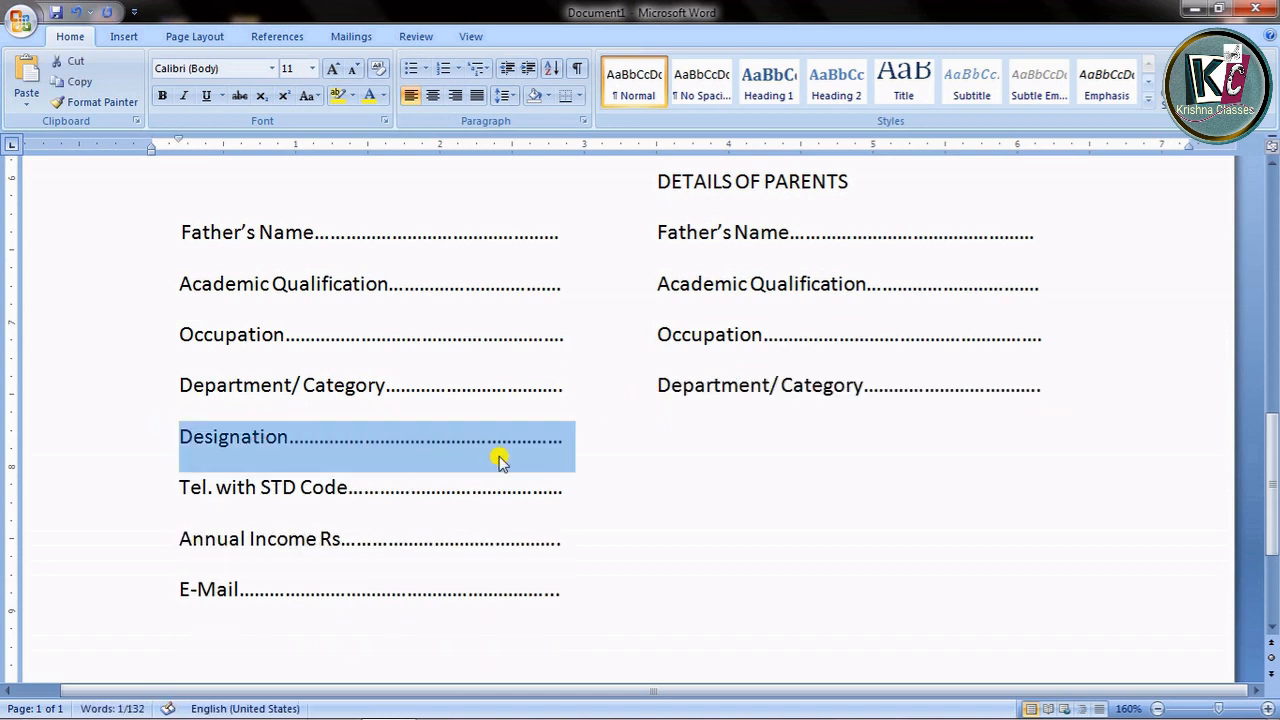
pyautogui.hotkey('ctrl', 'c')
pyautogui.click(626, 434)
pyautogui.click(626, 436)
pyautogui.hotkey('ctrl', 'v')
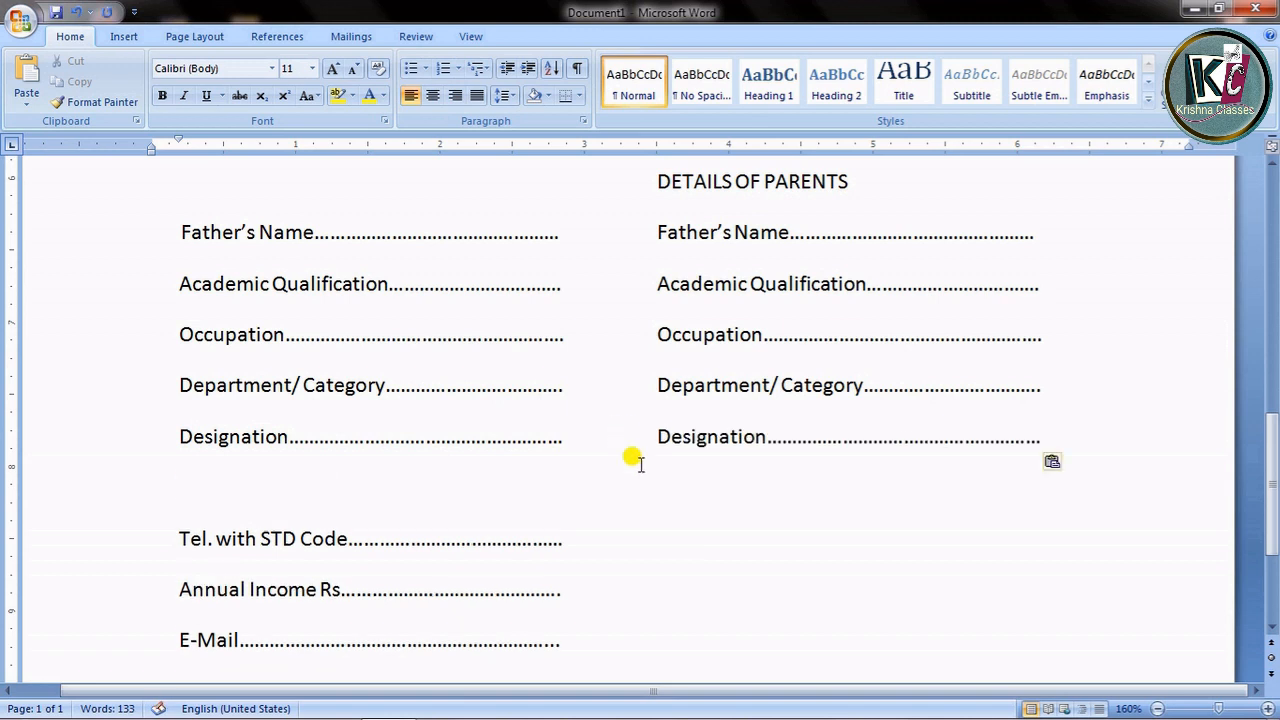
pyautogui.press('BackSpace')
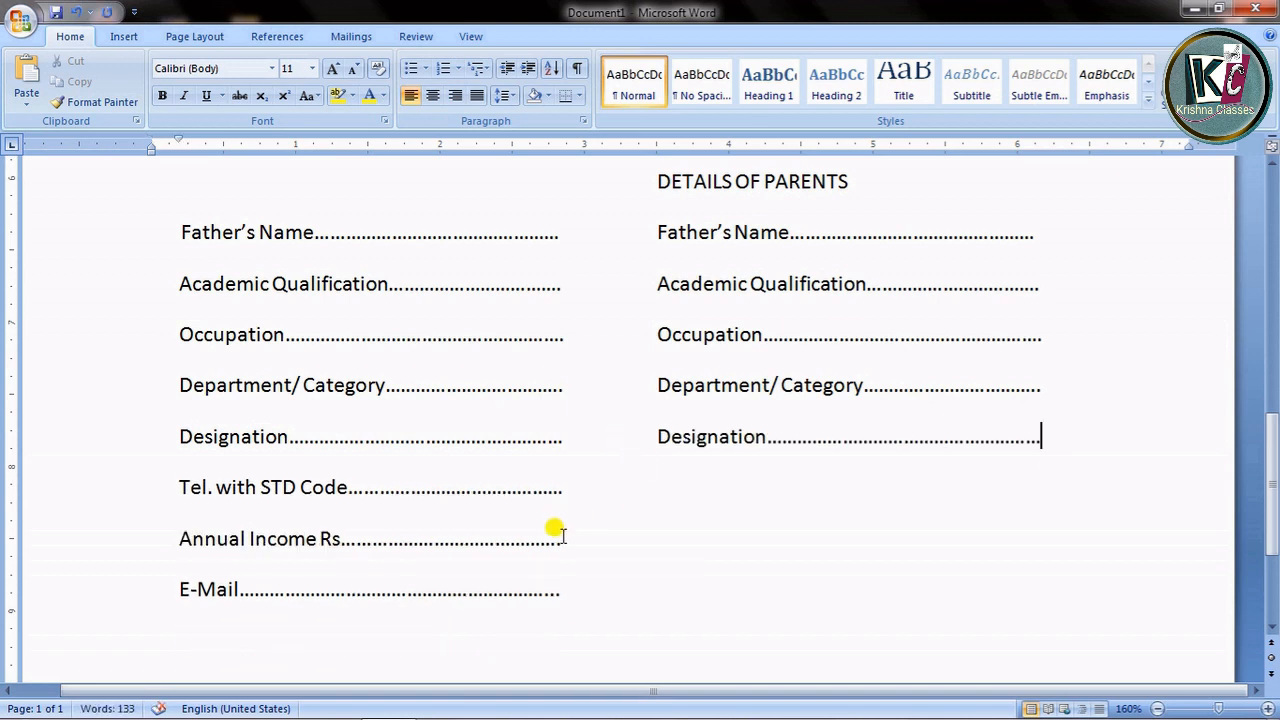
# - Duplicate the Tel. with STD Code line into the second column on the same row
pyautogui.scroll(-1, 558, 532)
pyautogui.tripleClick(491, 374)
pyautogui.hotkey('ctrl', 'c')
pyautogui.click(668, 378)
pyautogui.hotkey('ctrl', 'v')
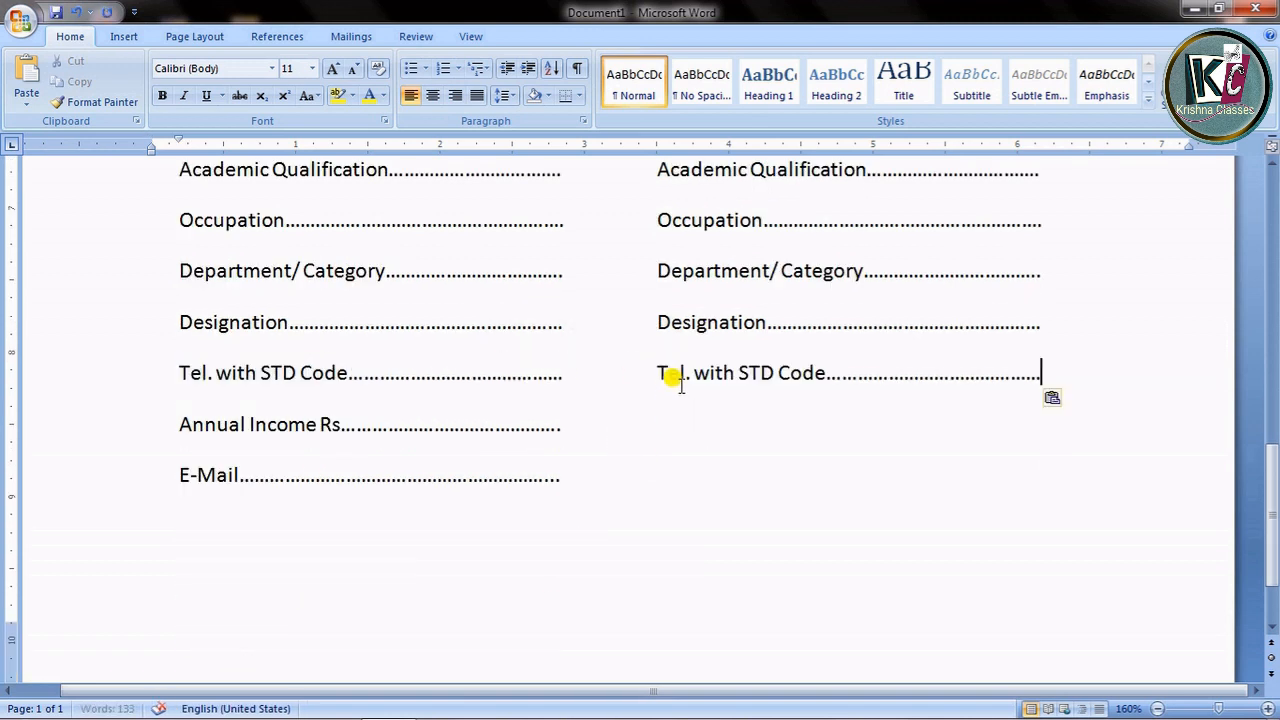
# - Duplicate the Annual Income Rs line into the second column and delete the extra blank line below it
pyautogui.moveTo(183, 428); pyautogui.dragTo(486, 432)
pyautogui.hotkey('ctrl', 'c')
pyautogui.click(691, 424)
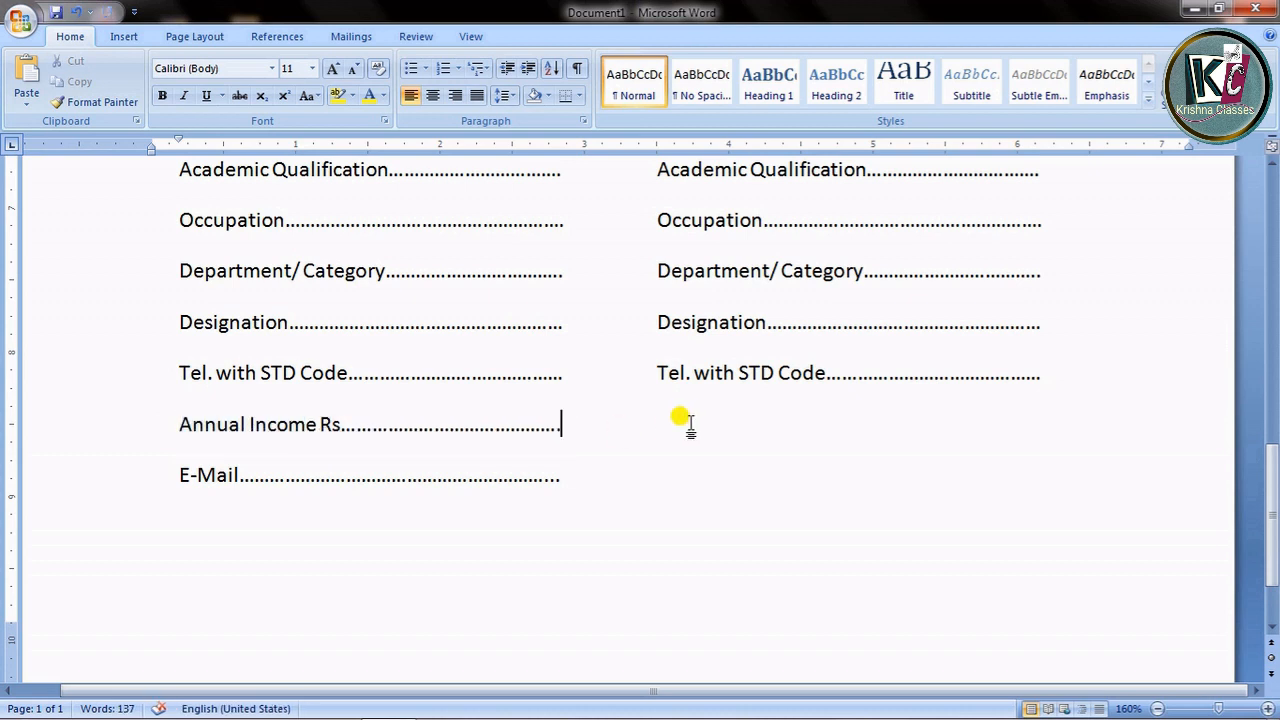
pyautogui.press('Tab')
pyautogui.press('Tab')
pyautogui.hotkey('ctrl', 'v')
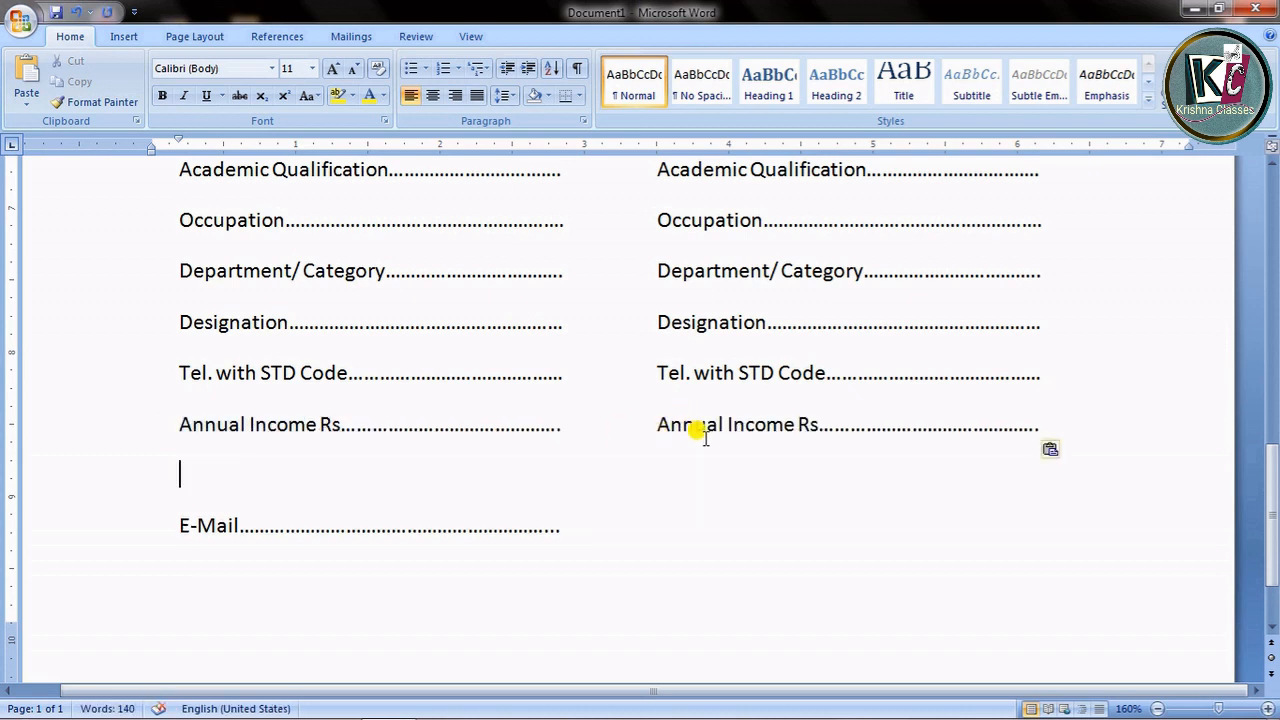
pyautogui.press('Delete')
# - Duplicate the E-Mail line into the second column on the same row
pyautogui.click(148, 474)
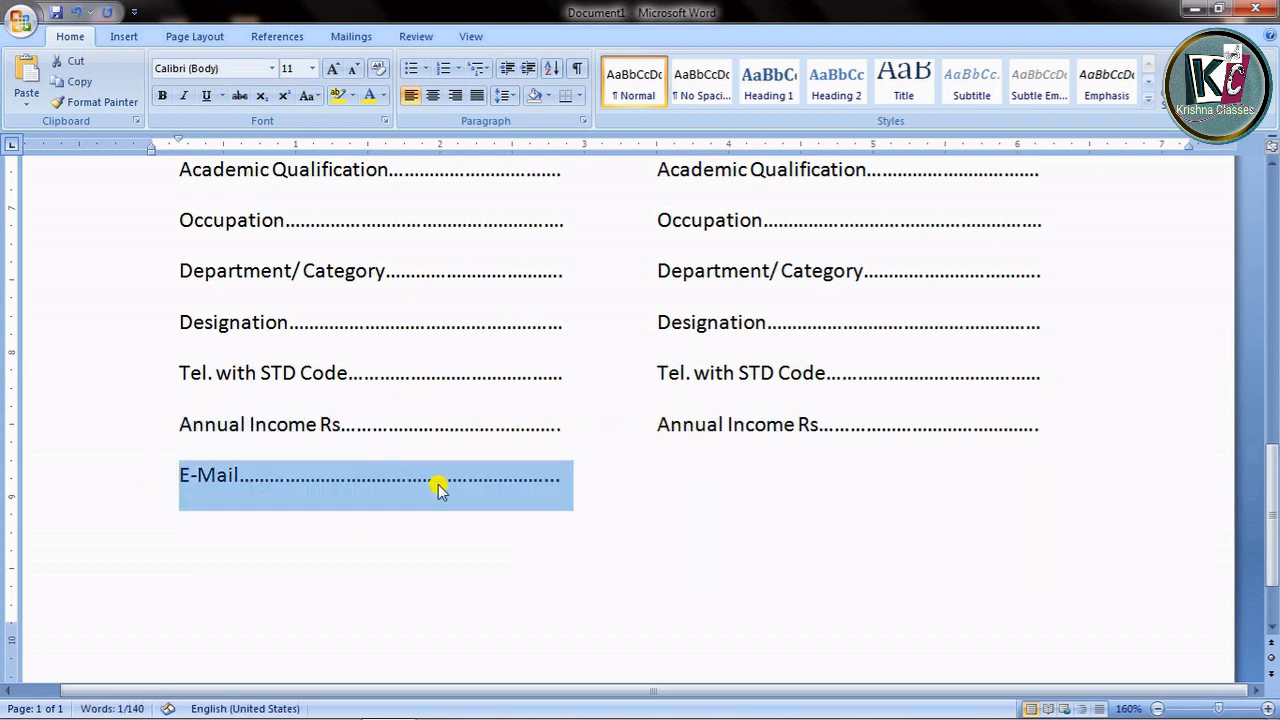
pyautogui.click(670, 475)
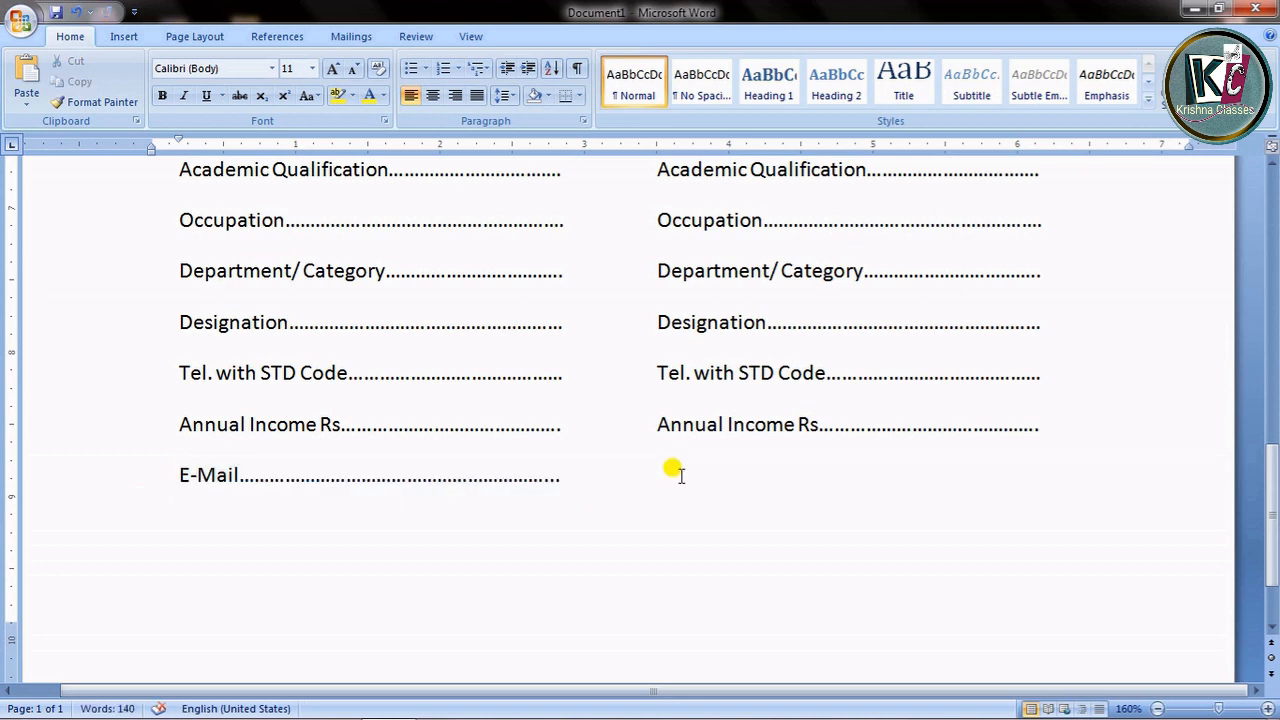
pyautogui.hotkey('ctrl', 'v')
pyautogui.click(695, 476)
# - Change "Father's Name" in the second column to "Mother's Name"
pyautogui.scroll(3, 700, 540)
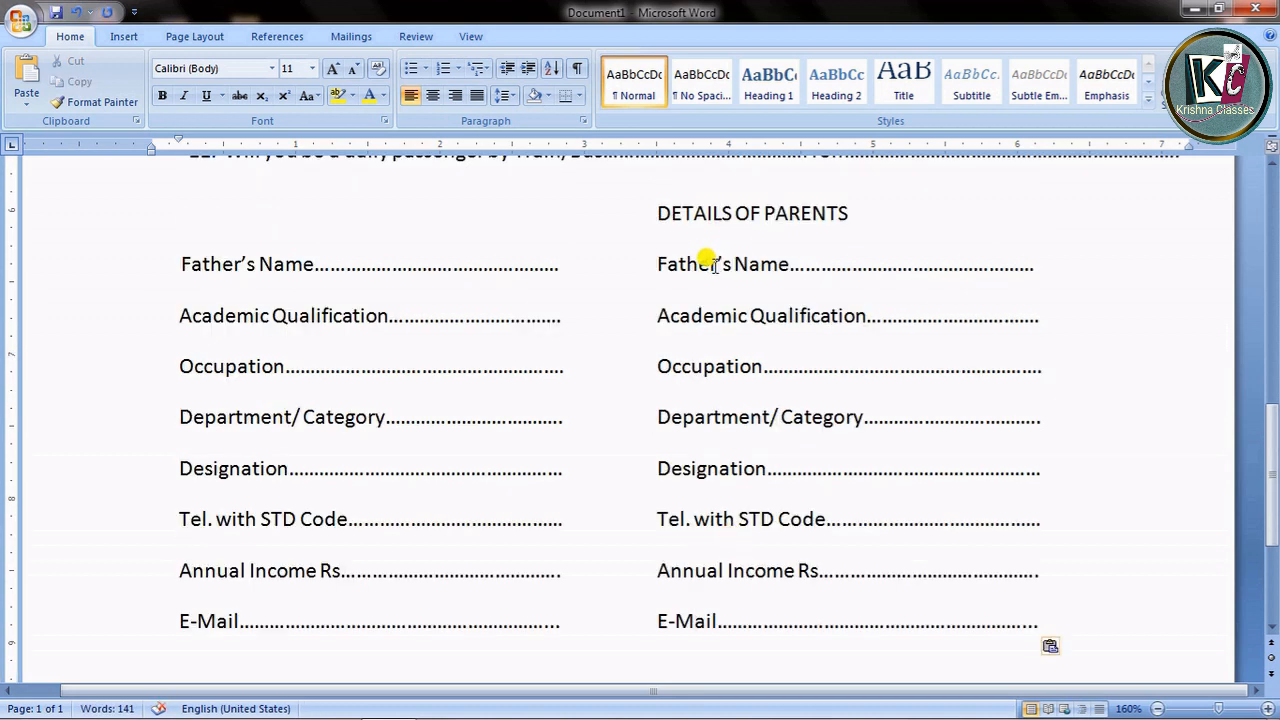
pyautogui.moveTo(713, 263); pyautogui.dragTo(660, 262)
pyautogui.write('Moth')
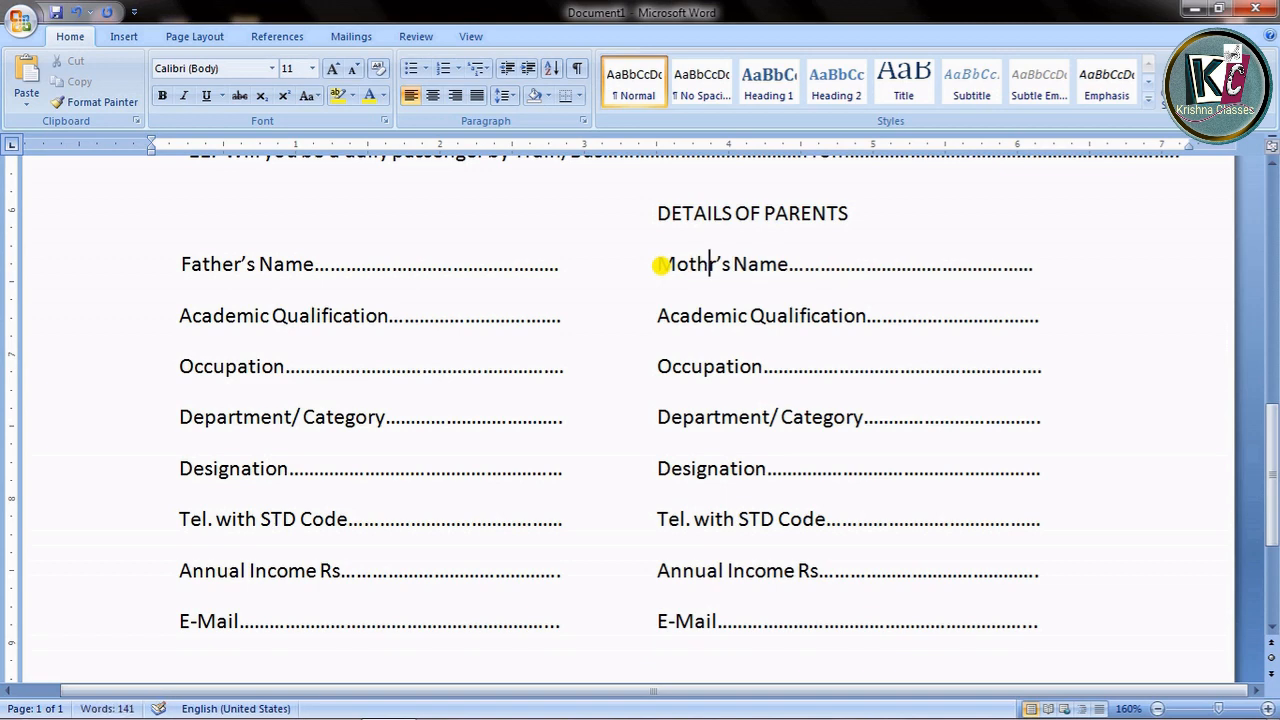
pyautogui.write('er')
pyautogui.click(749, 315)
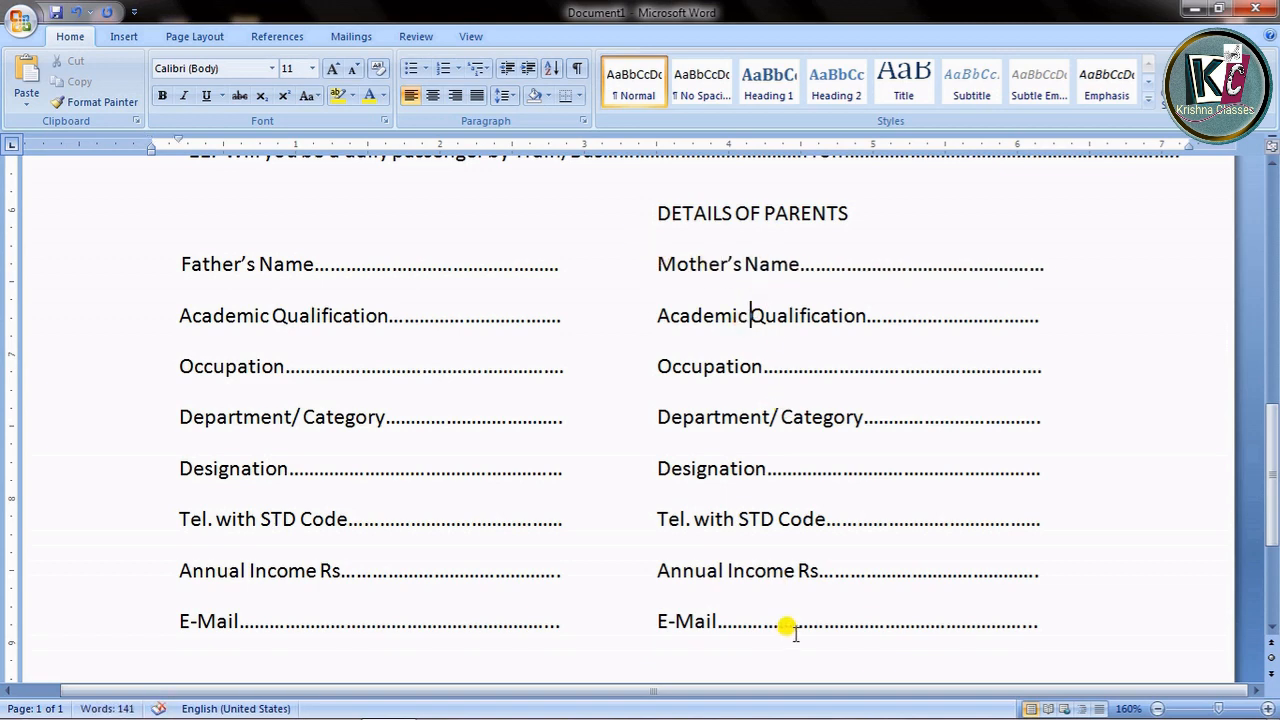
# - Start numbered item 12 on a new line below the E-Mail row
pyautogui.scroll(-5, 789, 625)
pyautogui.click(1060, 372)
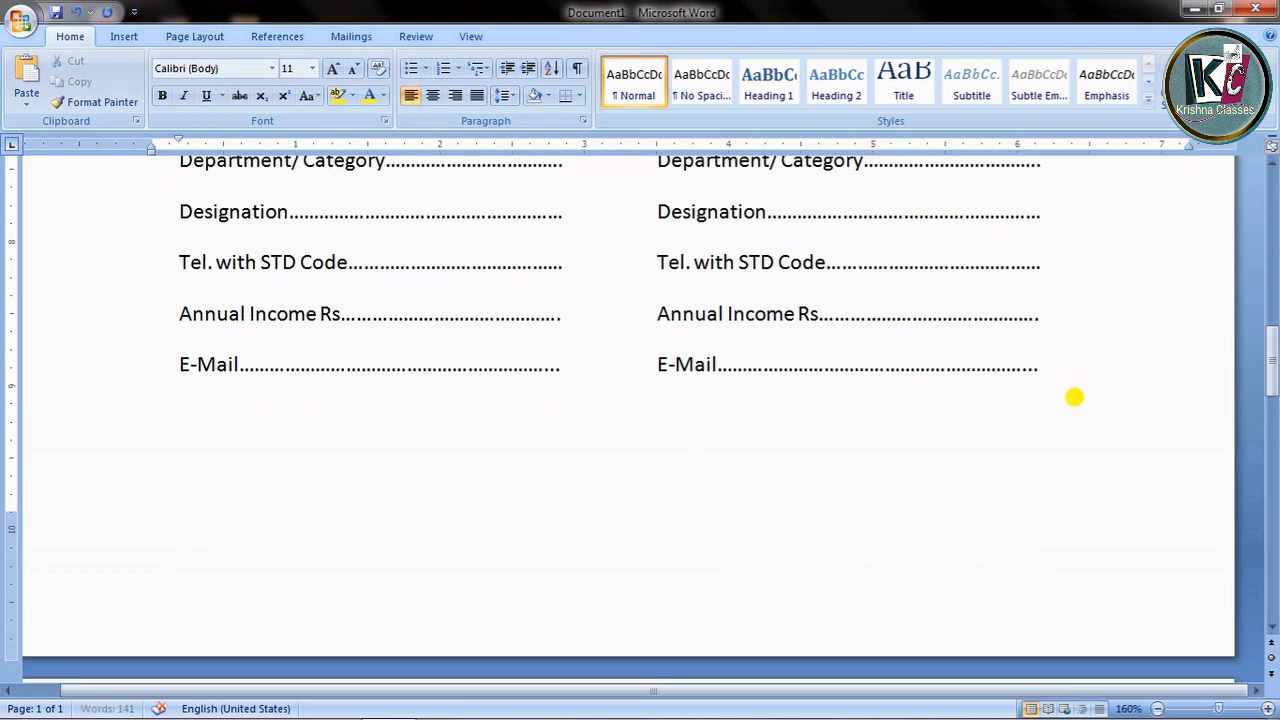
pyautogui.scroll(5, 1063, 385)
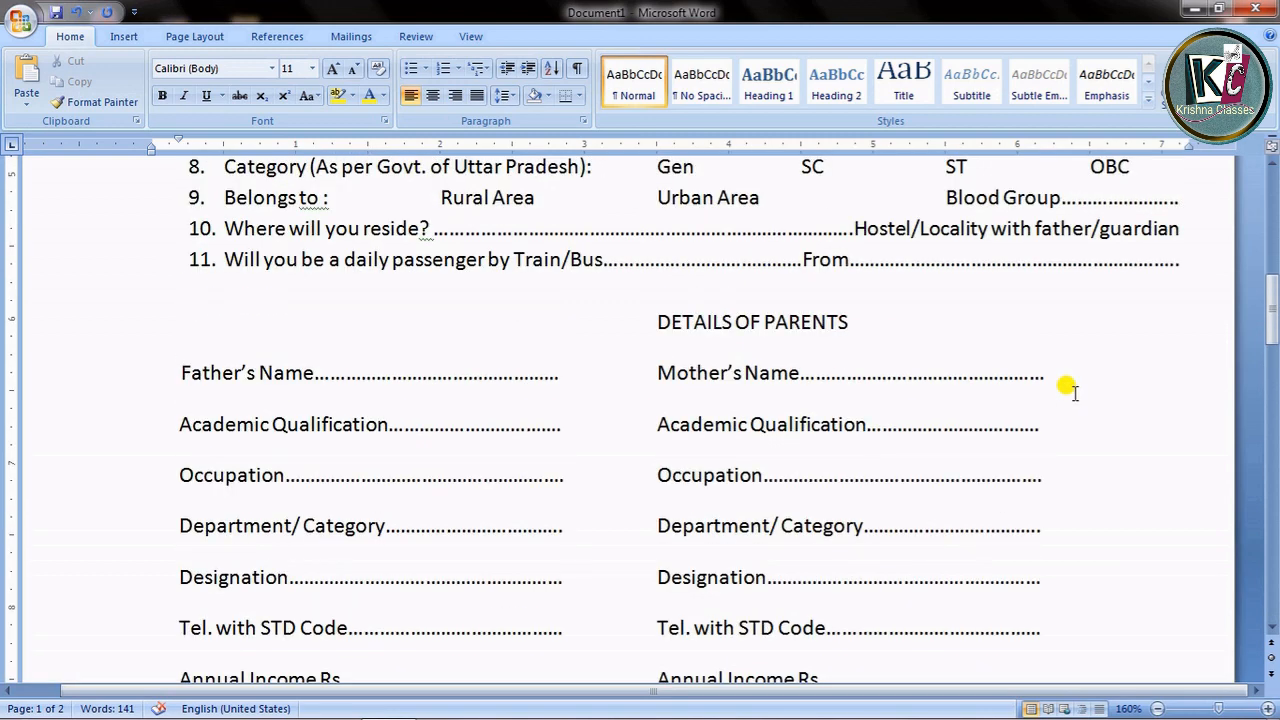
pyautogui.scroll(-3, 1066, 389)
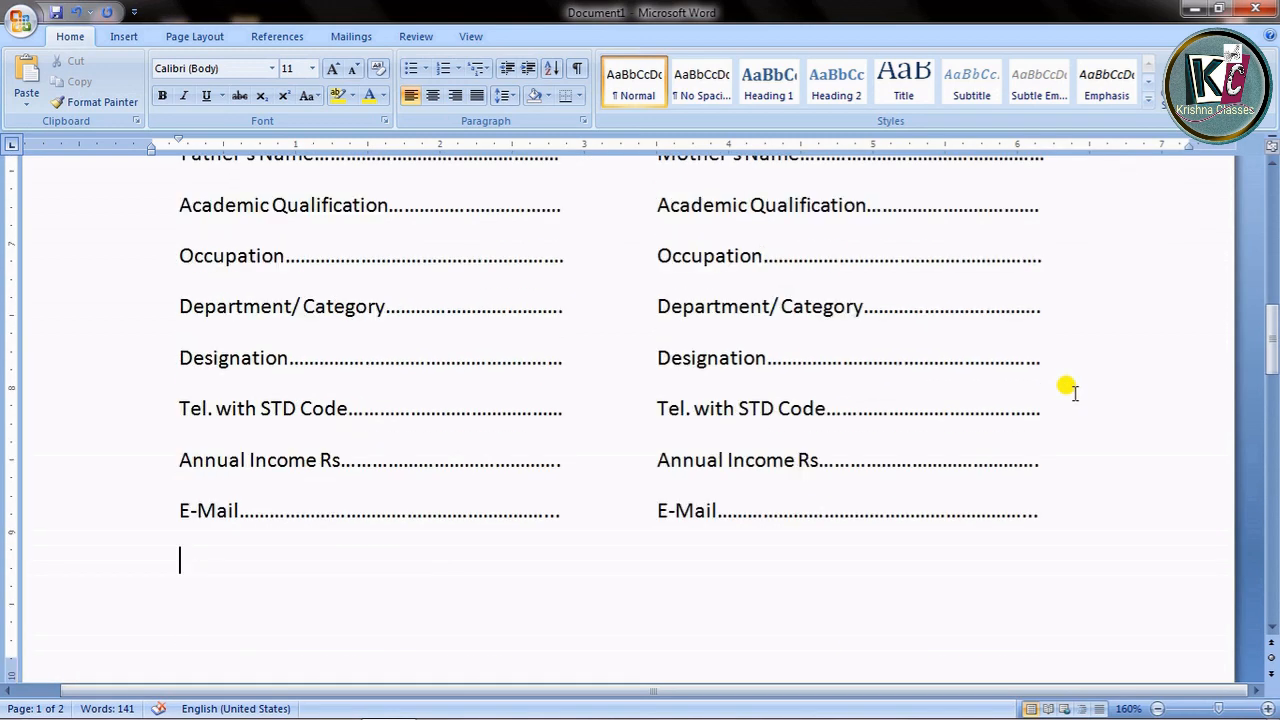
pyautogui.scroll(3, 1103, 410)
pyautogui.scroll(-2, 1103, 403)
pyautogui.write('12.')
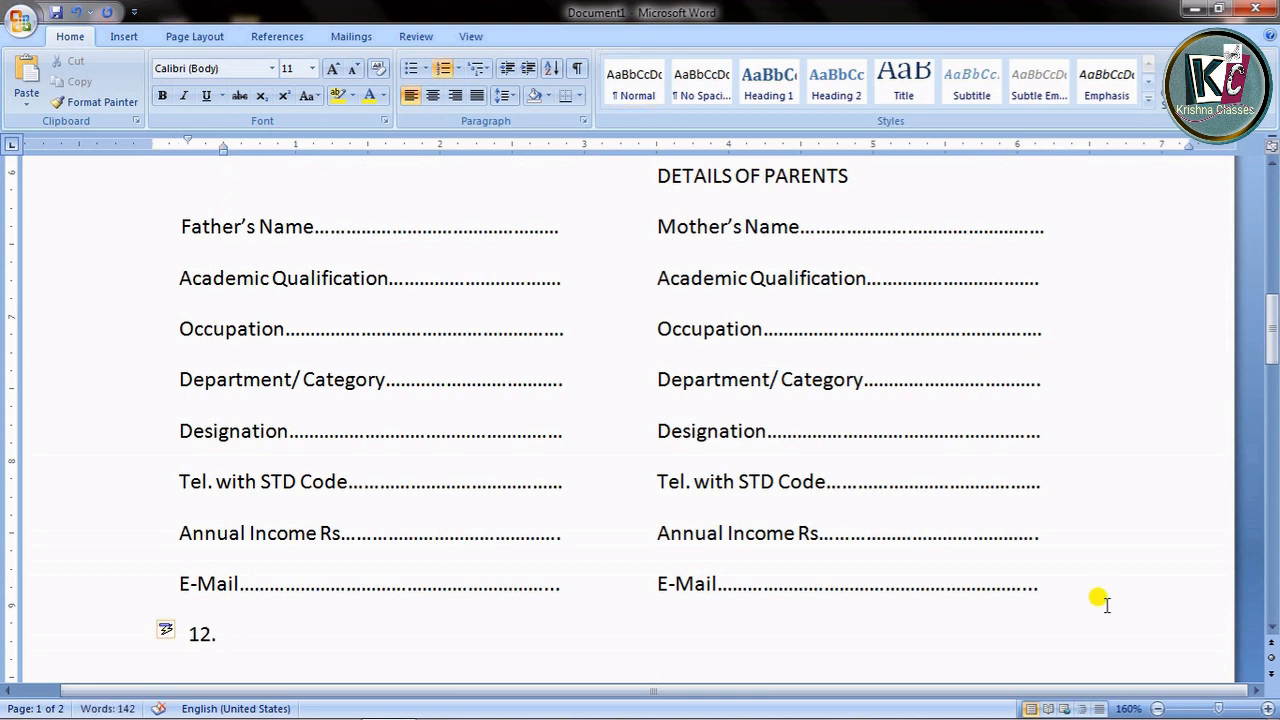
# - Enter "Previous Qualifications:" as the text of item 12
pyautogui.scroll(-6, 1097, 600)
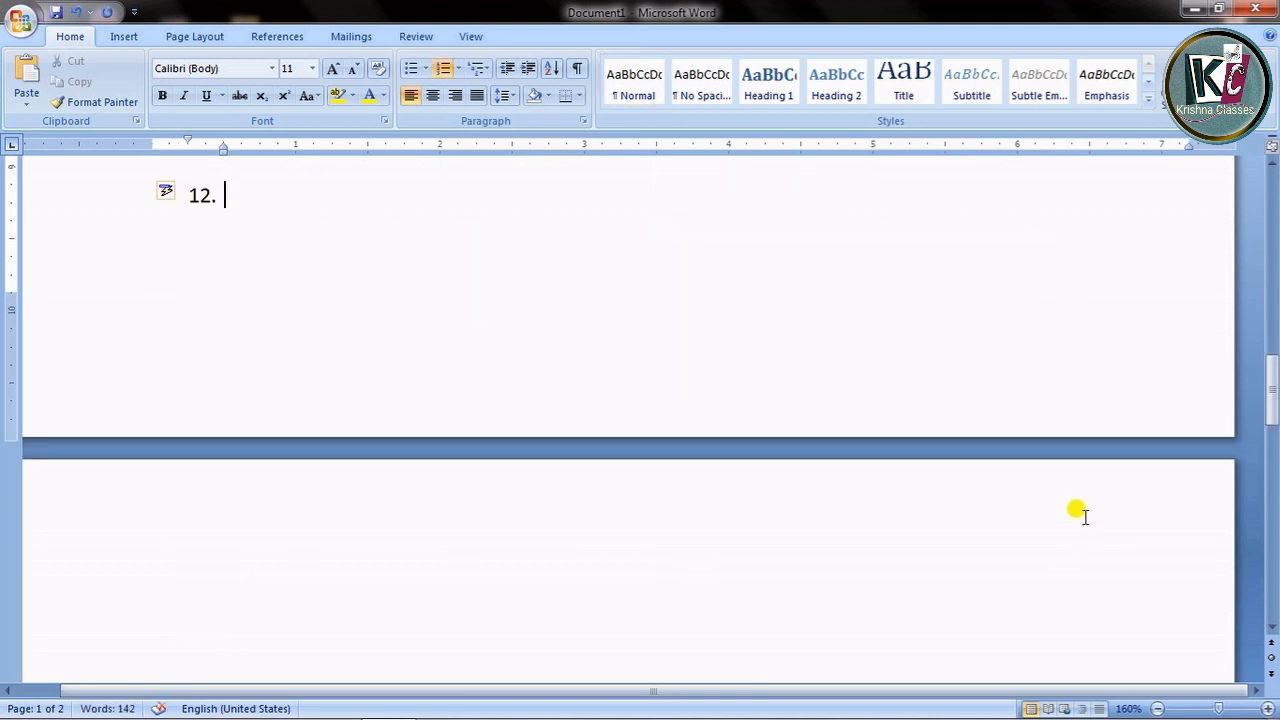
pyautogui.scroll(4, 1140, 490)
pyautogui.write('Pr')
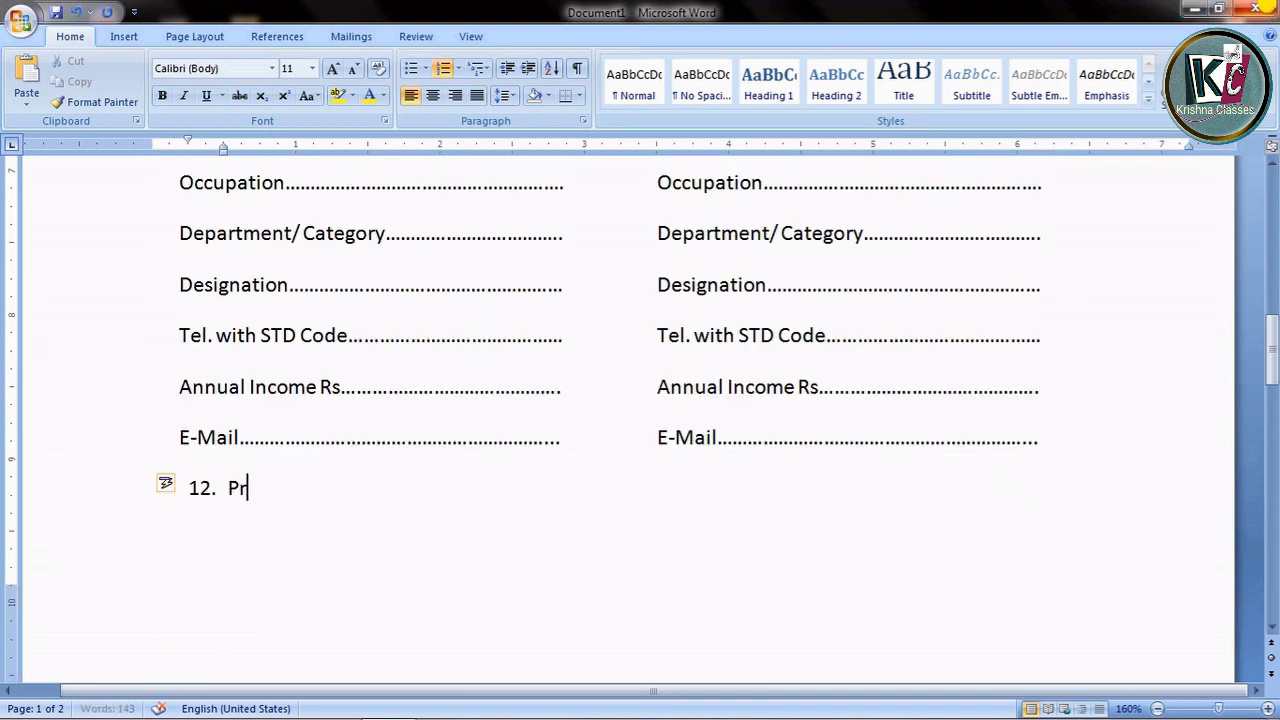
pyautogui.write('evio')
pyautogui.press('BackSpace')
pyautogui.write('ious Qualifica')
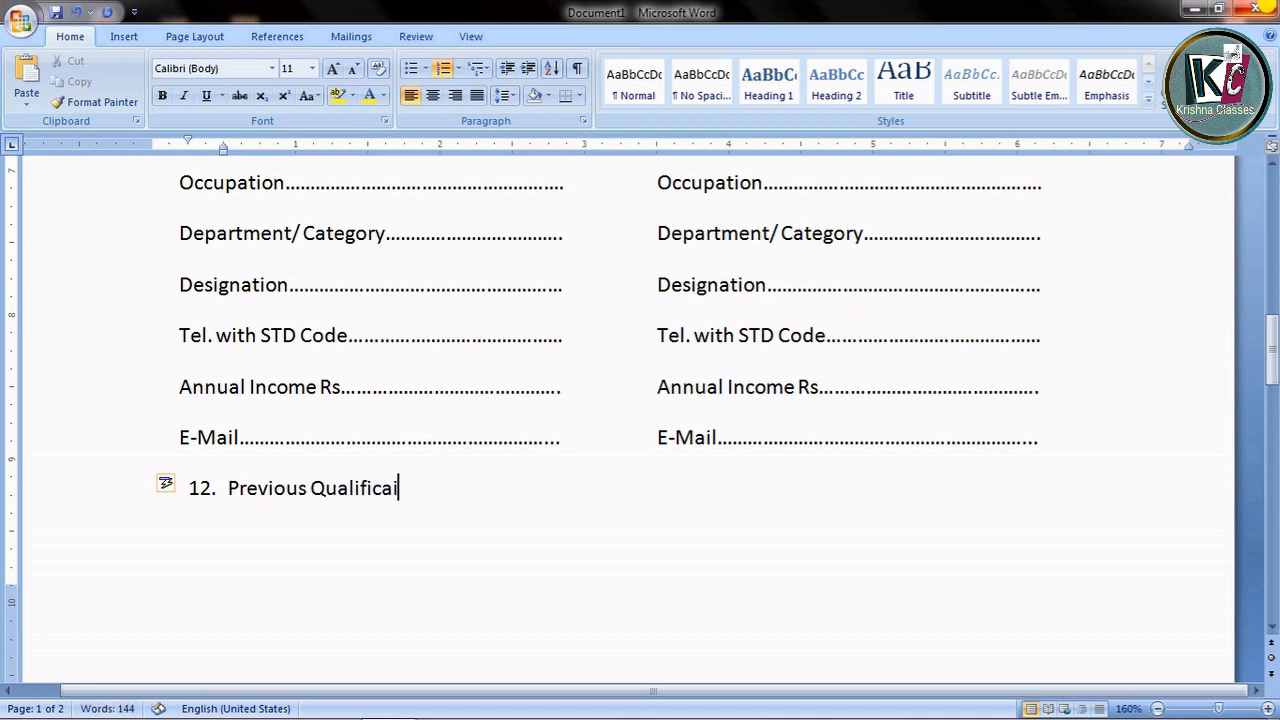
pyautogui.write('tions:')
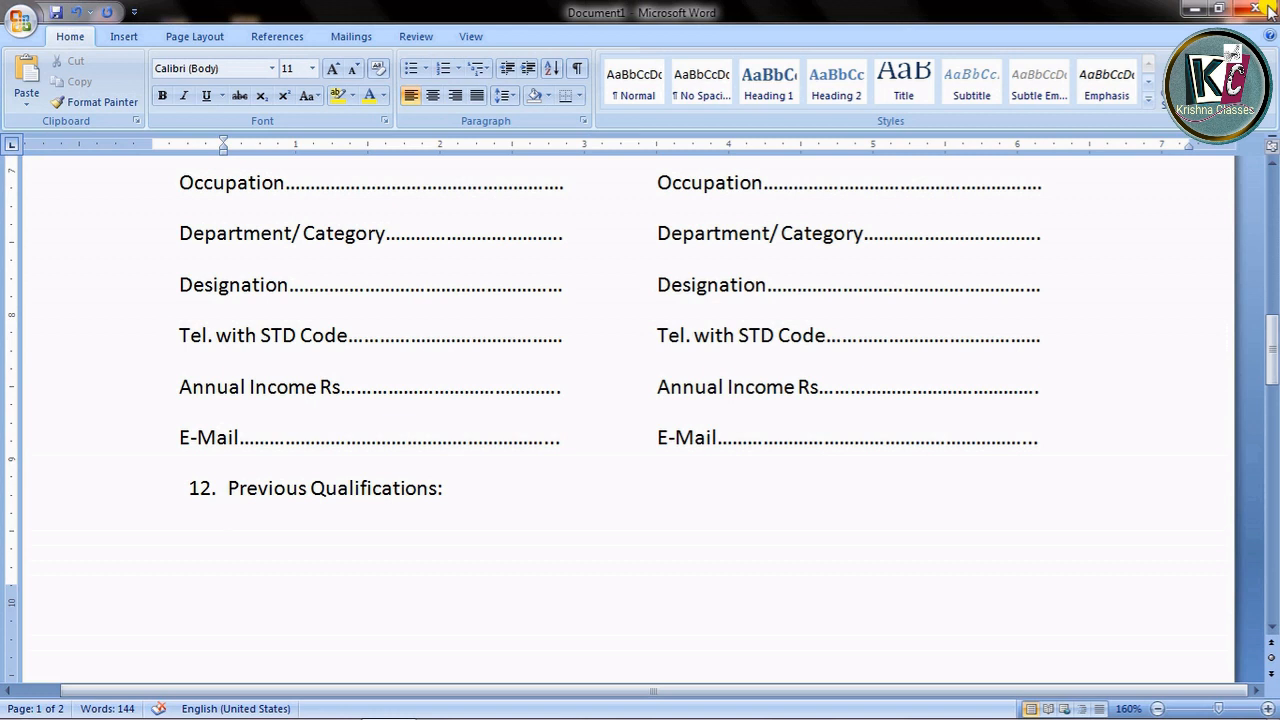
# - Insert a table with 8 columns and 6 rows on a new line below "Previous Qualifications:"
pyautogui.press('Return')
pyautogui.click(124, 36)
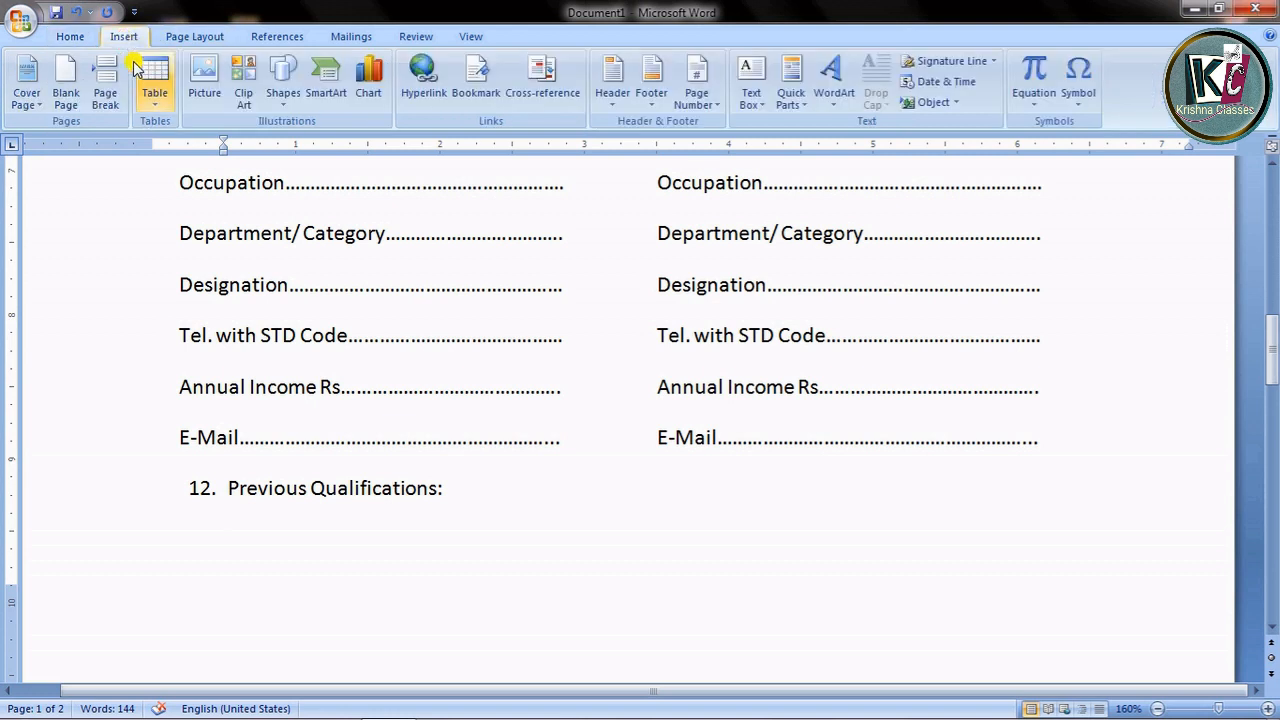
pyautogui.click(152, 108)
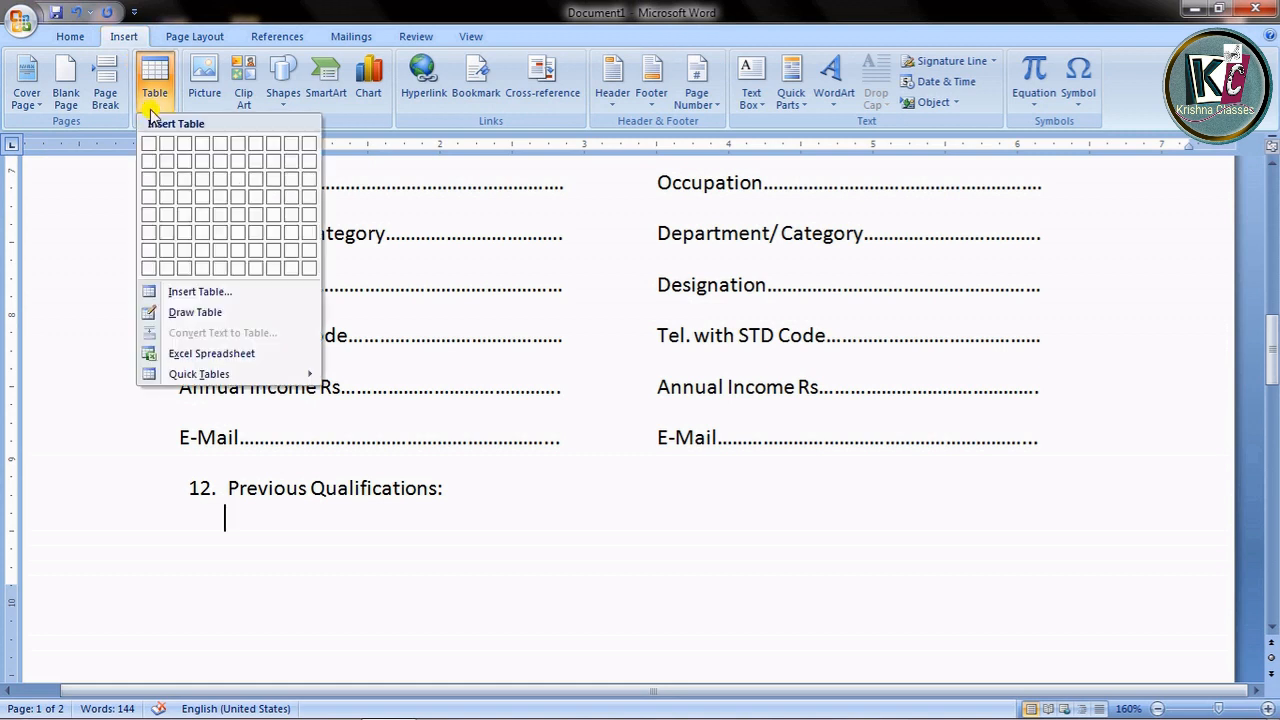
pyautogui.click(229, 293)
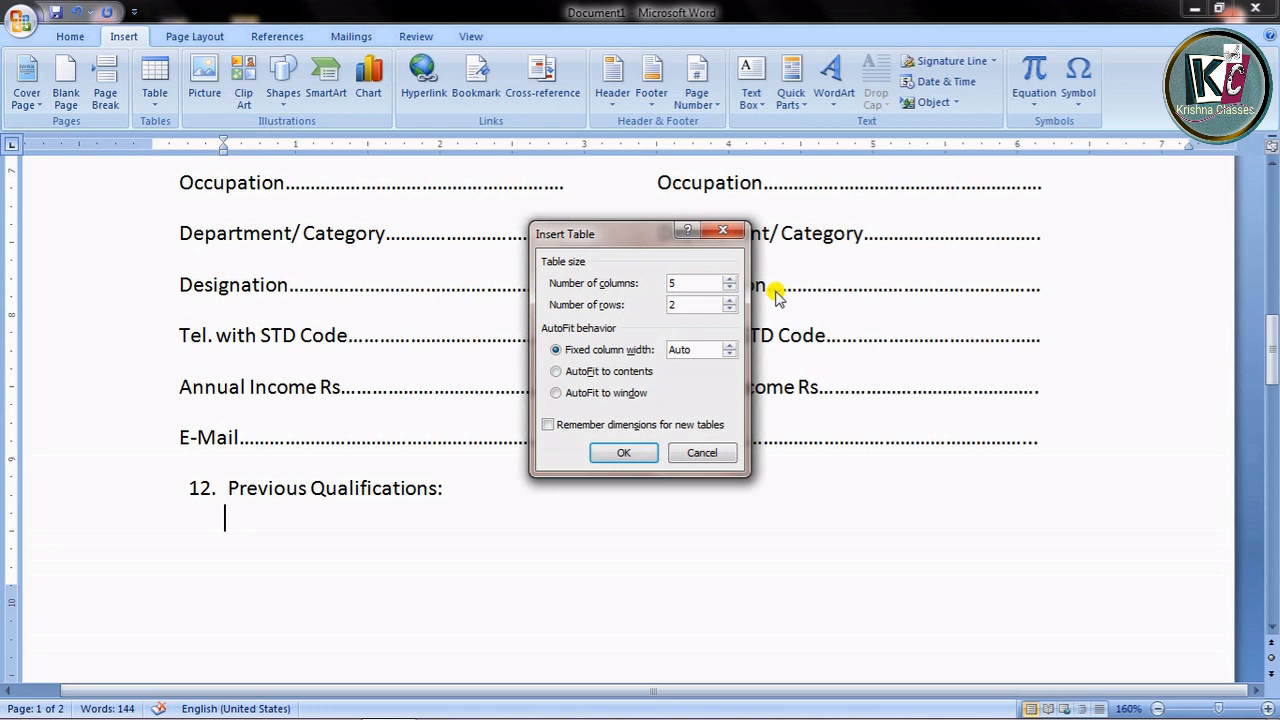
pyautogui.press('BackSpace')
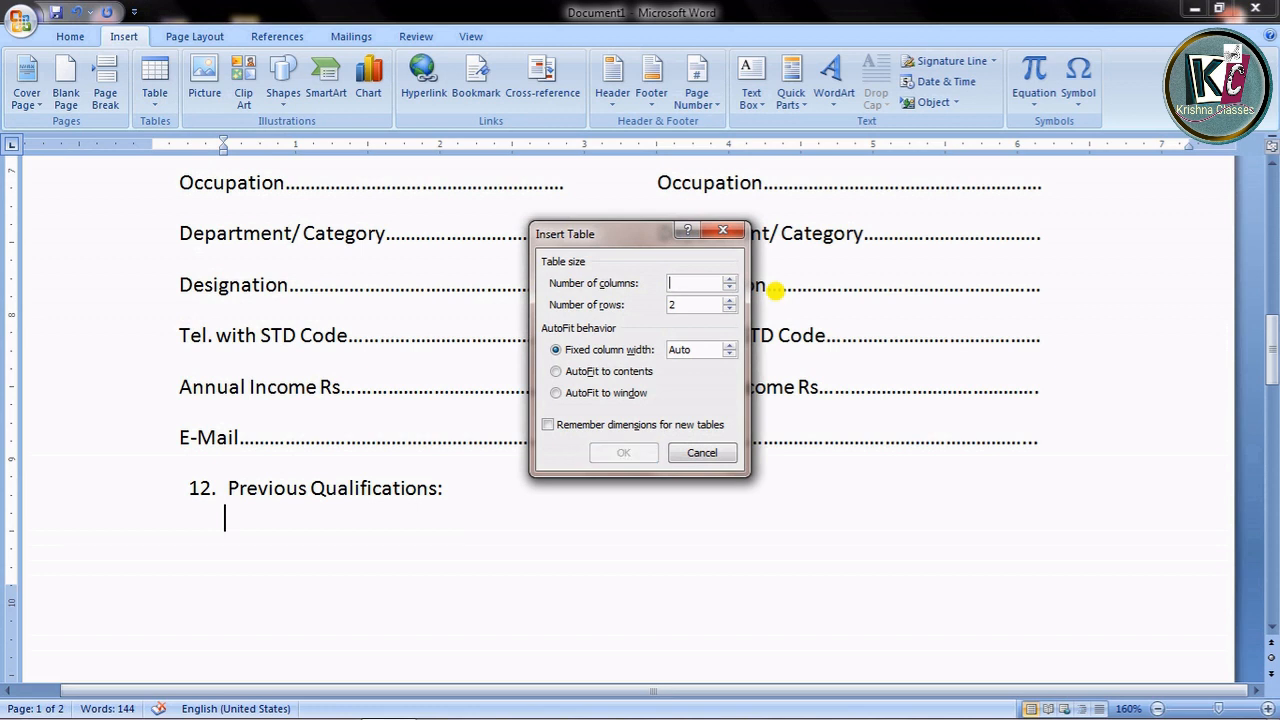
pyautogui.write('8')
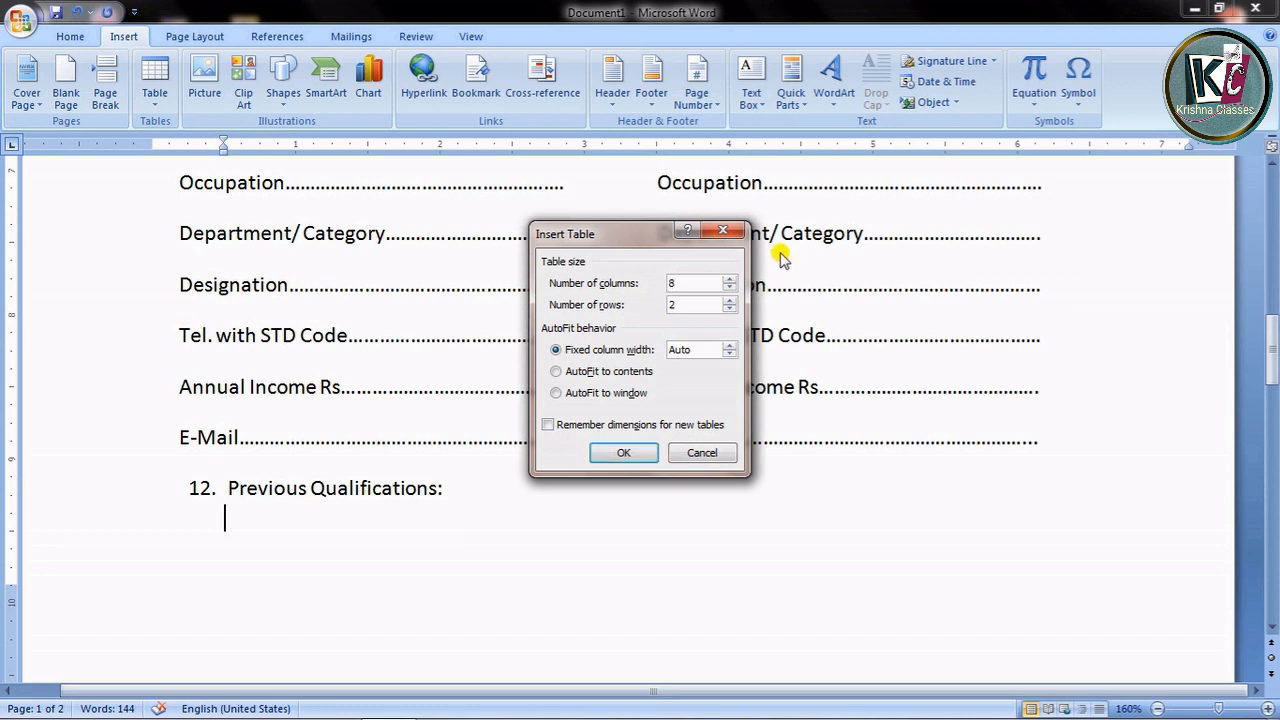
pyautogui.doubleClick(685, 312)
pyautogui.press('BackSpace')
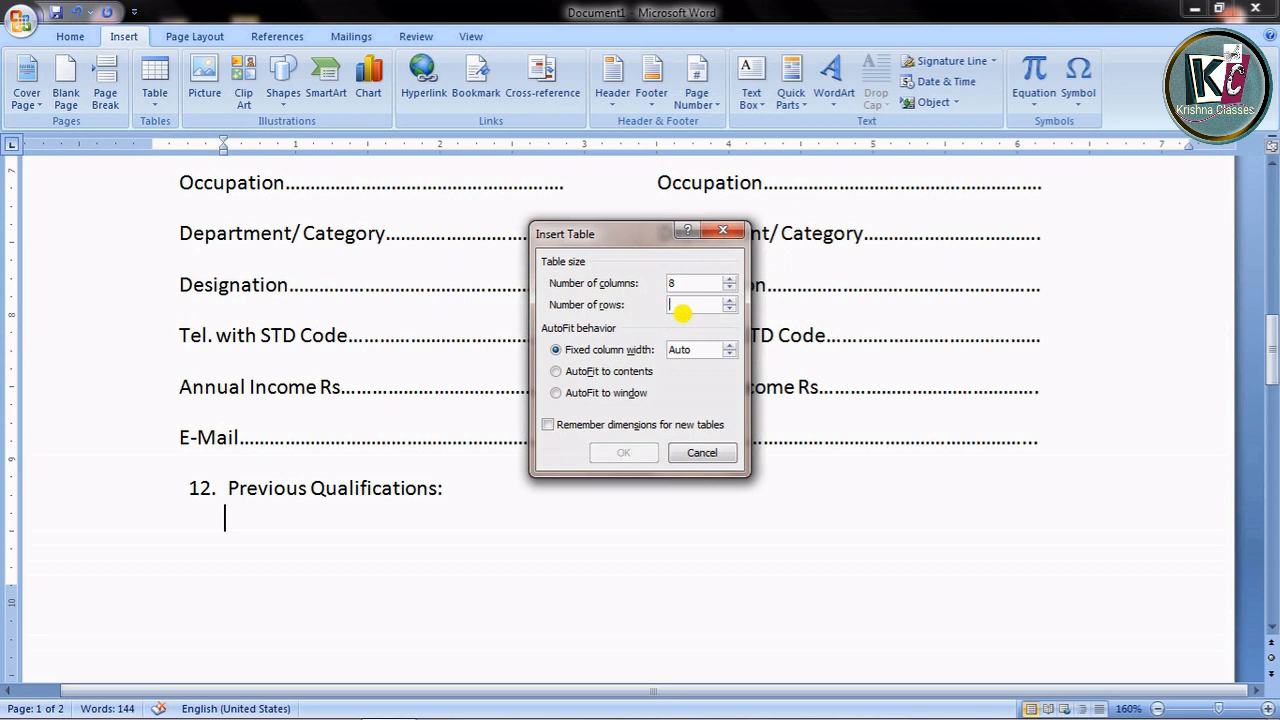
pyautogui.write('6')
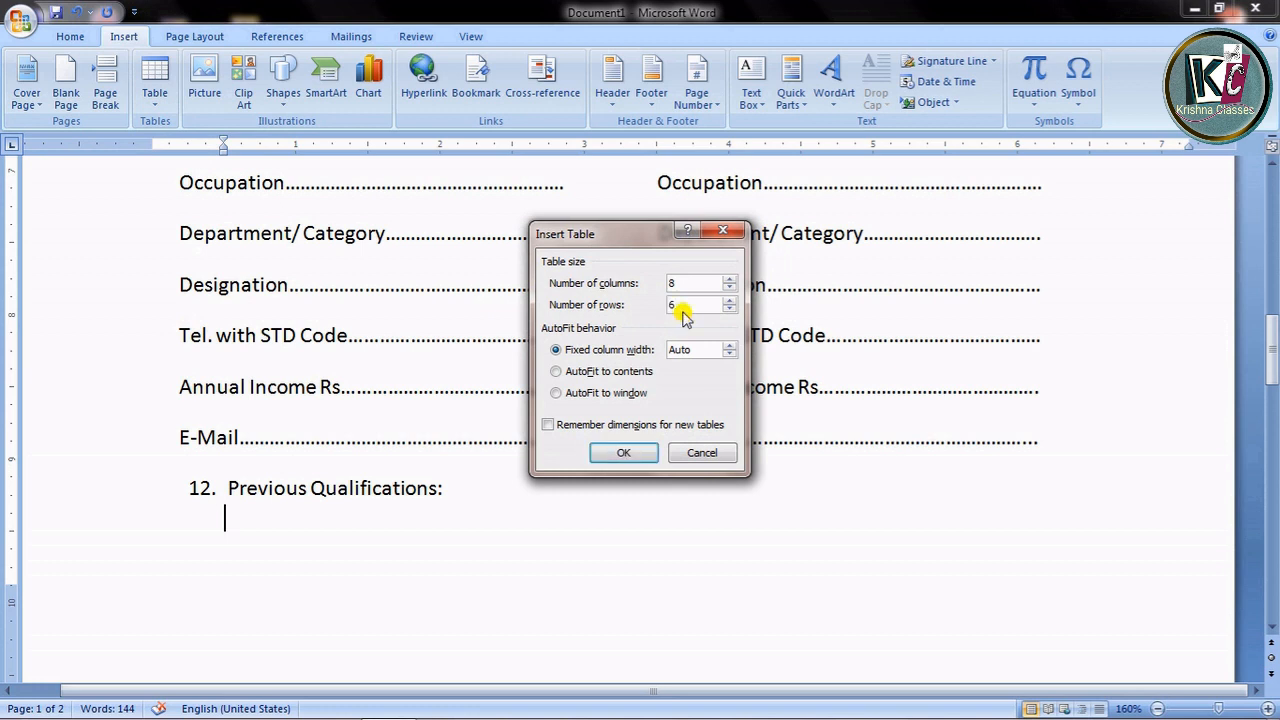
pyautogui.click(644, 455)
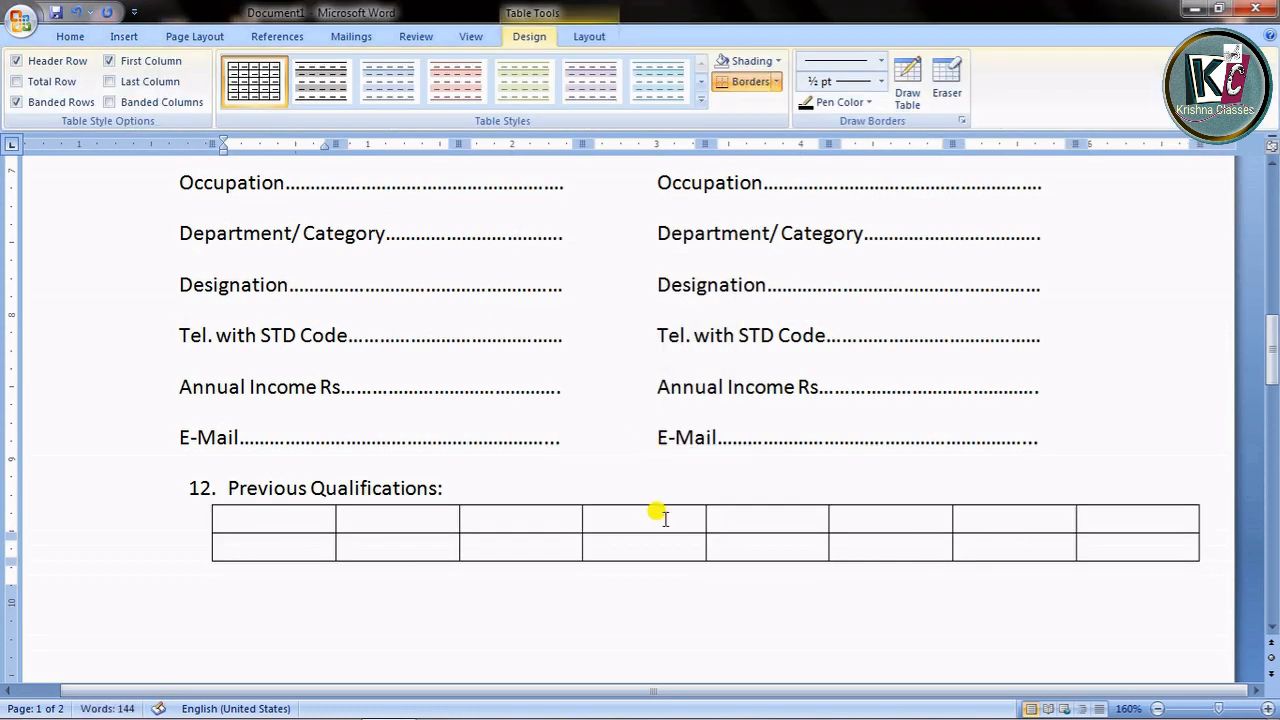
# - Enter the headings "Examination" and "Year of Passing" in the first two columns of the qualifications table
pyautogui.scroll(-1, 437, 591)
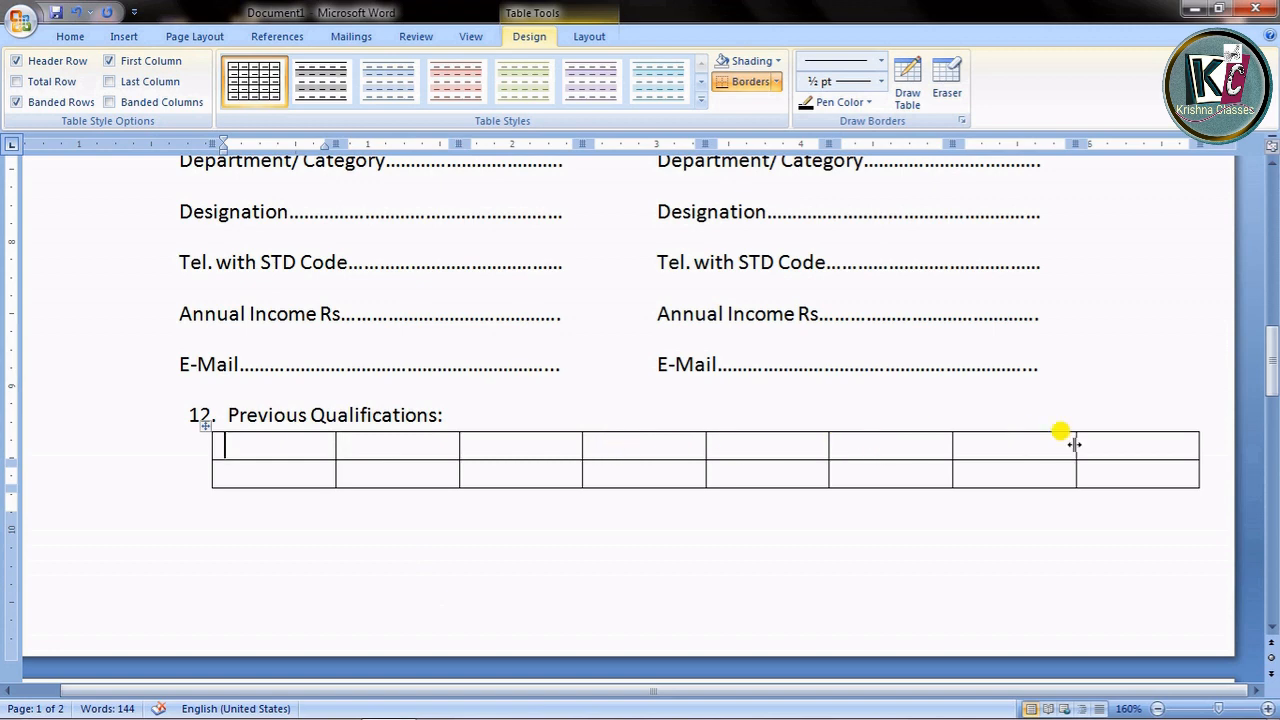
pyautogui.scroll(-2, 1089, 474)
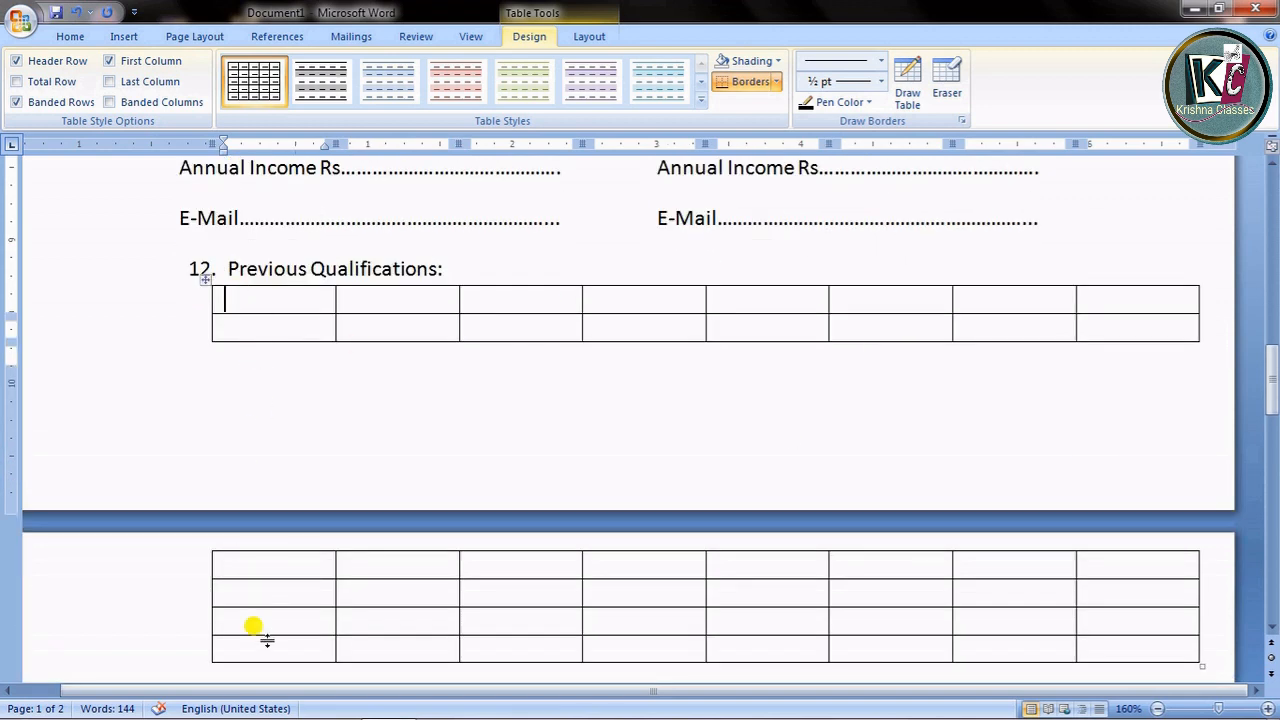
pyautogui.scroll(-1, 268, 645)
pyautogui.scroll(4, 291, 408)
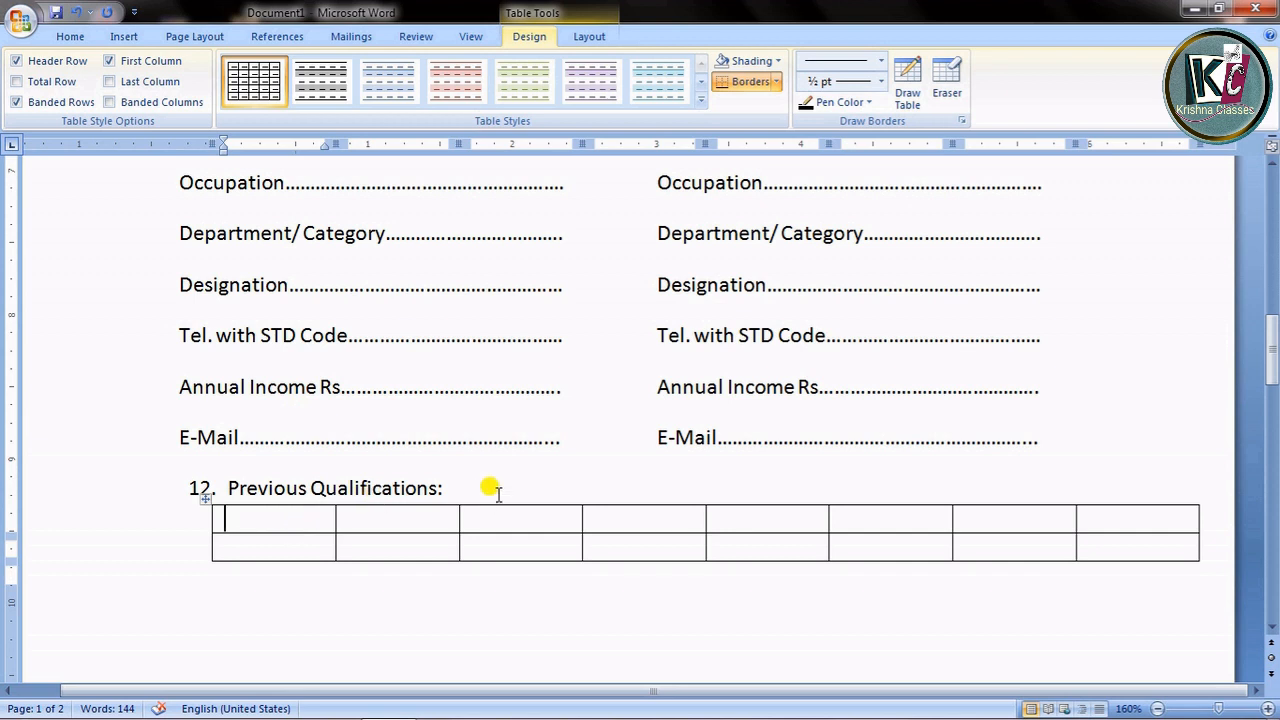
pyautogui.write('Exa')
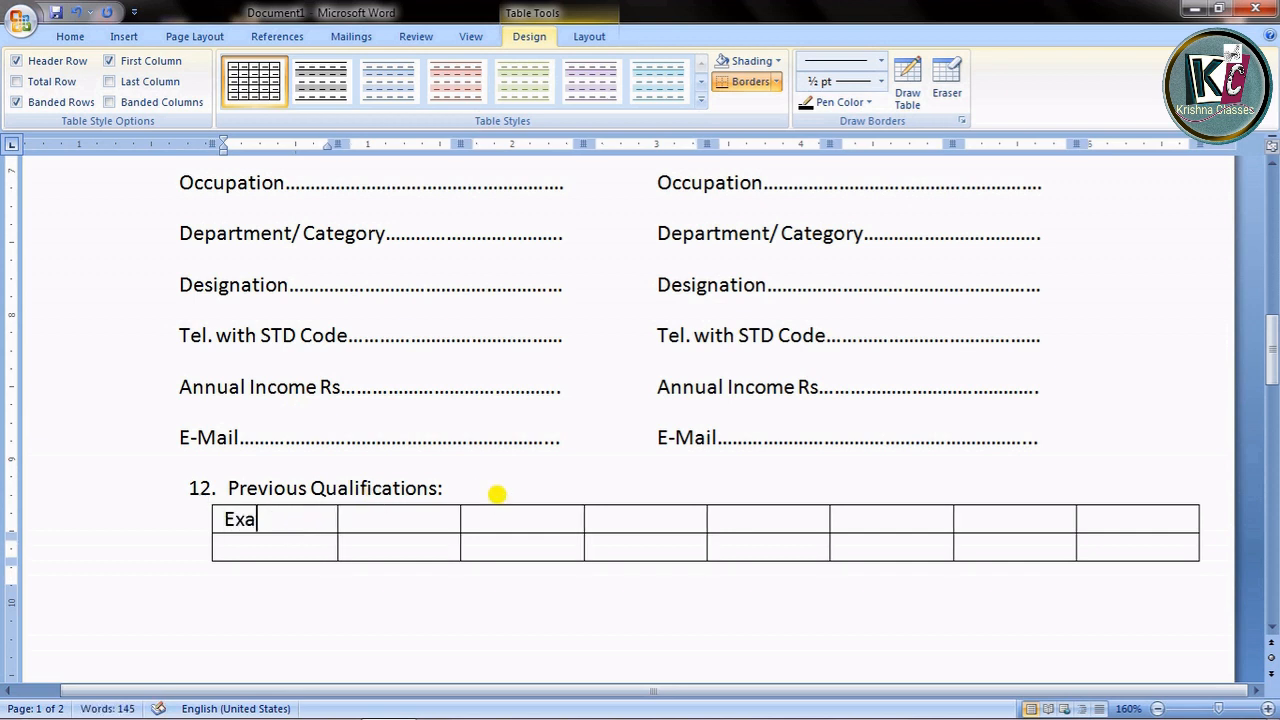
pyautogui.write('minati')
pyautogui.write('on')
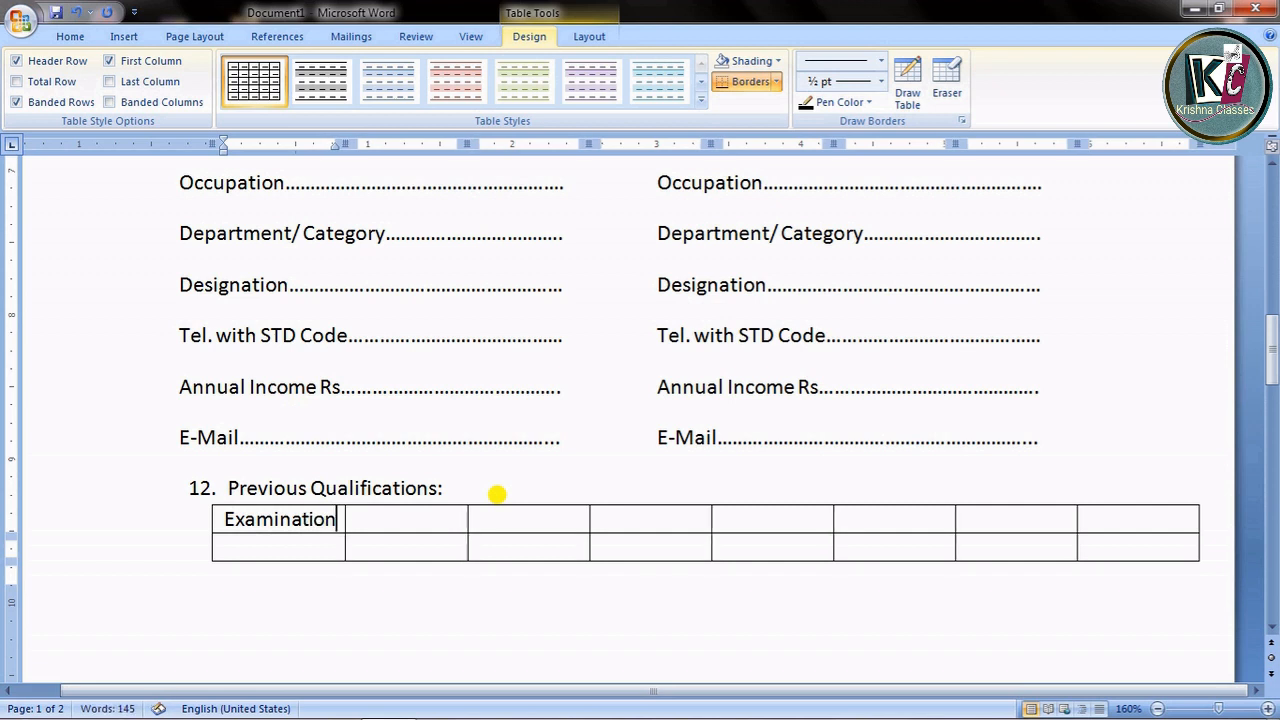
pyautogui.click(392, 518)
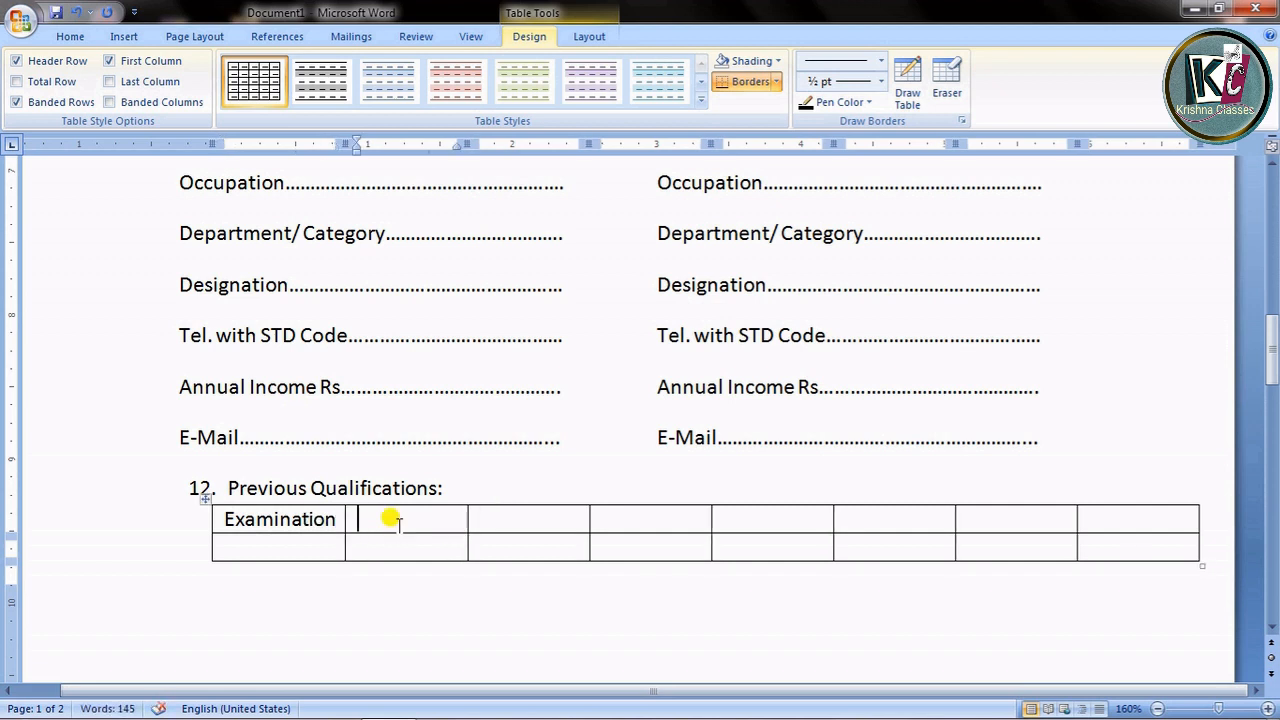
pyautogui.write('Year of')
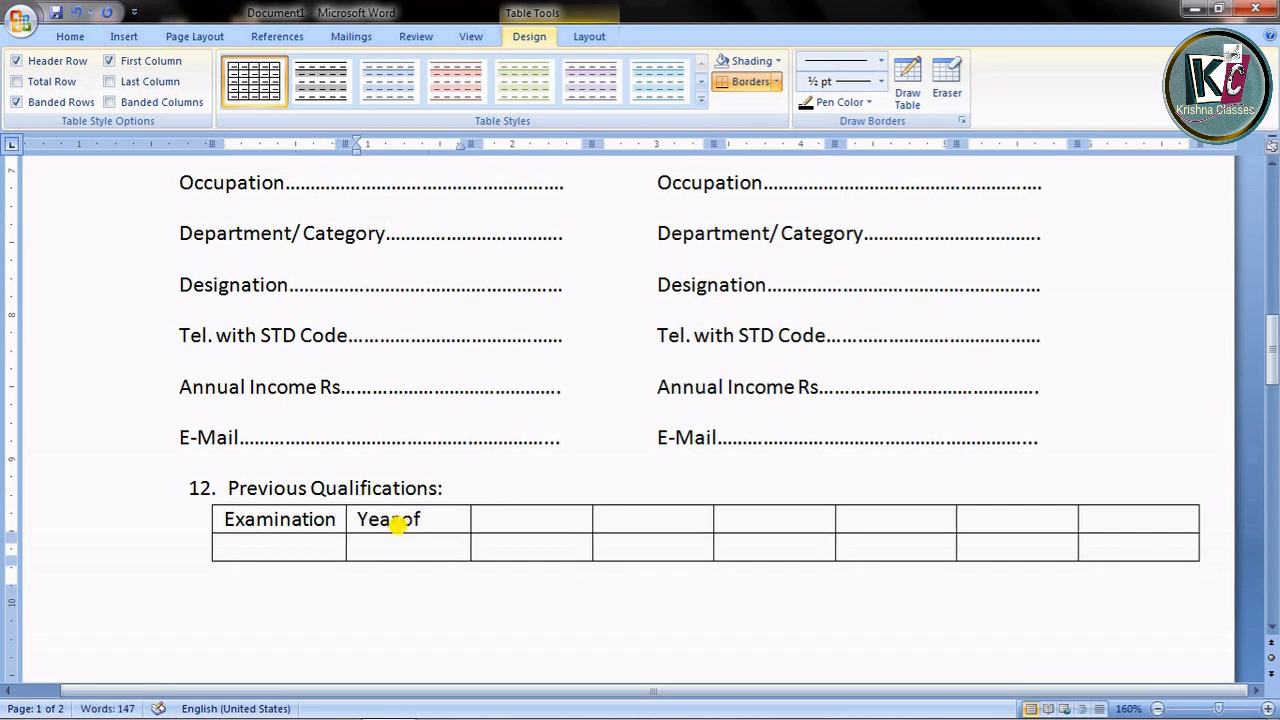
pyautogui.write(' Passing')
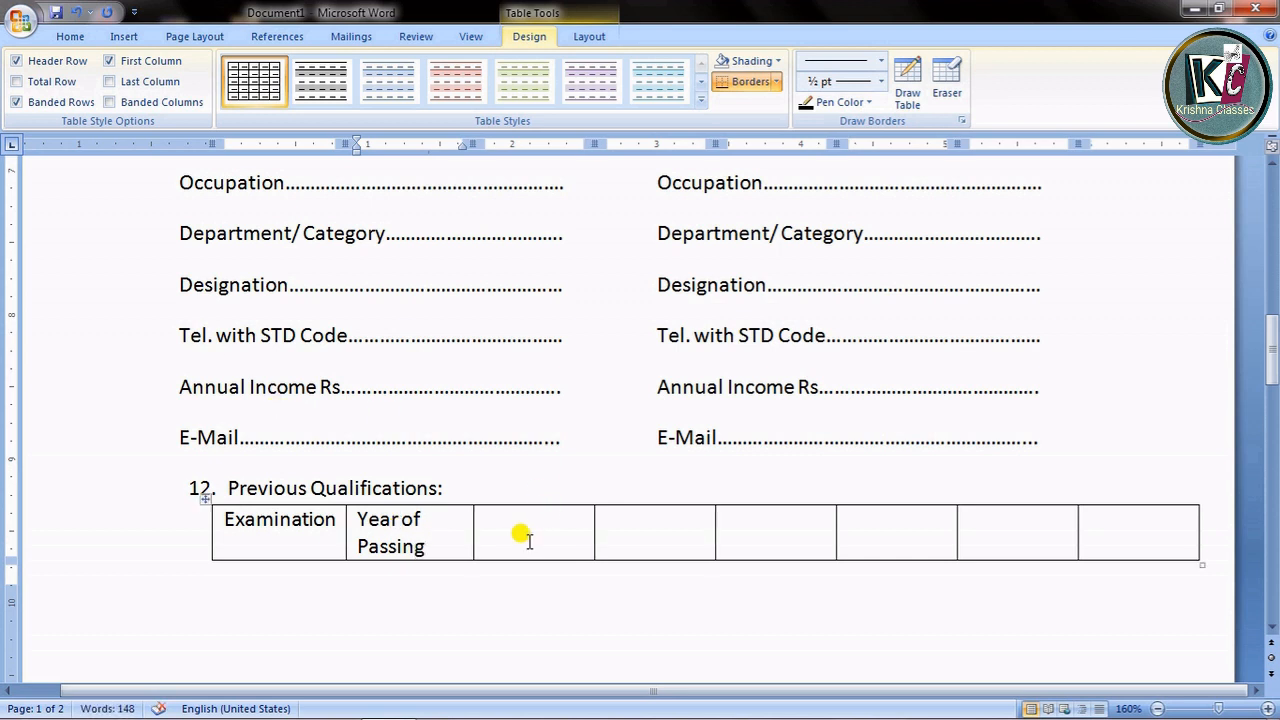
# - Enter "Name of University/Board" as the heading of the table's third column
pyautogui.click(497, 520)
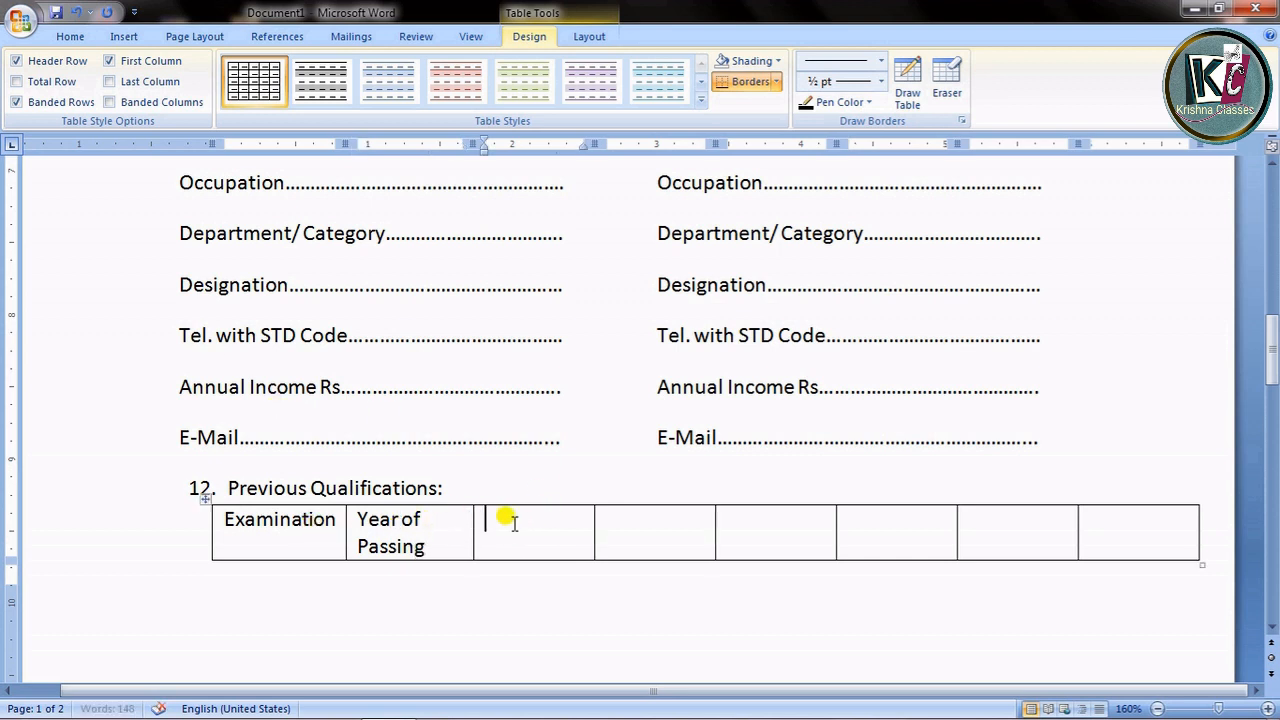
pyautogui.write('Name')
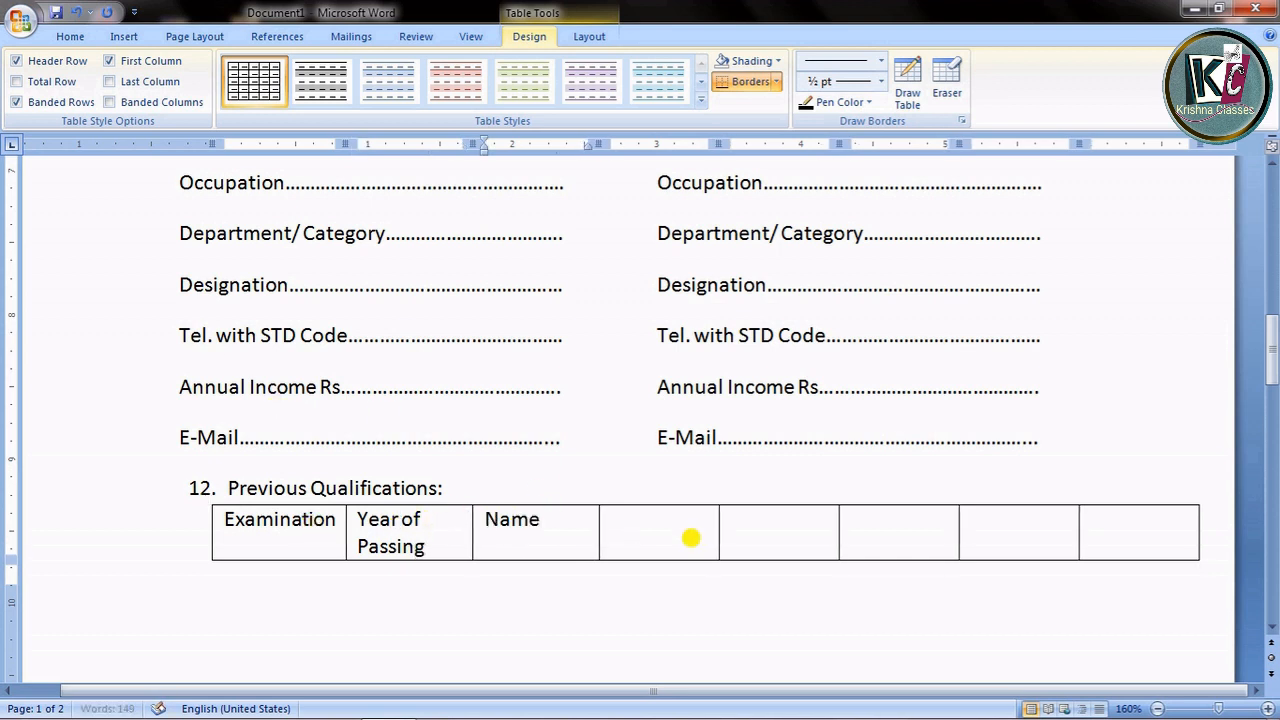
pyautogui.write(' of University')
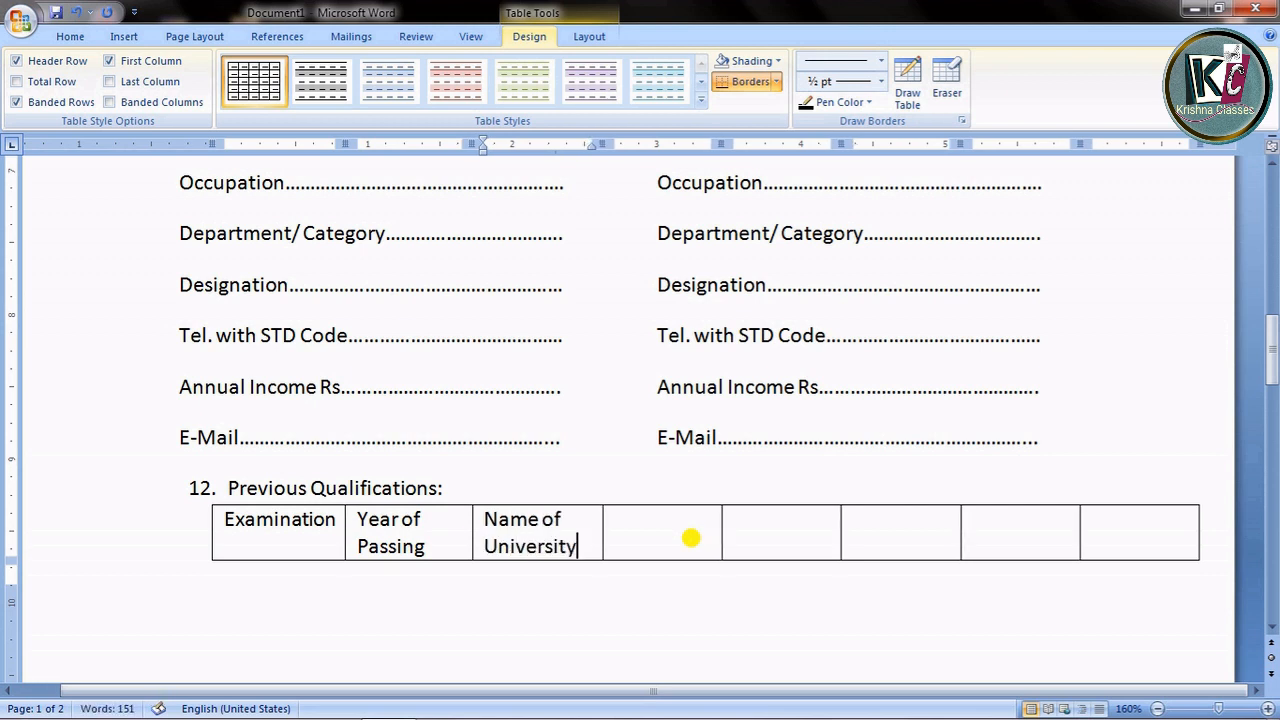
pyautogui.write('/Board')
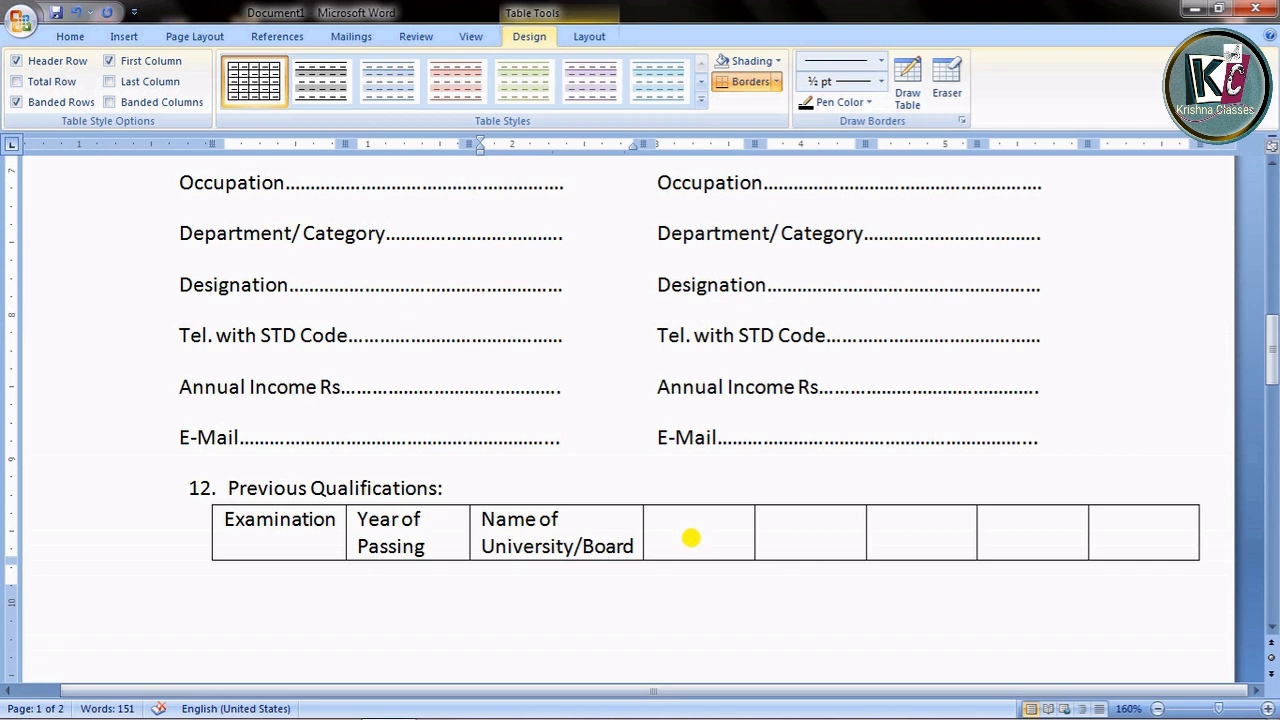
# - Enter "Name of School or Collage" as the fourth column heading and widen that column until the heading fits on two lines
pyautogui.click(691, 538)
pyautogui.write('Name')
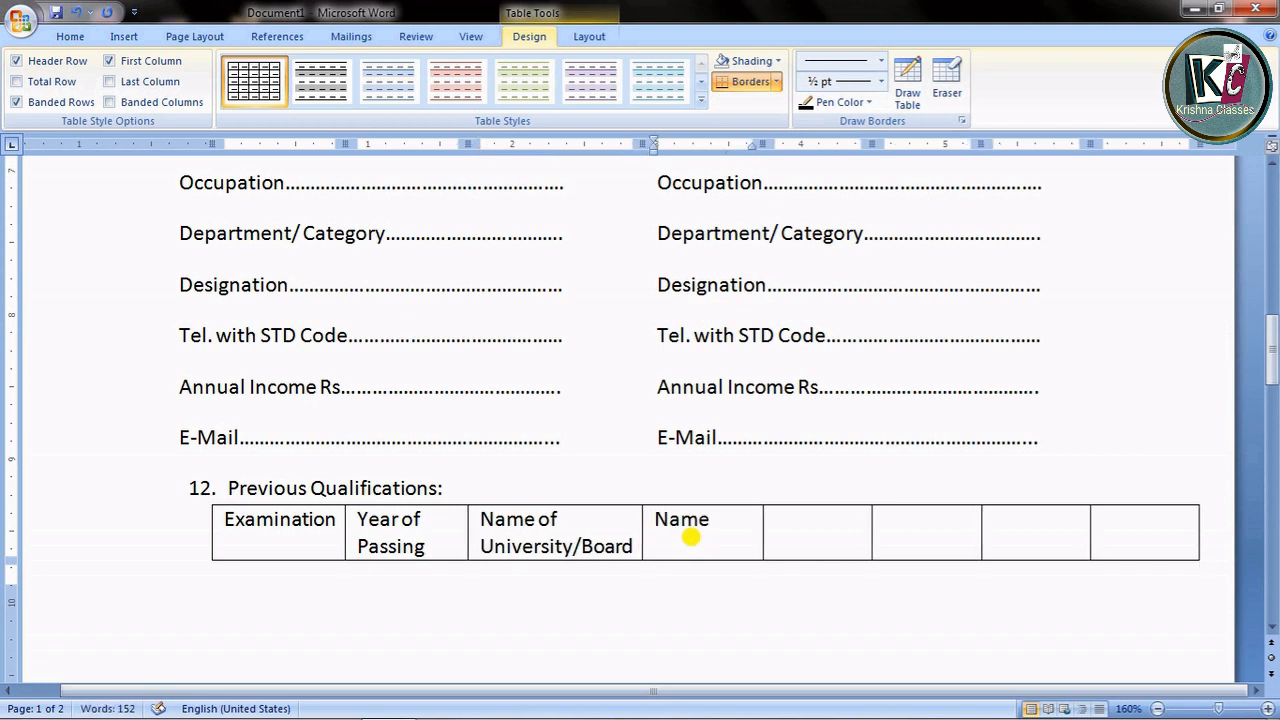
pyautogui.write(' of School')
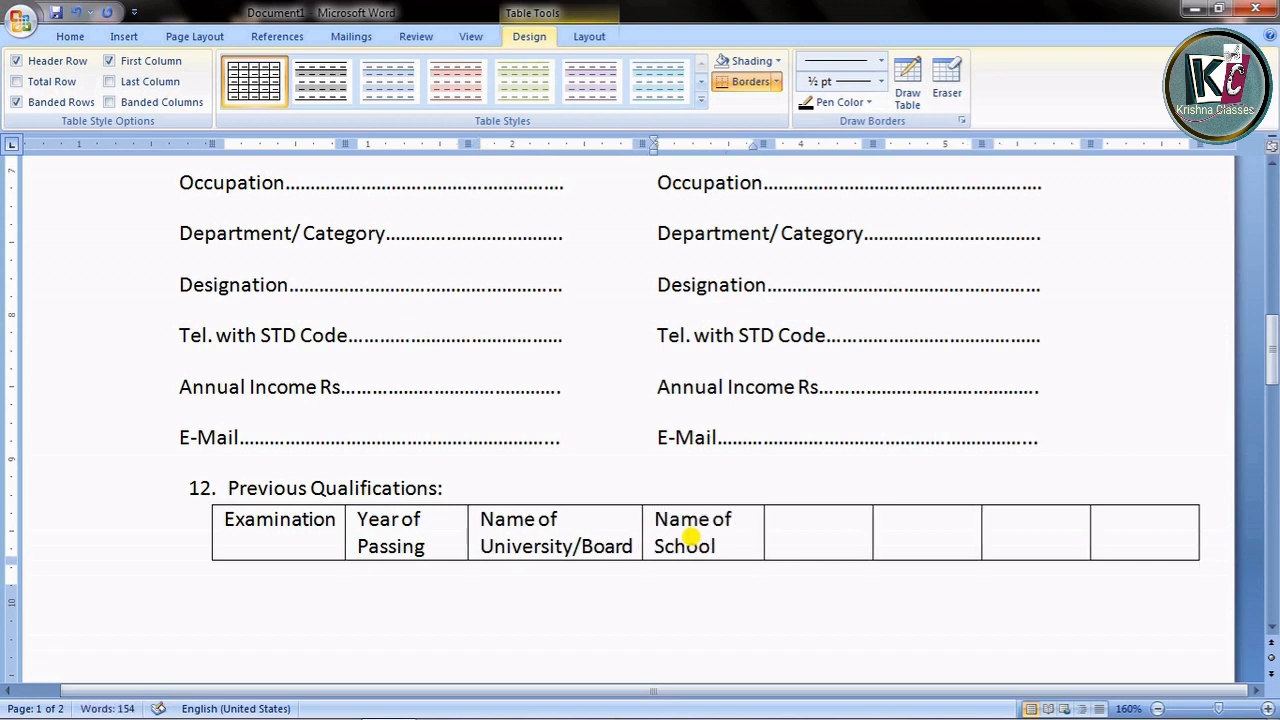
pyautogui.write(' or Cooa')
pyautogui.press('BackSpace')
pyautogui.press('BackSpace')
pyautogui.write('llage')
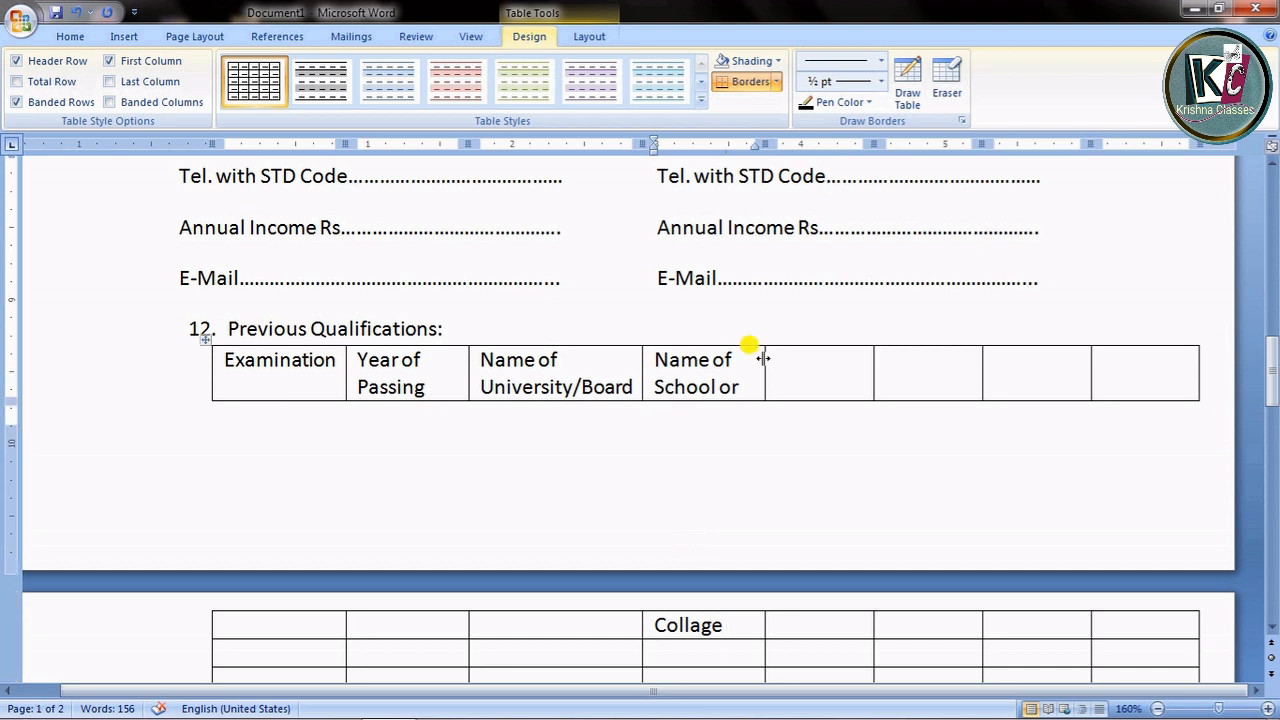
pyautogui.moveTo(766, 357); pyautogui.dragTo(766, 357)
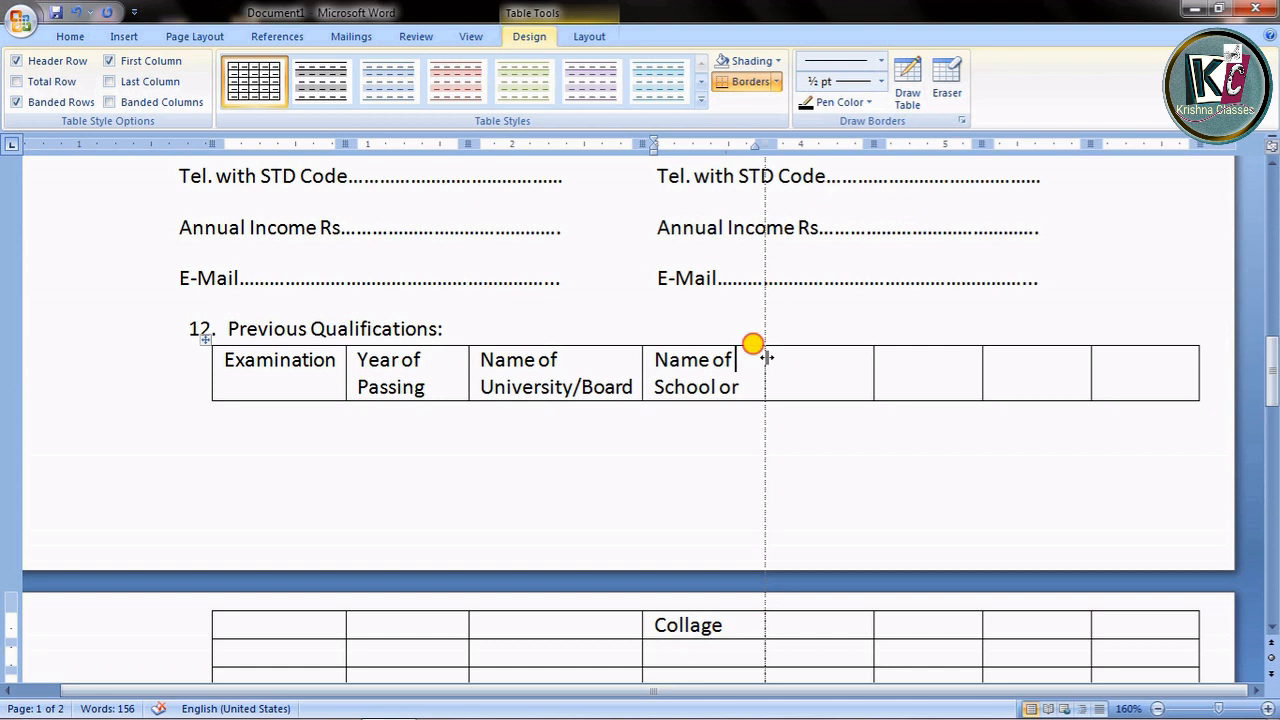
pyautogui.moveTo(766, 357); pyautogui.dragTo(816, 358)
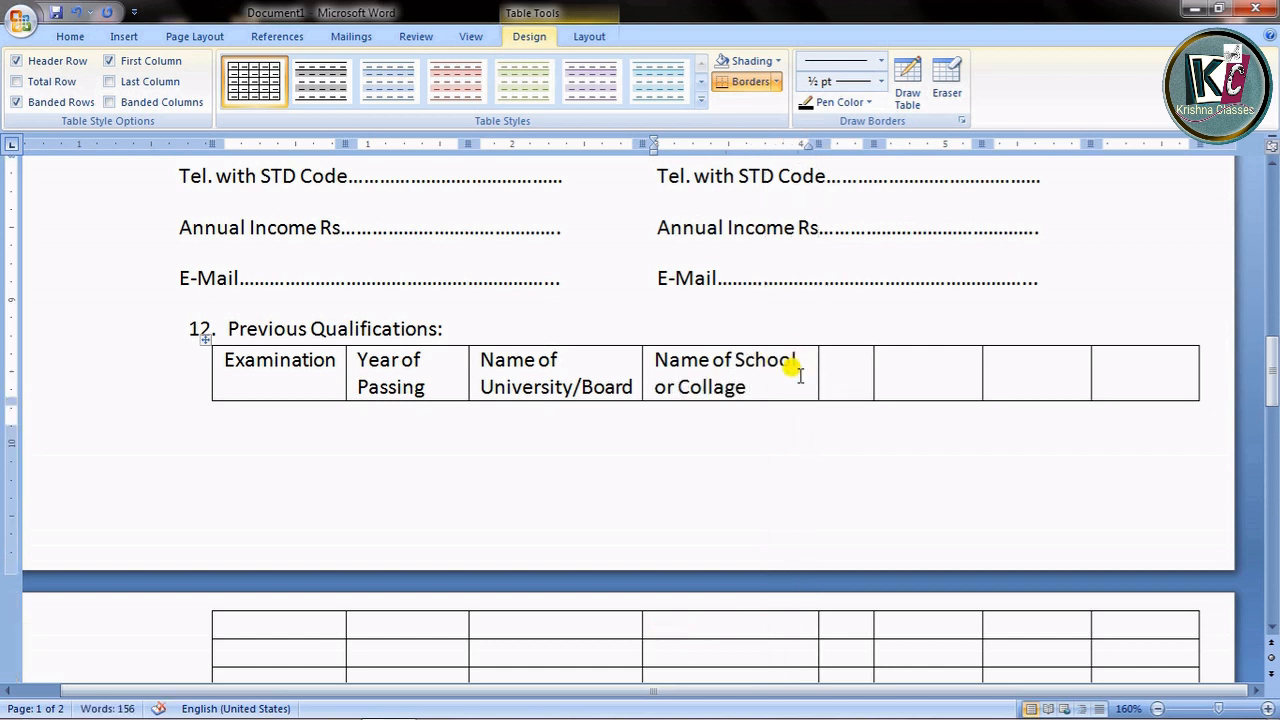
# - Enter "Roll No." and "Total Marks" as the headings of the fifth and sixth columns
pyautogui.click(838, 364)
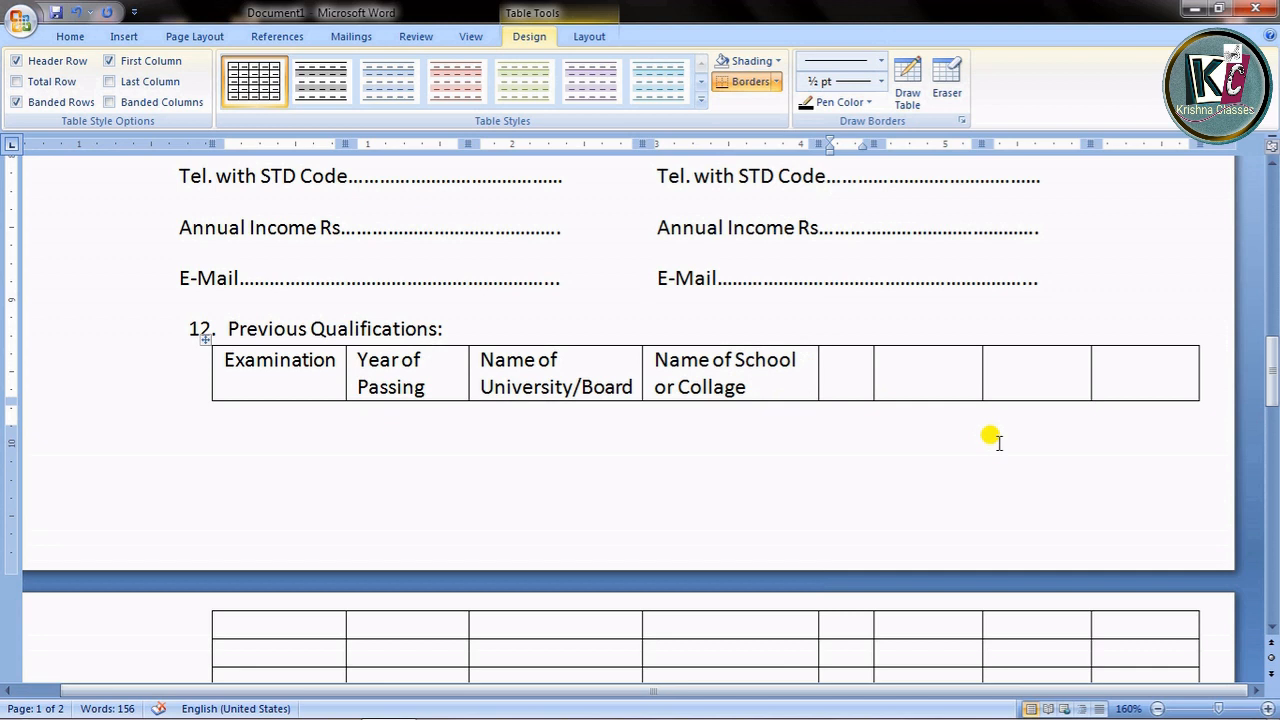
pyautogui.write('Roll N')
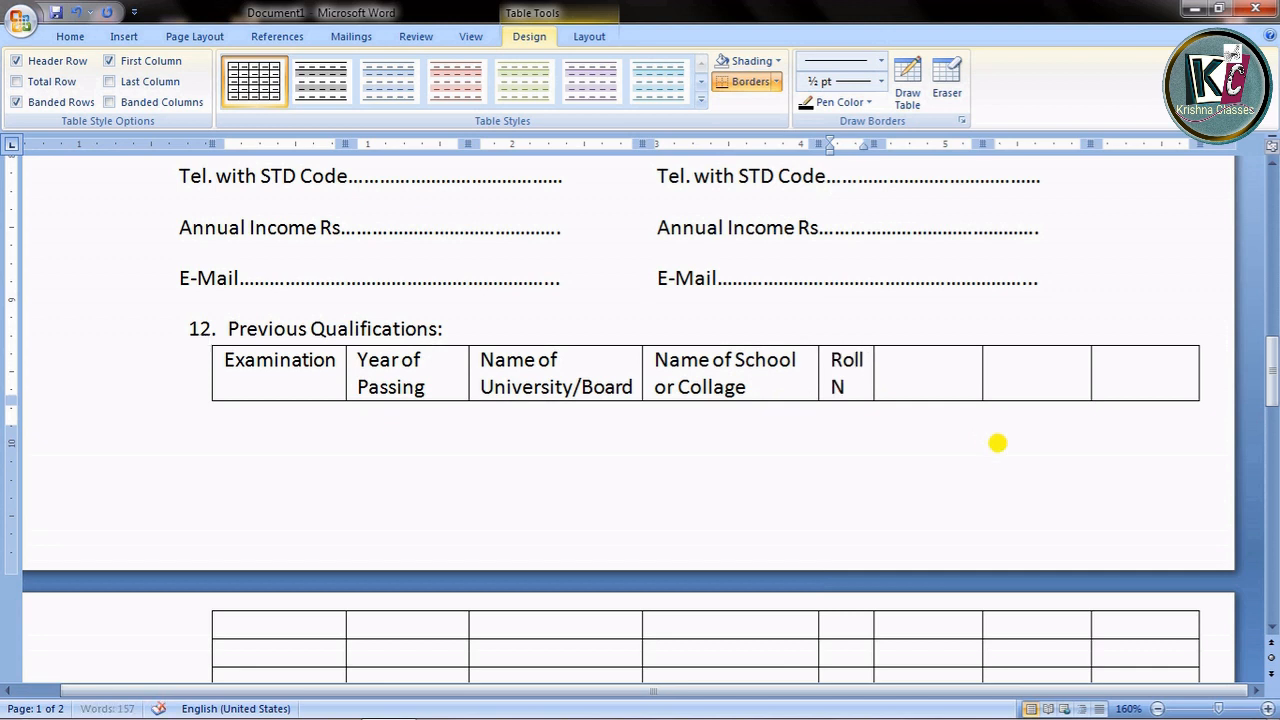
pyautogui.write('o.')
pyautogui.click(930, 381)
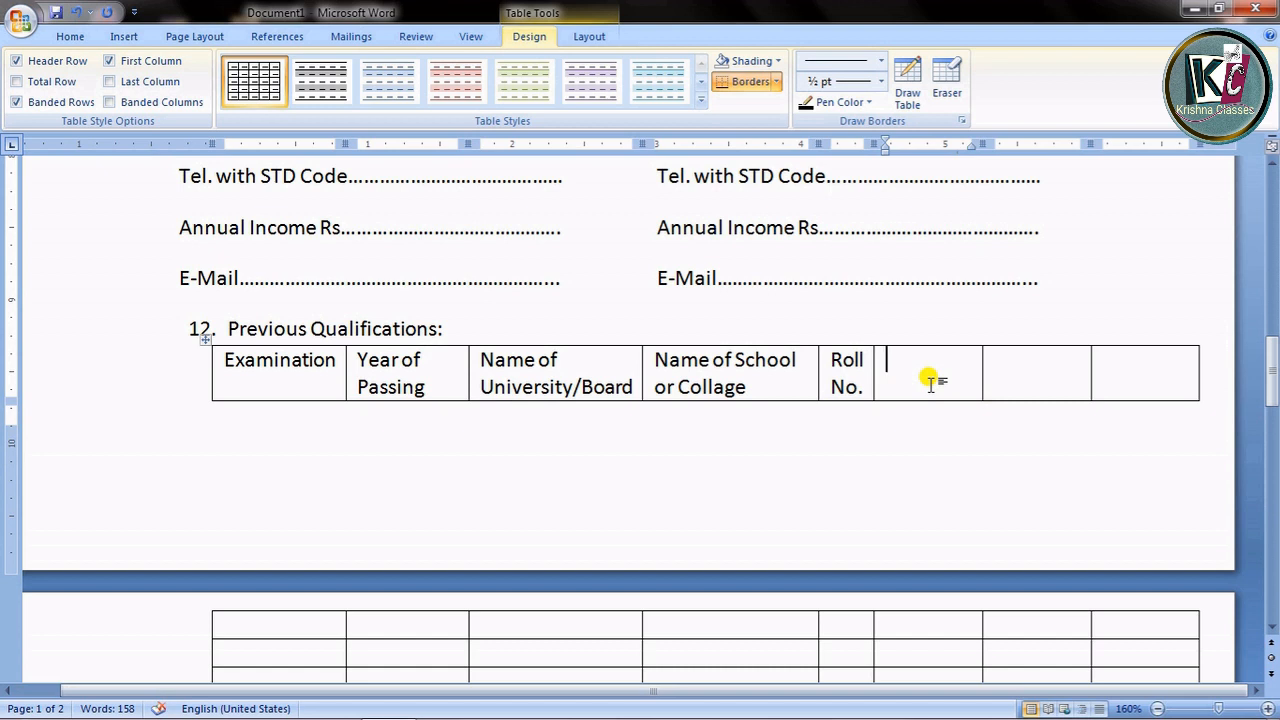
pyautogui.write('Total Mar')
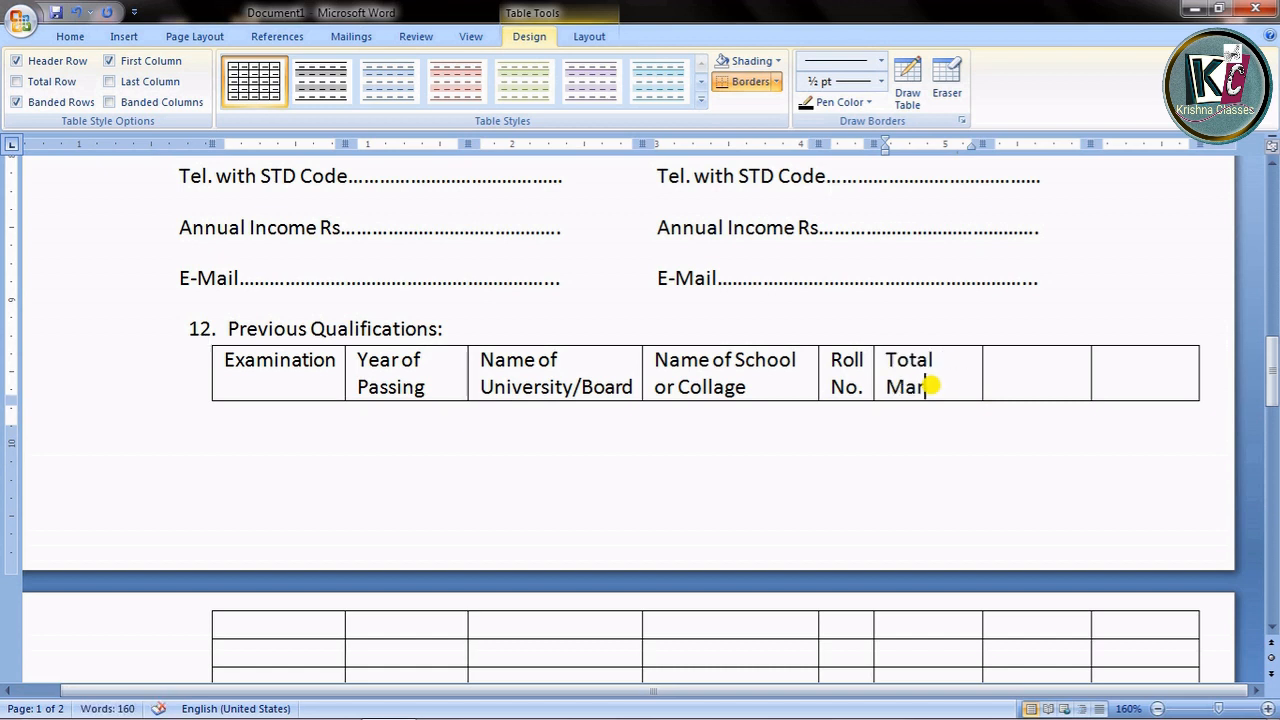
pyautogui.write('ks')
# - Enter "% age of Marks" and "Remarks" as the headings of the last two columns
pyautogui.click(1022, 377)
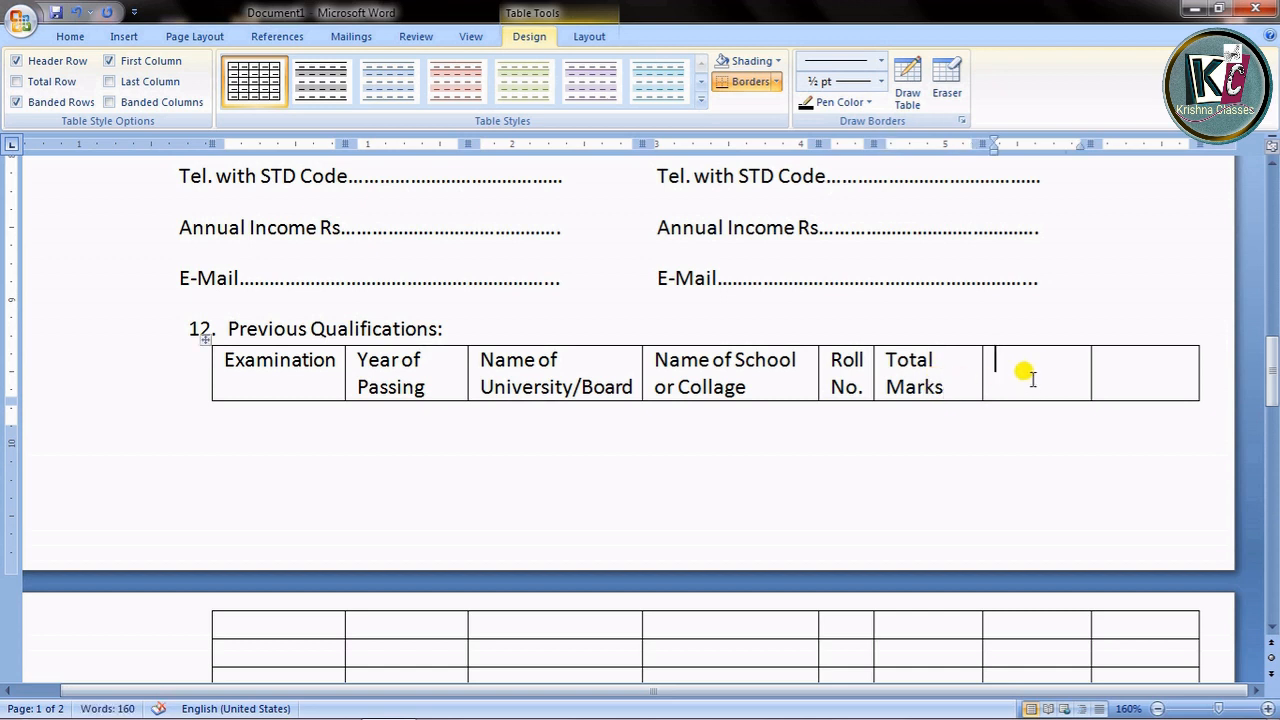
pyautogui.write('%')
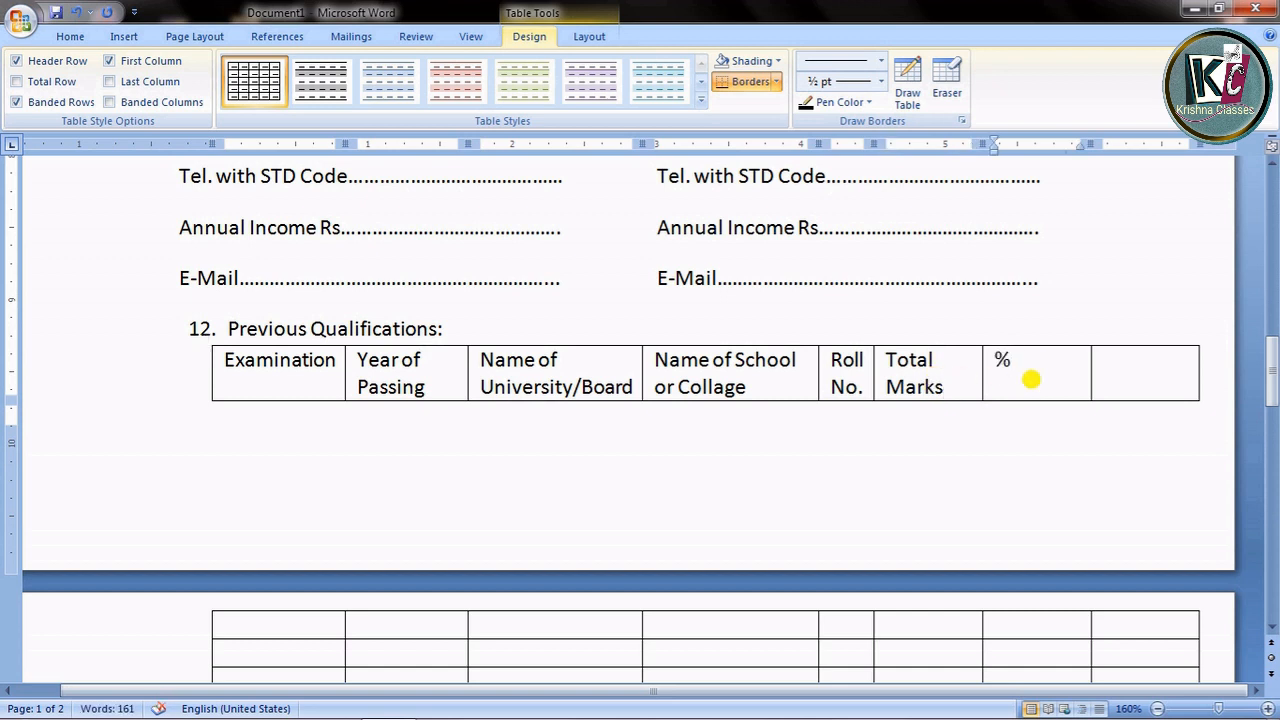
pyautogui.write(' age of Marks')
pyautogui.click(1120, 363)
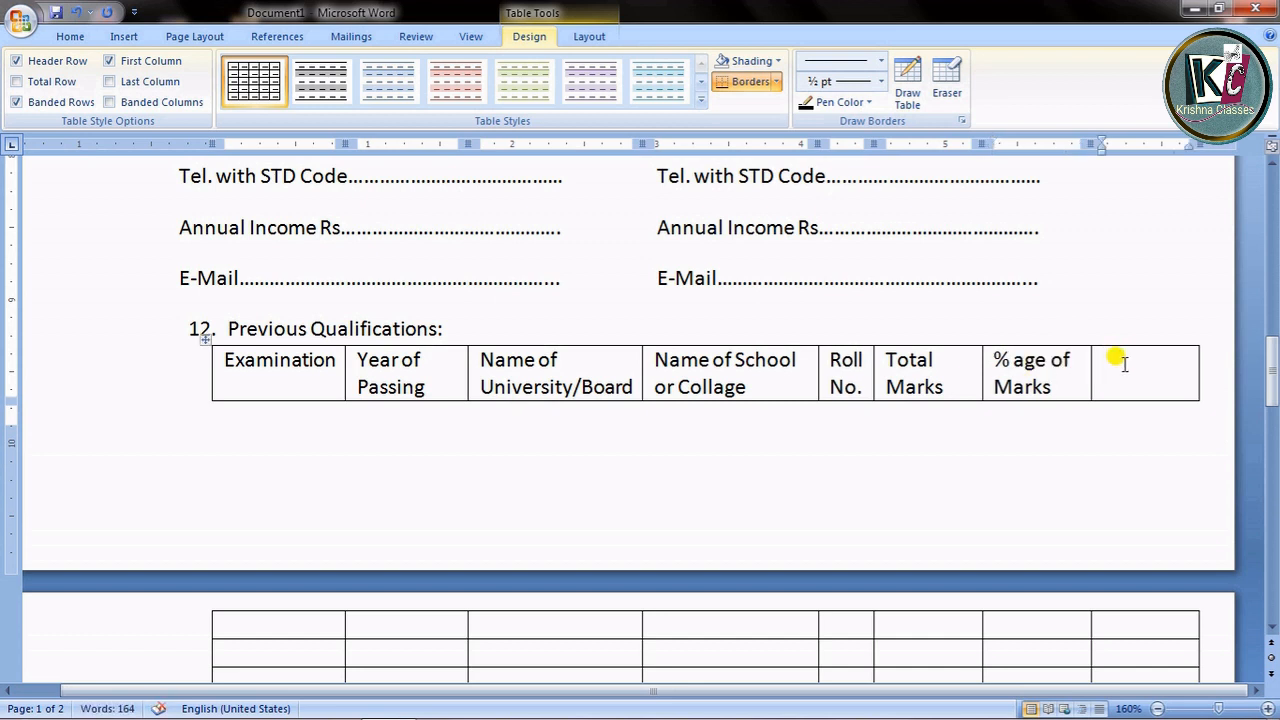
pyautogui.write('Remarks')
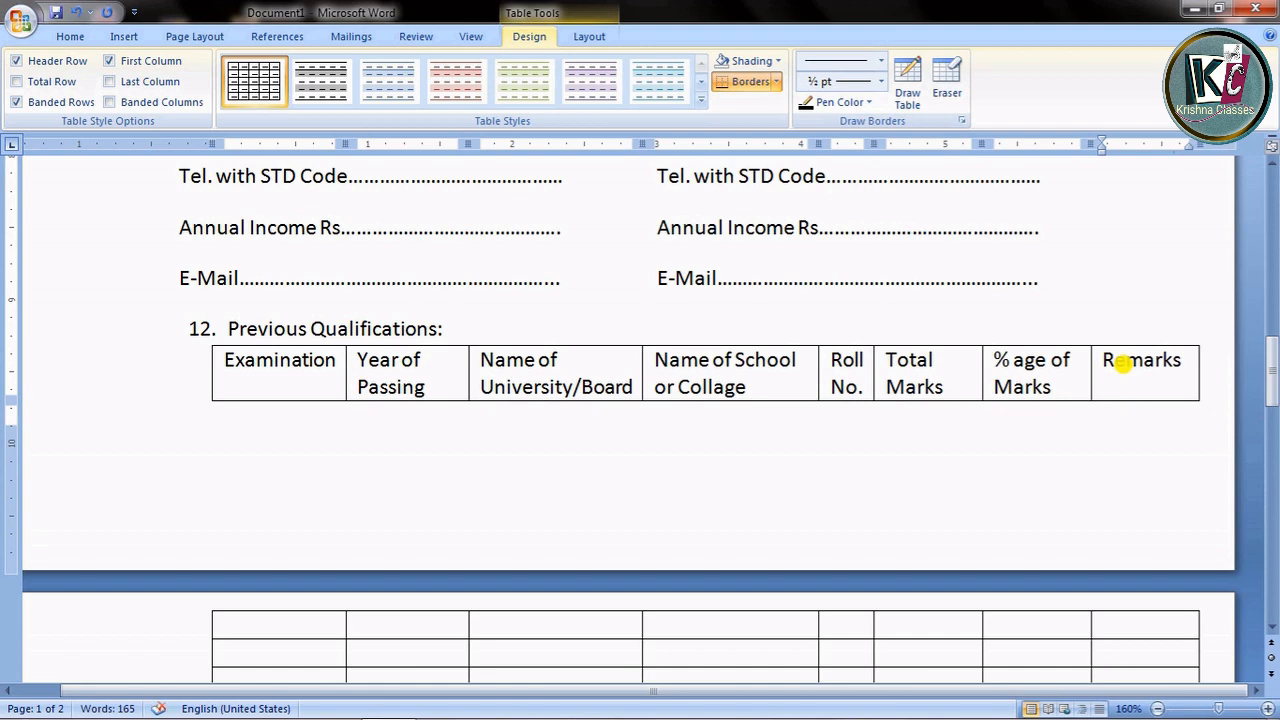
# - Zoom the document out to 100% and review the form from the header down to the parents' details and qualifications table
pyautogui.click(389, 386)
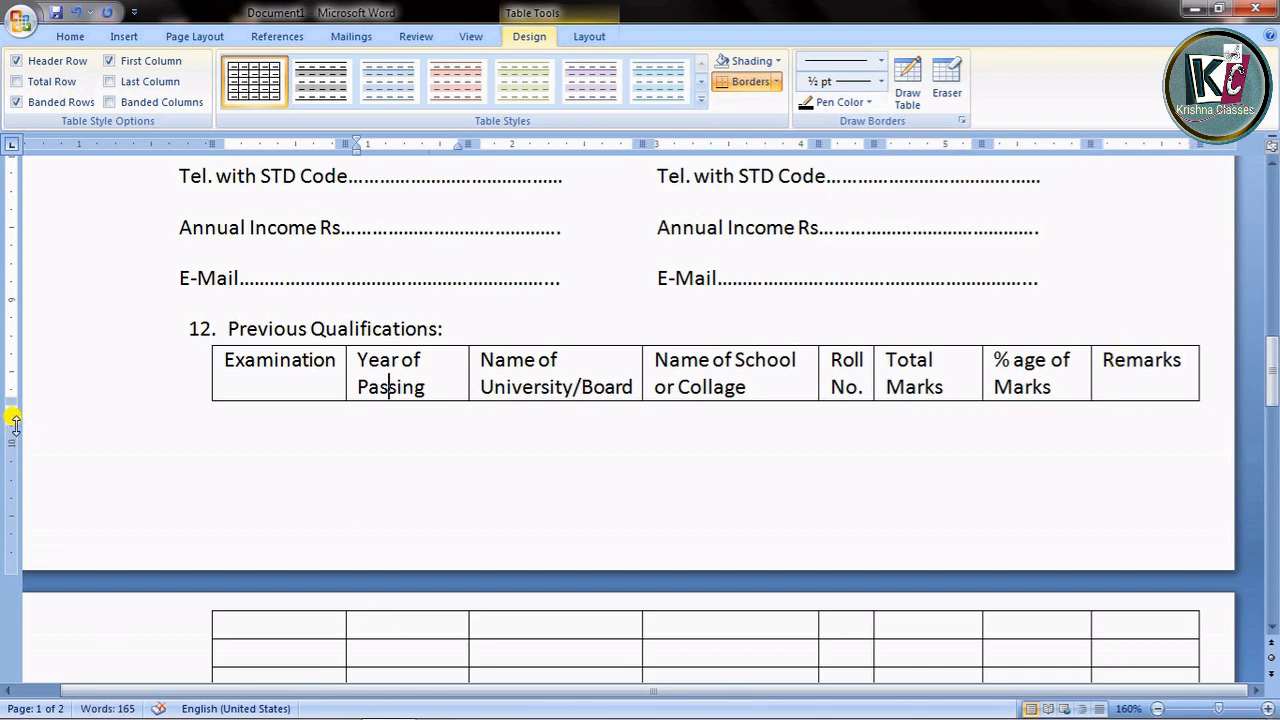
pyautogui.scroll(10, 245, 420)
pyautogui.click(907, 607)
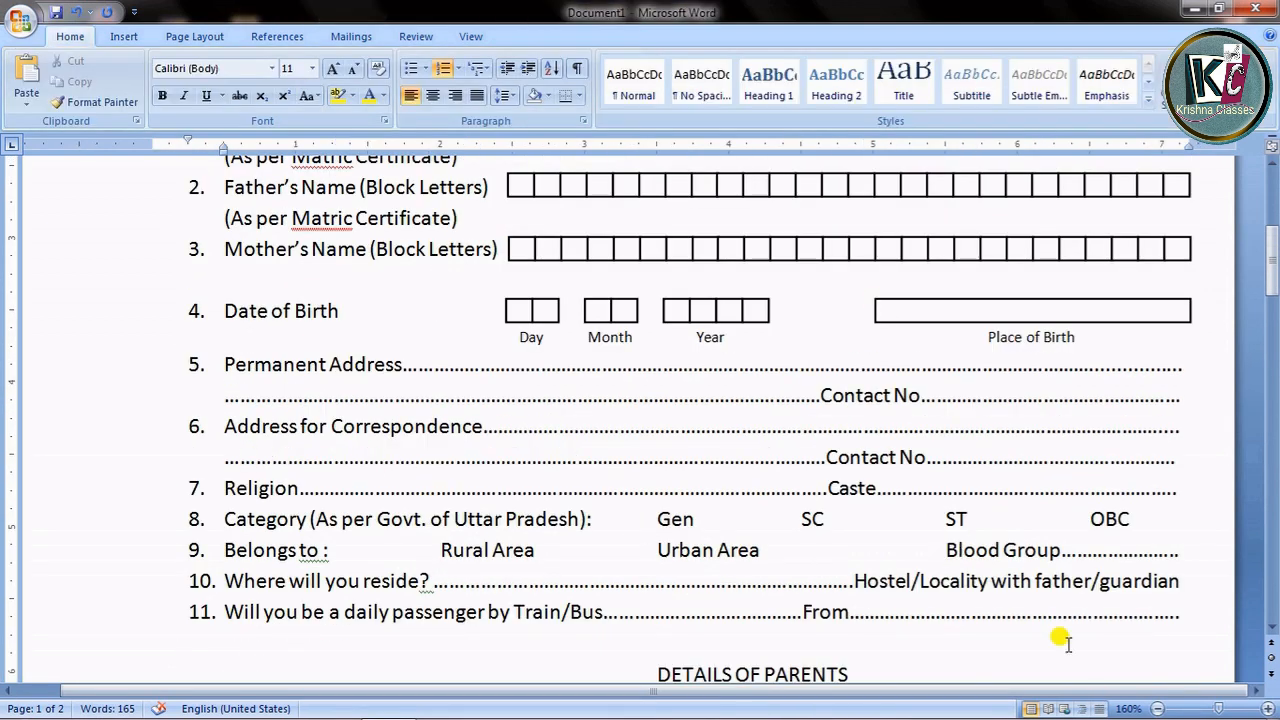
pyautogui.moveTo(1220, 710); pyautogui.dragTo(1212, 710)
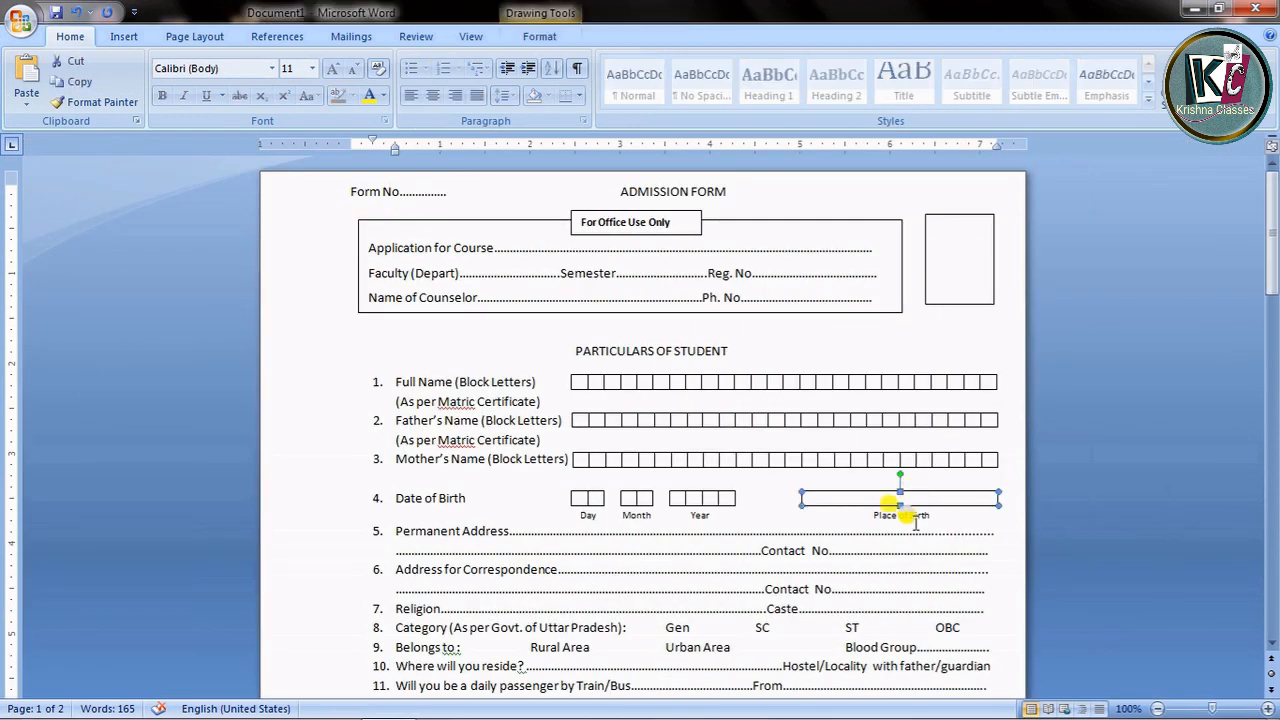
pyautogui.click(585, 425)
pyautogui.scroll(-3, 585, 425)
pyautogui.click(645, 450)
pyautogui.scroll(-4, 663, 330)
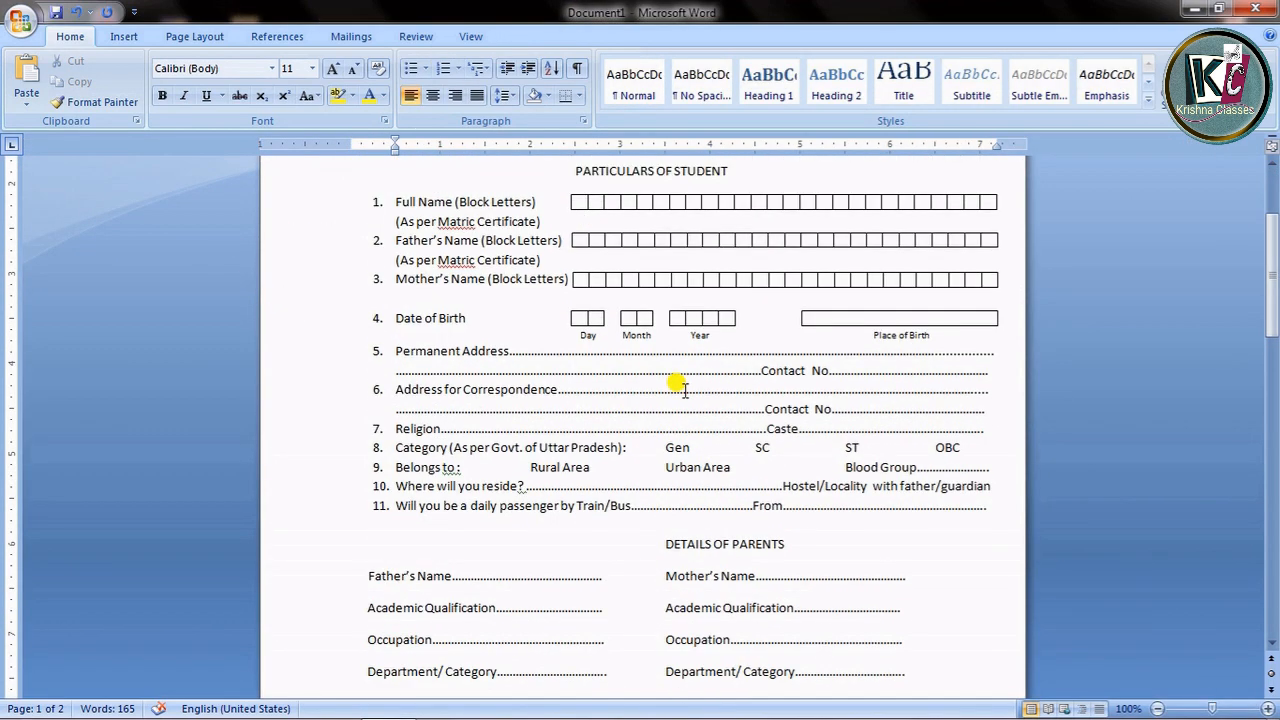
pyautogui.scroll(-3, 684, 390)
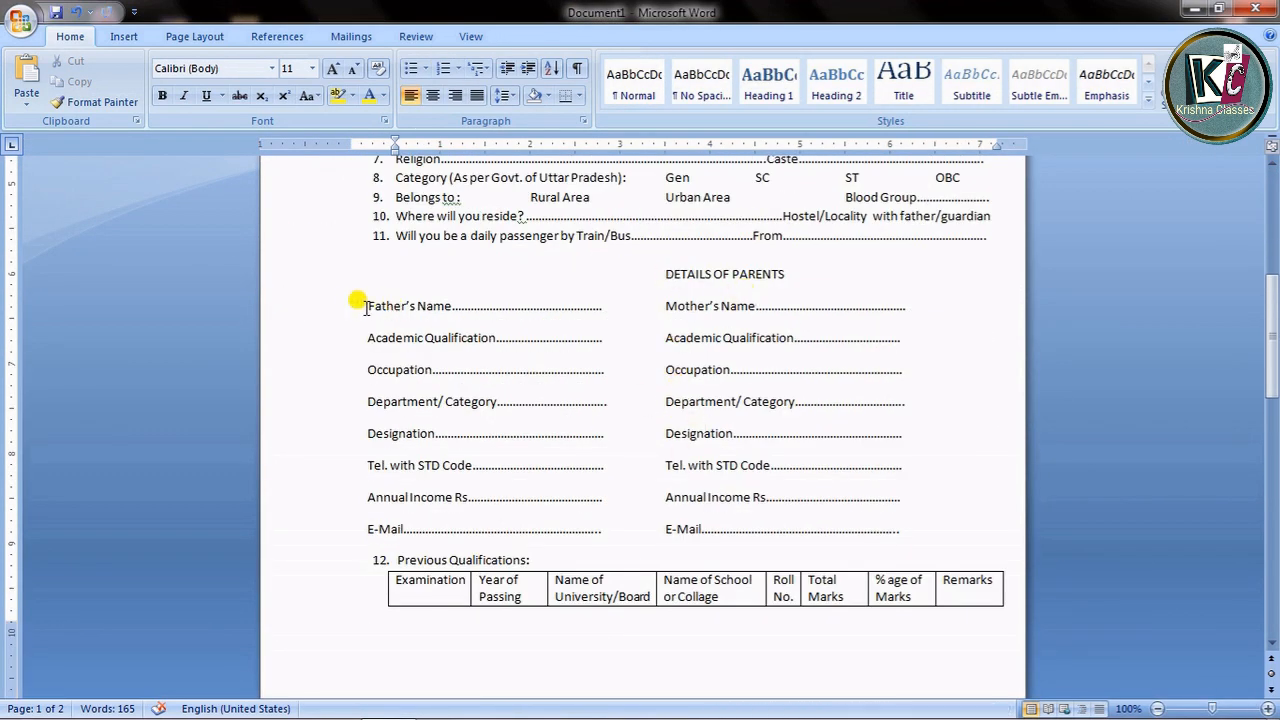
# - Remove the space after paragraphs in the parents' detail lines from Father's Name to E-Mail and set their line spacing to 1.5
pyautogui.click(330, 314)
pyautogui.moveTo(330, 314); pyautogui.dragTo(340, 527)
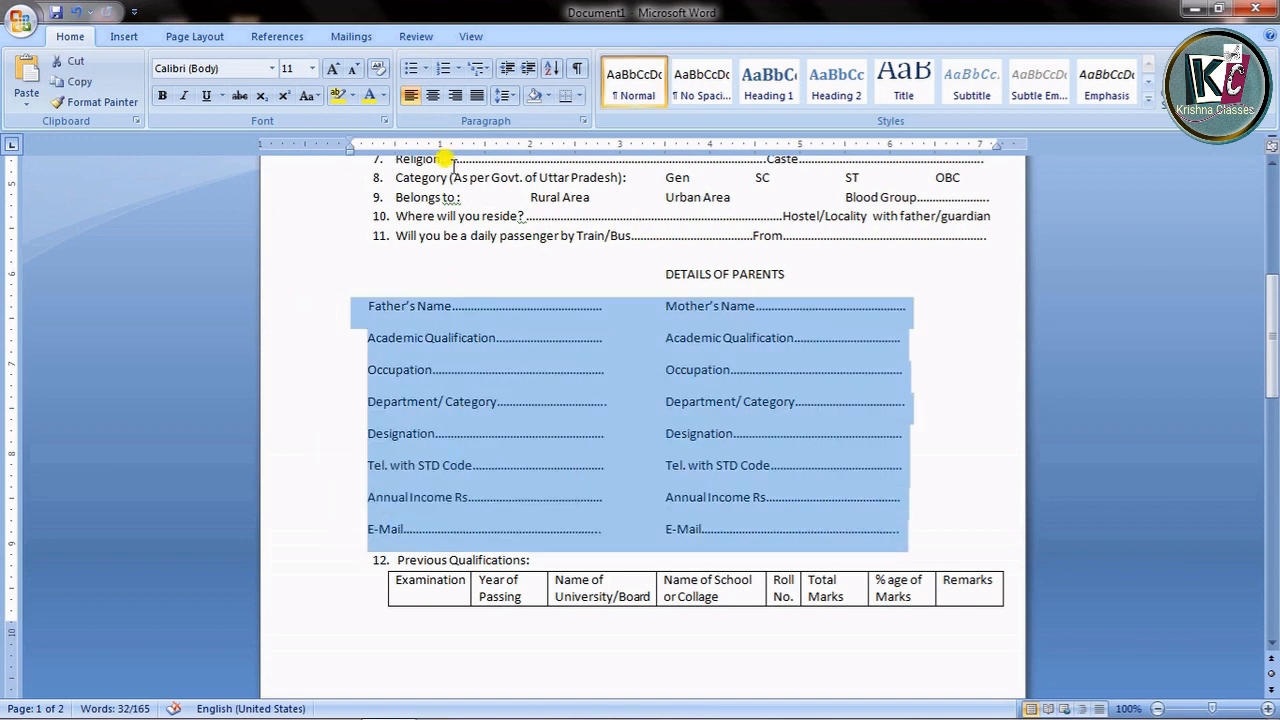
pyautogui.click(503, 95)
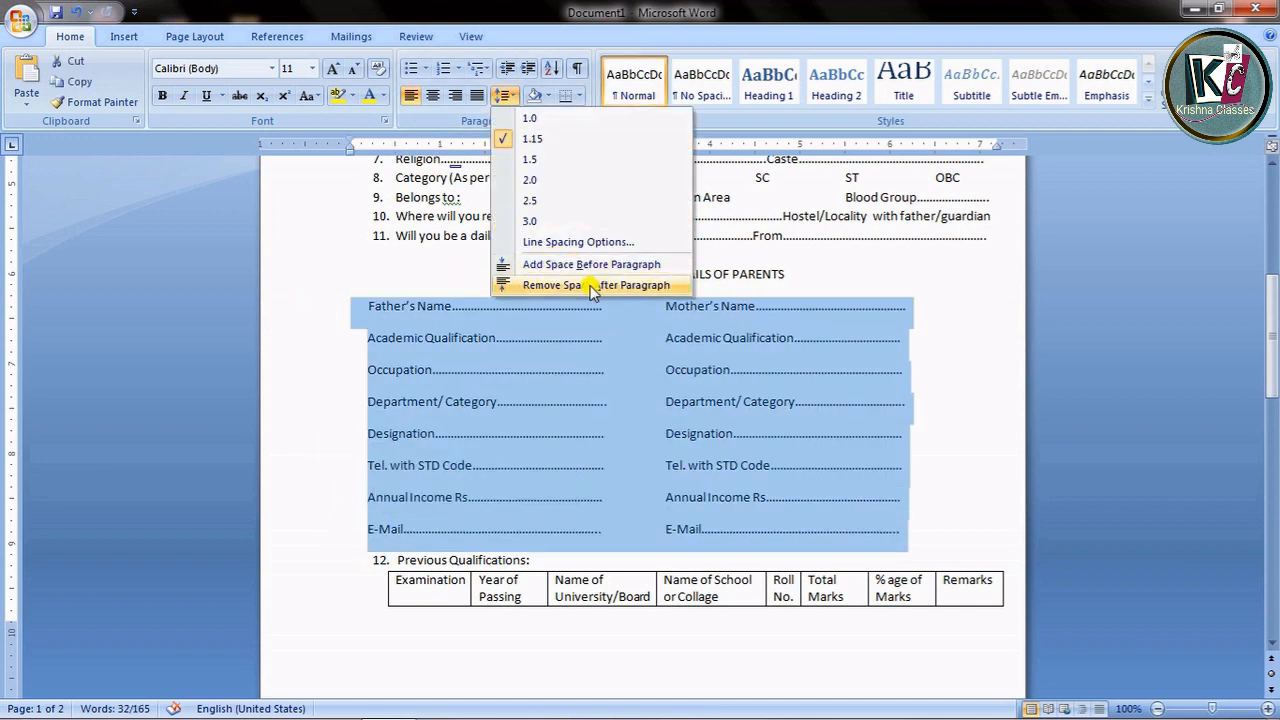
pyautogui.click(643, 288)
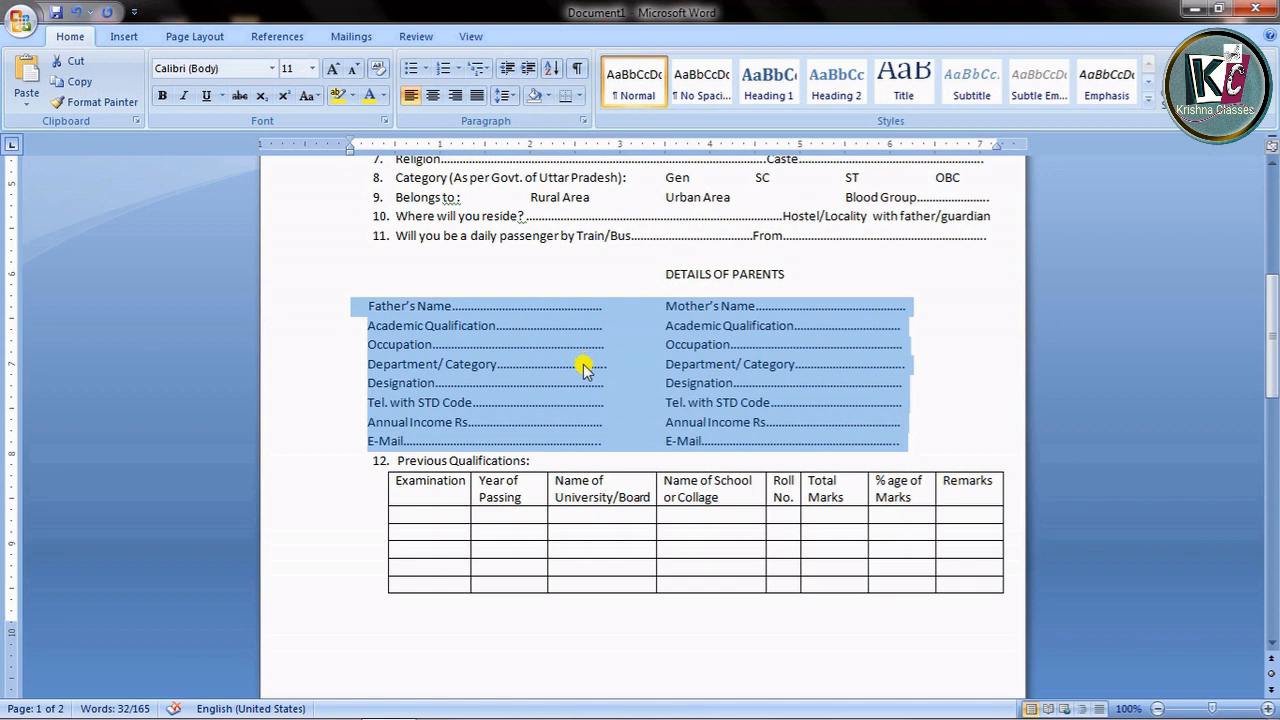
pyautogui.click(512, 96)
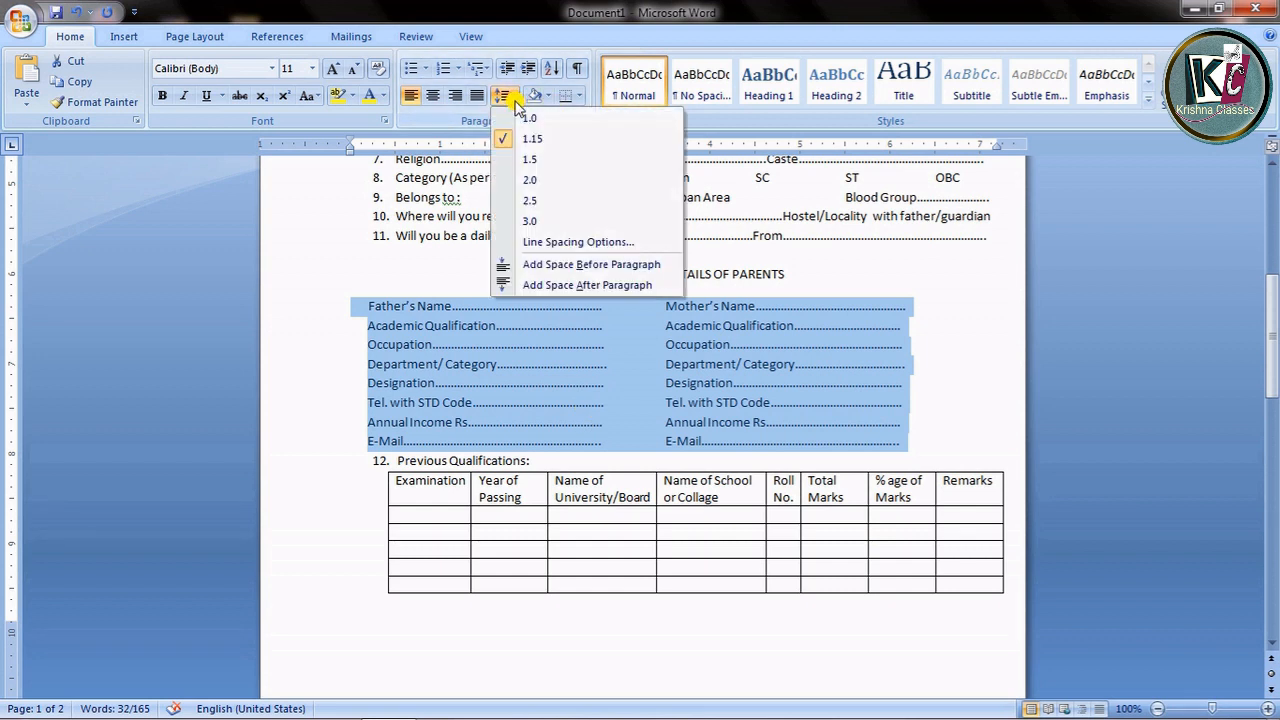
pyautogui.click(546, 162)
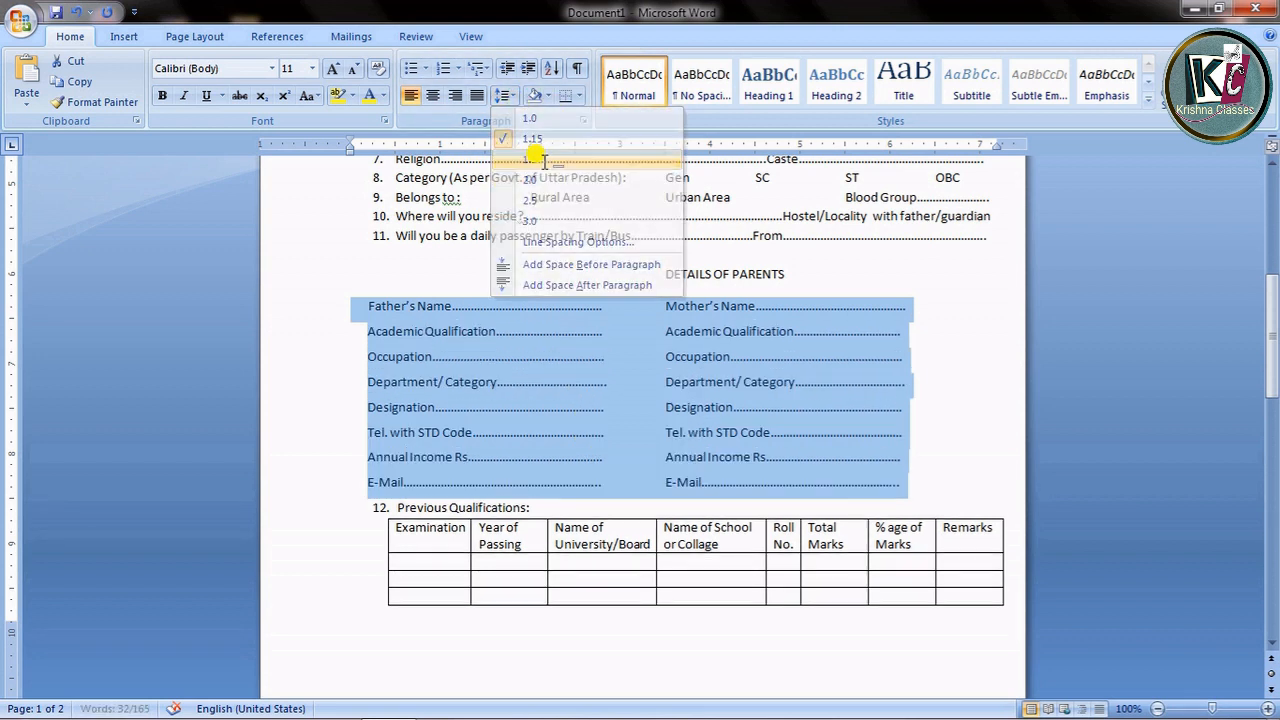
pyautogui.click(651, 333)
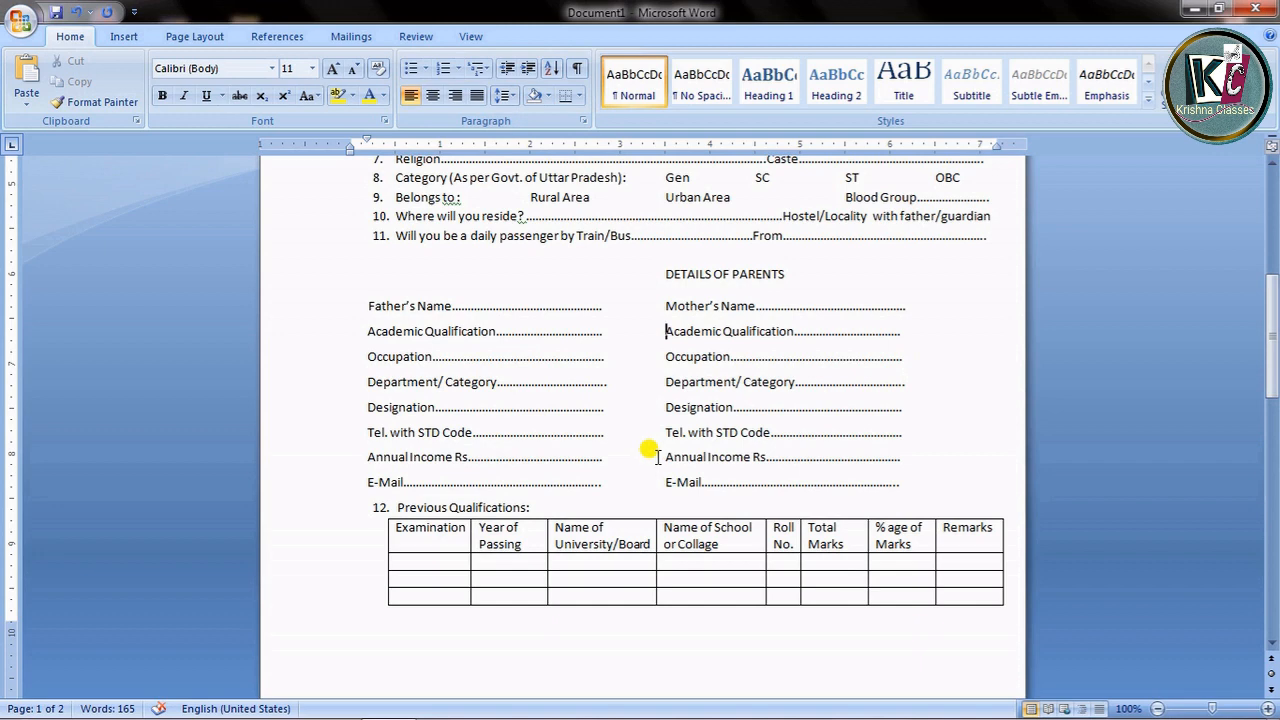
# - Shift the whole Previous Qualifications table left so its left edge sits just outside the parents' detail labels
pyautogui.scroll(5, 810, 345)
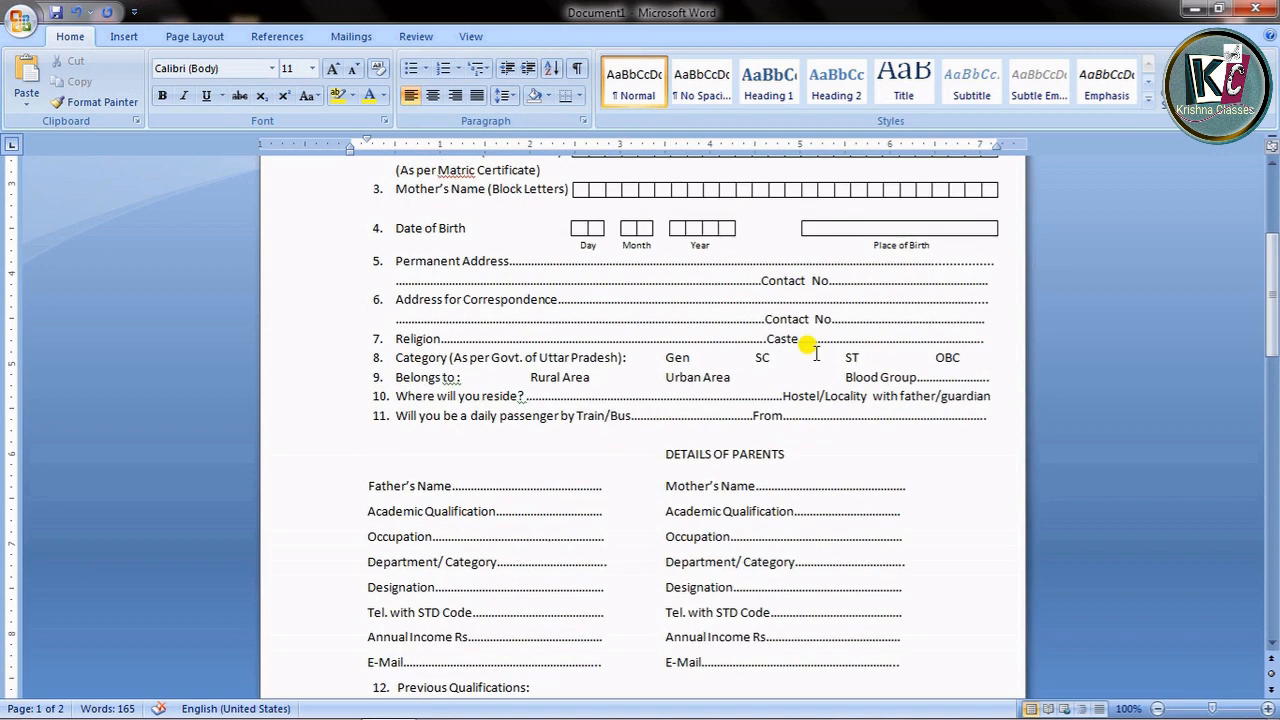
pyautogui.scroll(-1, 810, 350)
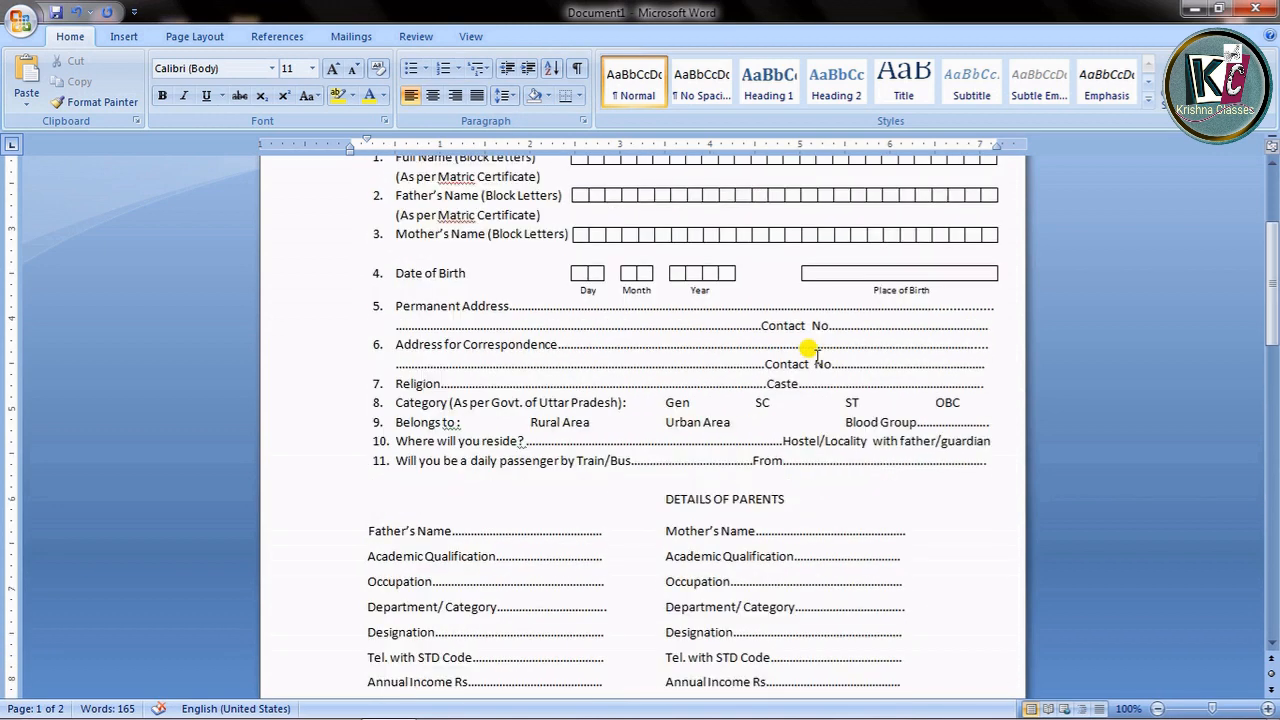
pyautogui.scroll(-6, 810, 350)
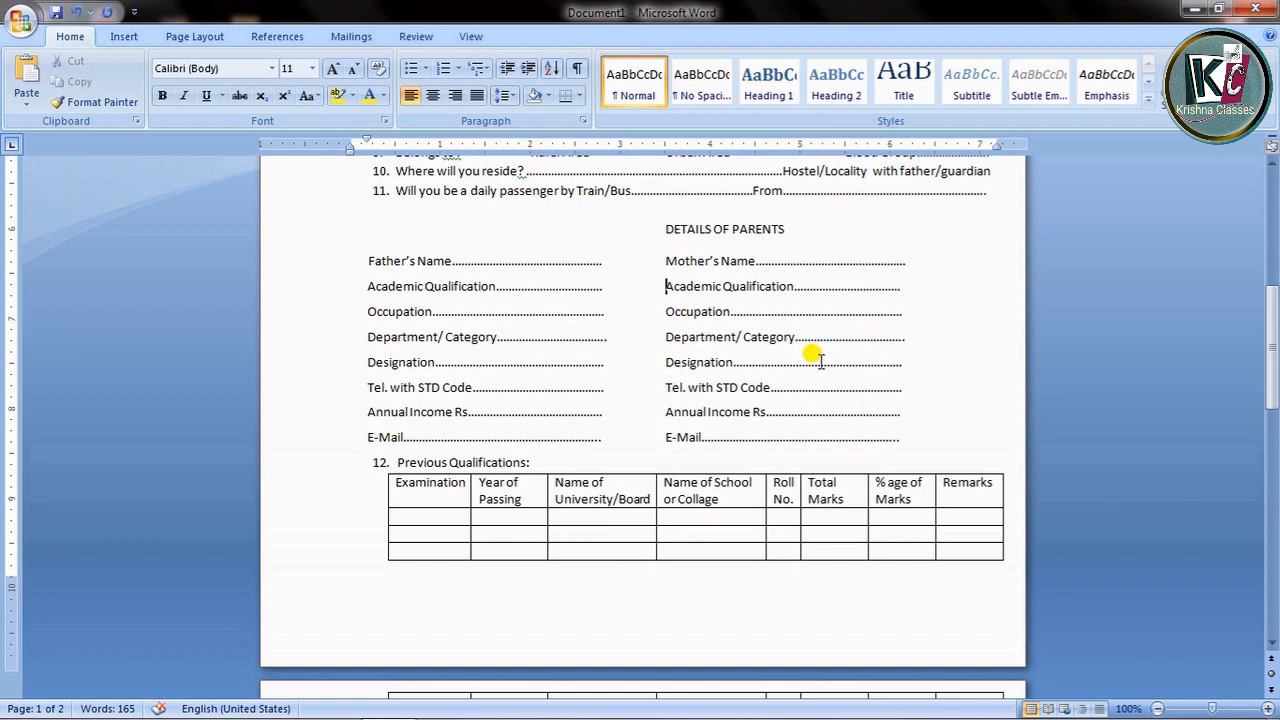
pyautogui.click(381, 465)
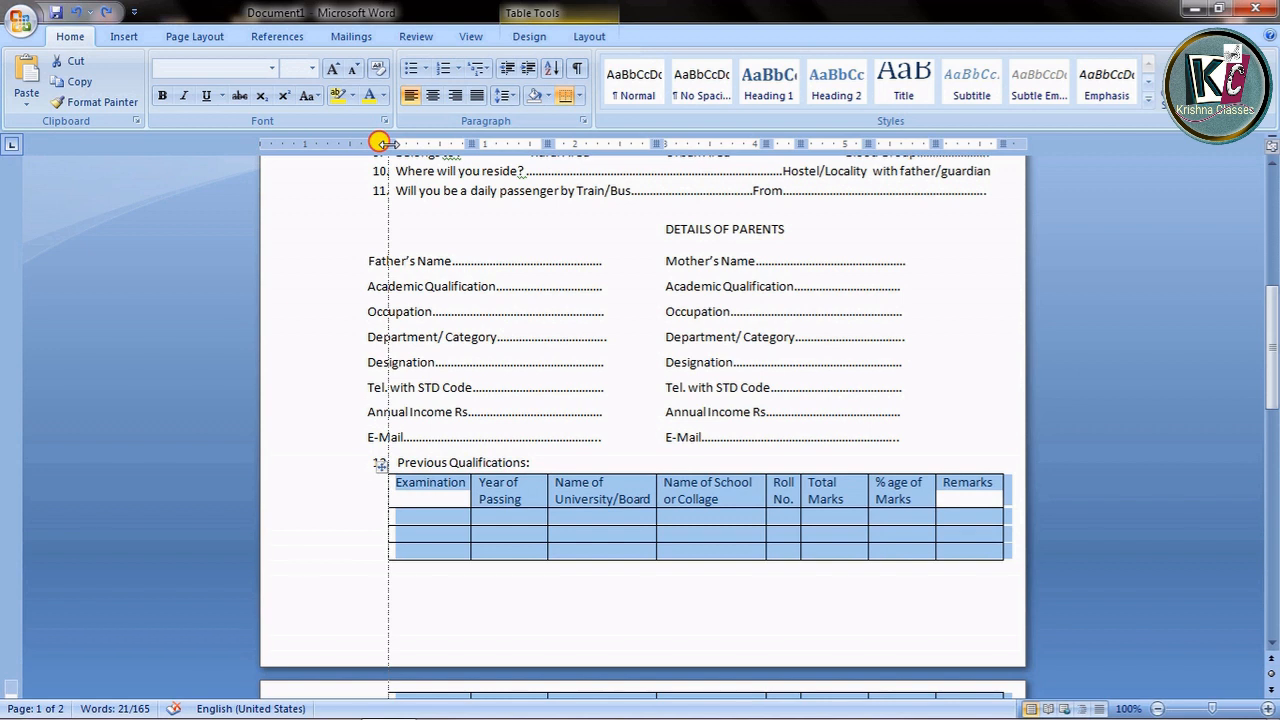
pyautogui.moveTo(381, 143); pyautogui.dragTo(356, 150)
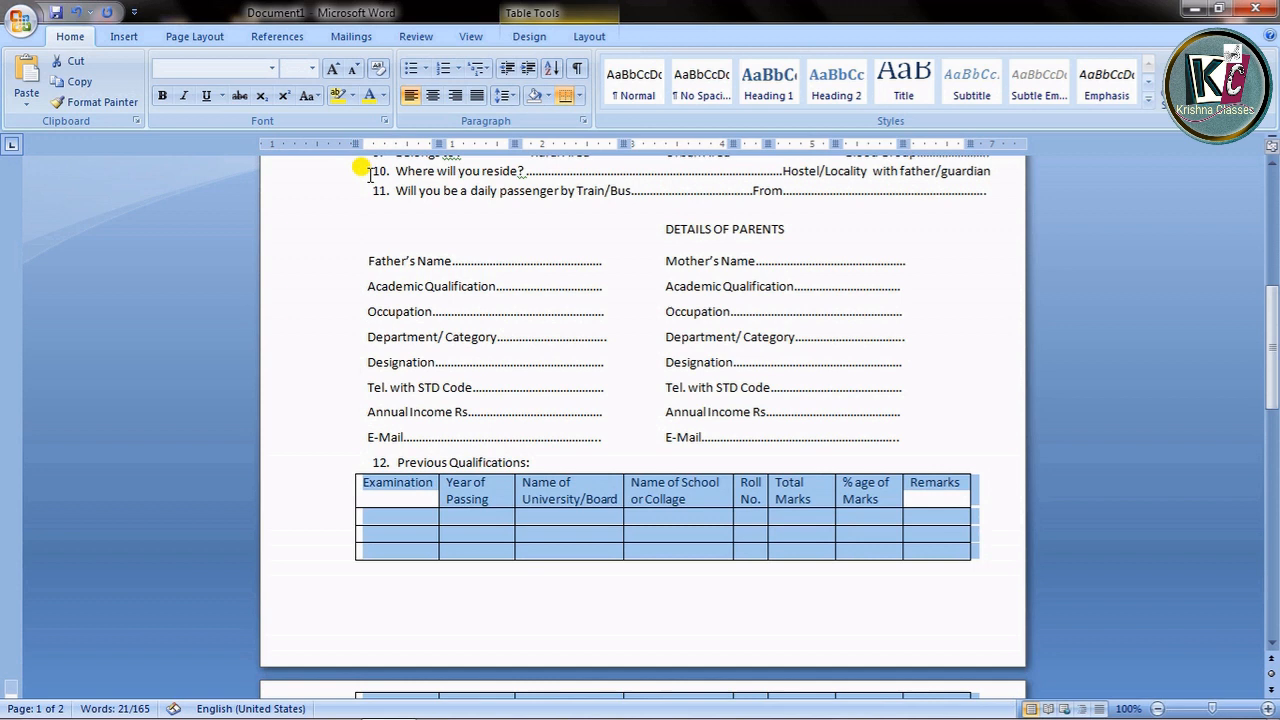
pyautogui.click(637, 601)
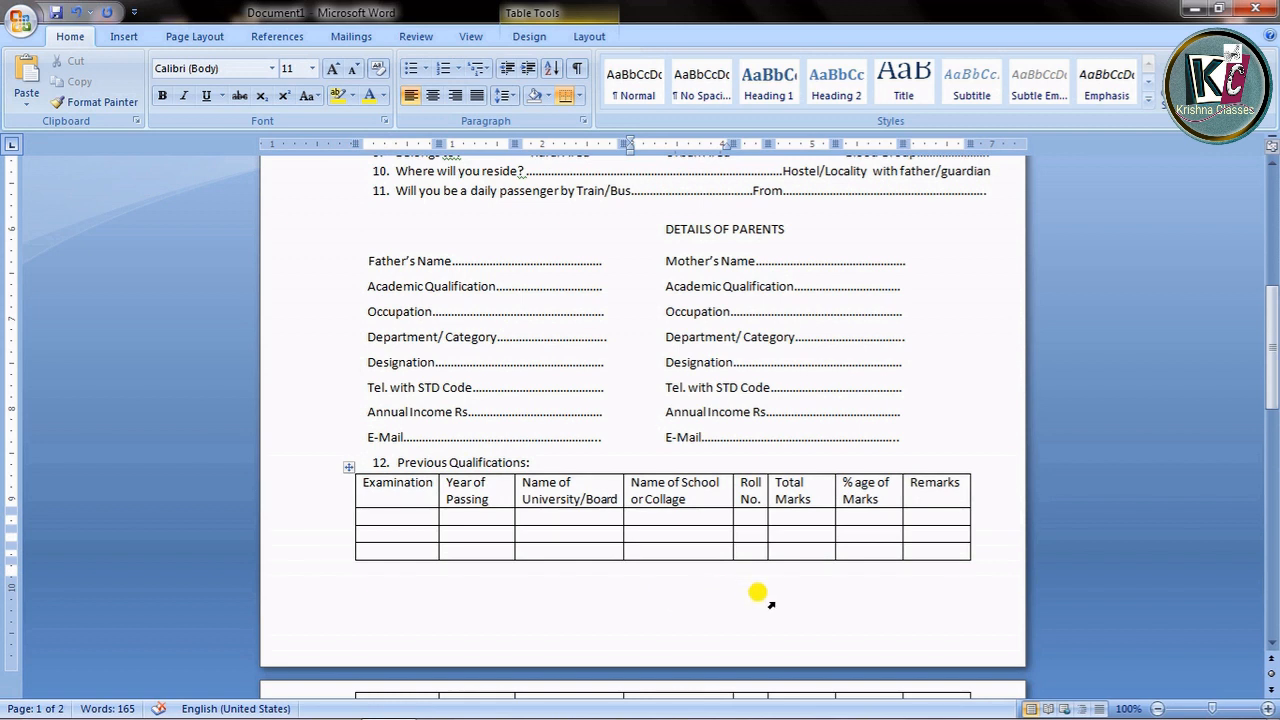
# - Reduce the bottom page margin so all table rows fit on page one, and delete the blank paragraph below the table
pyautogui.click(368, 555)
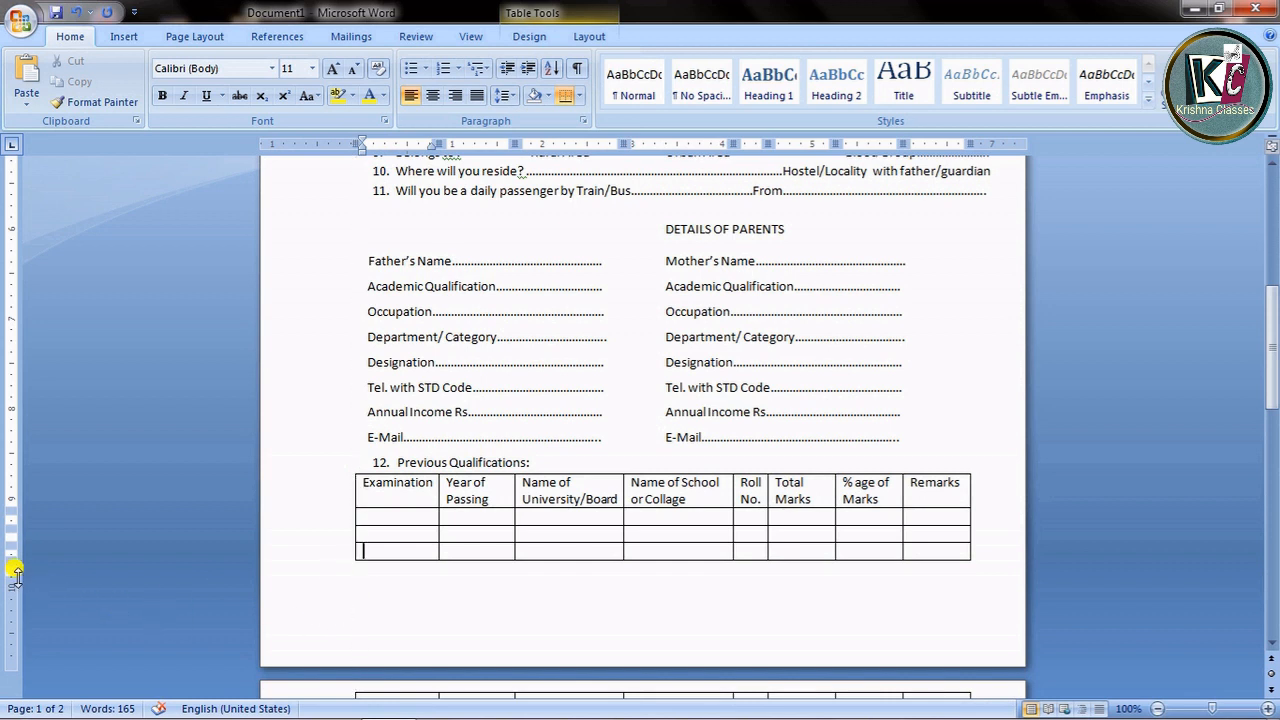
pyautogui.moveTo(12, 579); pyautogui.dragTo(20, 650)
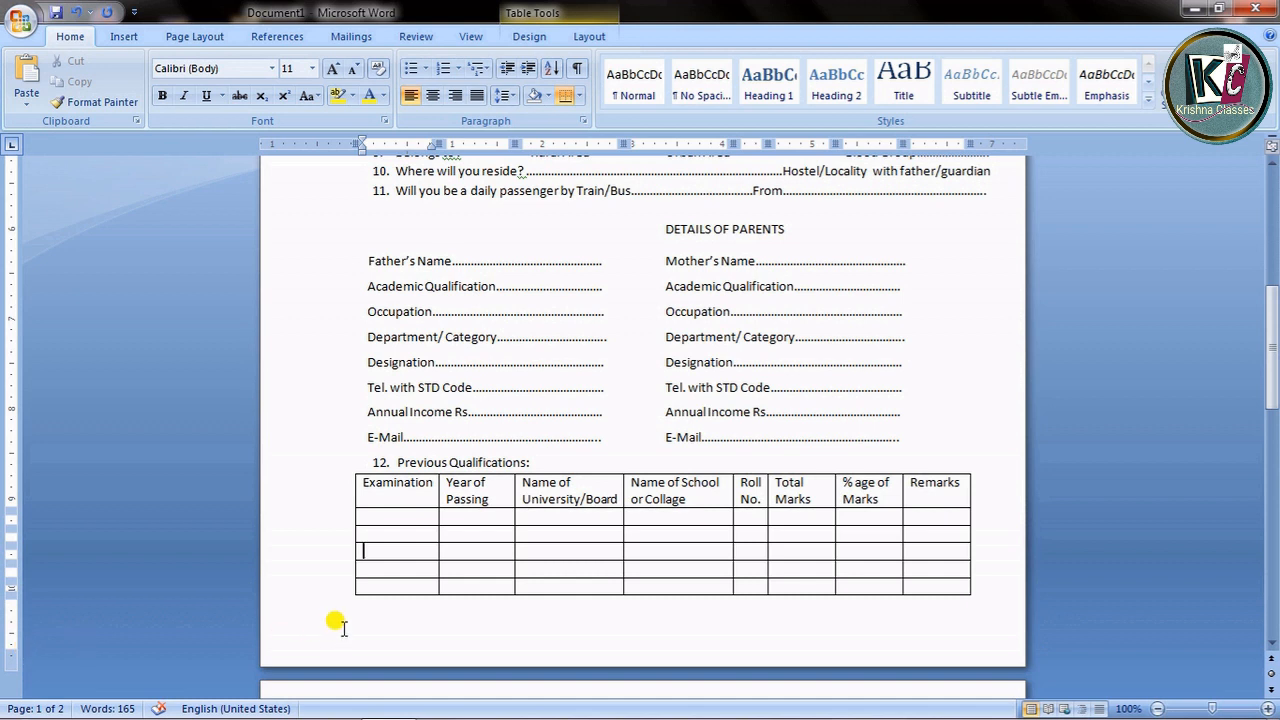
pyautogui.click(380, 632)
pyautogui.scroll(-3, 840, 640)
pyautogui.scroll(-3, 846, 636)
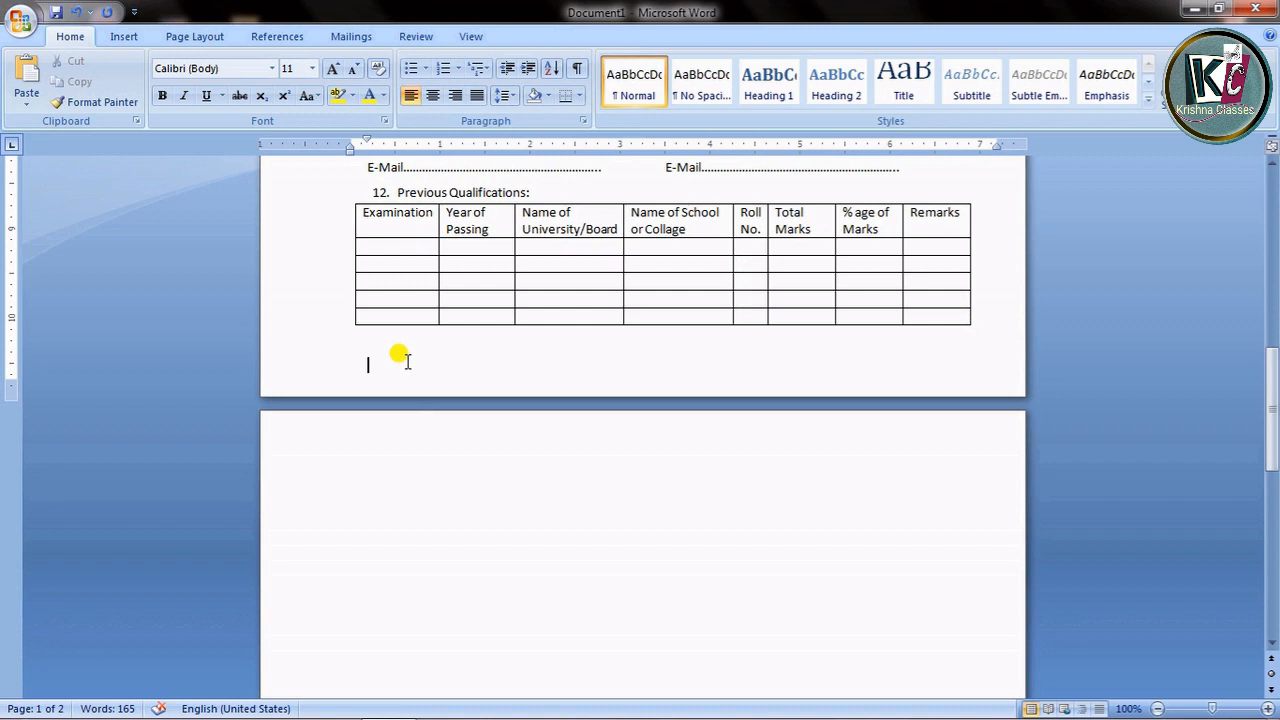
pyautogui.press('BackSpace')
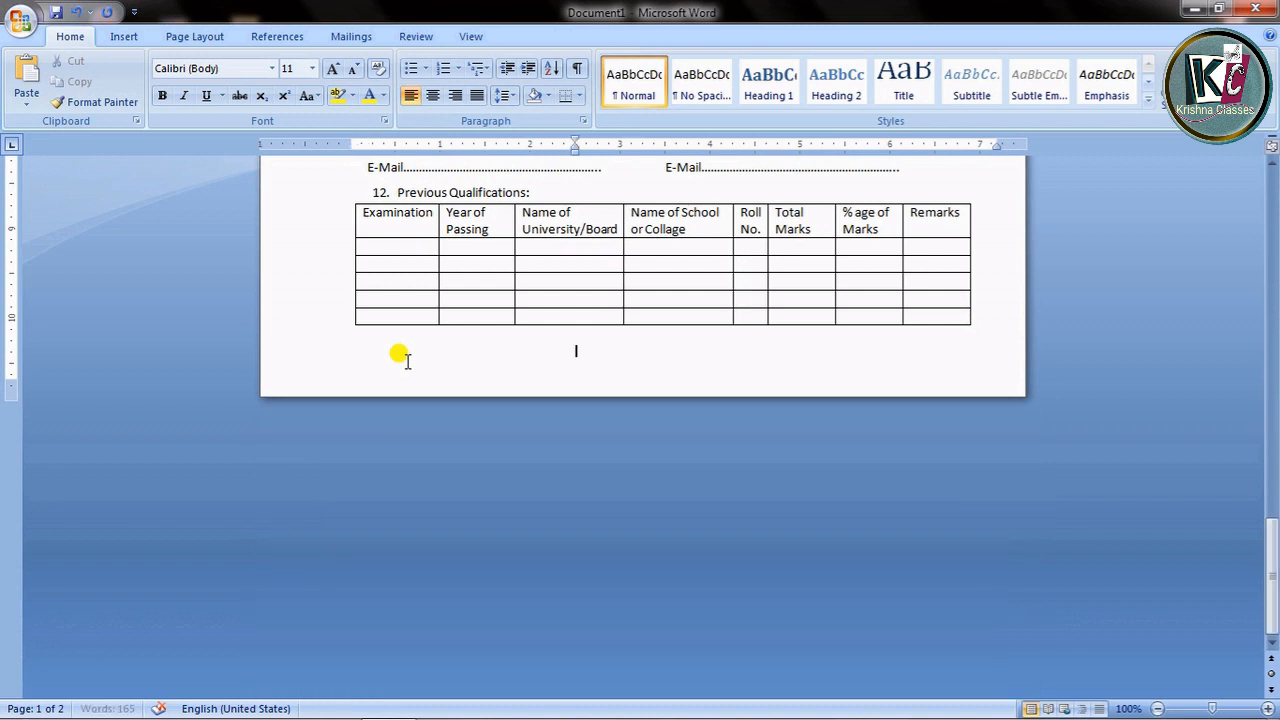
# - Make the "Form No." text and its dotted line at the start of the form bold
pyautogui.scroll(5, 497, 397)
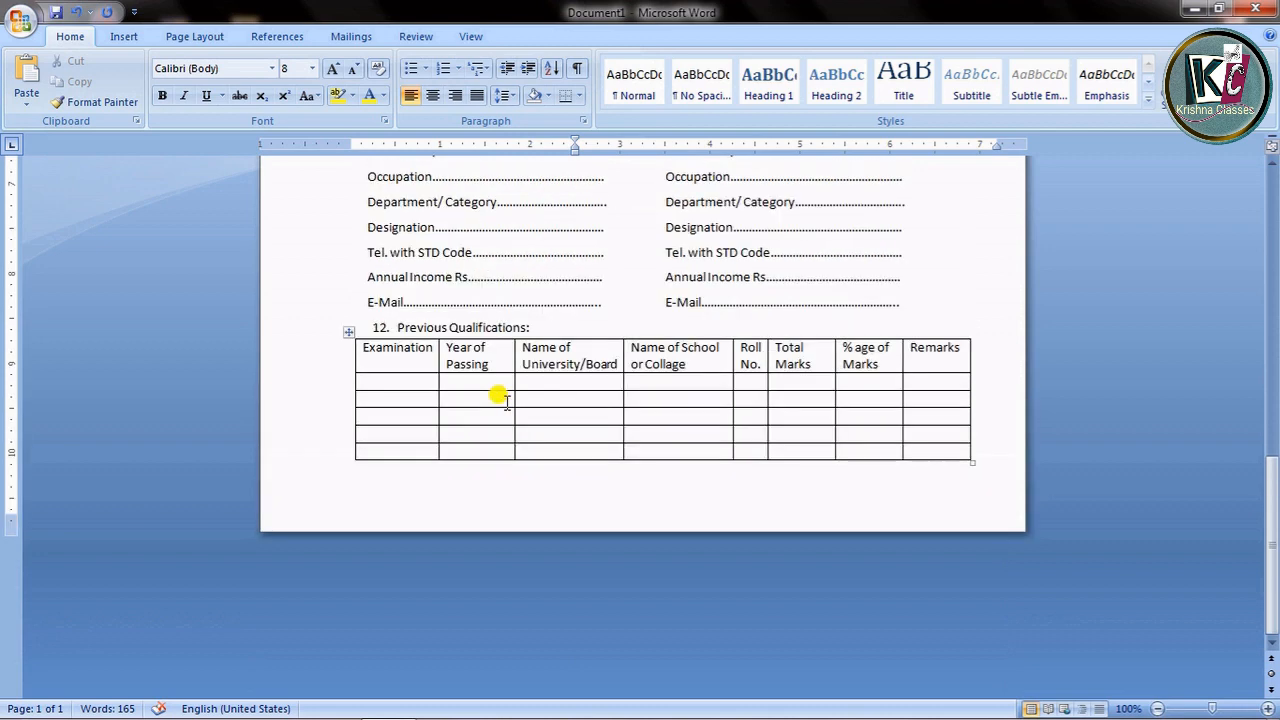
pyautogui.scroll(6, 513, 415)
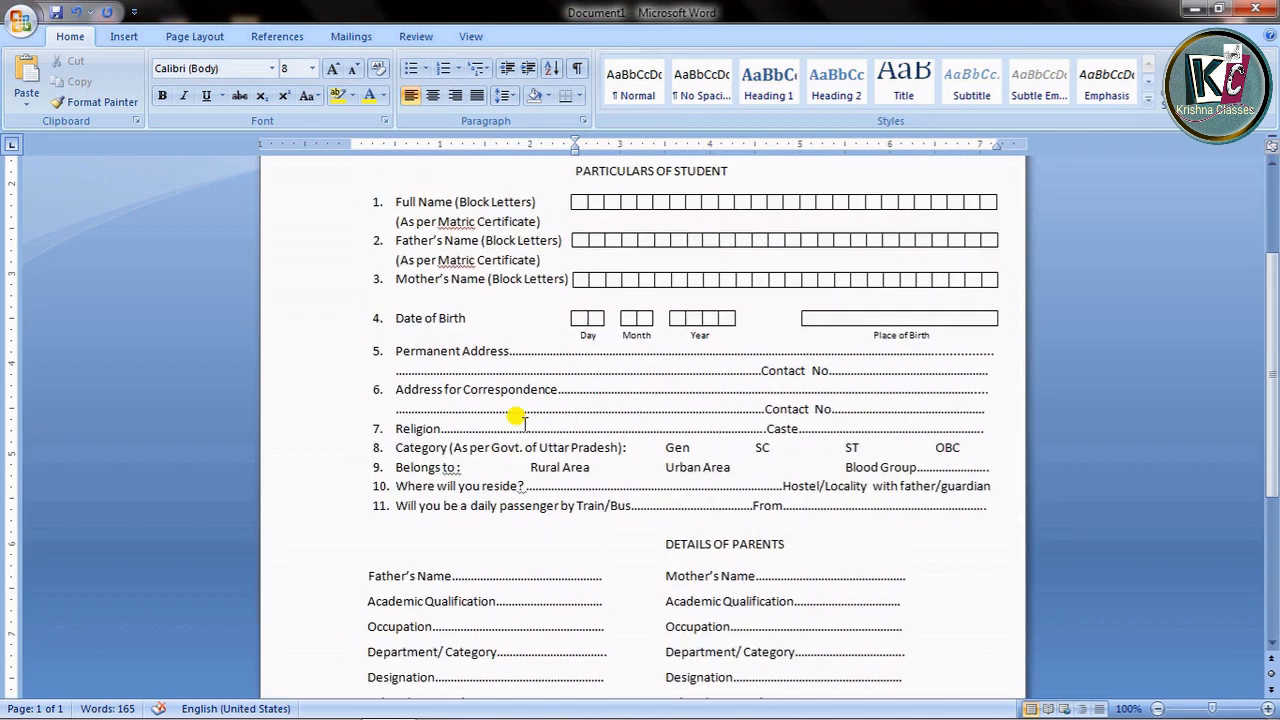
pyautogui.scroll(3, 516, 415)
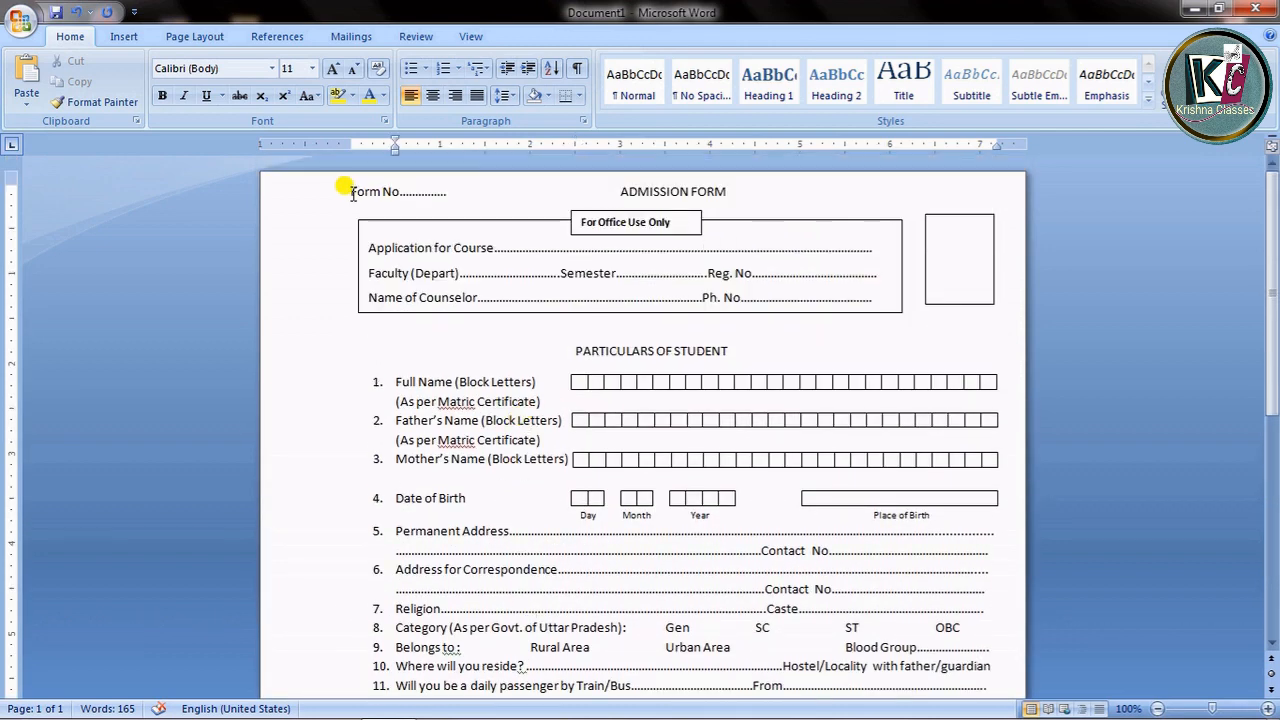
pyautogui.moveTo(348, 189); pyautogui.dragTo(443, 193)
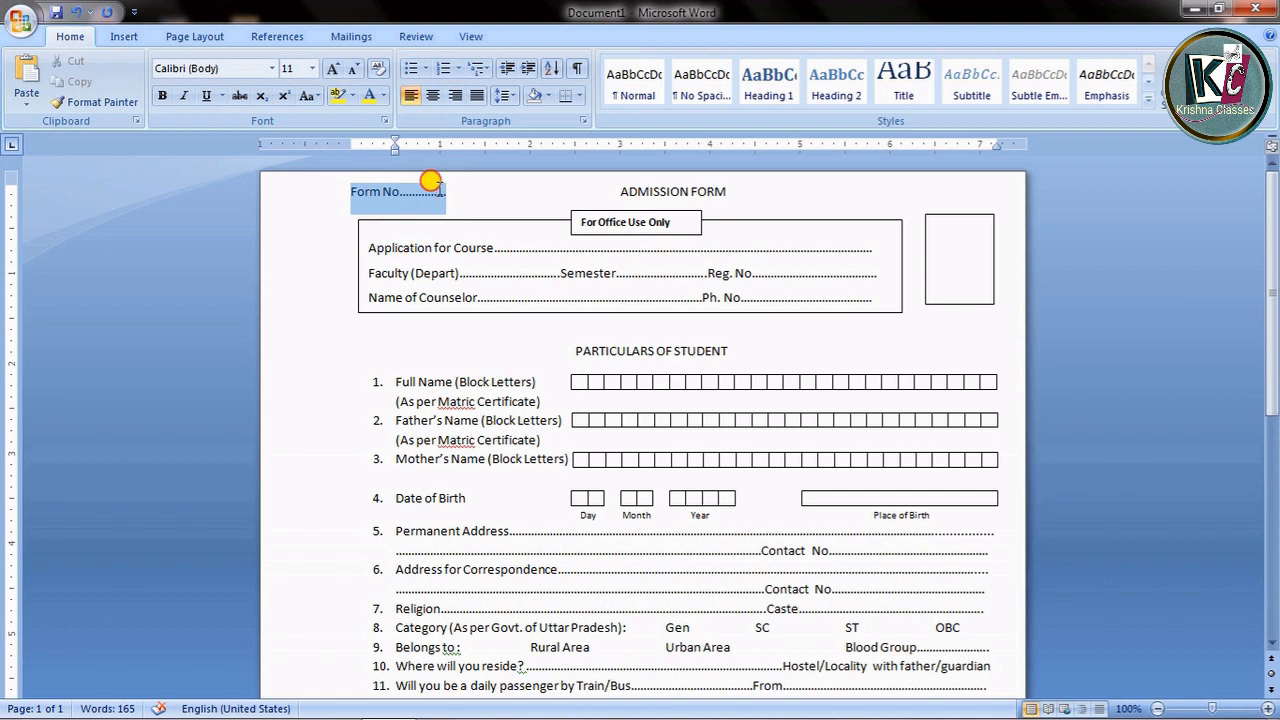
pyautogui.click(162, 95)
# - Make the "ADMISSION FORM" title bold and highlight it in gray
pyautogui.moveTo(618, 190); pyautogui.dragTo(697, 190)
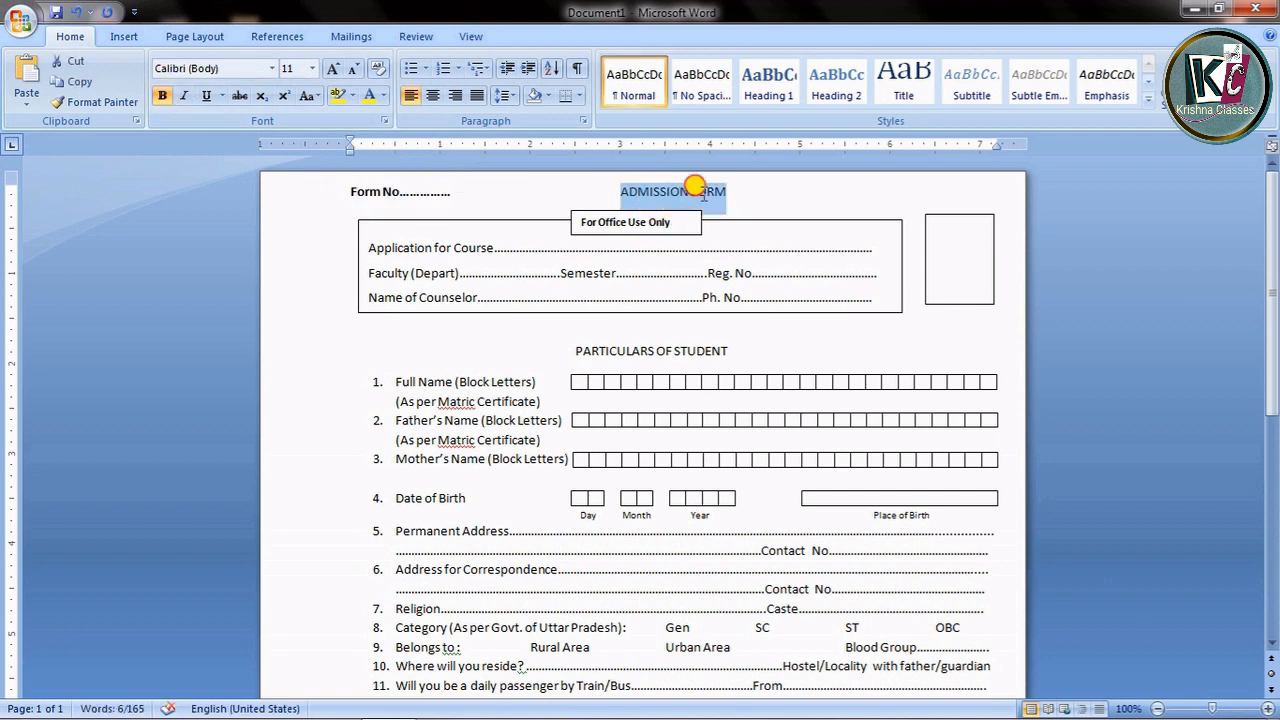
pyautogui.click(163, 96)
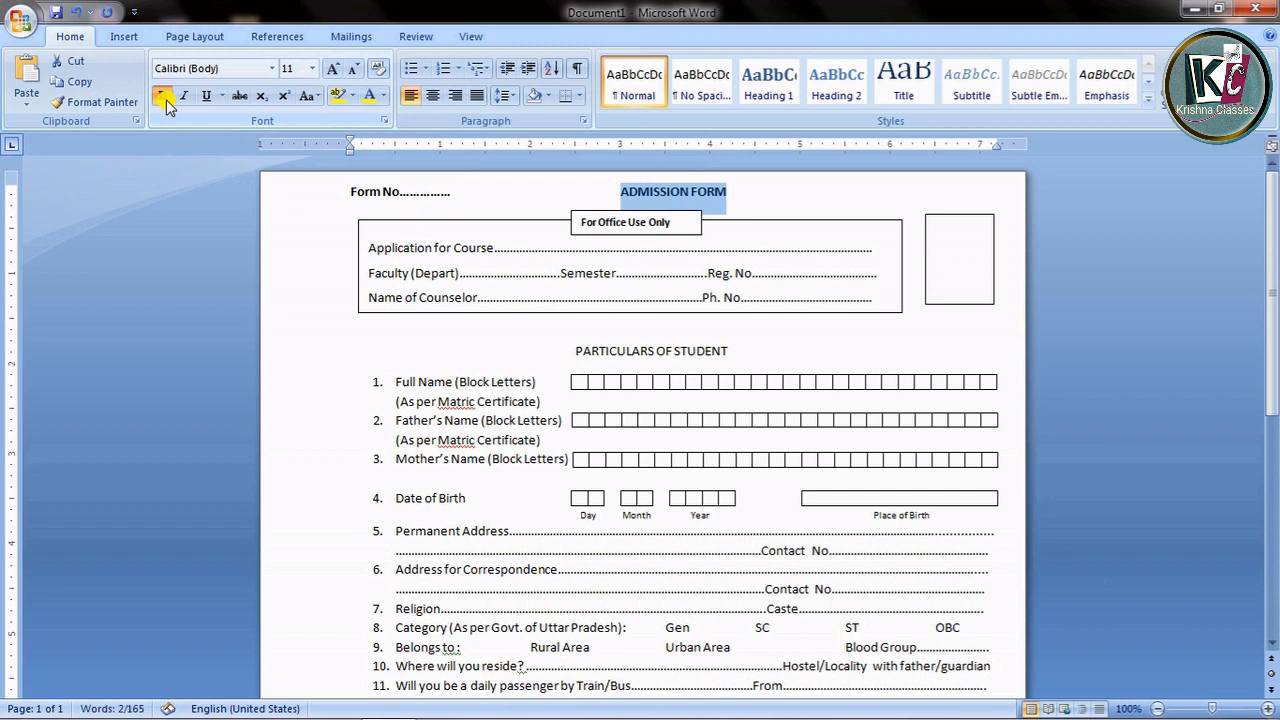
pyautogui.click(350, 97)
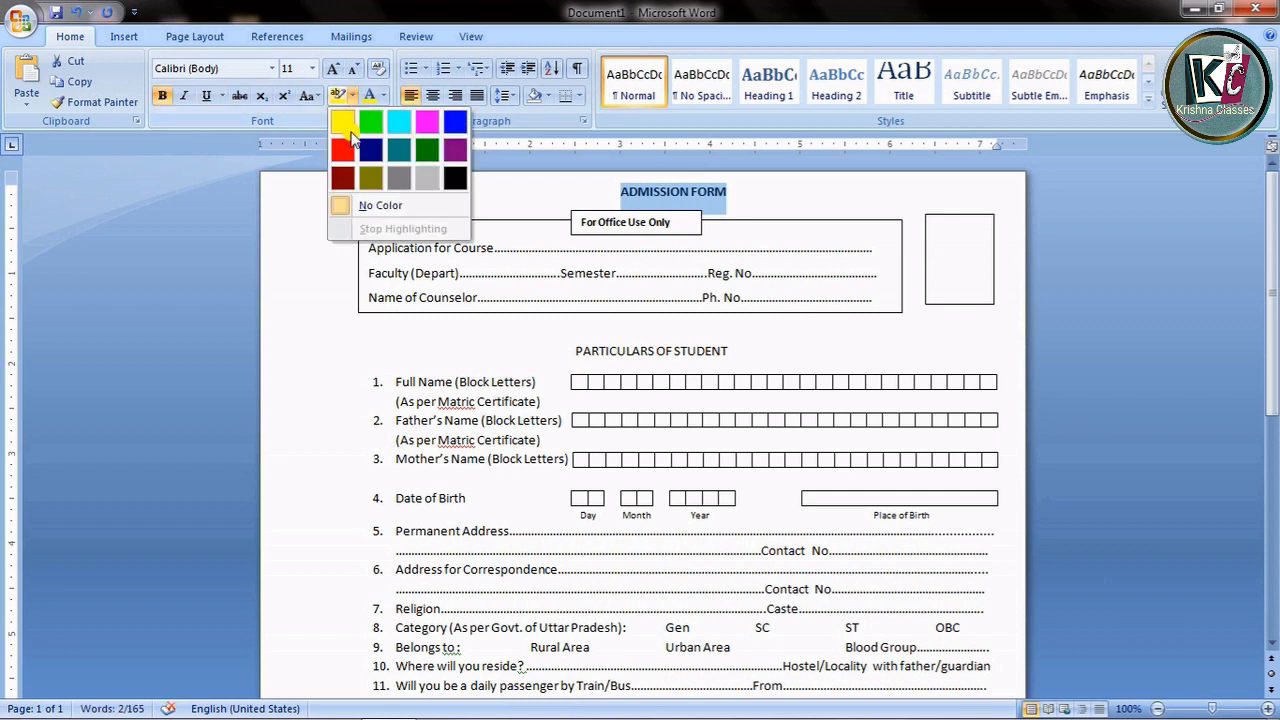
pyautogui.click(405, 182)
# - Highlight the "For Office Use Only" label in its text box in gray
pyautogui.moveTo(674, 221); pyautogui.dragTo(585, 213)
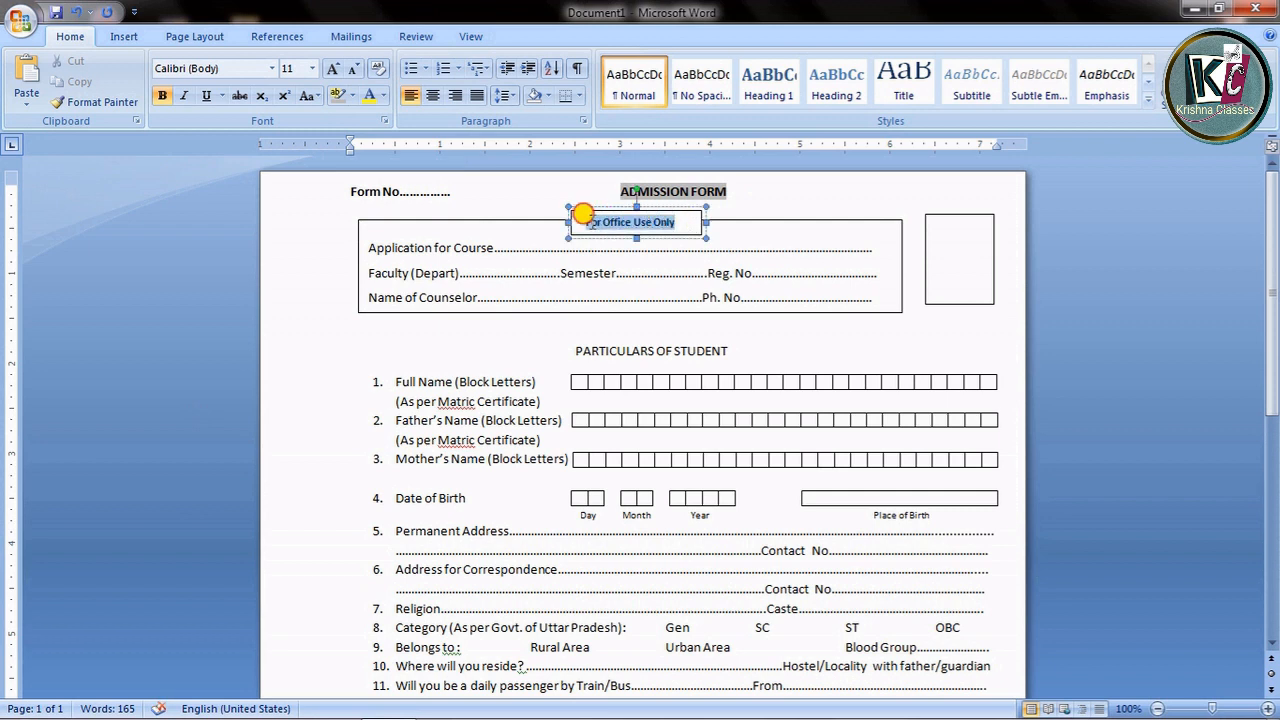
pyautogui.click(384, 96)
pyautogui.click(351, 97)
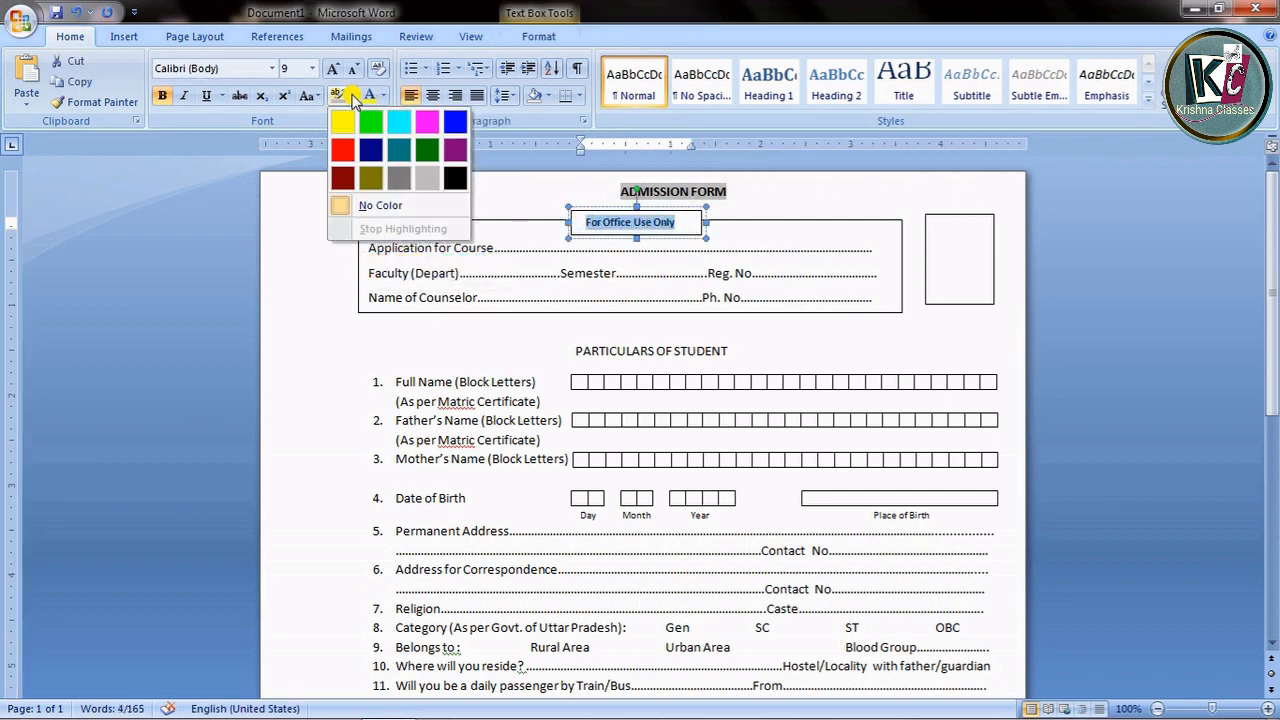
pyautogui.click(406, 182)
pyautogui.click(588, 268)
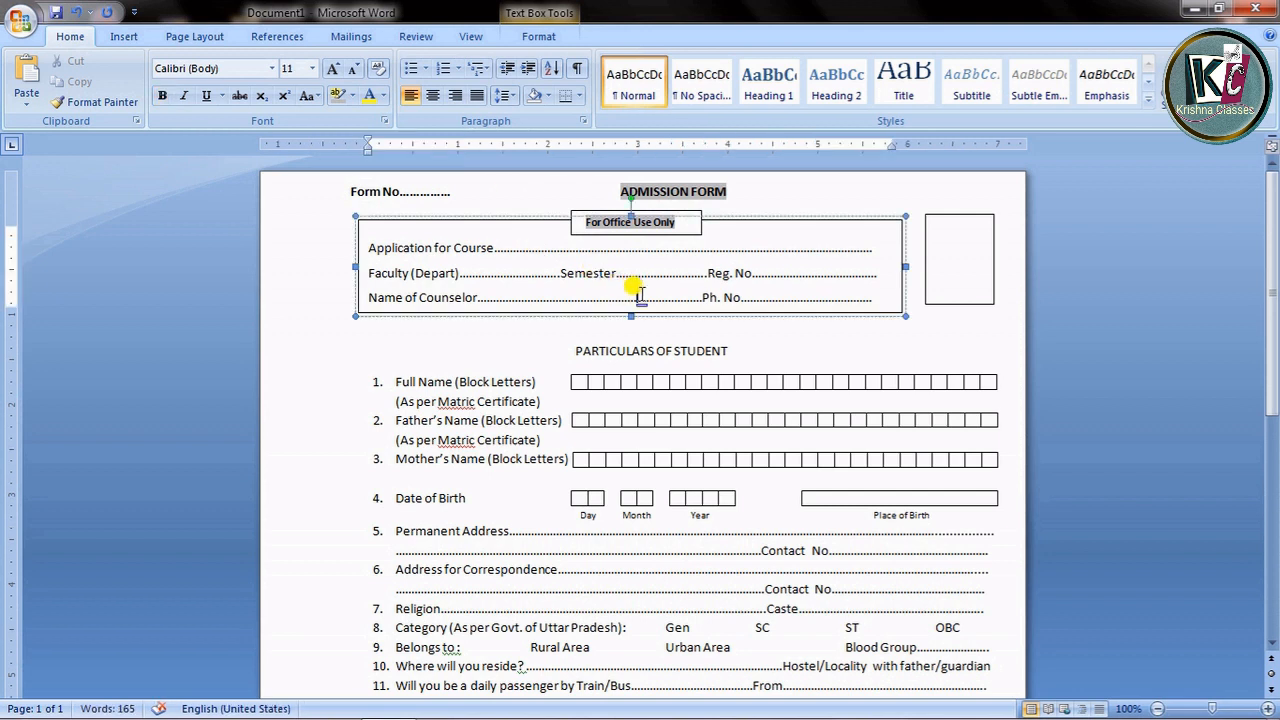
# - Make the "PARTICULARS OF STUDENT" heading bold, set it to 12 pt and highlight it in gray
pyautogui.click(578, 340)
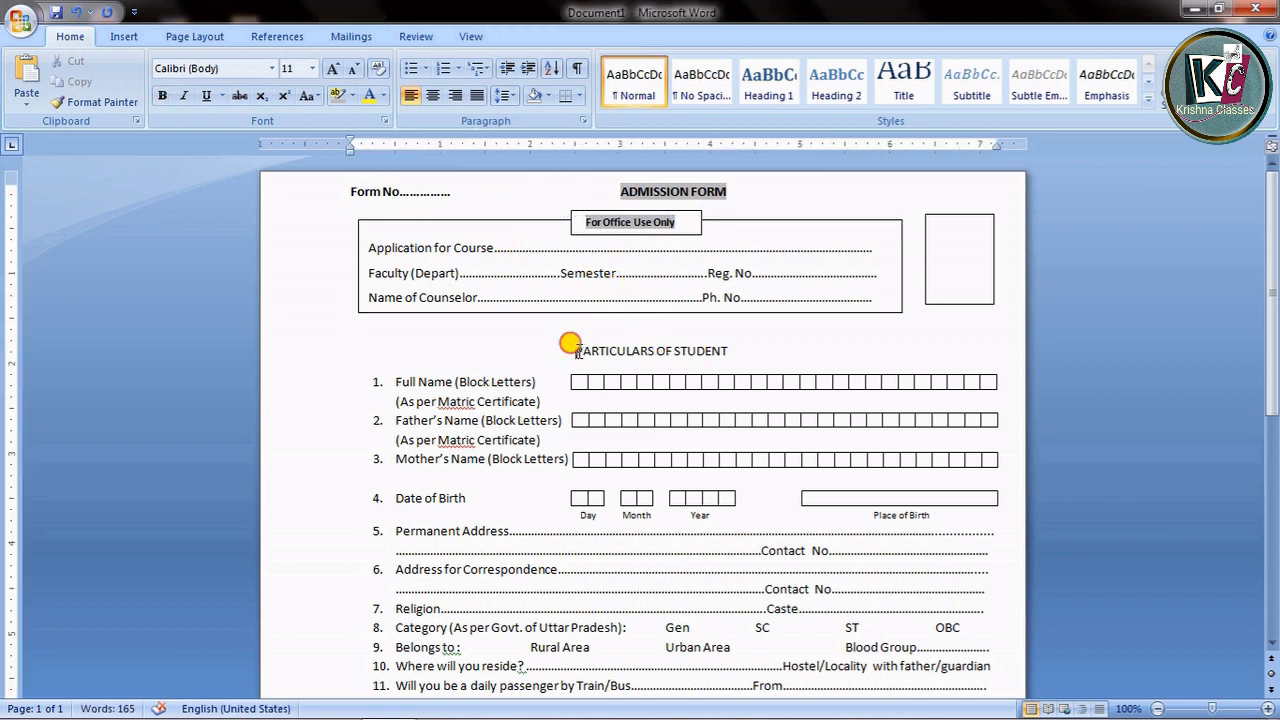
pyautogui.moveTo(577, 351); pyautogui.dragTo(726, 352)
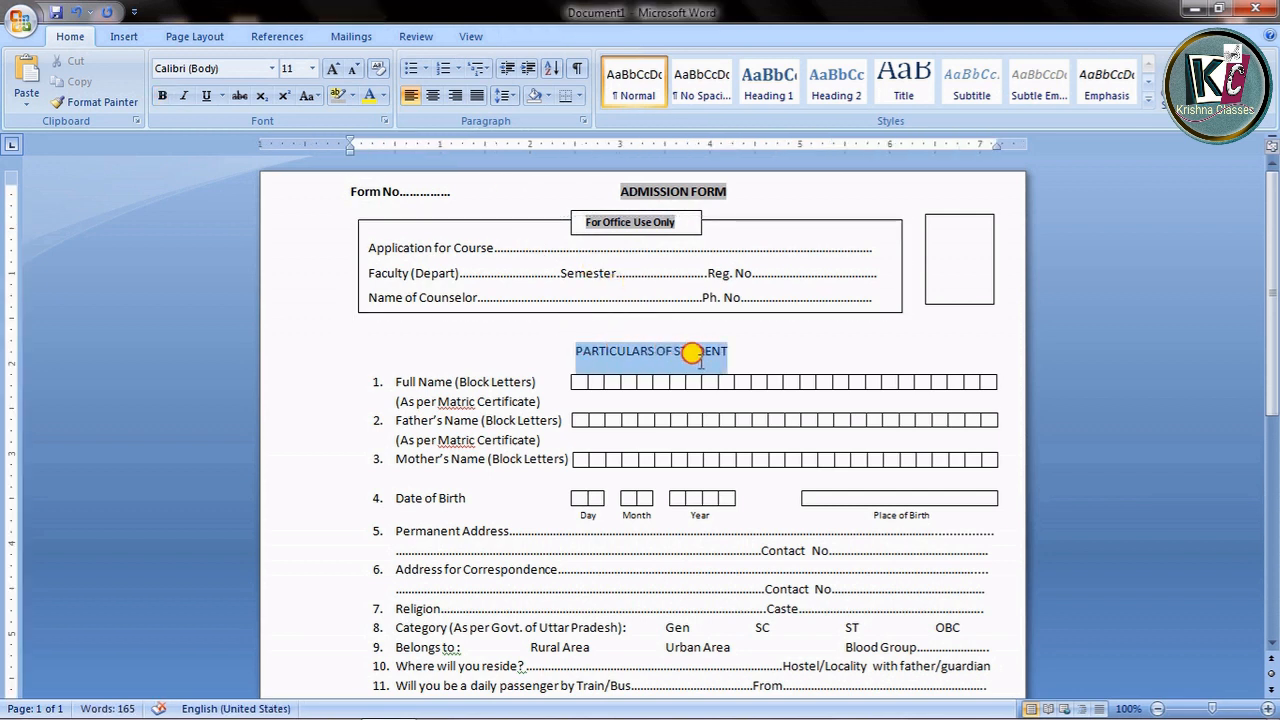
pyautogui.click(162, 95)
pyautogui.click(313, 68)
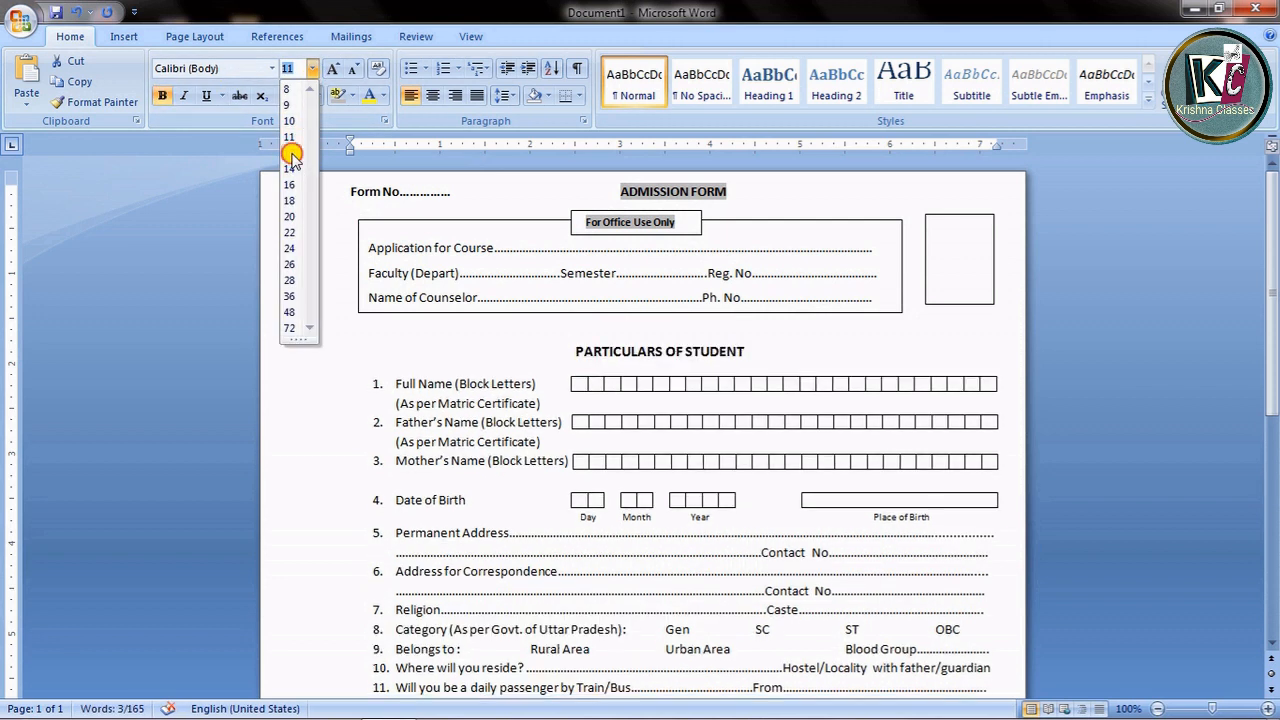
pyautogui.click(291, 153)
pyautogui.click(352, 95)
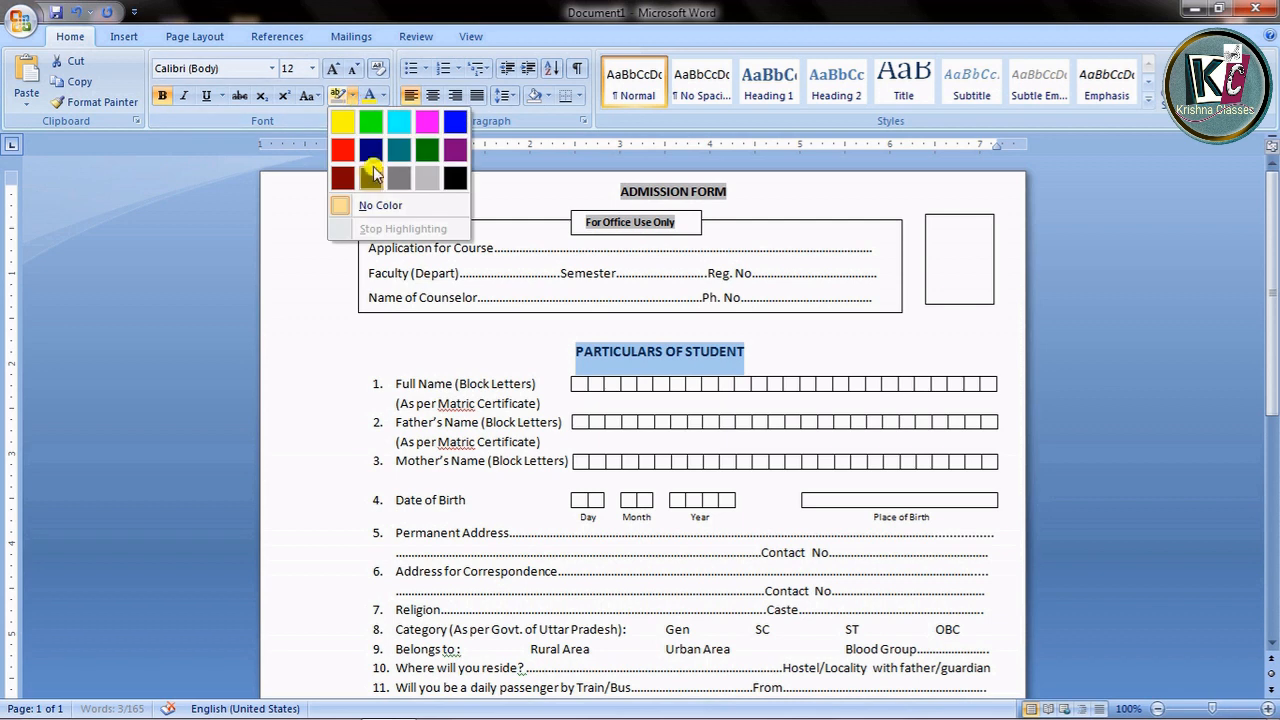
pyautogui.click(426, 179)
pyautogui.click(581, 388)
# - Move the "DETAILS OF PARENTS" heading back to the margin and re-indent it with six tabs toward the page centre
pyautogui.scroll(-4, 592, 491)
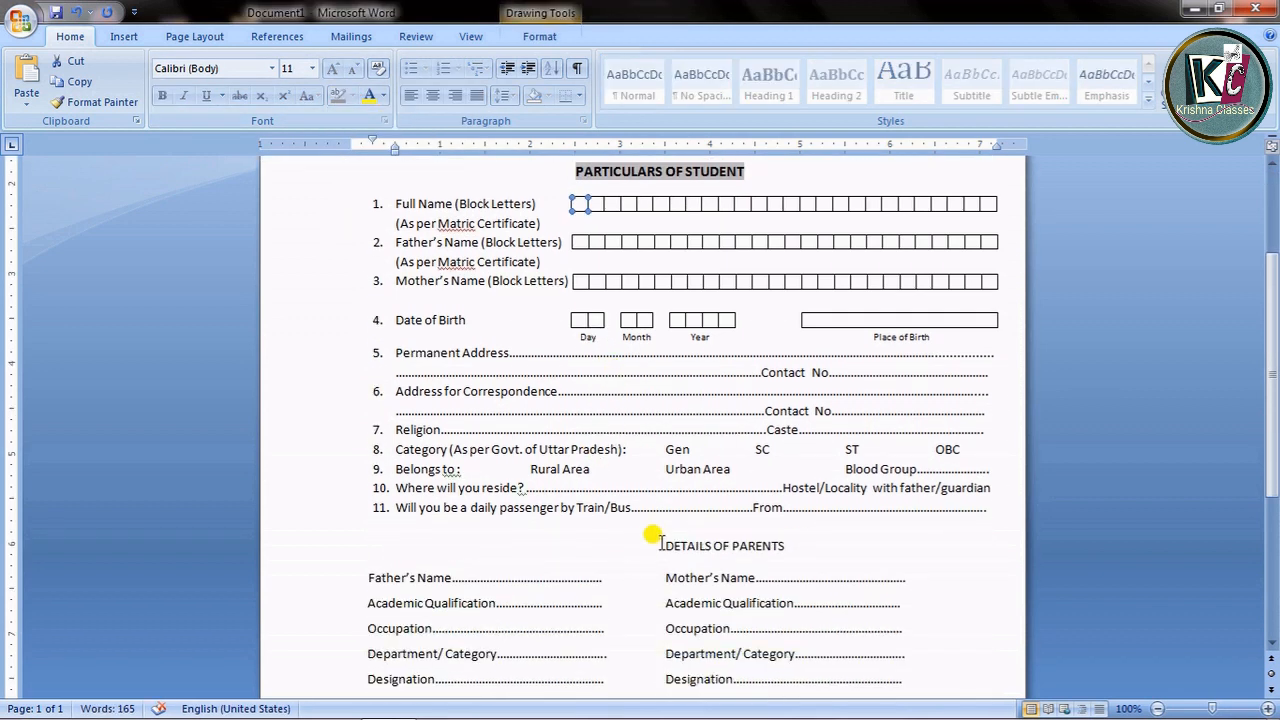
pyautogui.click(669, 541)
pyautogui.press('BackSpace')
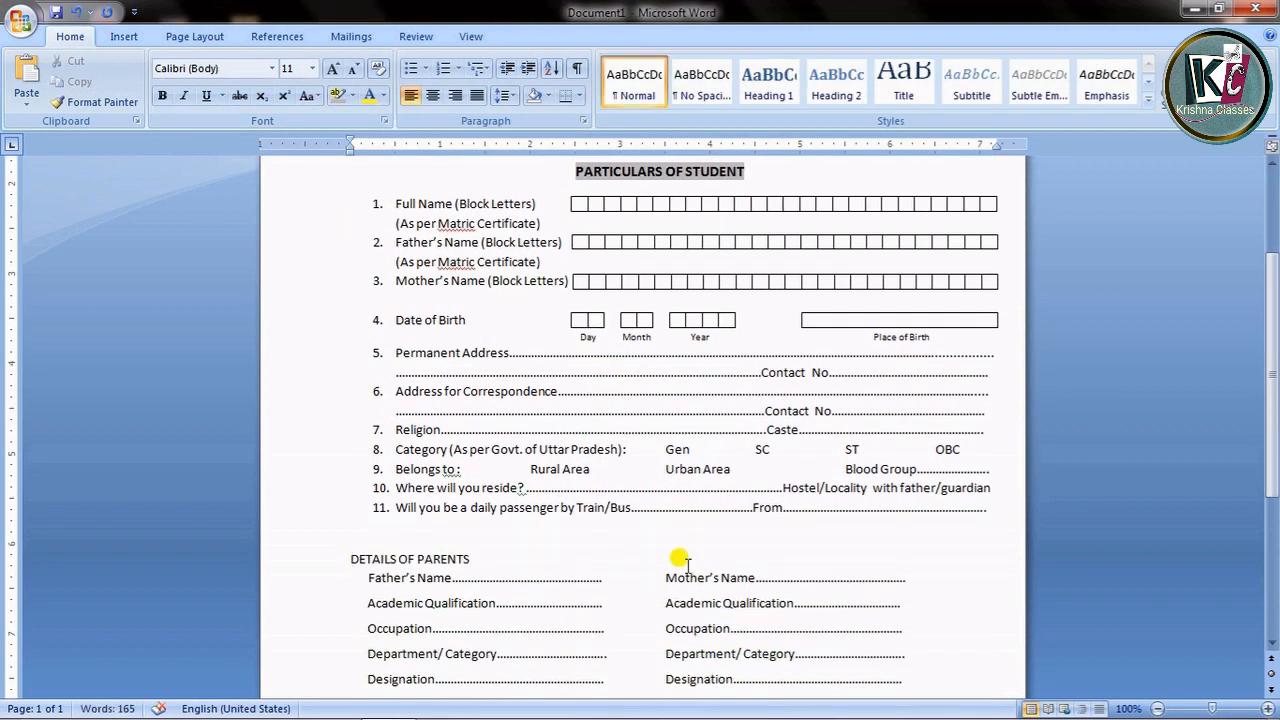
pyautogui.press('Tab')
pyautogui.press('Tab')
pyautogui.press('Tab')
pyautogui.press('Tab')
pyautogui.press('Tab')
pyautogui.press('Tab')
# - Set the "DETAILS OF PARENTS" heading to 12 pt, make it bold and highlight it in gray
pyautogui.moveTo(736, 560); pyautogui.dragTo(606, 551)
pyautogui.click(311, 68)
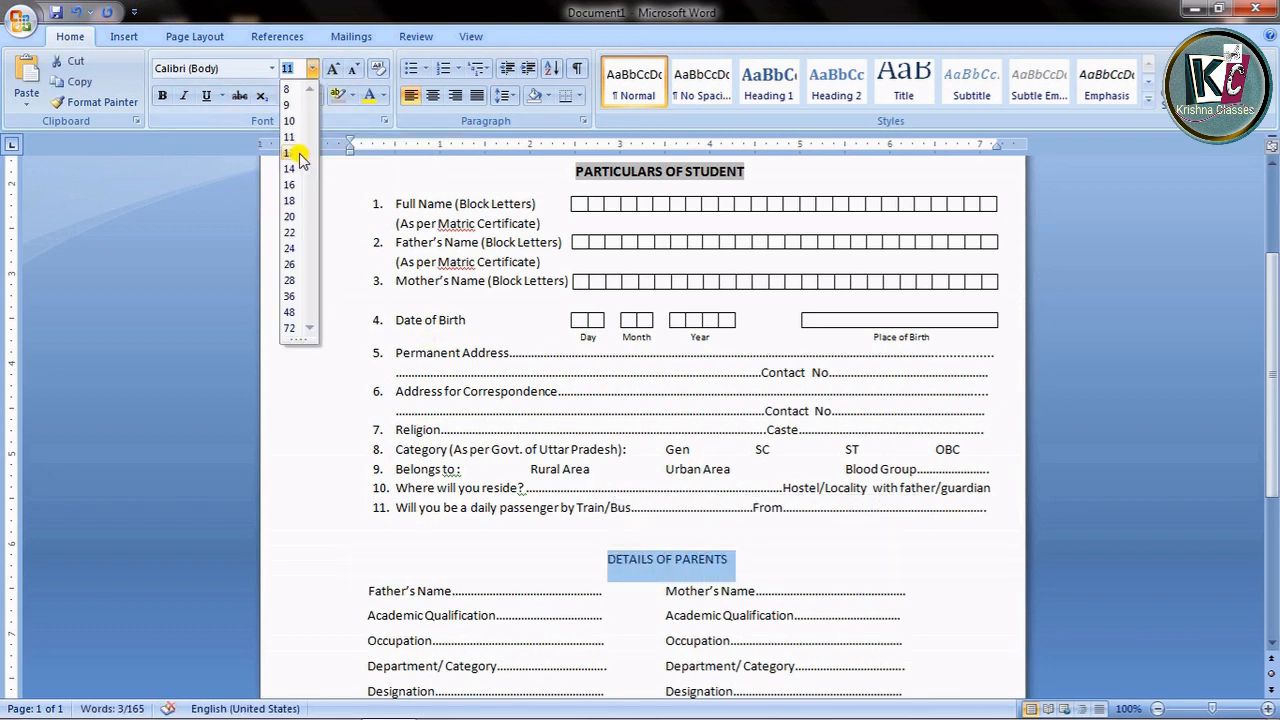
pyautogui.click(299, 155)
pyautogui.click(162, 95)
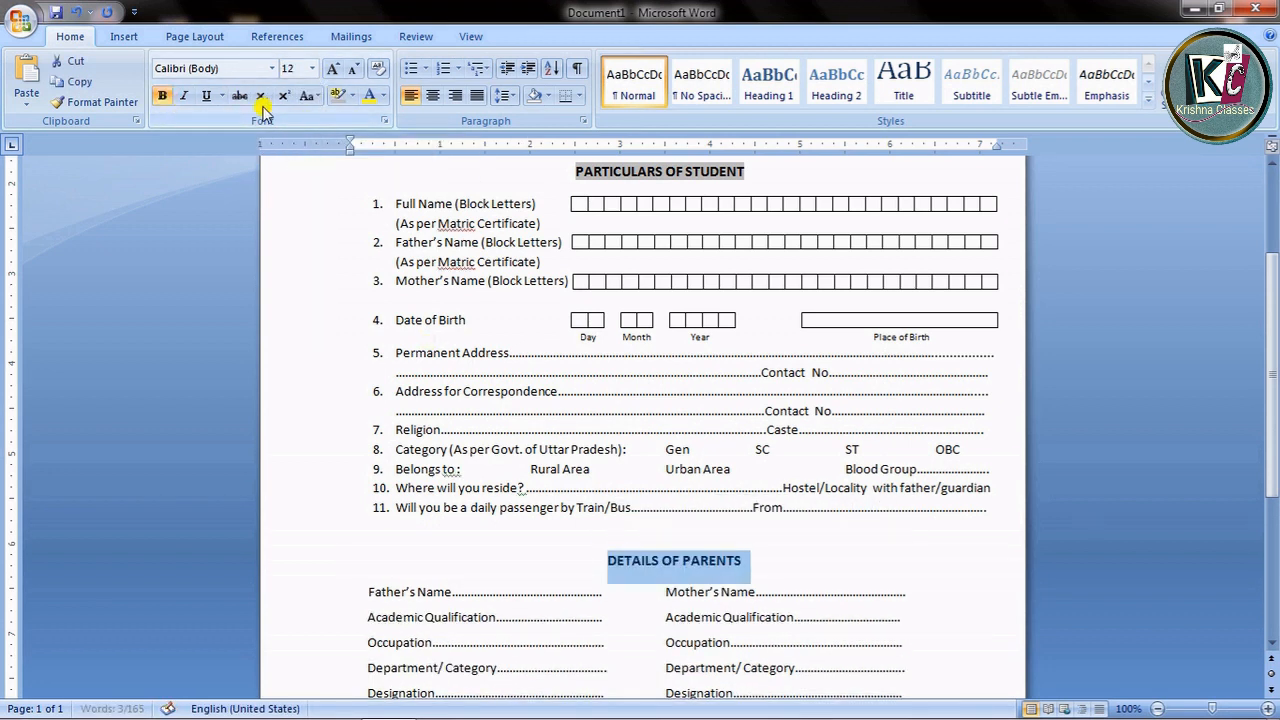
pyautogui.click(352, 95)
pyautogui.click(426, 186)
pyautogui.click(766, 532)
# - Centre the header row text of the Previous Qualifications table both horizontally and vertically in its cells
pyautogui.scroll(-3, 781, 541)
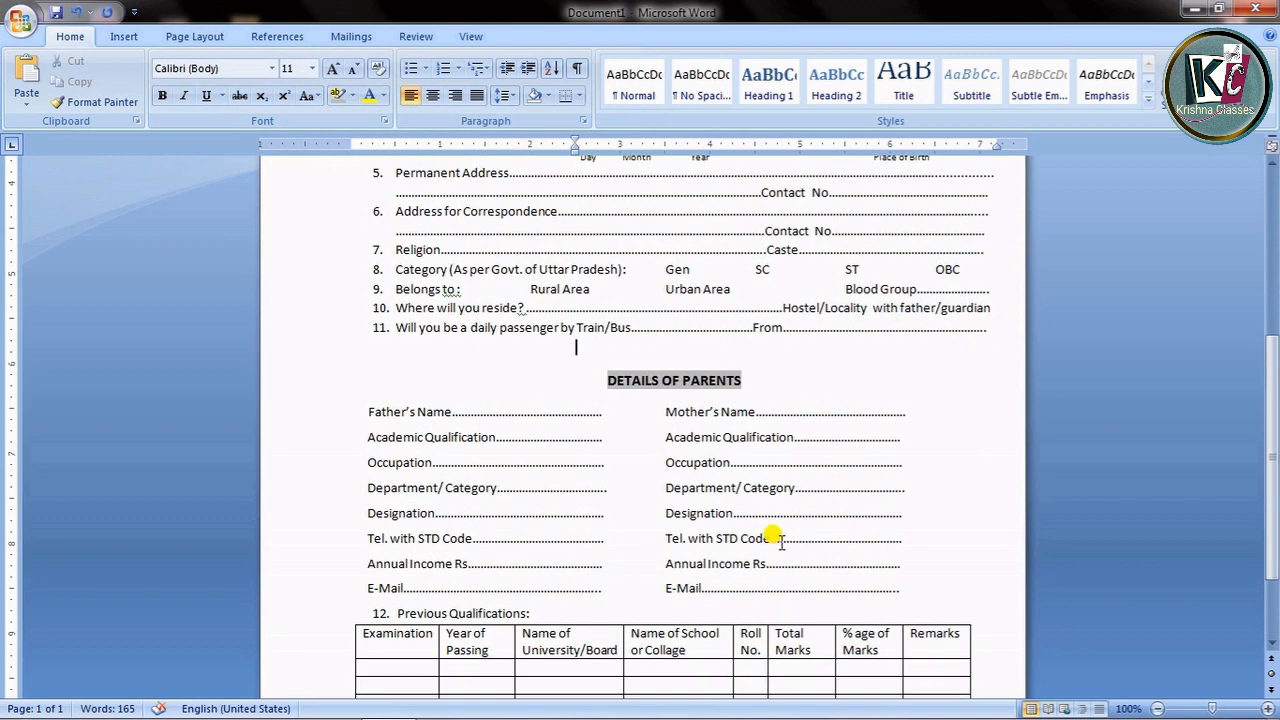
pyautogui.scroll(-3, 770, 535)
pyautogui.click(395, 633)
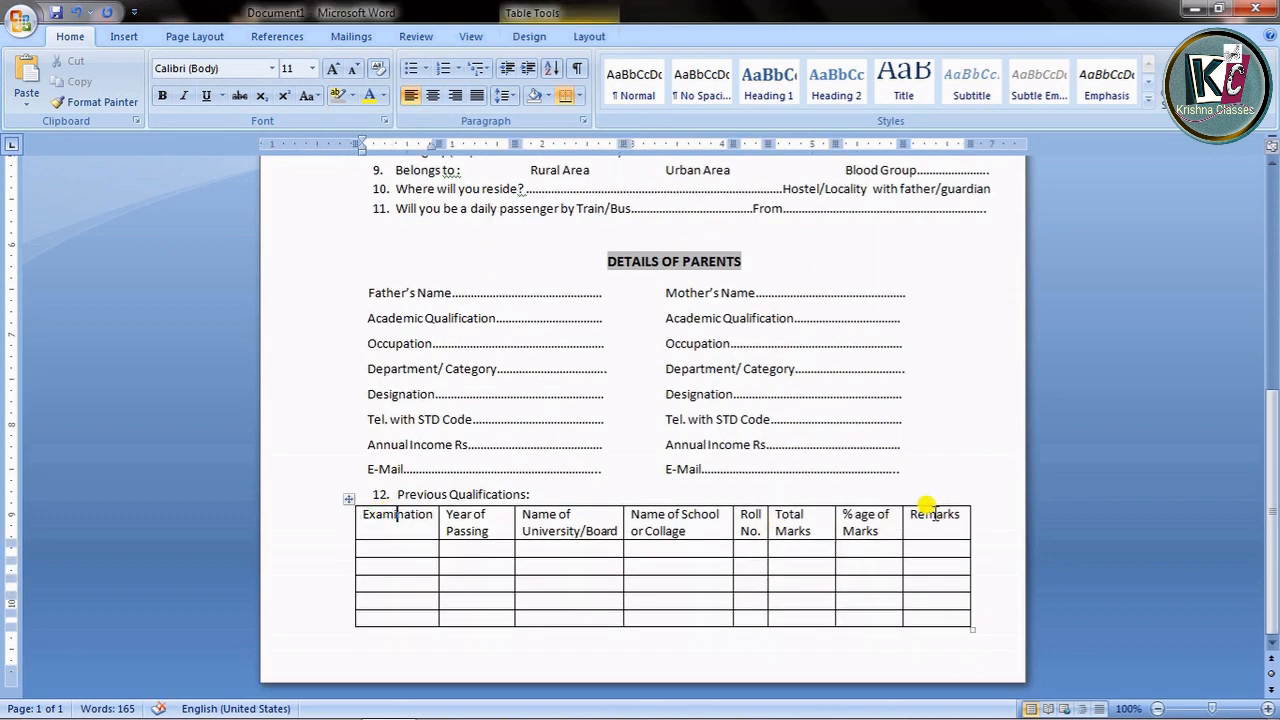
pyautogui.moveTo(358, 515); pyautogui.dragTo(934, 522)
pyautogui.click(547, 549)
pyautogui.click(378, 521)
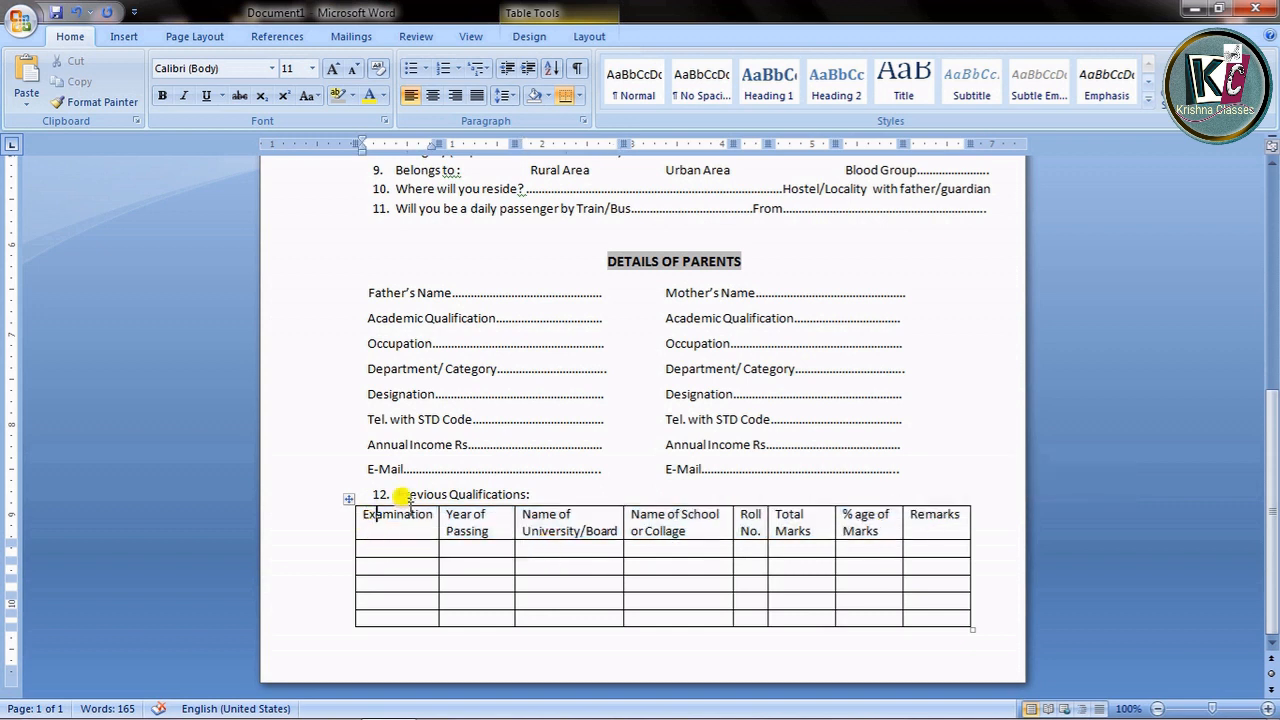
pyautogui.click(593, 36)
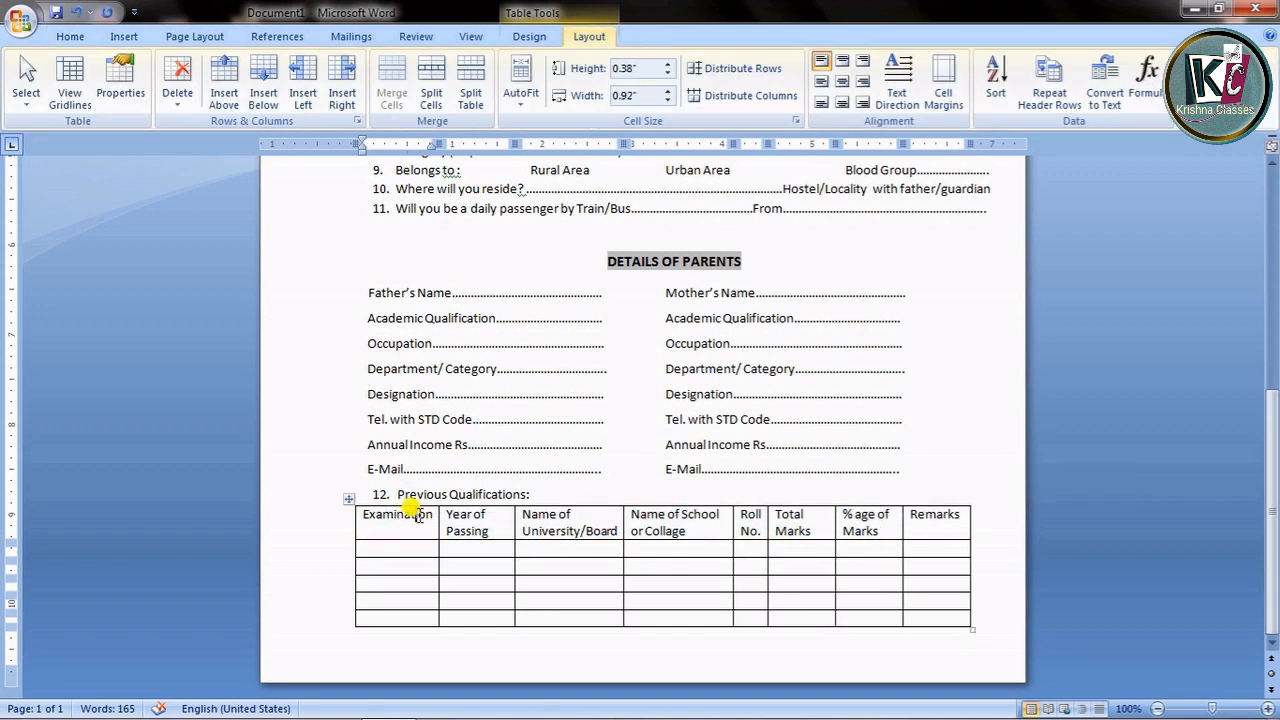
pyautogui.moveTo(360, 512); pyautogui.dragTo(935, 515)
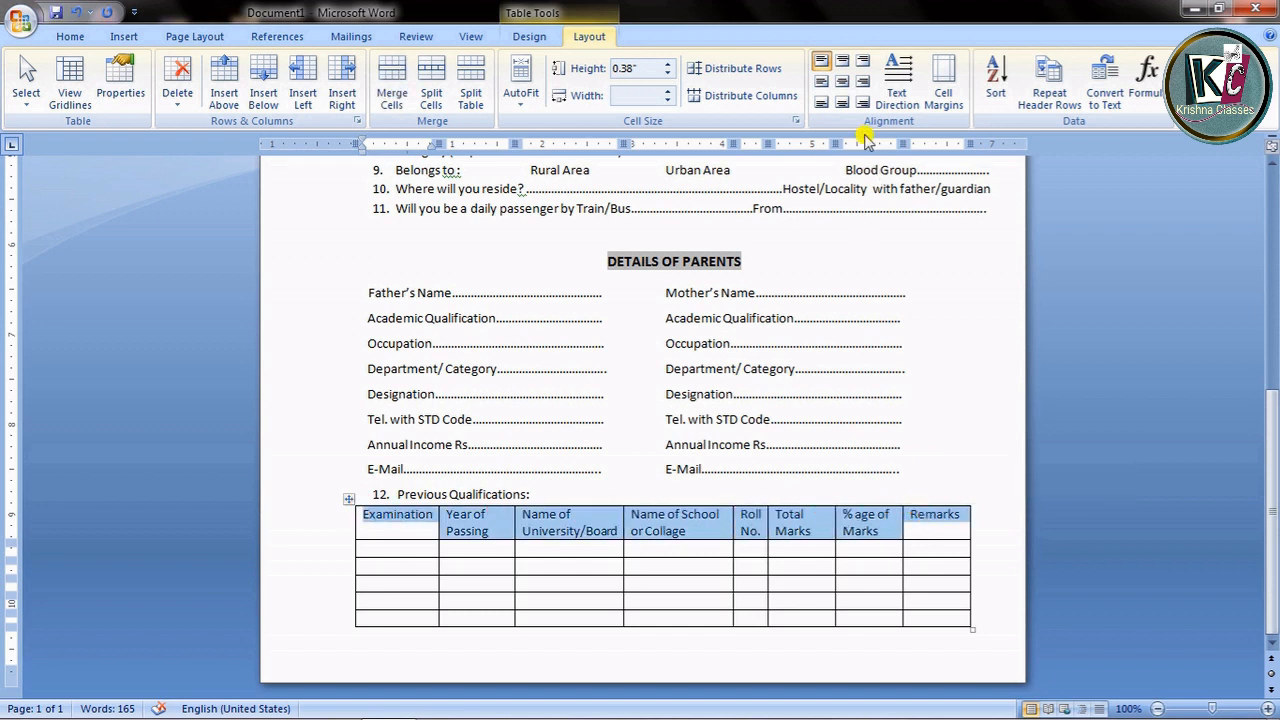
pyautogui.click(845, 86)
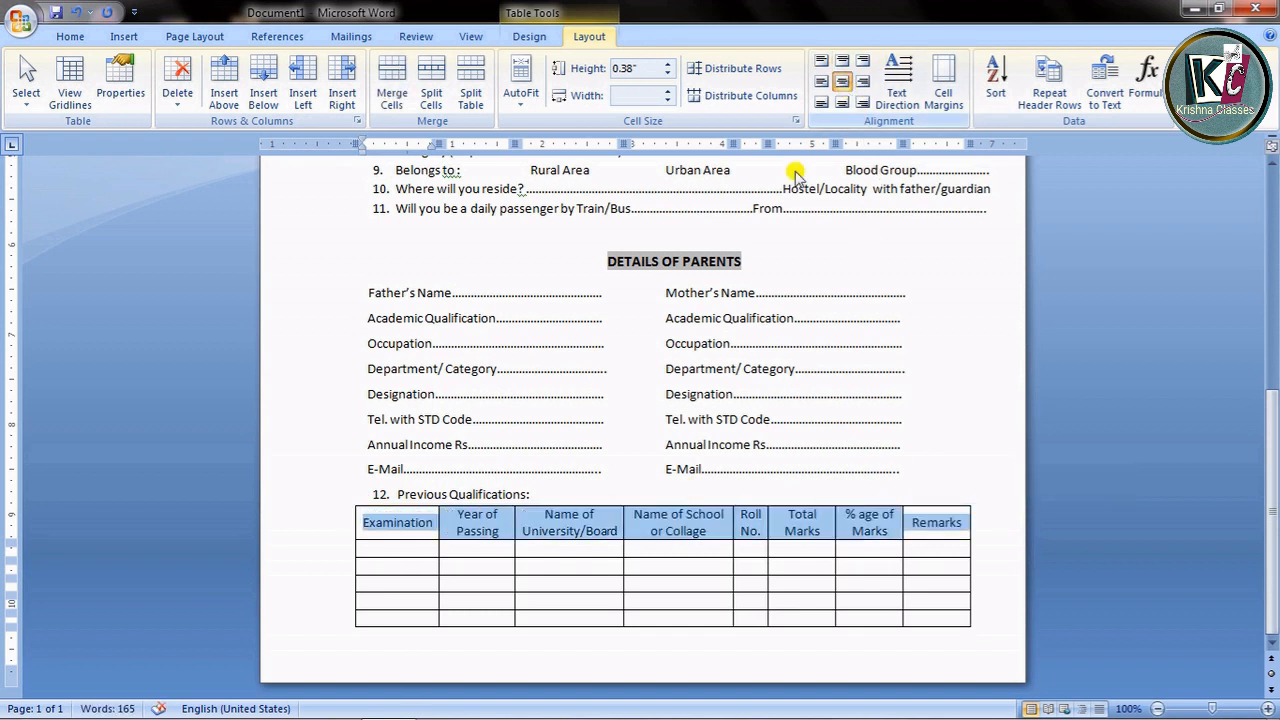
pyautogui.click(765, 535)
# - Shade the header row of the Previous Qualifications table, from Examination to Remarks, in gray
pyautogui.click(549, 38)
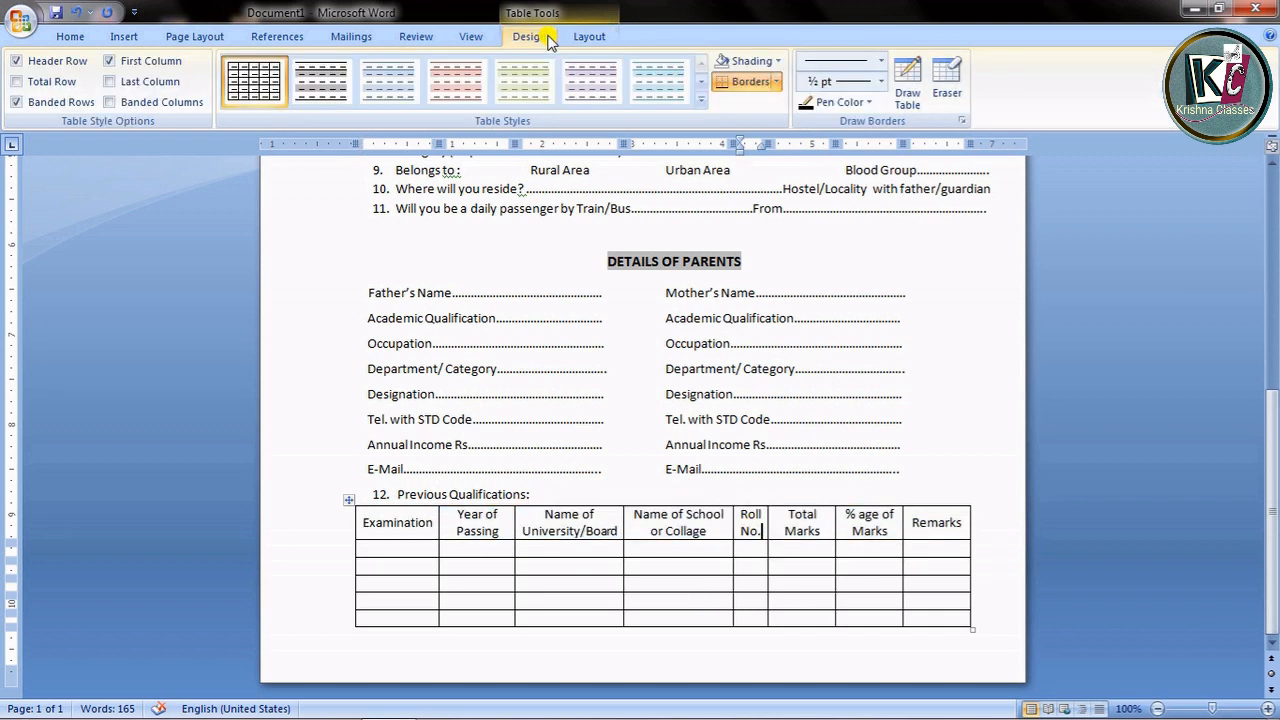
pyautogui.moveTo(360, 520); pyautogui.dragTo(930, 520)
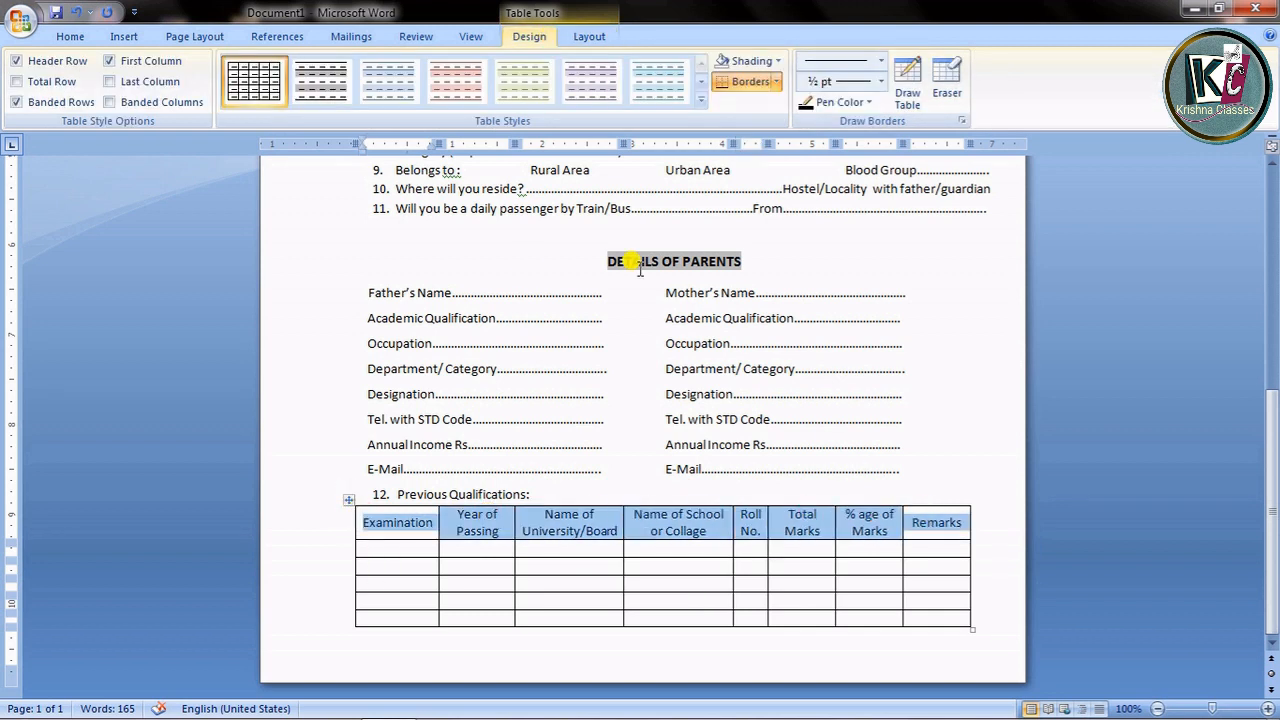
pyautogui.click(777, 61)
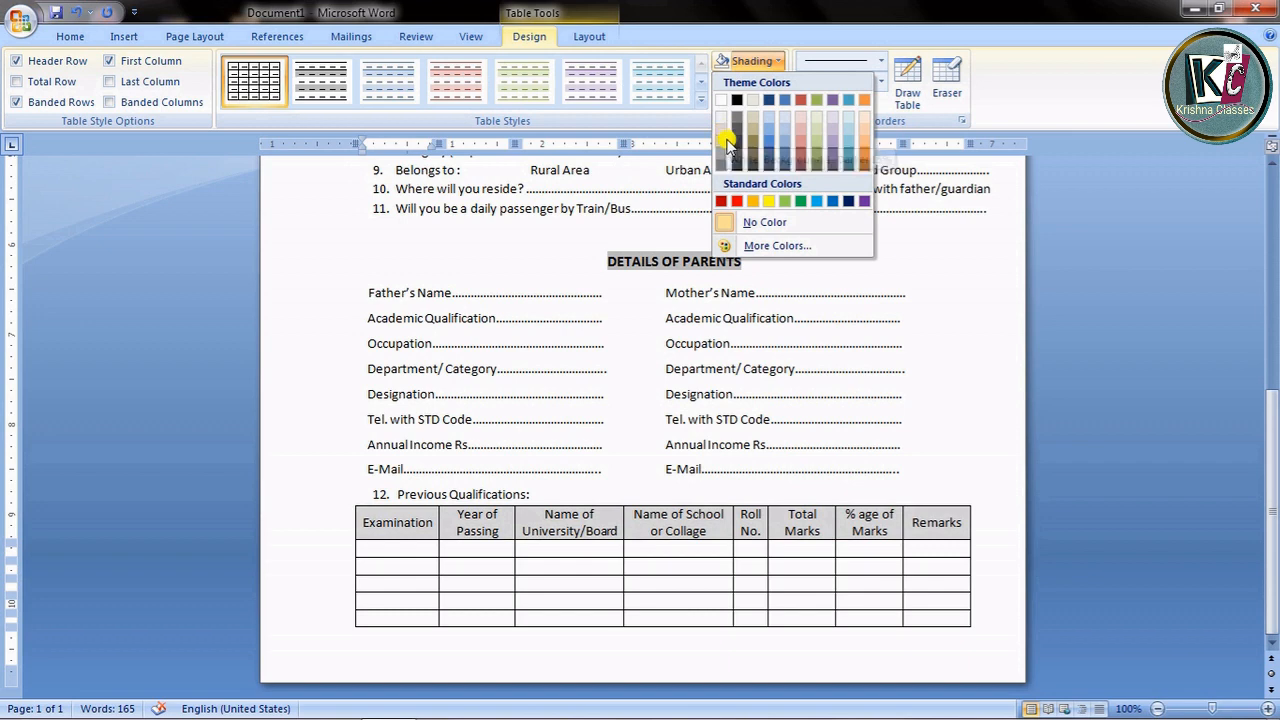
pyautogui.click(721, 124)
# - Copy a Date of Birth box and place one copy beside each of Gen, SC, ST and OBC in the Category line
pyautogui.scroll(1, 590, 597)
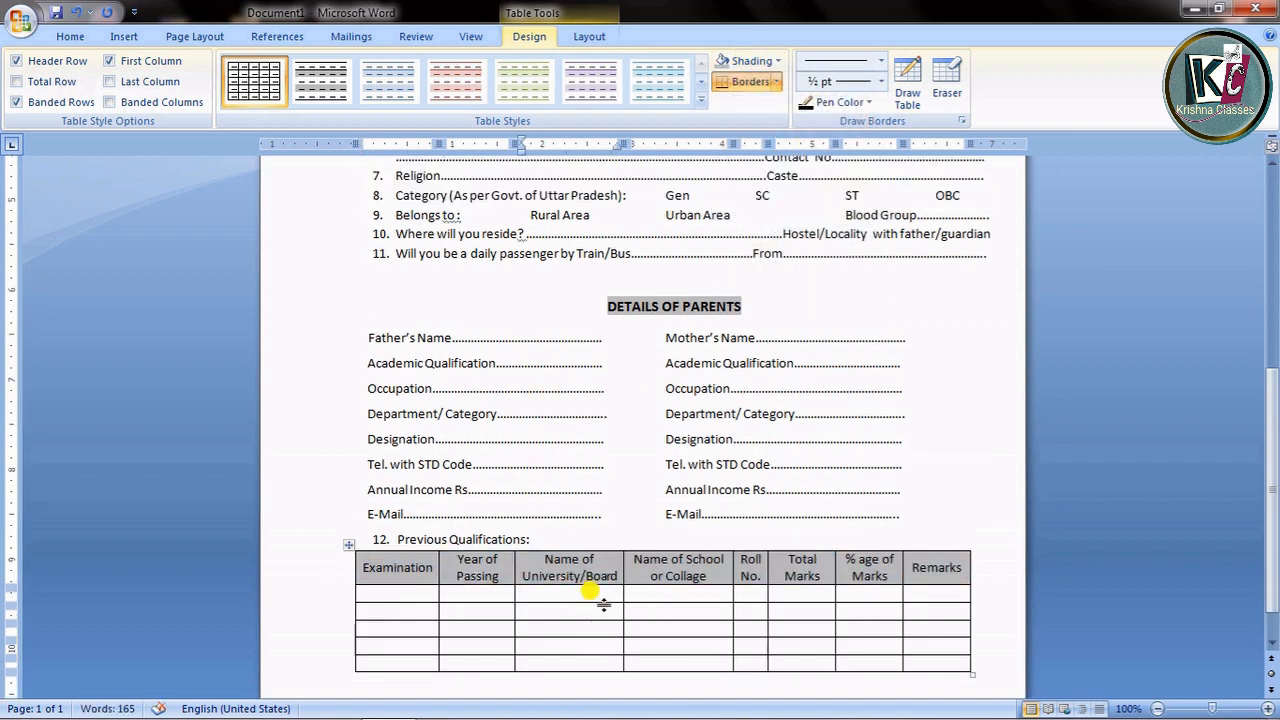
pyautogui.scroll(1, 604, 605)
pyautogui.scroll(-2, 686, 506)
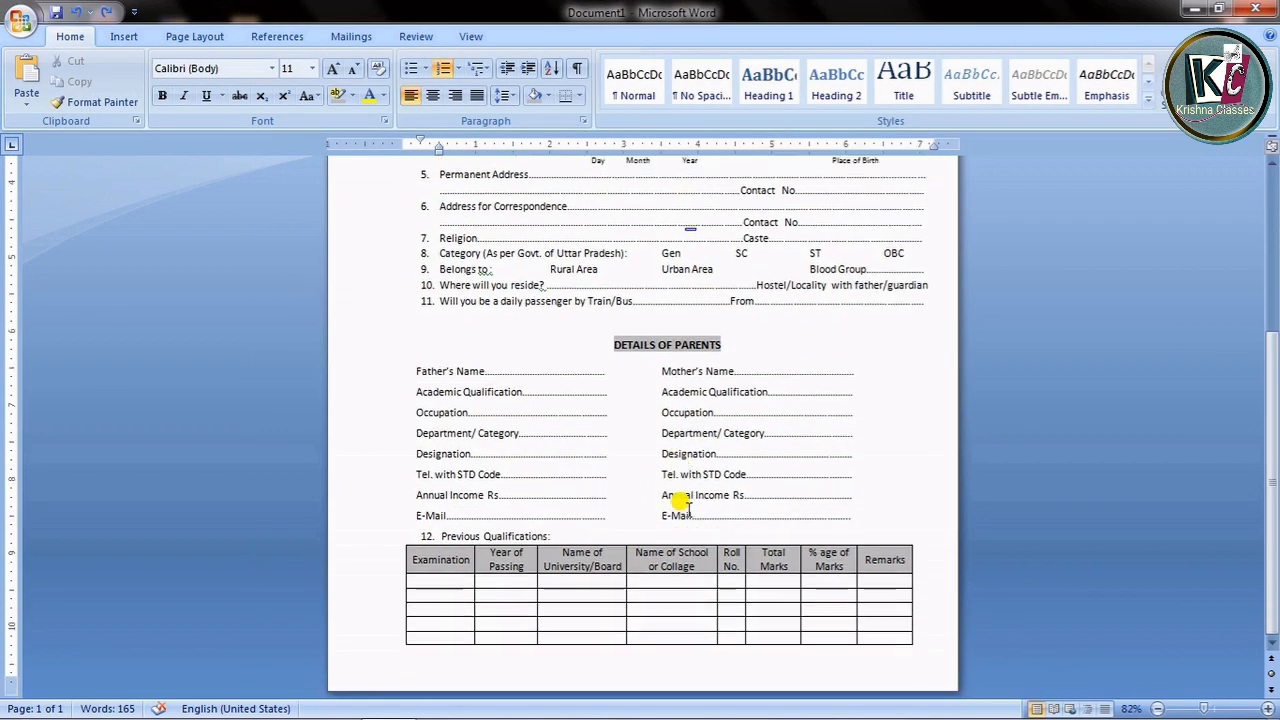
pyautogui.scroll(2, 686, 506)
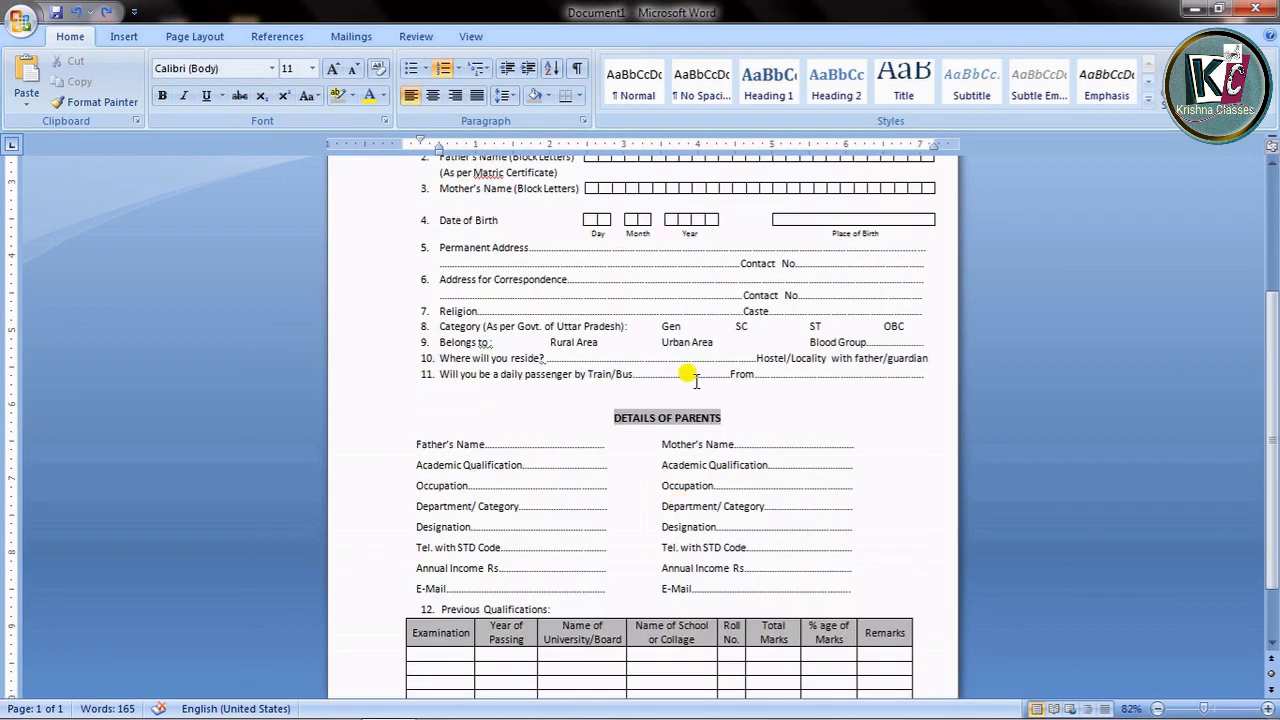
pyautogui.scroll(1, 688, 373)
pyautogui.click(589, 251)
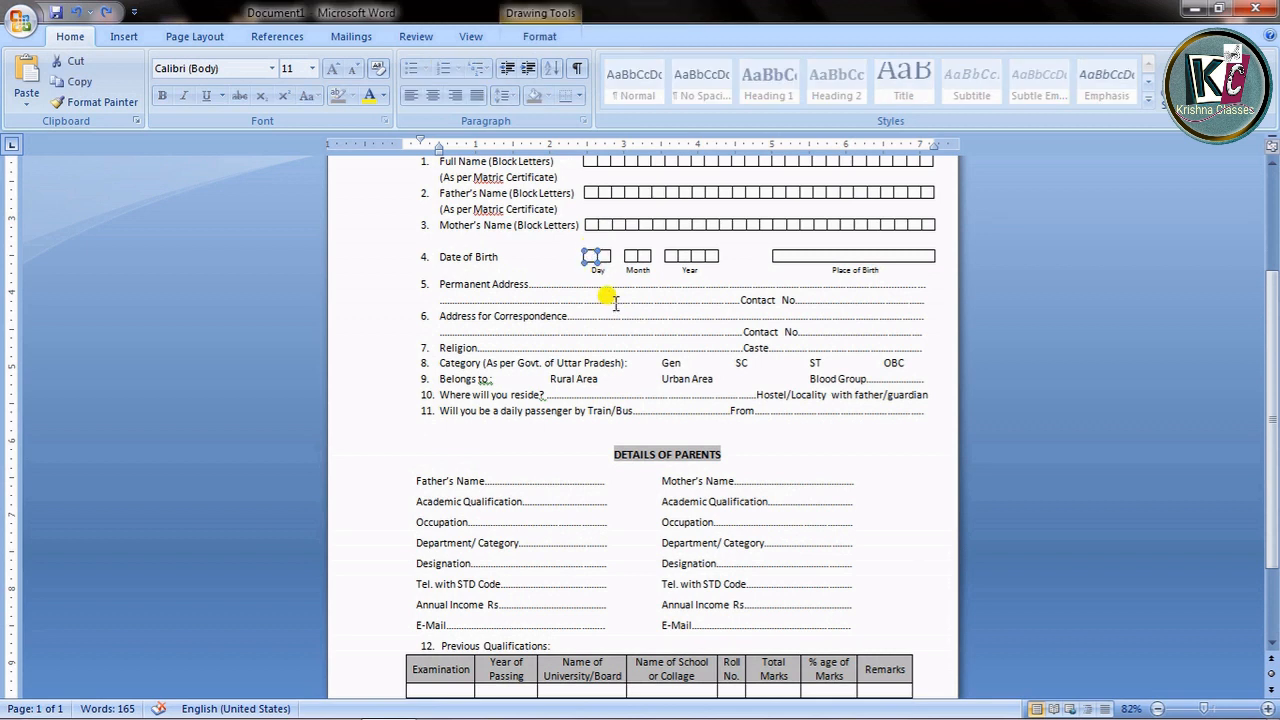
pyautogui.moveTo(594, 252)
pyautogui.mouseDown()
pyautogui.moveTo(692, 363)
pyautogui.moveTo(908, 368)
pyautogui.mouseUp()
pyautogui.click(767, 376)
pyautogui.click(891, 455)
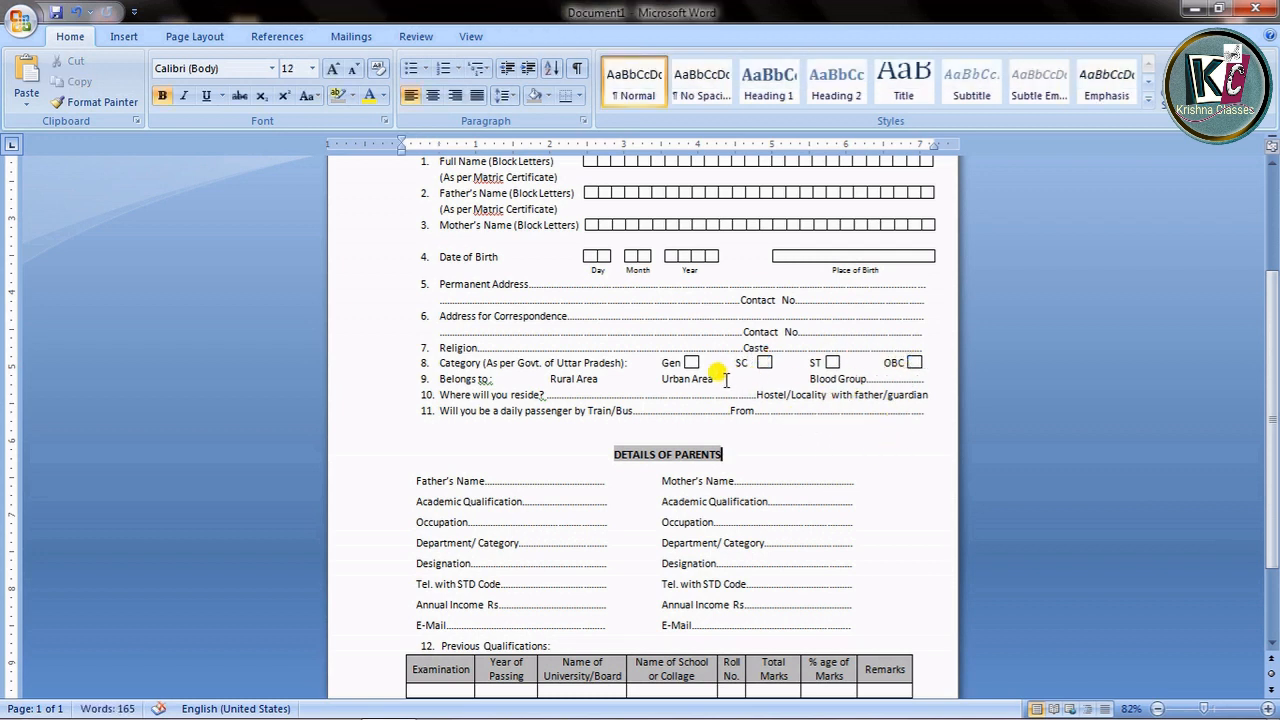
# - Copy the SC checkbox and place one copy beside Urban Area and another beside Rural Area in the "Belongs to" line
pyautogui.click(764, 364)
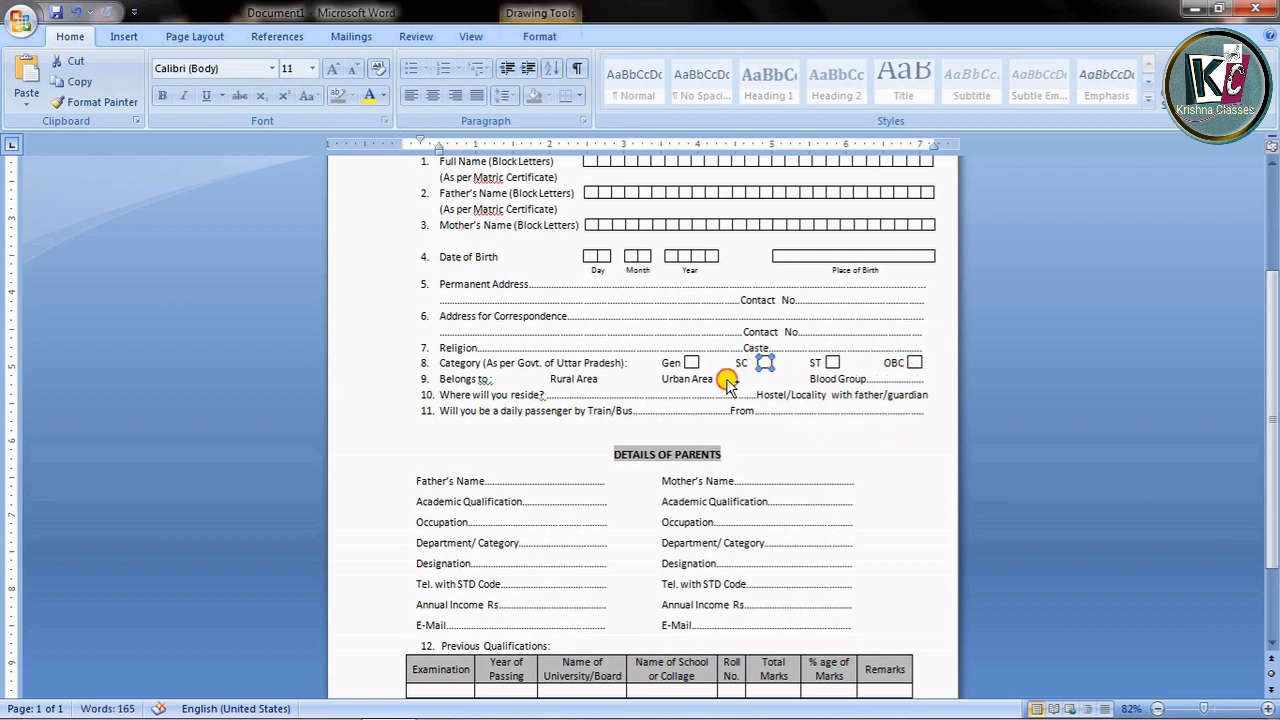
pyautogui.moveTo(764, 364); pyautogui.dragTo(726, 380)
pyautogui.moveTo(610, 385); pyautogui.dragTo(610, 383)
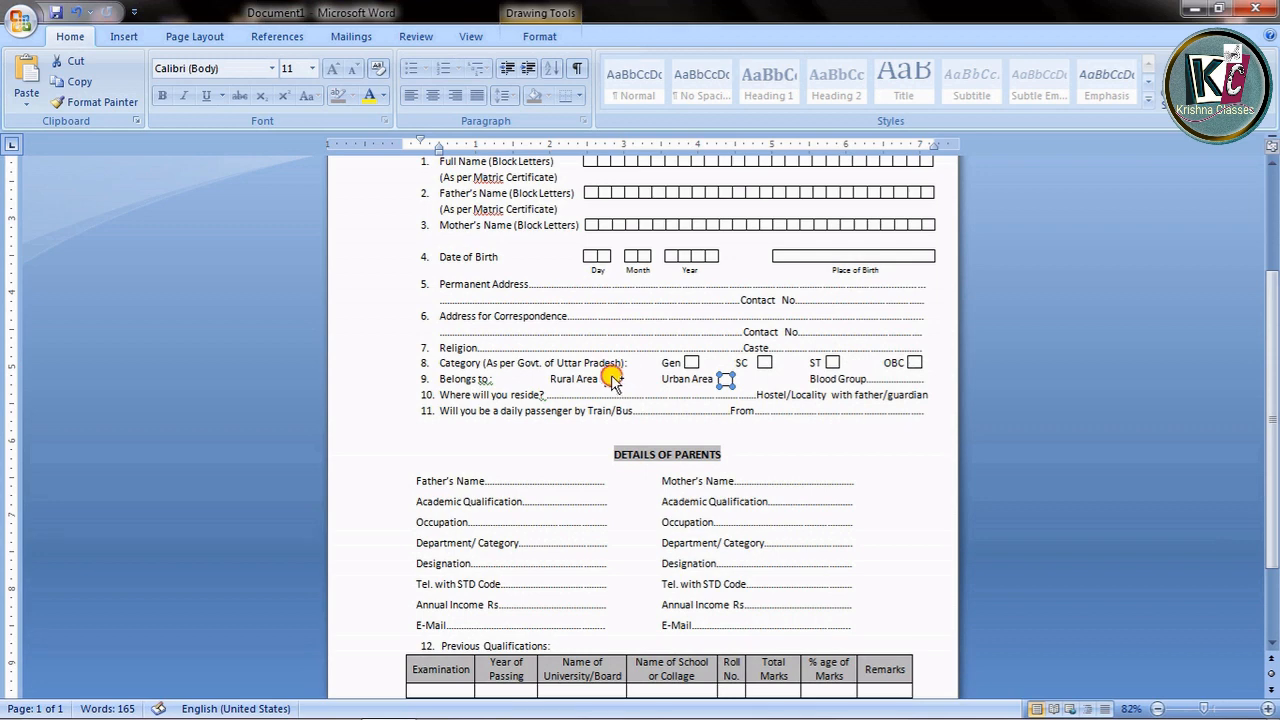
pyautogui.click(762, 440)
pyautogui.click(837, 482)
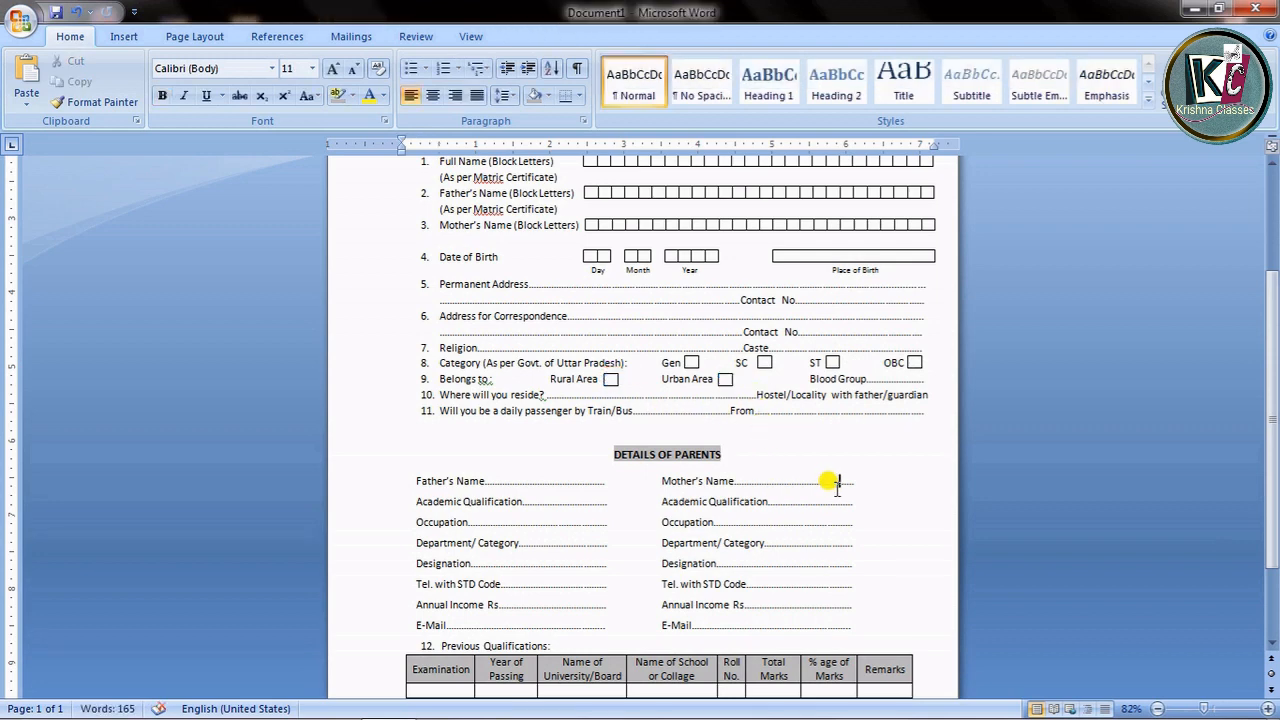
# - Review the whole admission form in the document and in print preview at 100% zoom, and close the preview
pyautogui.scroll(-2, 837, 482)
pyautogui.scroll(6, 837, 482)
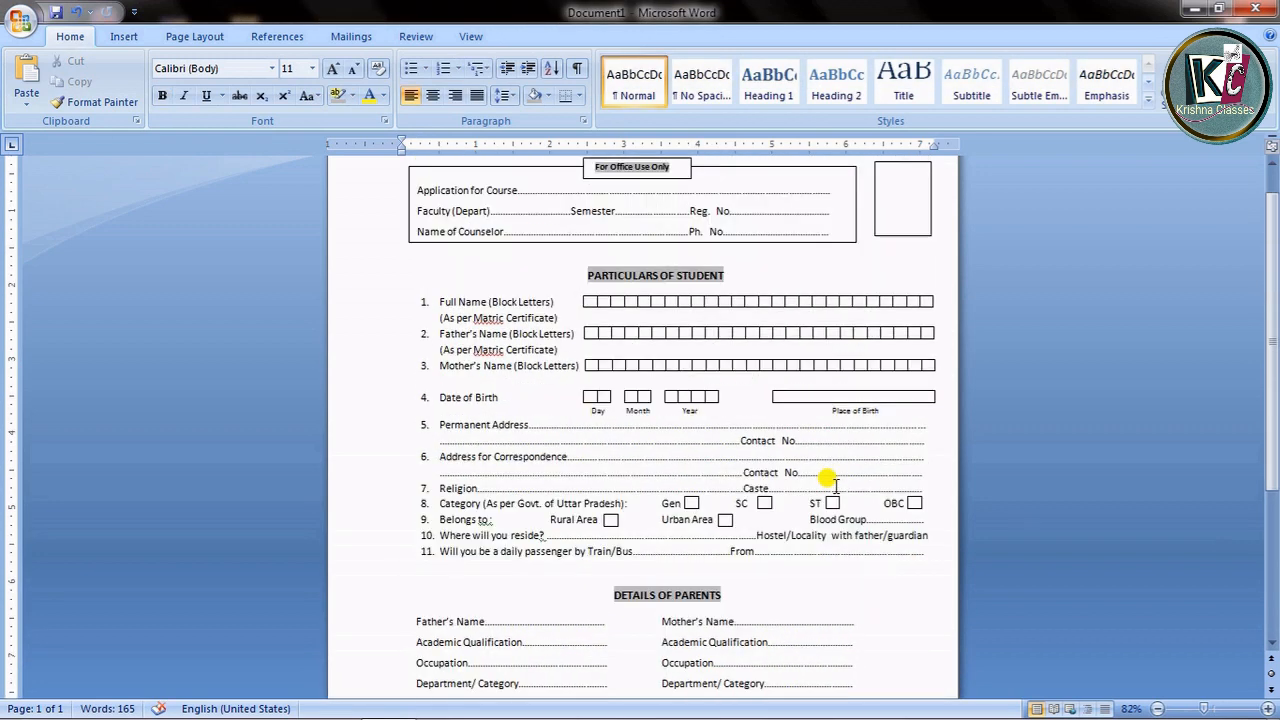
pyautogui.click(850, 356)
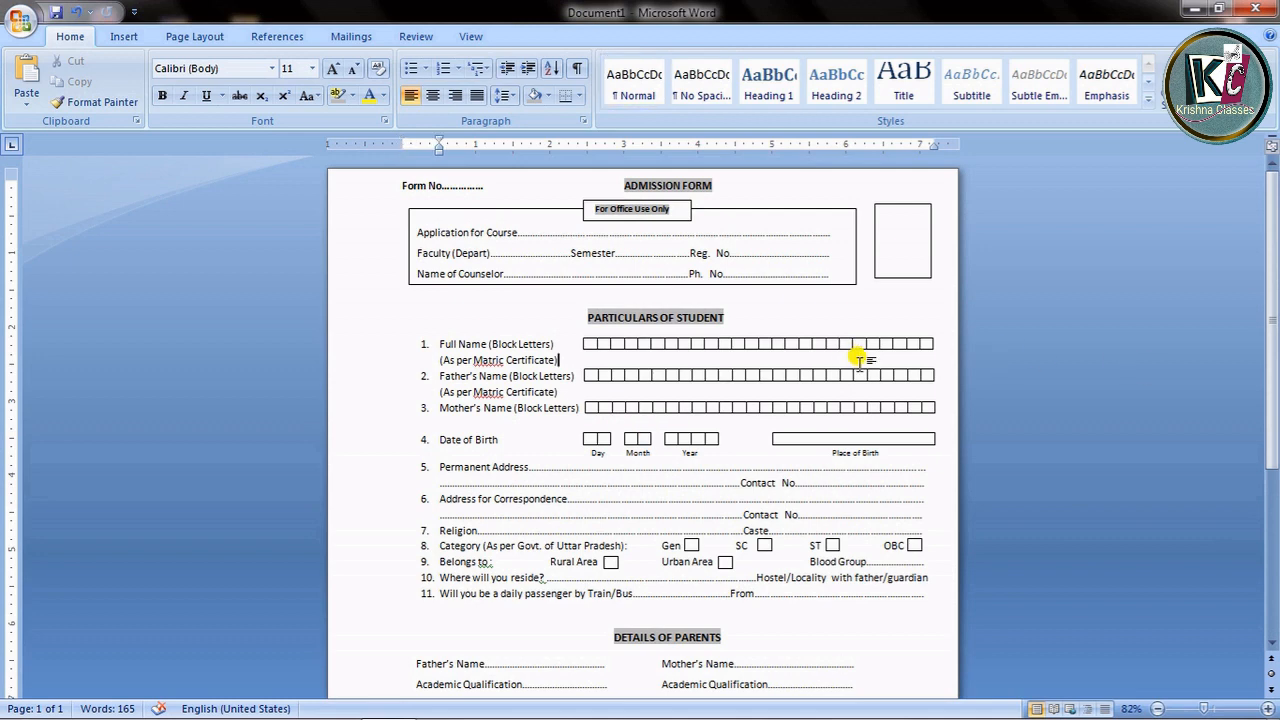
pyautogui.scroll(-2, 840, 350)
pyautogui.scroll(2, 815, 340)
pyautogui.click(20, 20)
pyautogui.moveTo(88, 229)
pyautogui.click(186, 180)
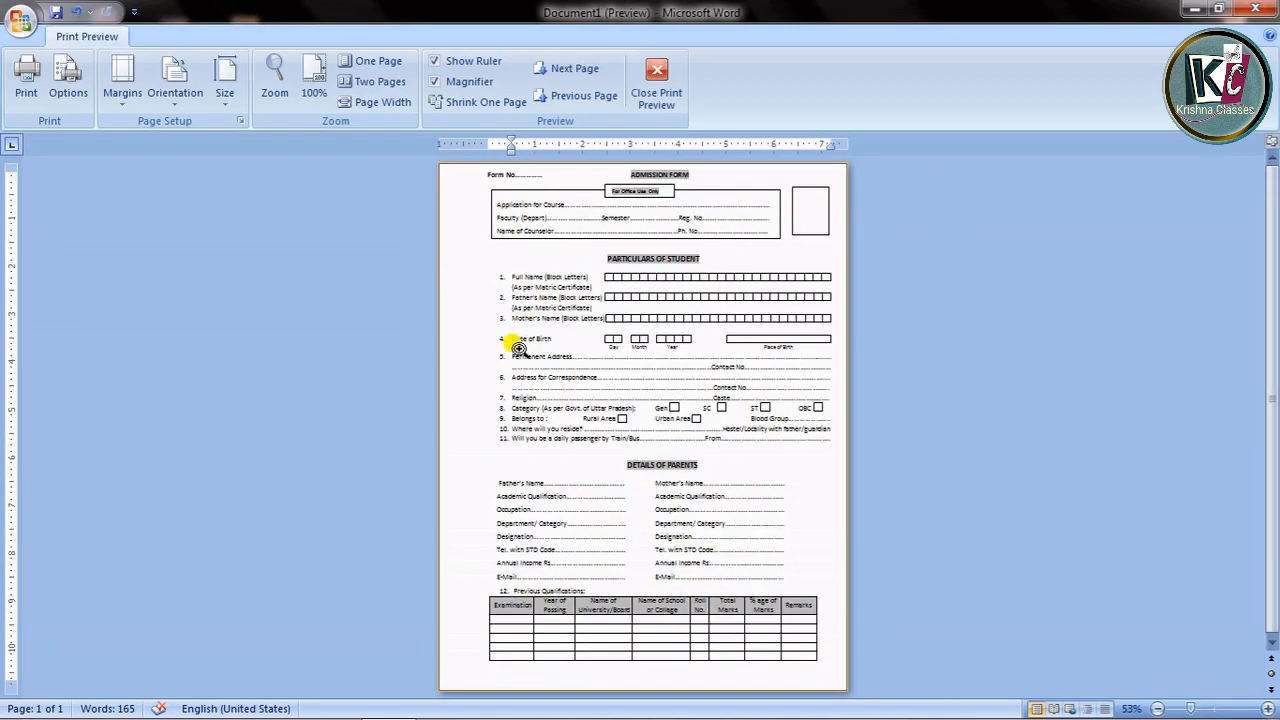
pyautogui.click(610, 392)
pyautogui.scroll(2, 615, 485)
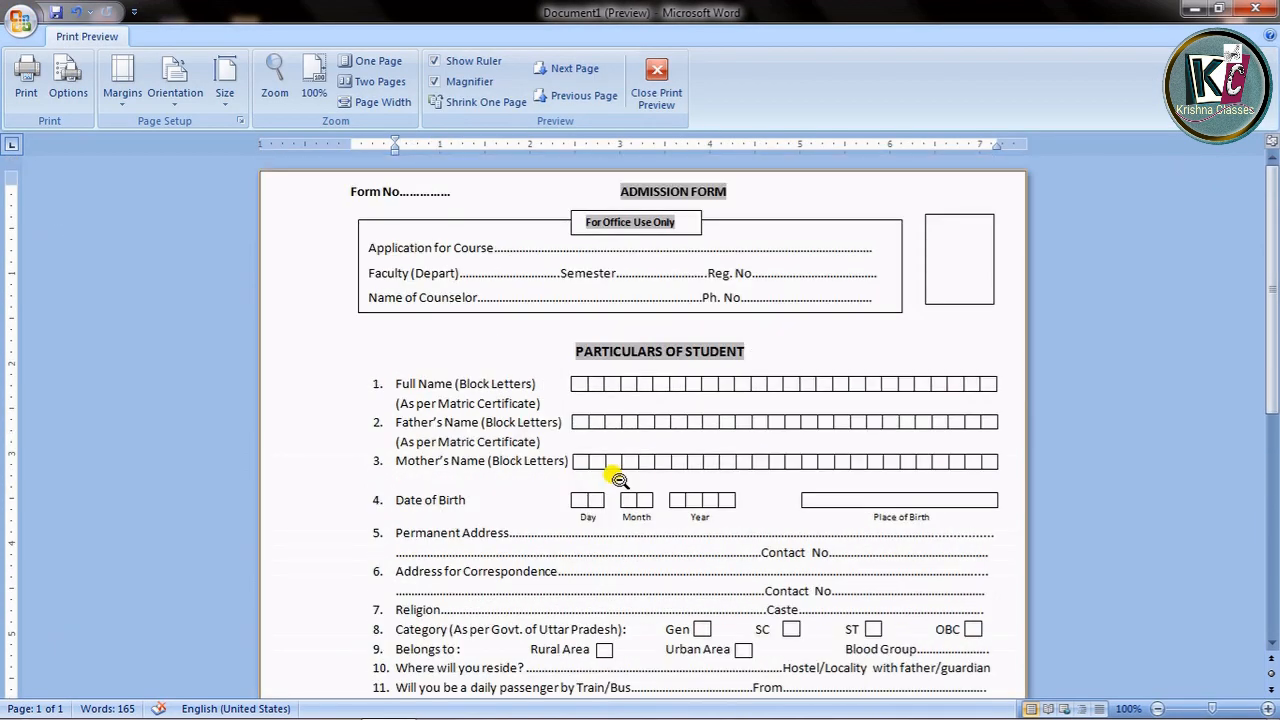
pyautogui.scroll(-7, 620, 480)
pyautogui.scroll(3, 619, 476)
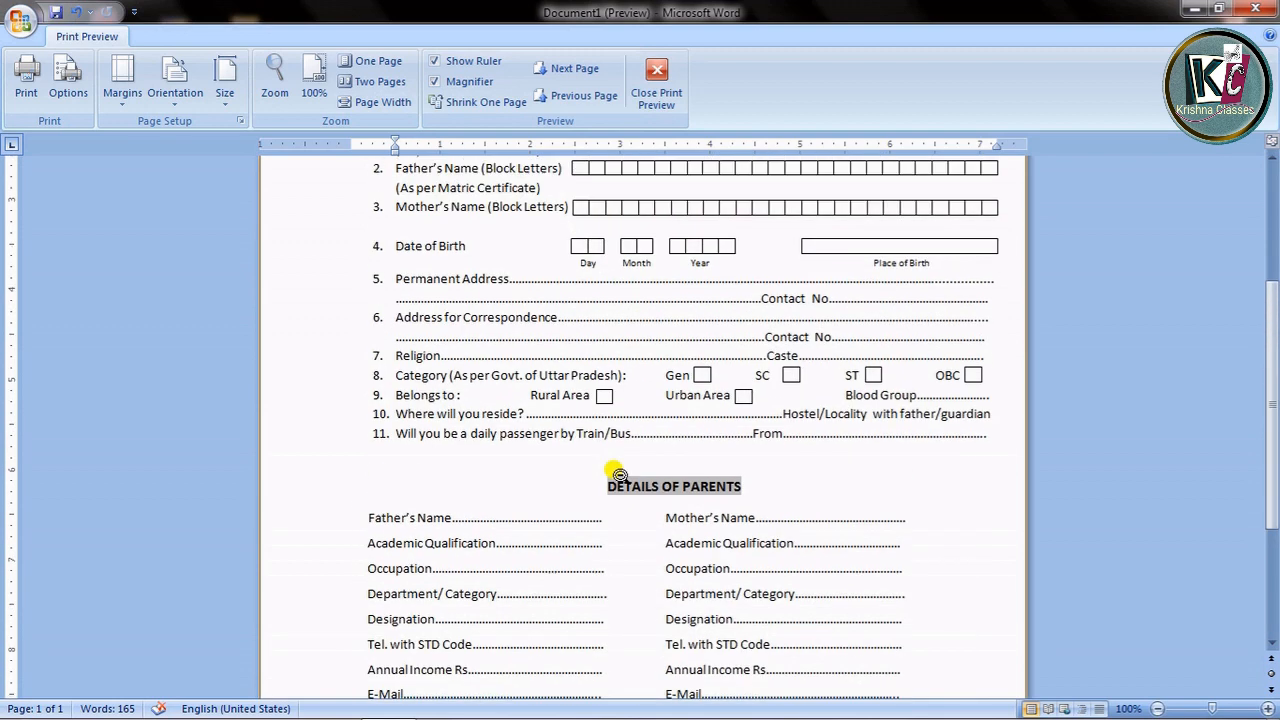
pyautogui.scroll(5, 615, 472)
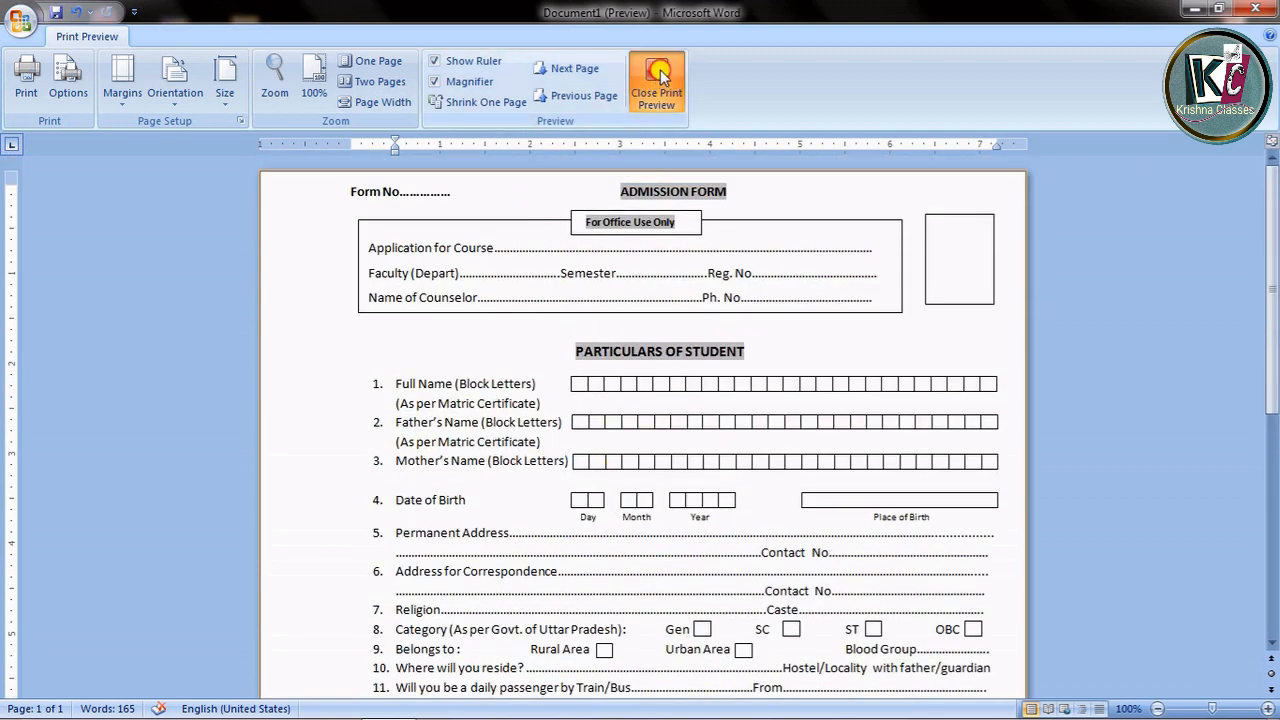
pyautogui.click(657, 80)
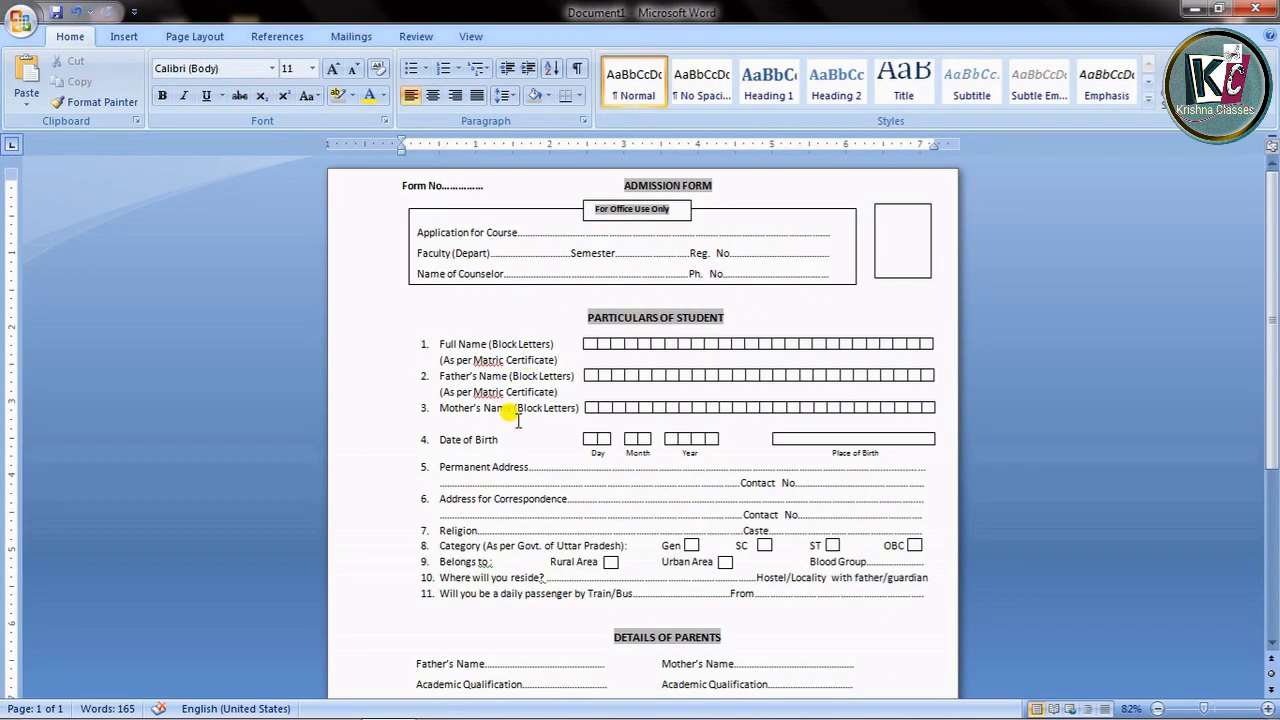